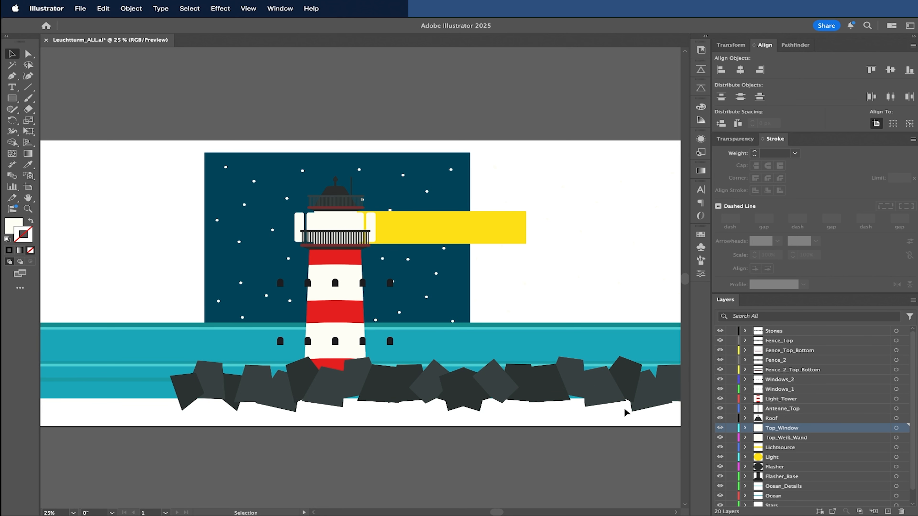
scroll(495, 369, down, 1)
drag(547, 309, 506, 320)
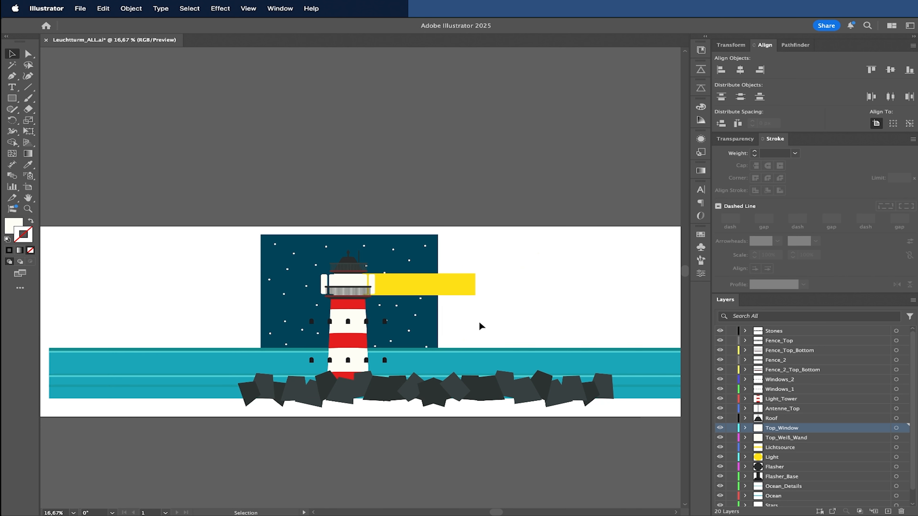
scroll(578, 402, down, 1)
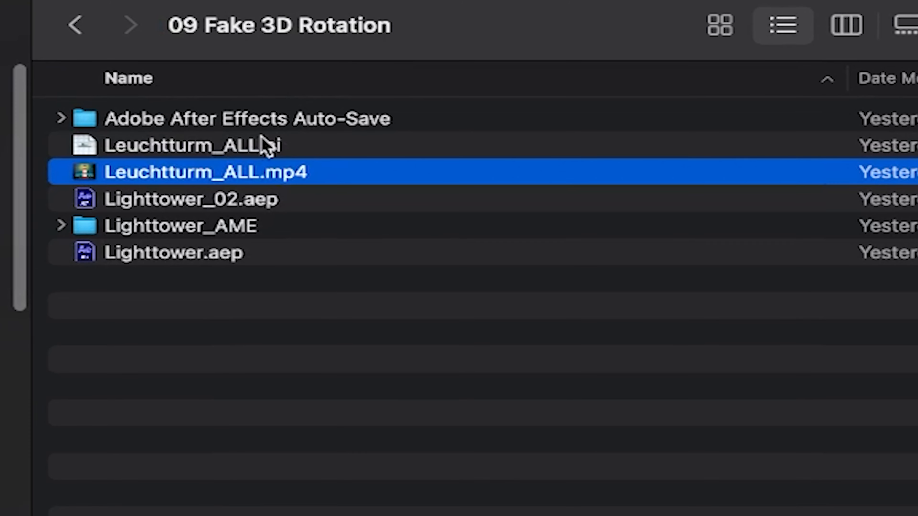
Step: Import Leuchtturm_ALL.ai into the After Effects project as a composition with footage dimensions set to Layer Size
click(263, 144)
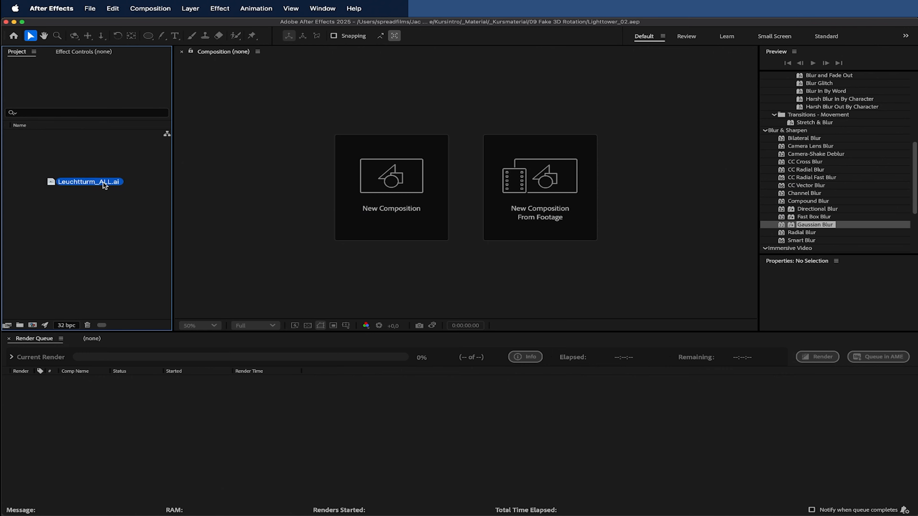
drag(103, 182, 103, 182)
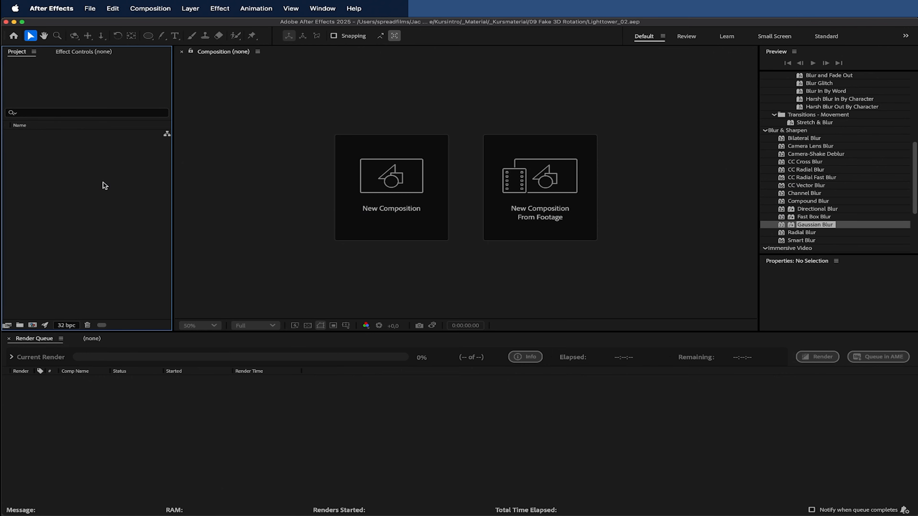
click(442, 235)
click(475, 263)
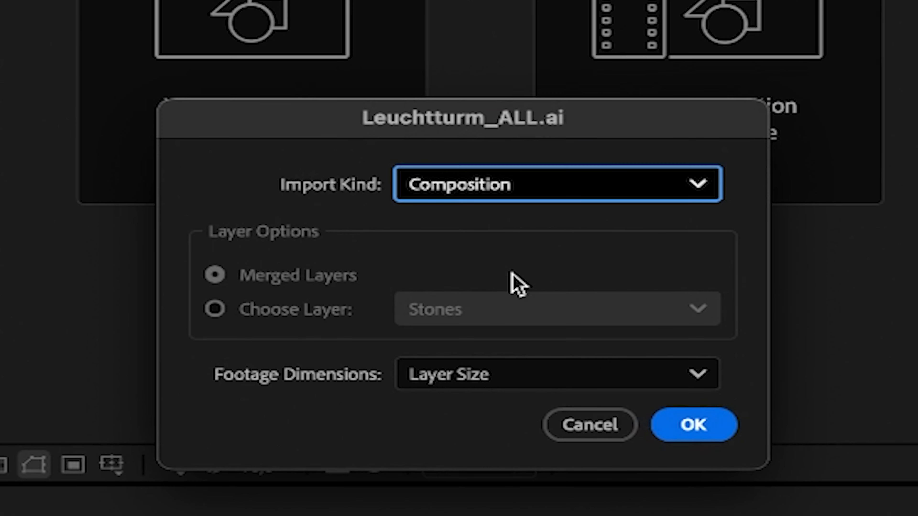
click(599, 373)
click(553, 426)
click(694, 425)
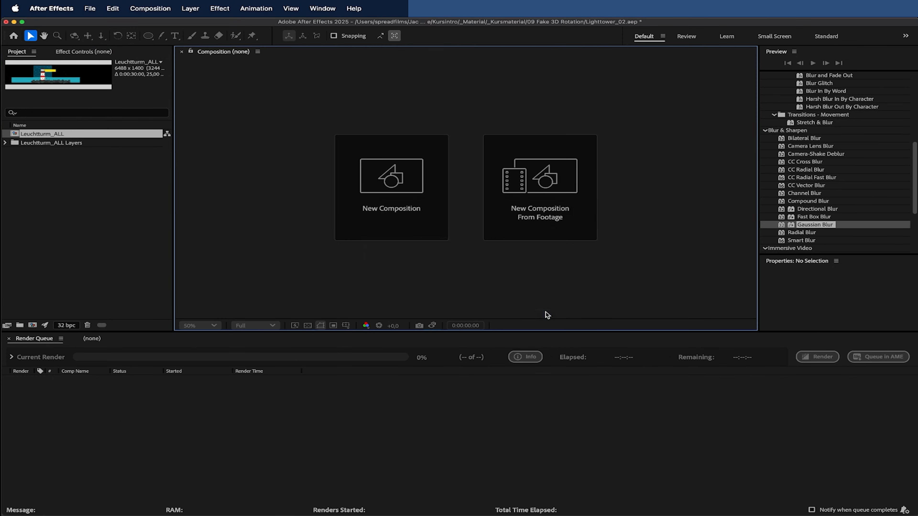
Step: Open the Leuchtturm_ALL composition and make its hidden Top_Window layer visible
double_click(74, 134)
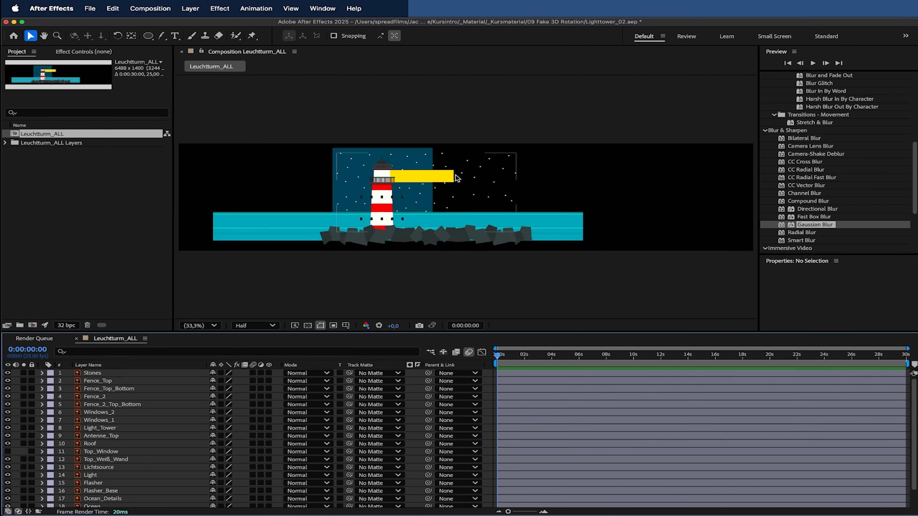
click(189, 323)
click(197, 255)
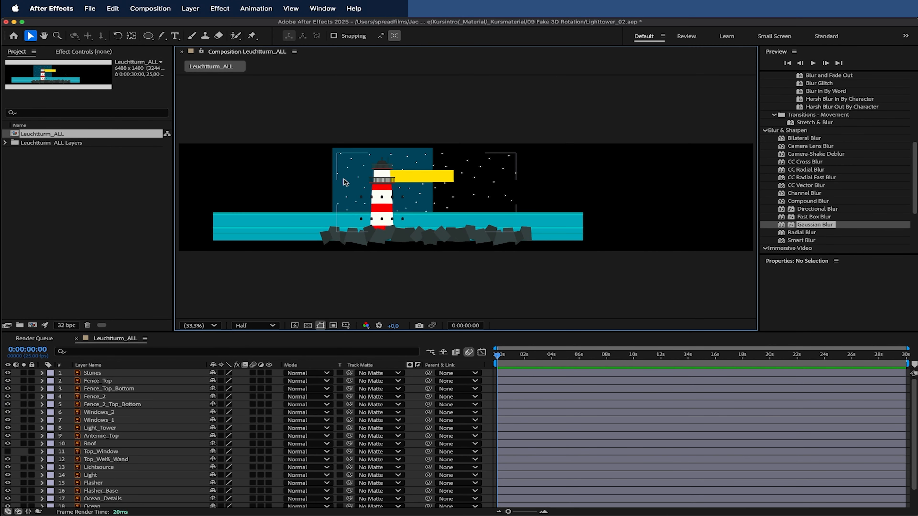
scroll(344, 180, down, 5)
scroll(358, 168, up, 2)
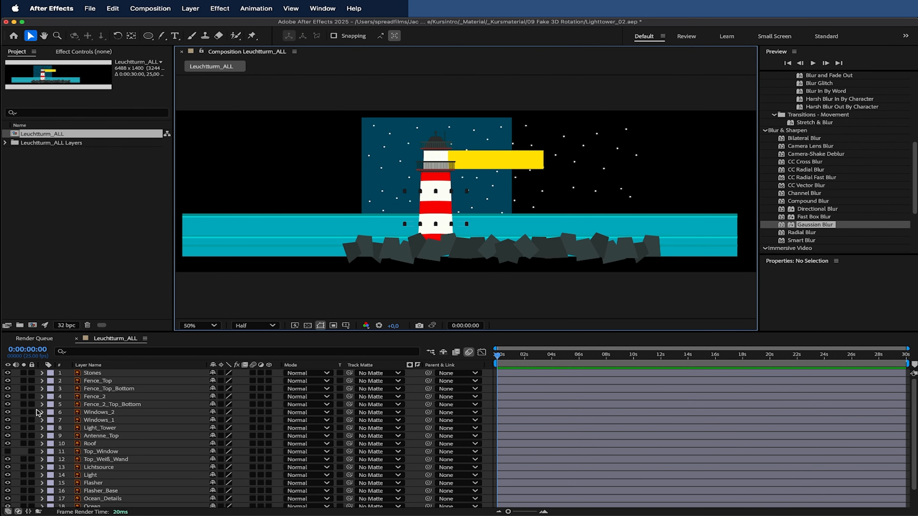
click(7, 451)
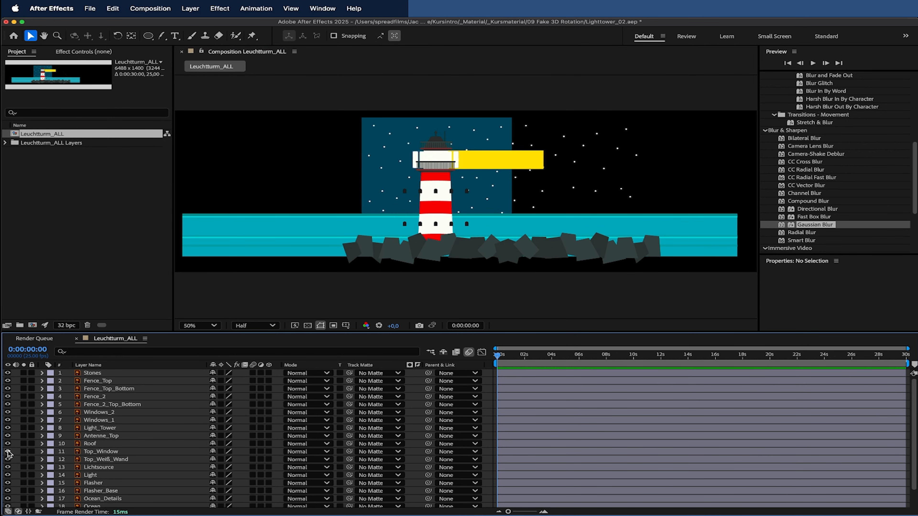
scroll(412, 164, up, 2)
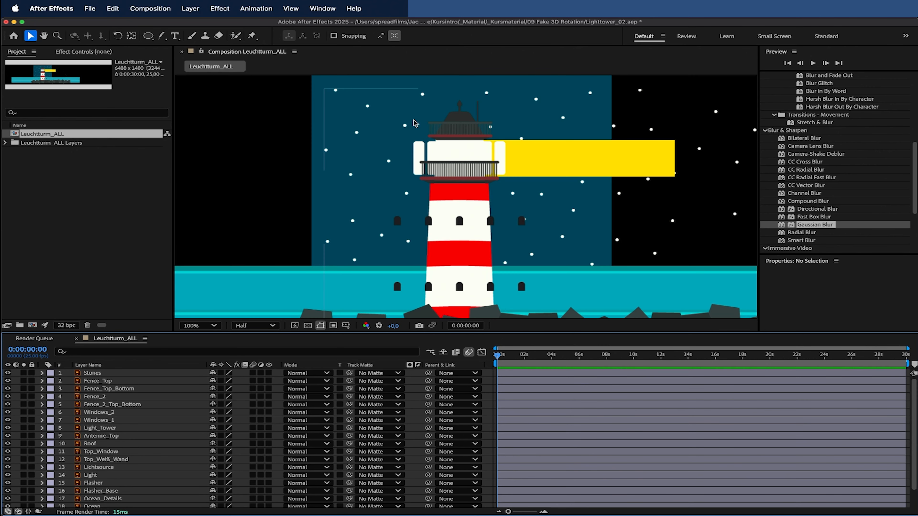
Step: Set the Leuchtturm_ALL composition's width and height to 1080 px each in the composition settings
scroll(462, 182, down, 2)
right_click(414, 380)
click(437, 390)
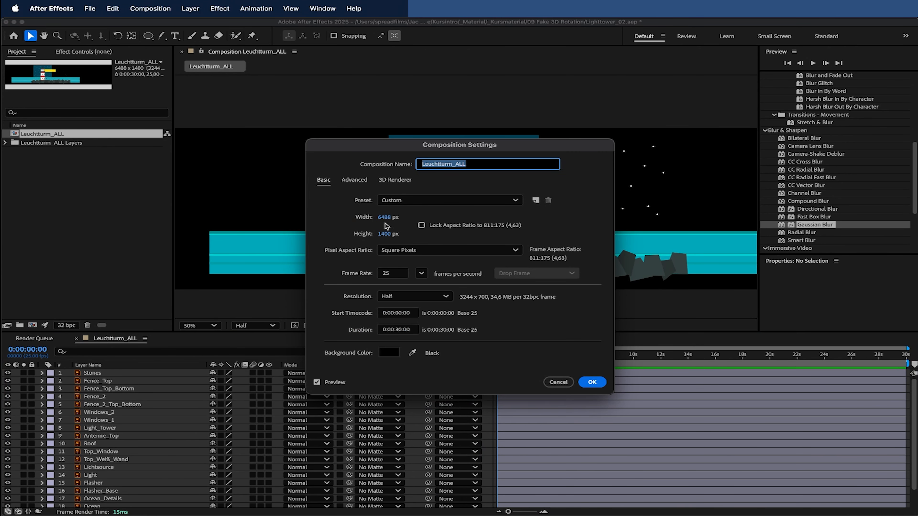
click(384, 218)
drag(423, 144, 620, 140)
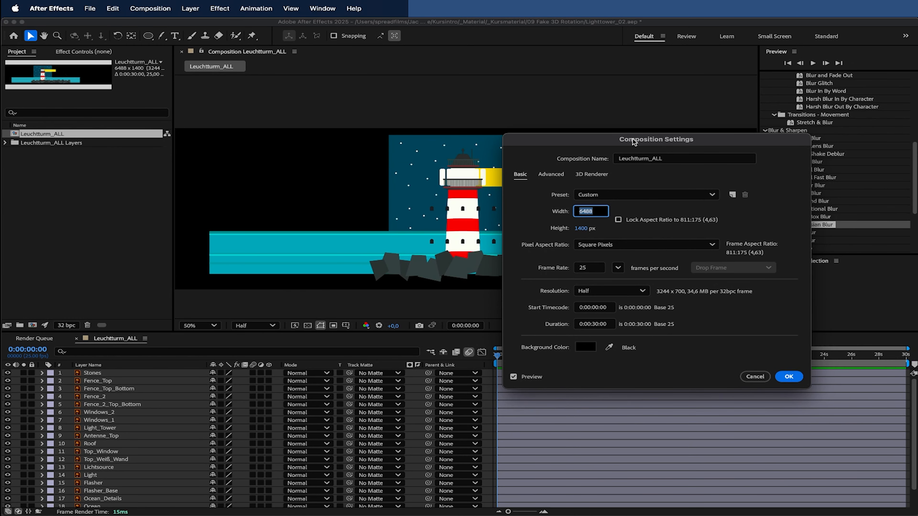
text(1080)
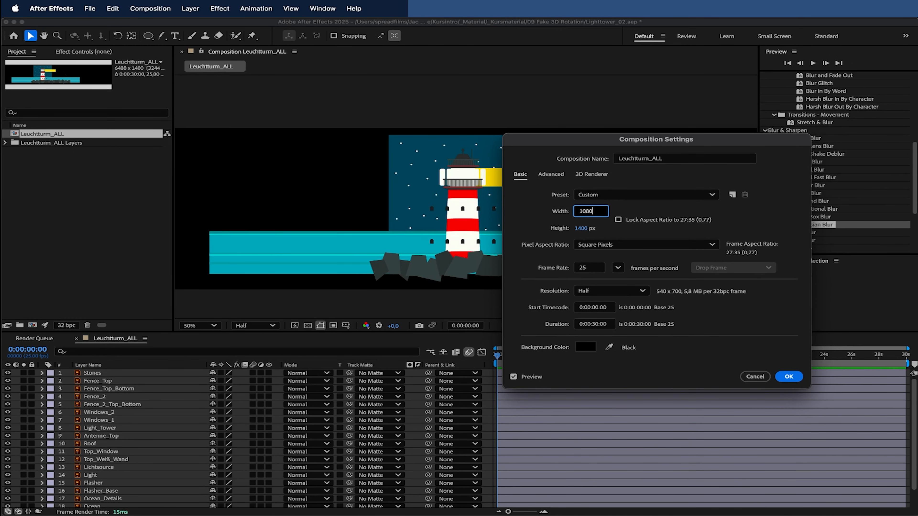
click(586, 227)
text(1080)
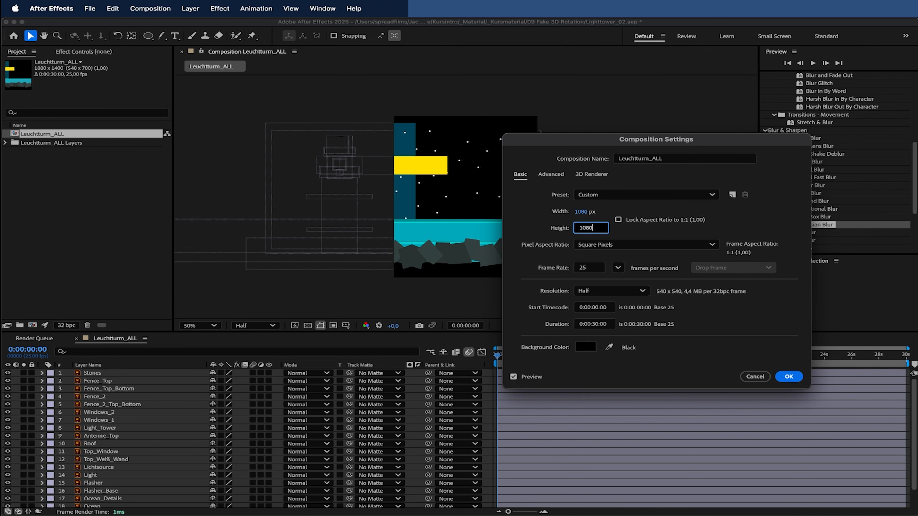
click(780, 376)
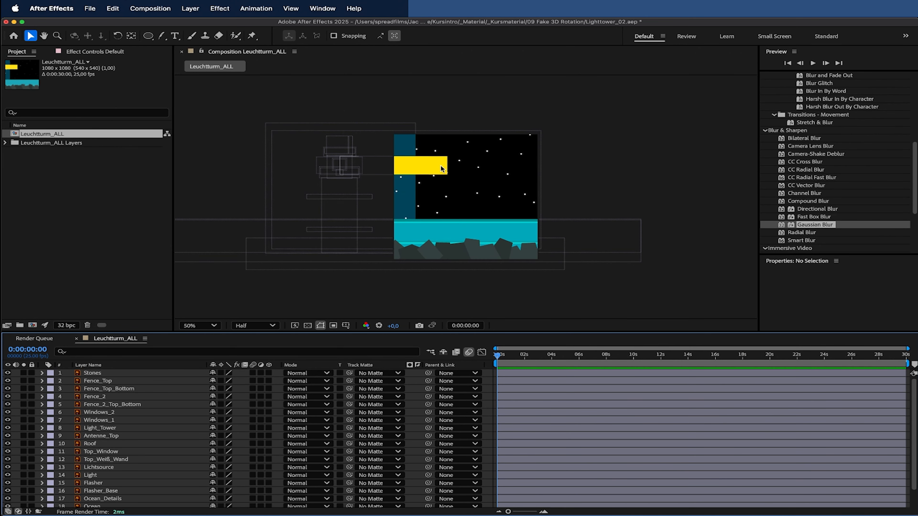
Step: Enable continuous rasterization for all layers of the composition
click(142, 375)
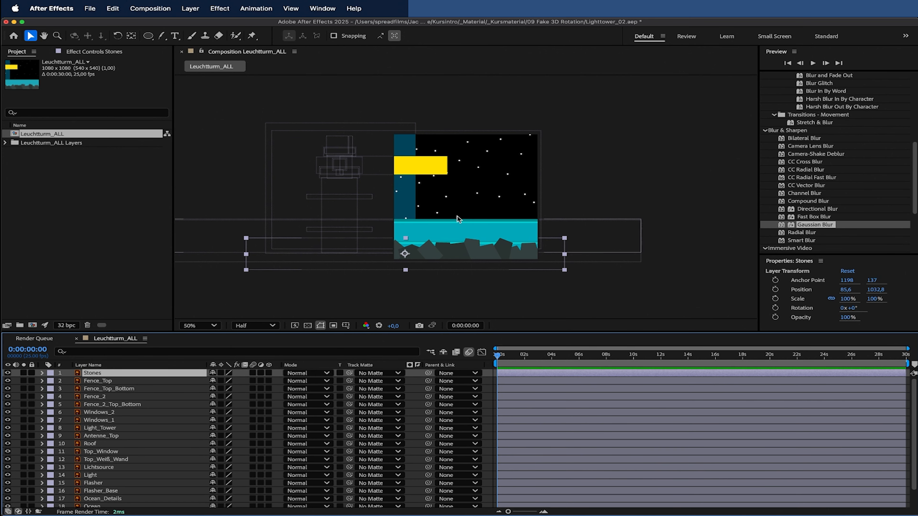
scroll(442, 253, up, 3)
scroll(430, 247, down, 1)
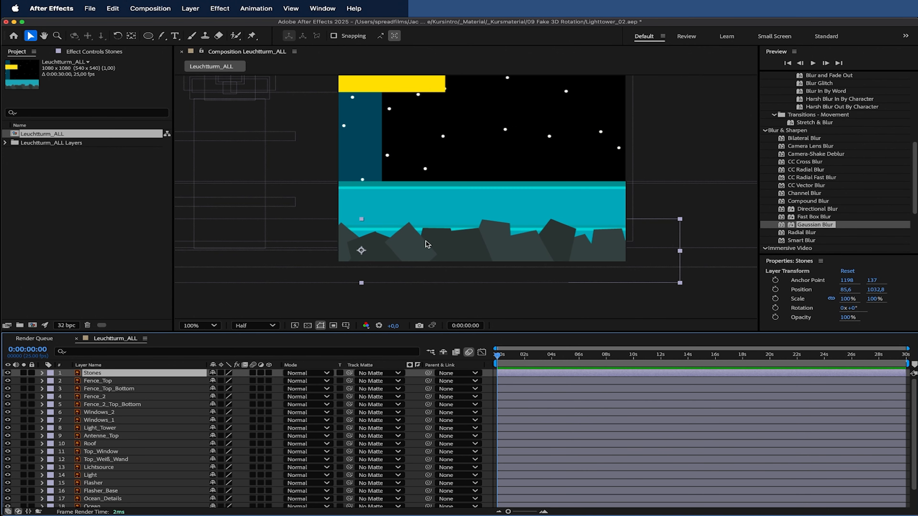
scroll(445, 176, down, 1)
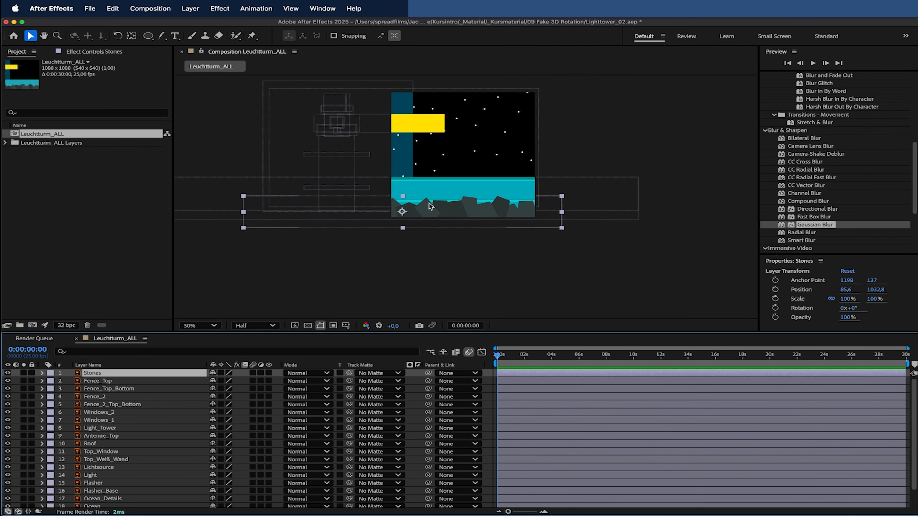
key(super+a)
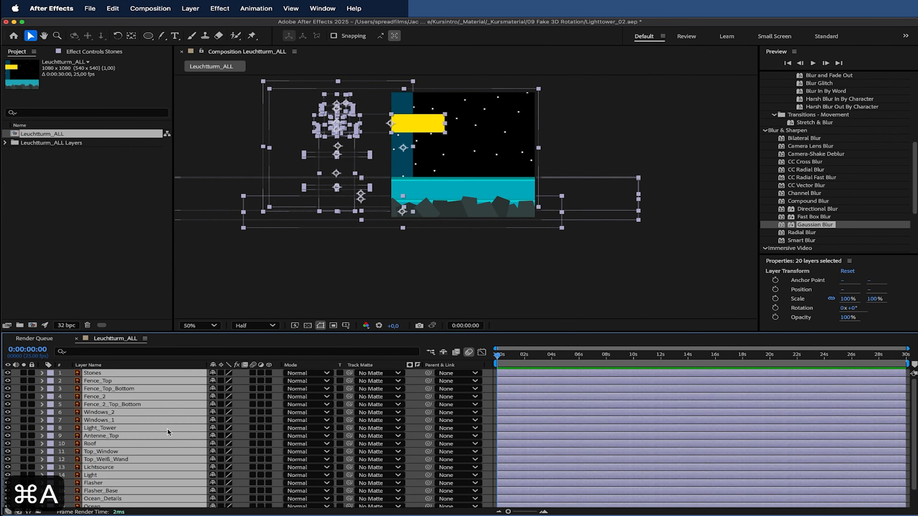
click(221, 389)
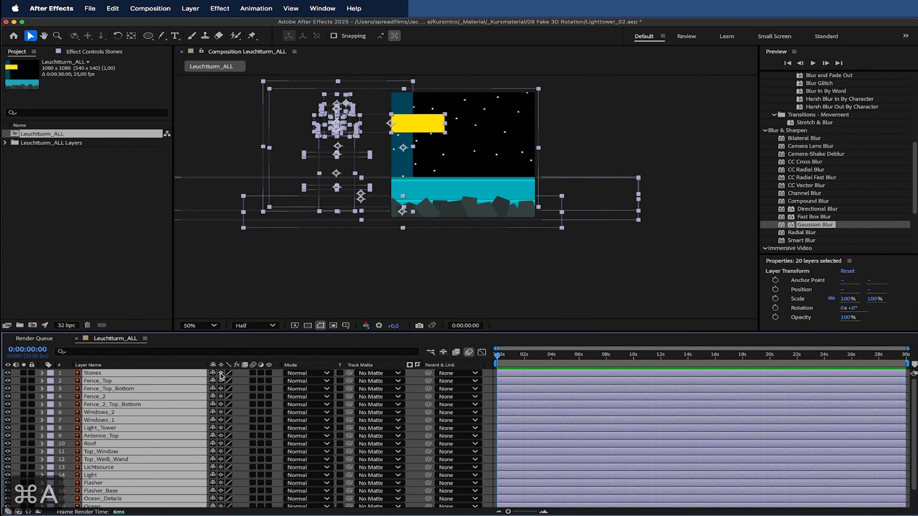
click(489, 382)
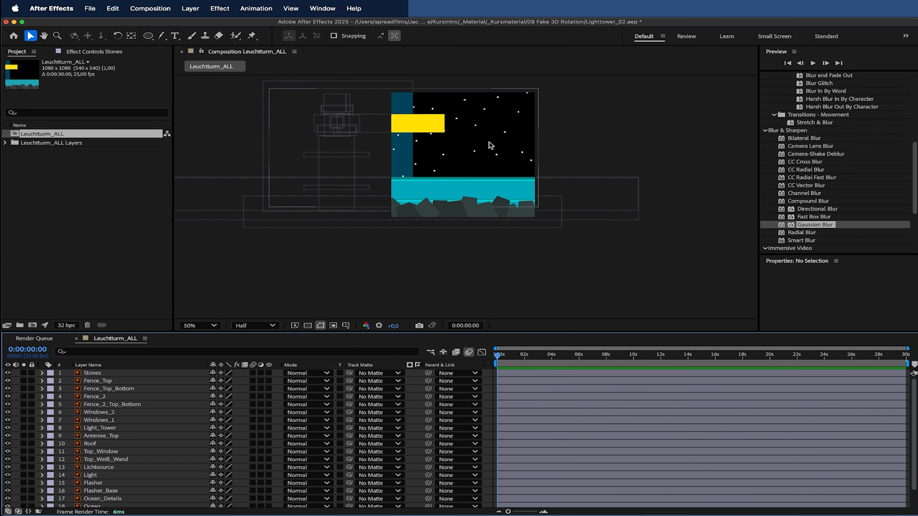
Step: Fit the composition in the viewer and add a new null object above the Stones layer
scroll(457, 212, up, 2)
scroll(457, 213, down, 1)
click(216, 325)
click(224, 153)
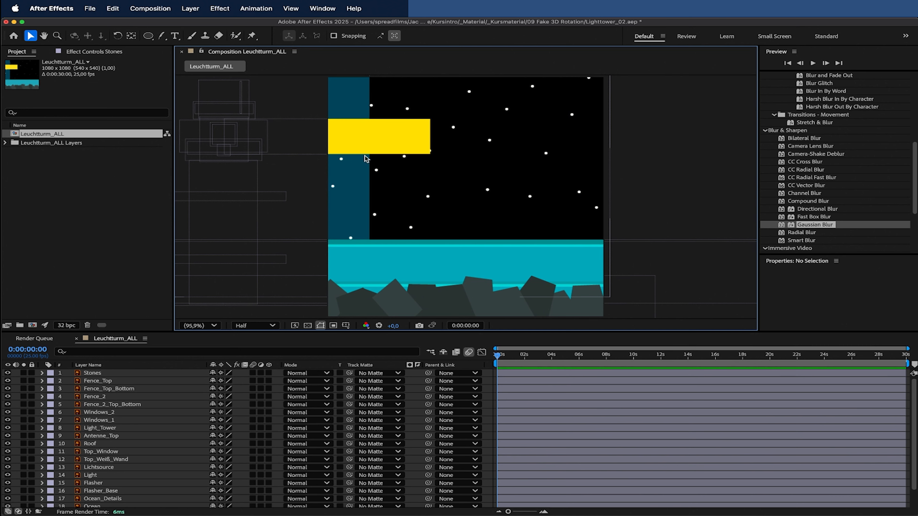
click(121, 370)
click(198, 7)
mouse_move(209, 26)
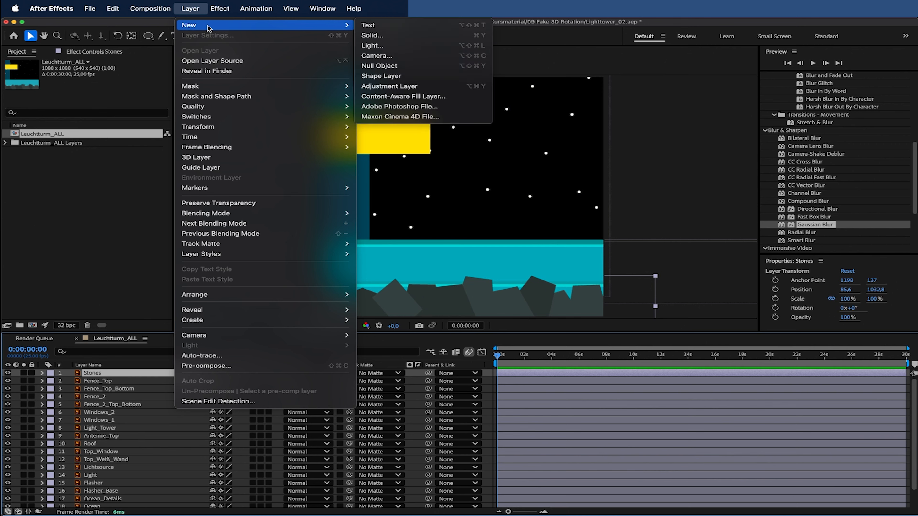
click(377, 67)
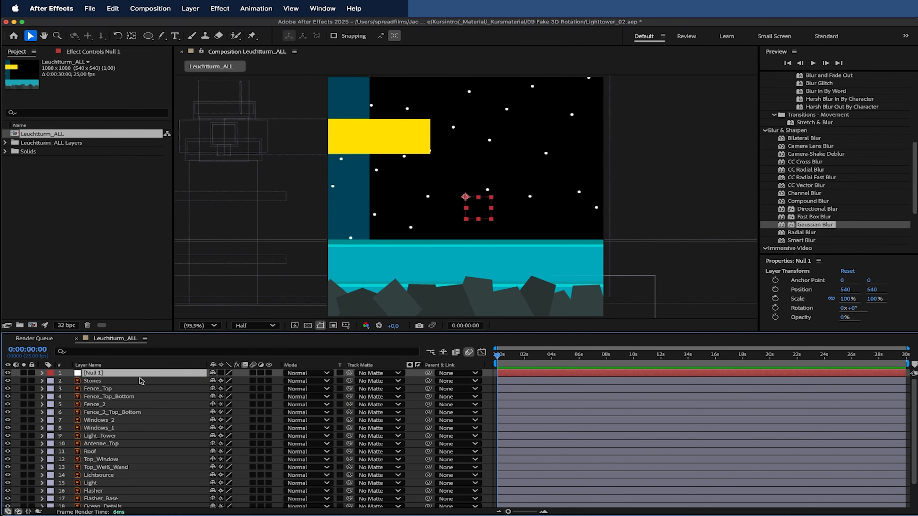
Step: Parent all artwork layers from Stones through BG to the null object
scroll(152, 428, down, 3)
shift+click(118, 504)
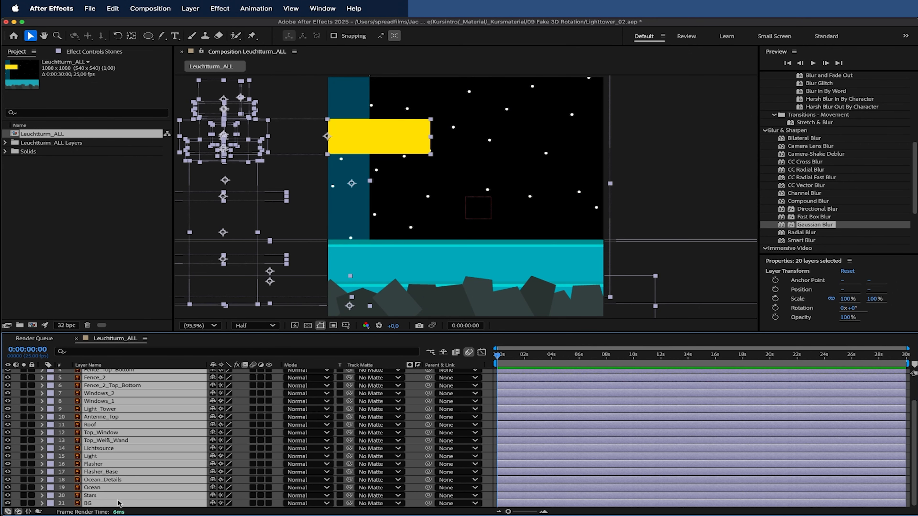
scroll(162, 394, up, 3)
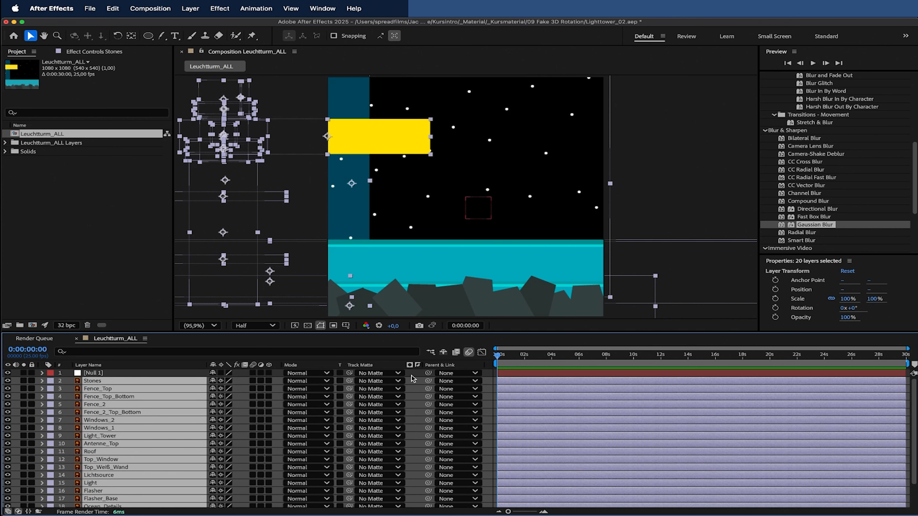
drag(428, 382, 163, 376)
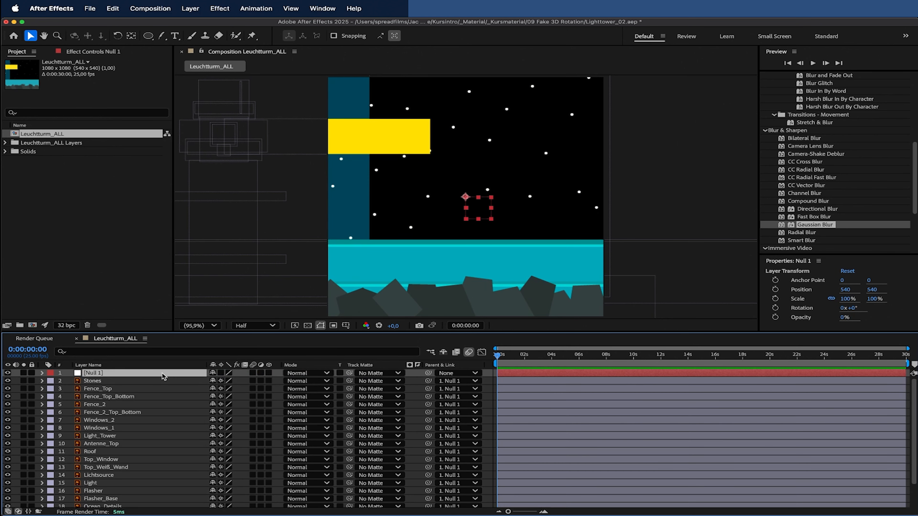
Step: Set the null's position to 1480, 540 to centre the lighthouse in the frame, and delete the null
key(p)
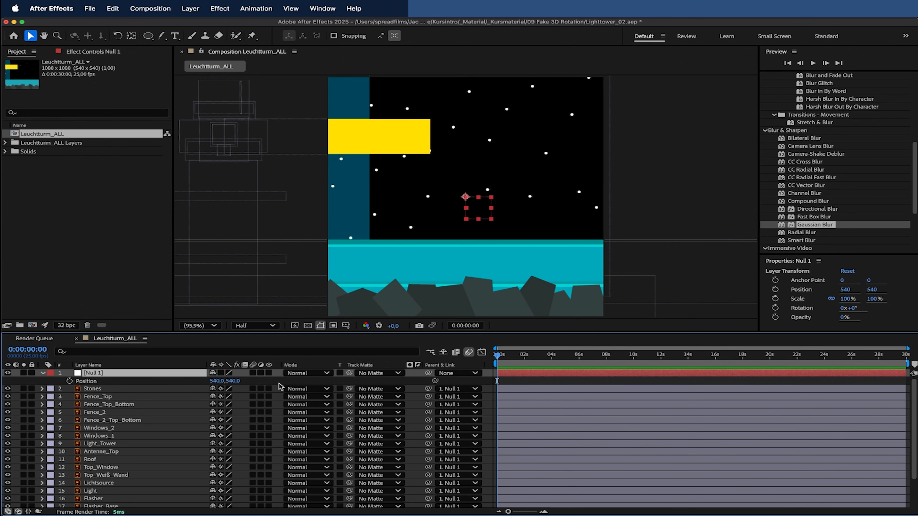
drag(221, 381, 266, 376)
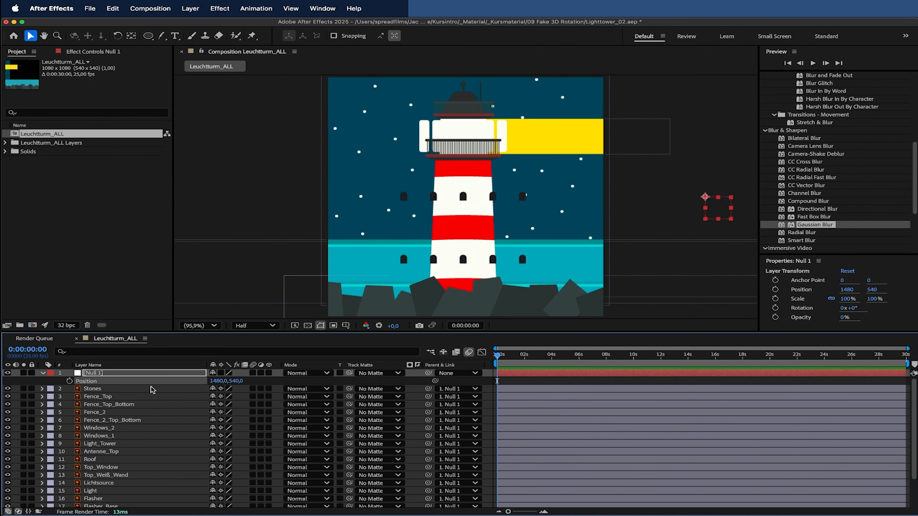
key(F2)
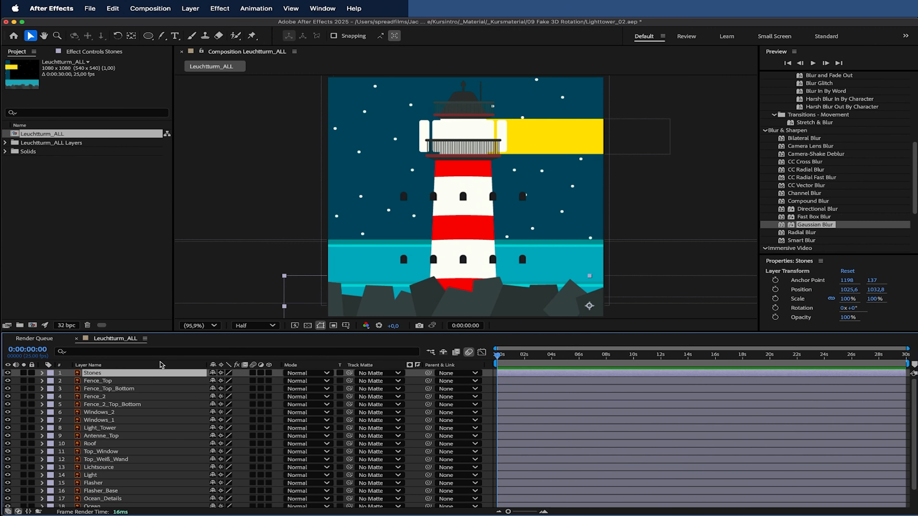
Step: Try shifting the Stones layer sideways in the composition and undo the move
drag(468, 304, 440, 312)
key(super+z)
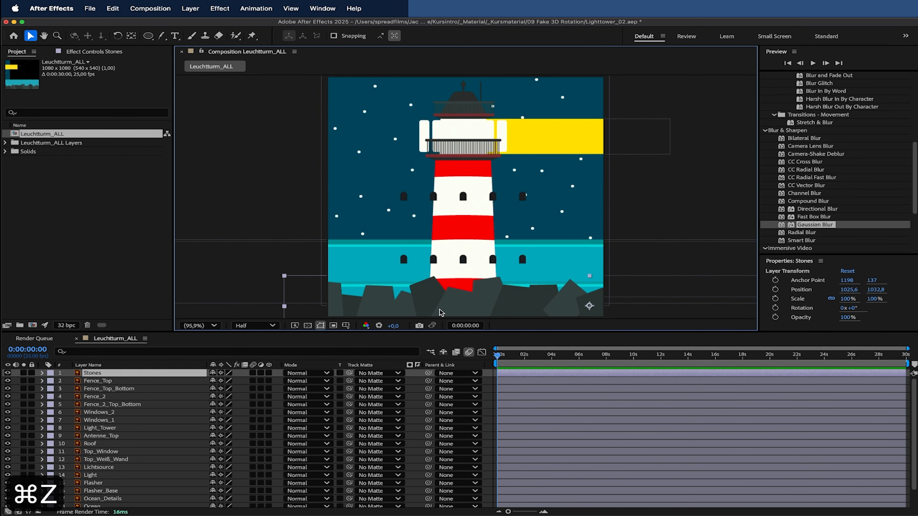
Step: Toggle the Fence_Top layer's visibility off and on to identify it in the artwork
click(132, 380)
click(8, 381)
click(8, 381)
click(8, 381)
click(8, 381)
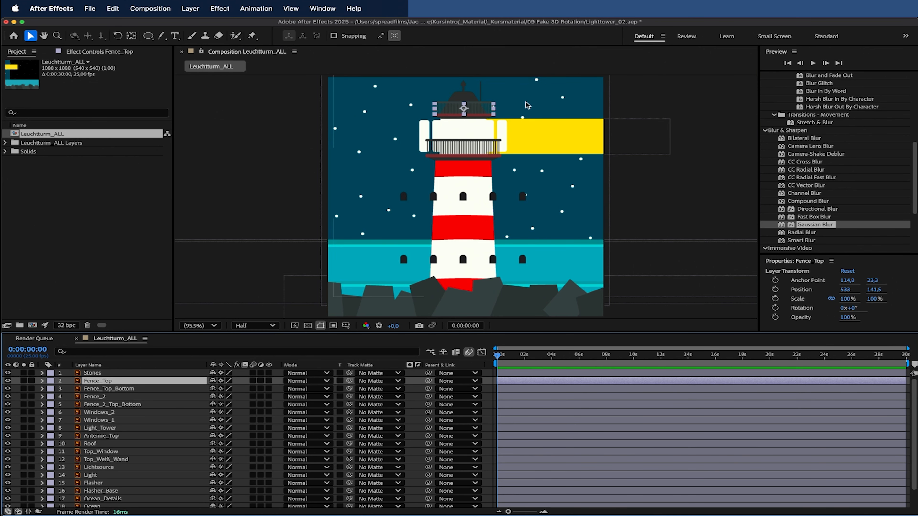
Step: Try sliding the Fence_Top railing horizontally along the lighthouse and undo the move
scroll(488, 101, up, 3)
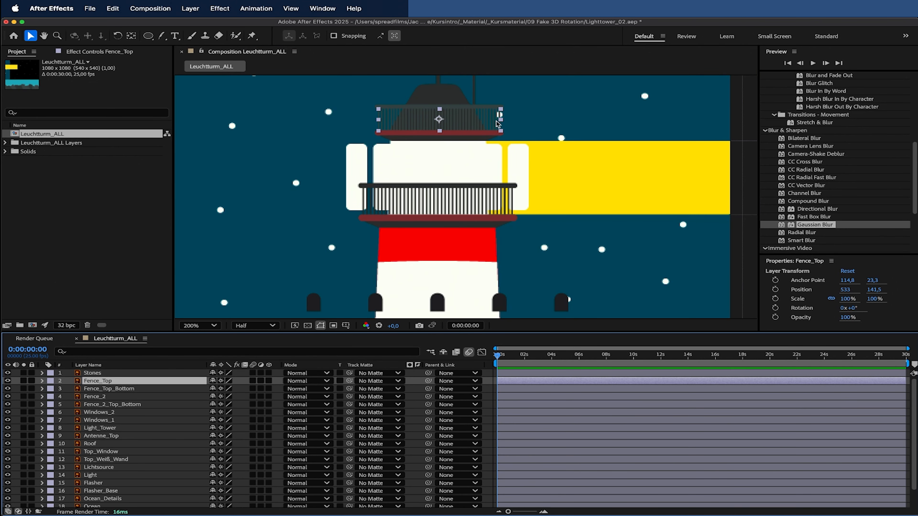
drag(480, 121, 422, 123)
key(super+z)
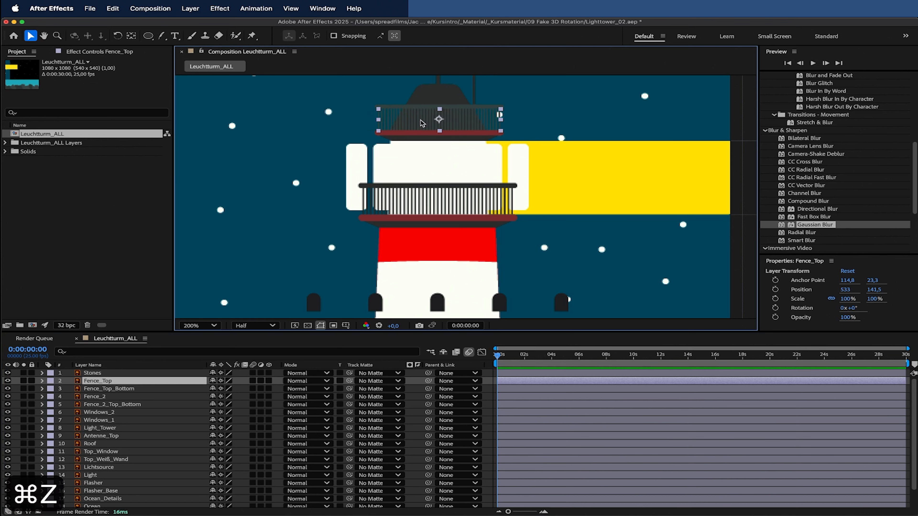
Step: Pre-compose the Fence_Top layer as Fence_Top Comp 1, leaving all attributes in Leuchtturm_ALL, and open the new composition
right_click(114, 381)
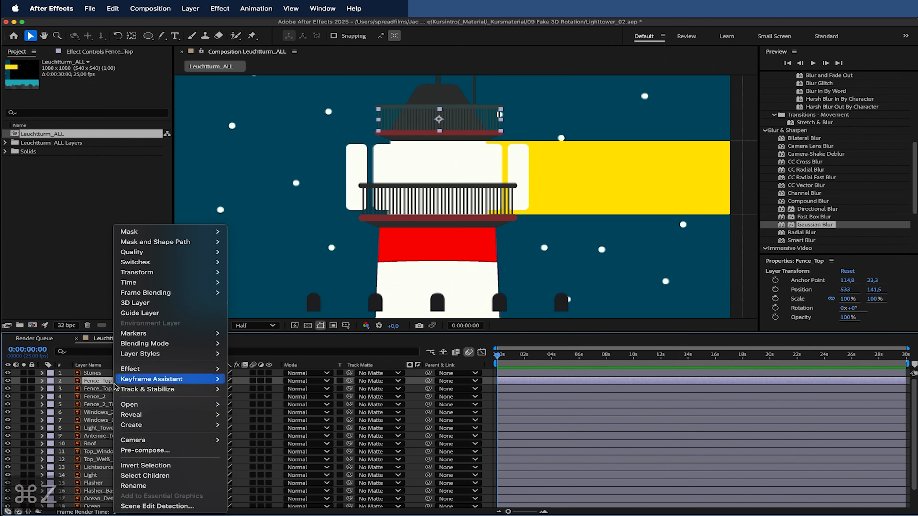
click(144, 465)
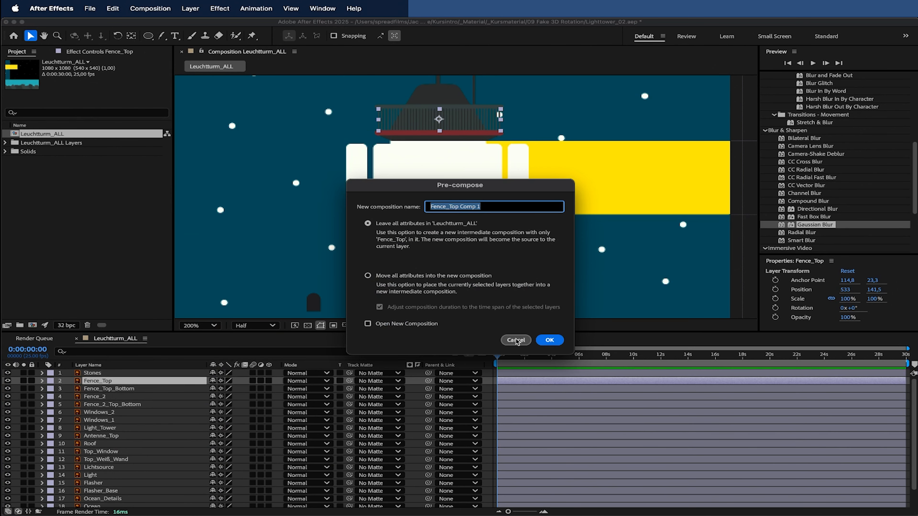
key(Return)
double_click(163, 382)
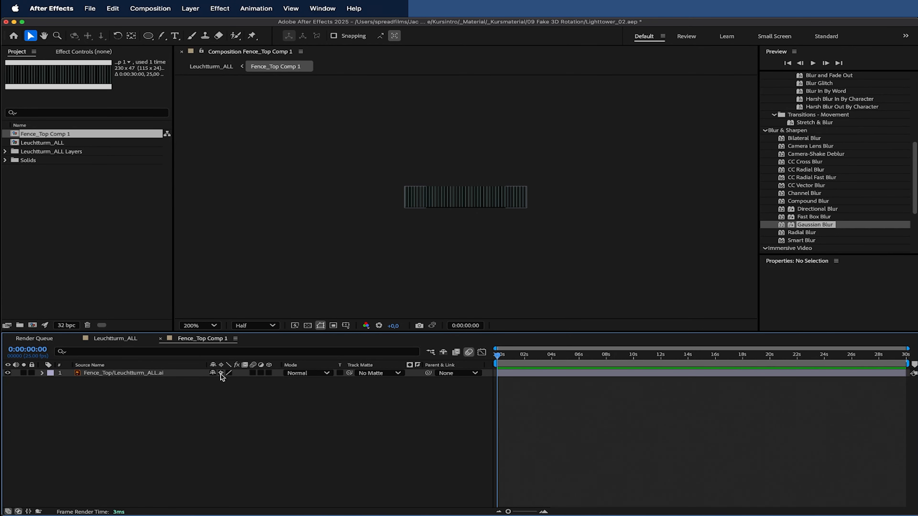
scroll(454, 206, up, 1)
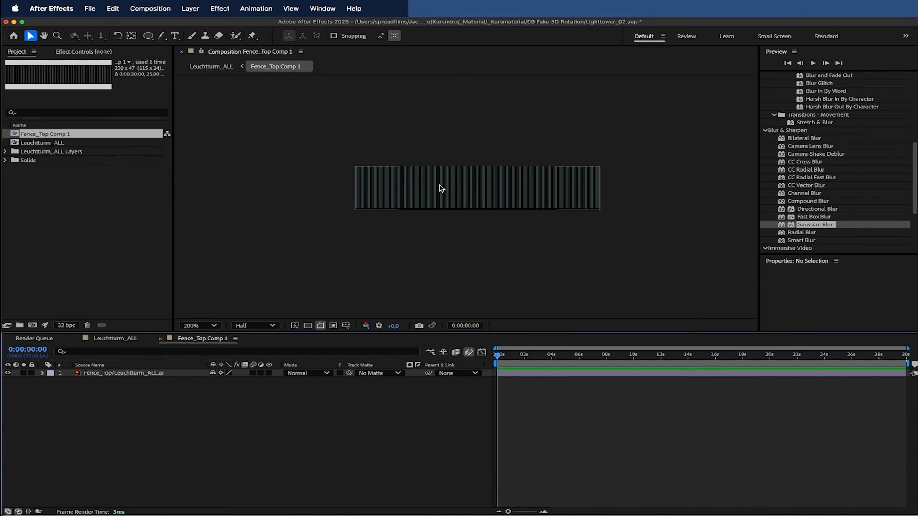
scroll(439, 187, down, 1)
Step: Triple the Fence_Top Comp 1 composition's width by entering 230*3 in its settings
right_click(272, 396)
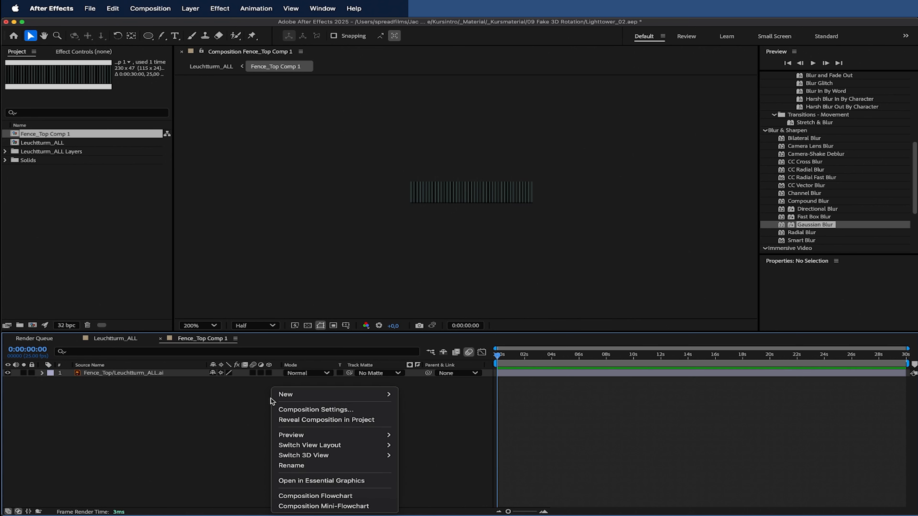
key(super+k)
click(385, 216)
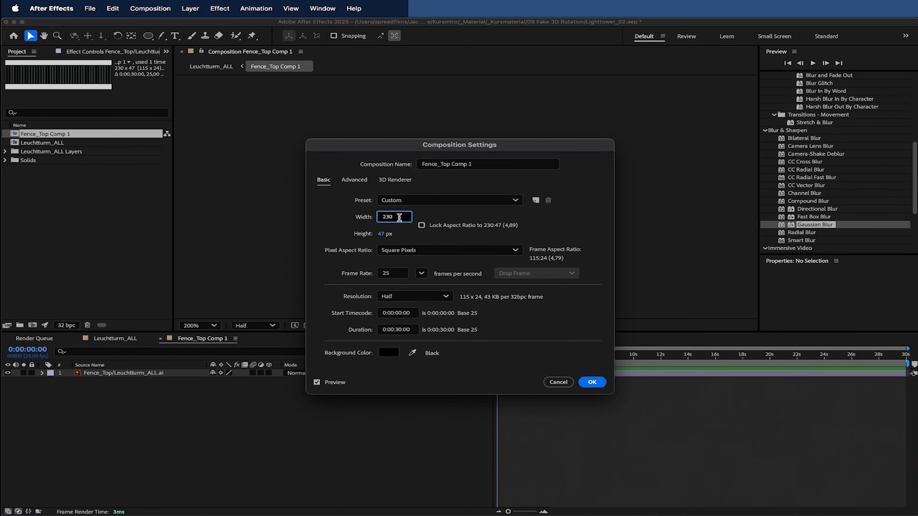
text(*3)
key(Return)
Step: Move the fence artwork to the left end of the widened composition, at about 116.3, 23.5, with preview resolution set to Full
drag(448, 197, 326, 196)
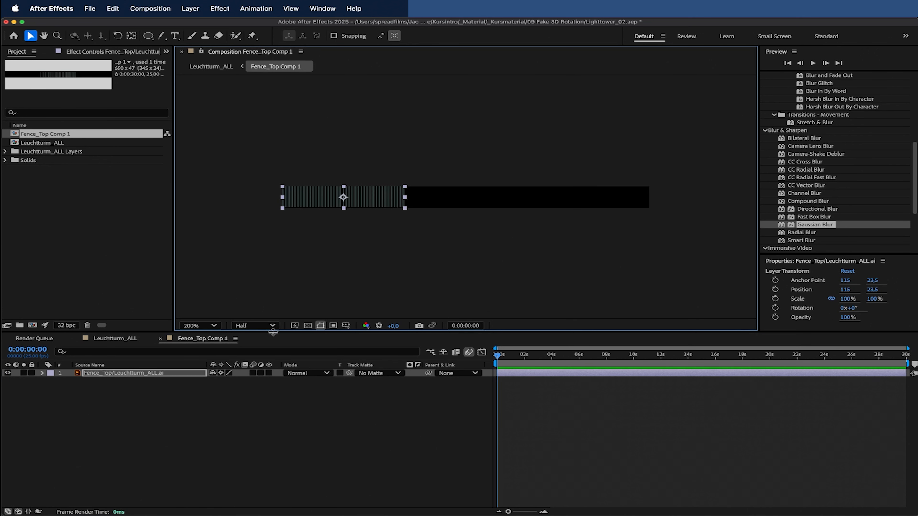
click(271, 325)
click(243, 347)
scroll(286, 201, up, 2)
drag(281, 201, 299, 196)
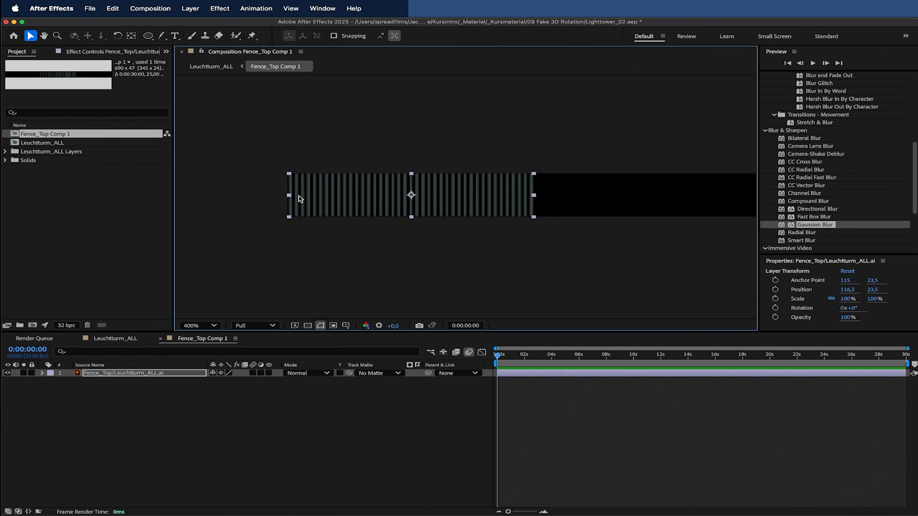
Step: Duplicate the fence layer and align the copy seamlessly to the right of the first, at about 343.6, 23.5
click(149, 374)
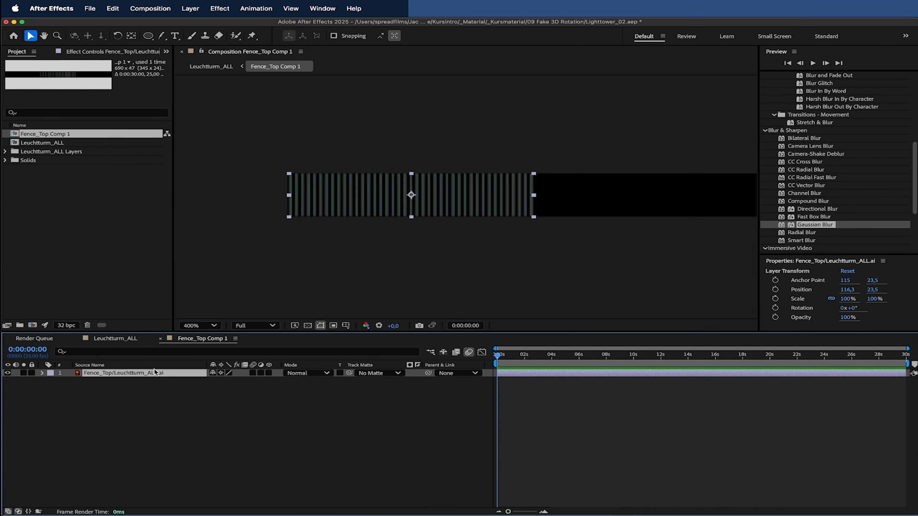
key(super+d)
drag(366, 196, 608, 196)
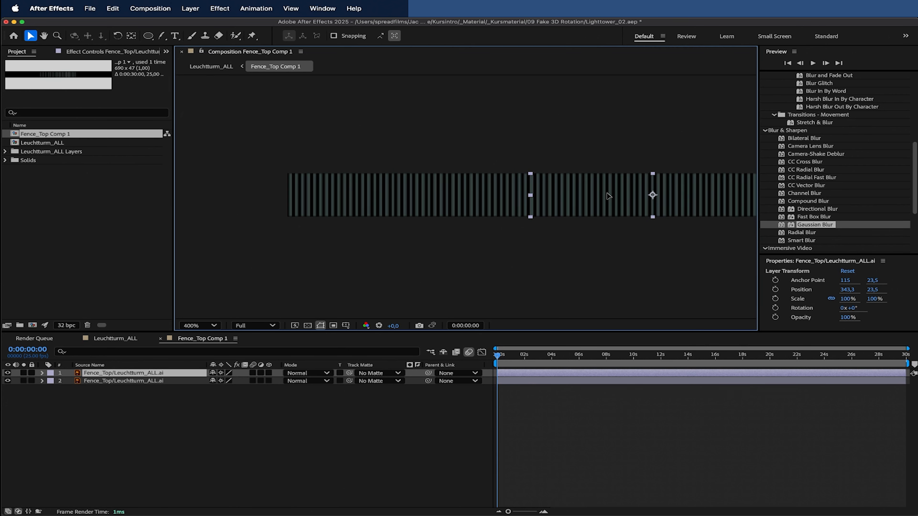
scroll(551, 197, up, 2)
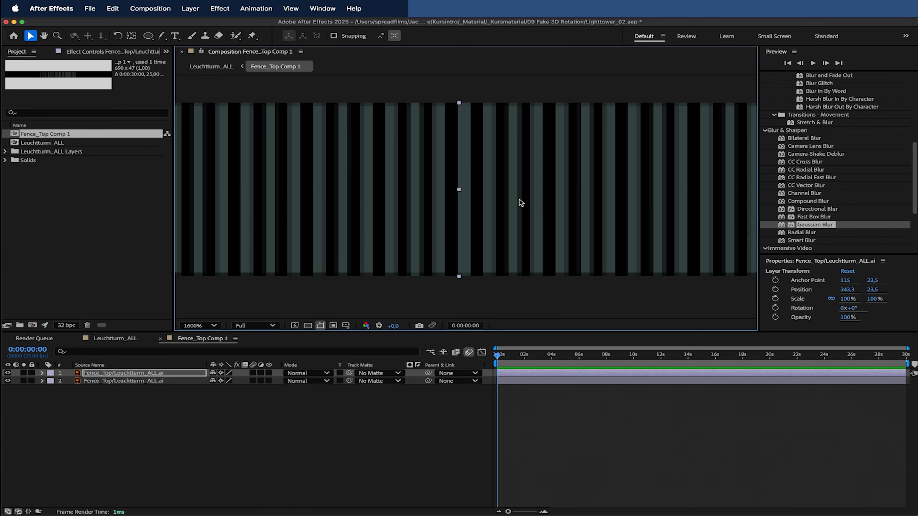
drag(511, 200, 513, 199)
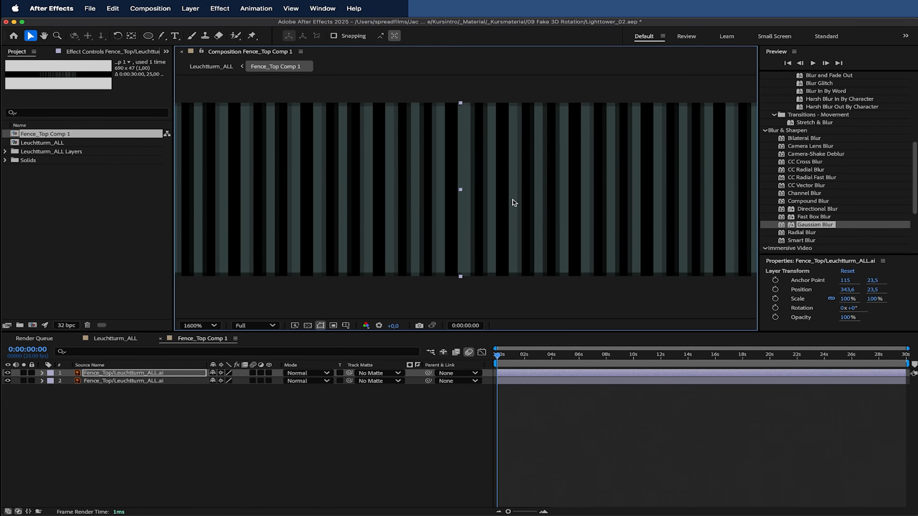
scroll(513, 200, down, 6)
click(456, 246)
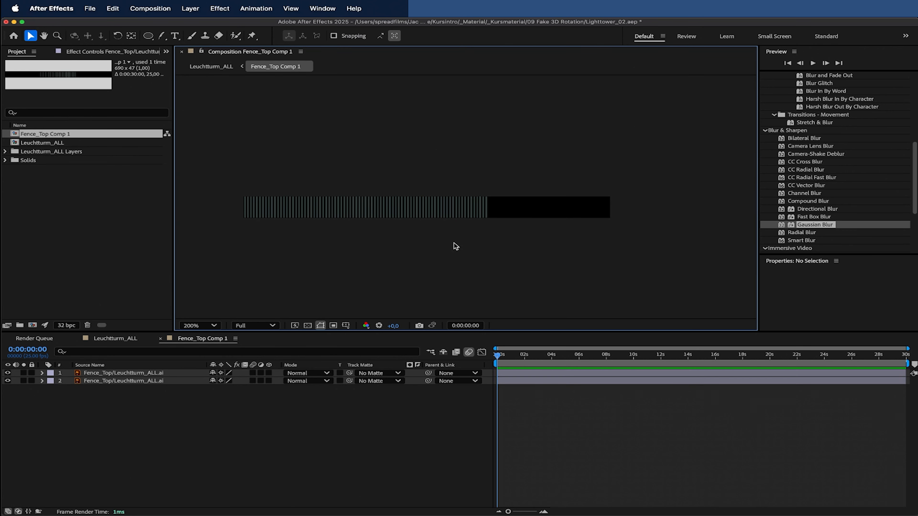
Step: Duplicate the fence layer once more and fit the third copy seamlessly into the empty right end of the composition
click(181, 374)
key(super+d)
drag(455, 214, 578, 213)
scroll(459, 208, up, 6)
drag(461, 205, 446, 203)
scroll(446, 203, down, 6)
drag(320, 229, 418, 233)
Step: Return to the Leuchtturm_ALL composition and slide the widened Fence_Top layer sideways to about 667, 141.5
key(Tab)
click(231, 442)
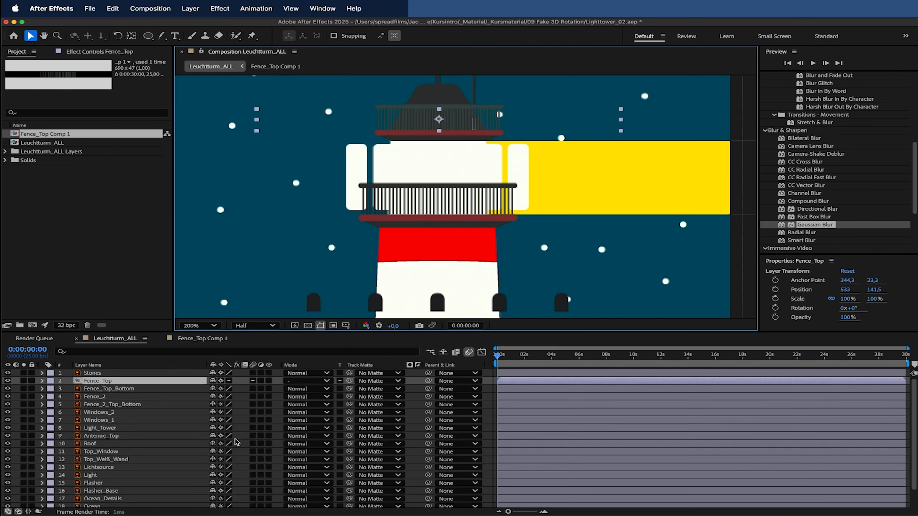
drag(384, 125, 468, 123)
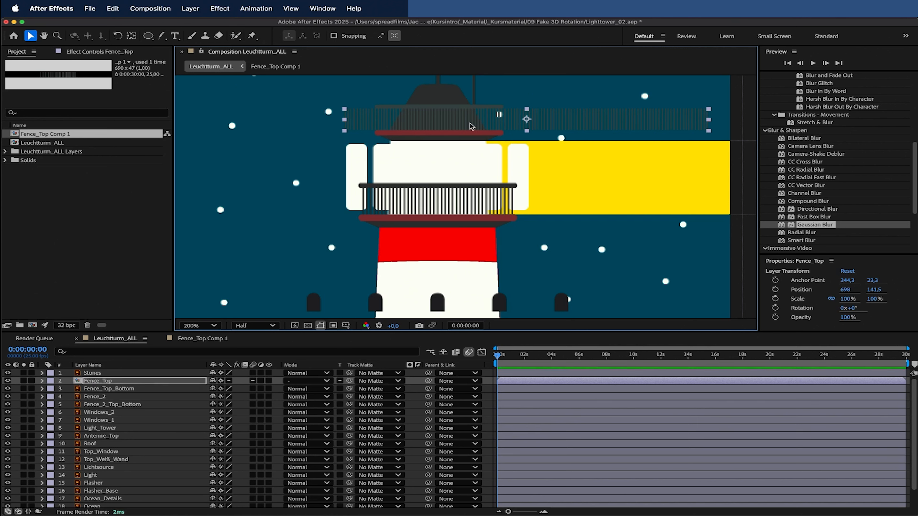
mouse_move(472, 120)
mouse_down()
mouse_move(354, 120)
mouse_move(455, 120)
mouse_up()
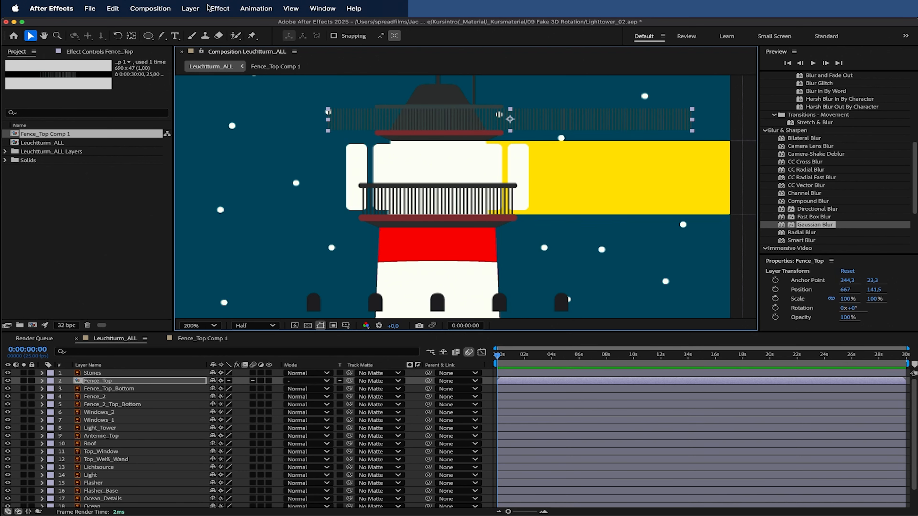
Step: Add a new shape layer above Fence_Top and set its fill color to red
click(190, 8)
mouse_move(202, 24)
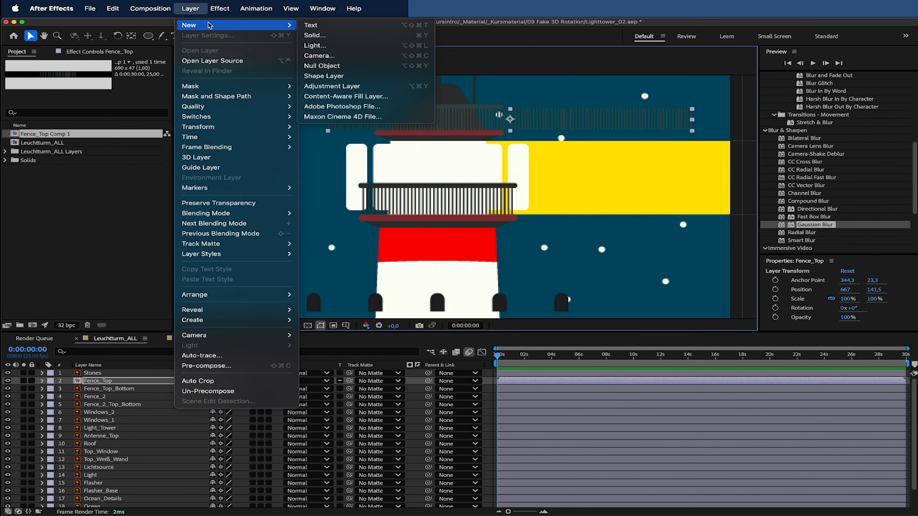
click(326, 75)
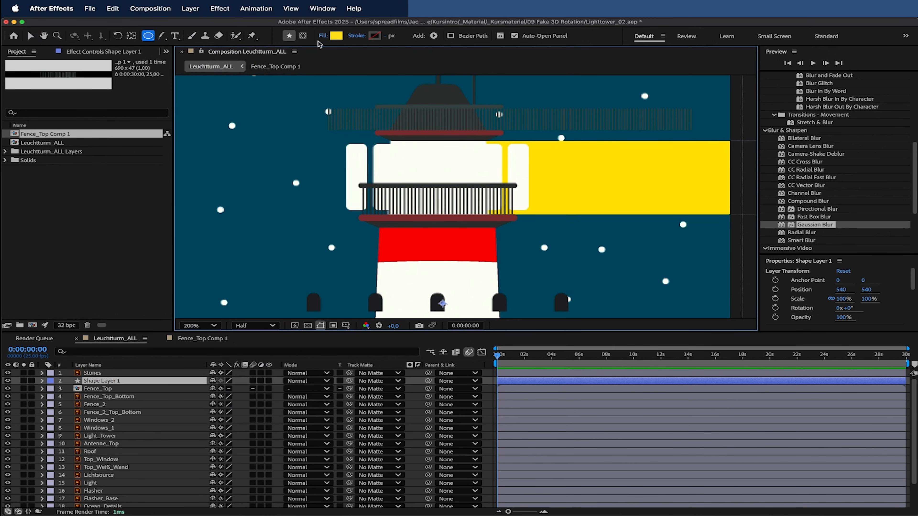
click(336, 36)
drag(488, 288, 499, 185)
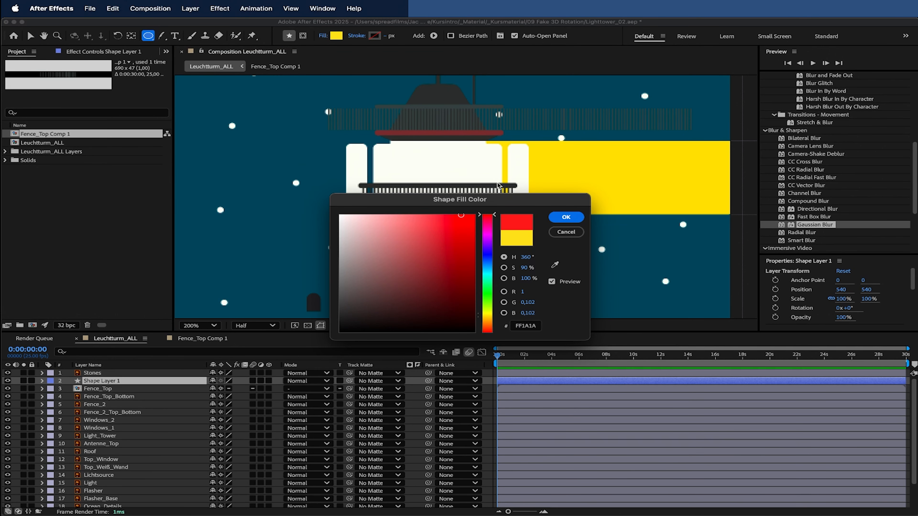
click(566, 217)
key(h)
Step: Draw a rectangle on the shape layer covering the upper railing between the two edges of the balcony
scroll(397, 109, up, 2)
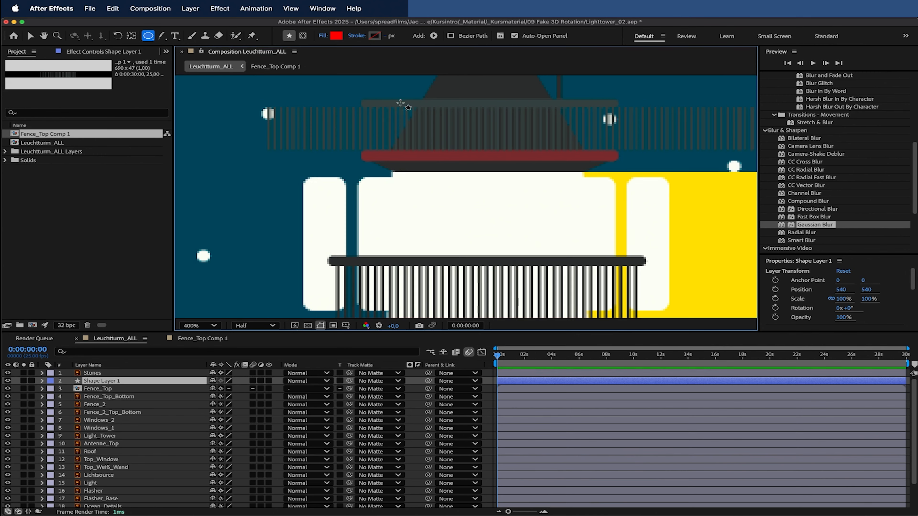
drag(147, 35, 204, 36)
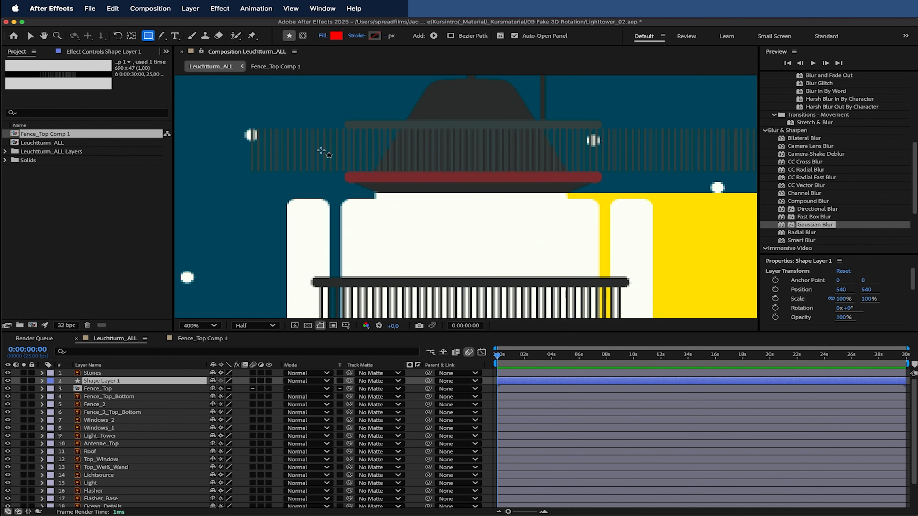
drag(348, 125, 598, 174)
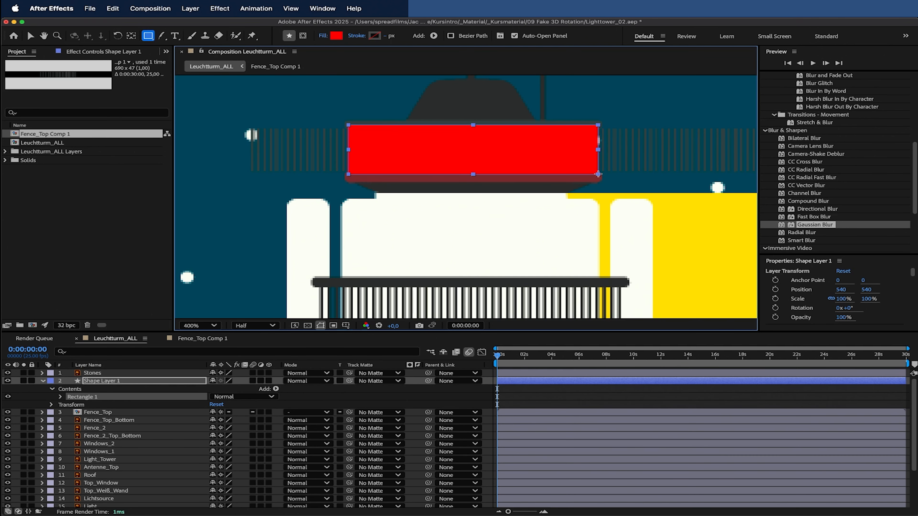
click(29, 36)
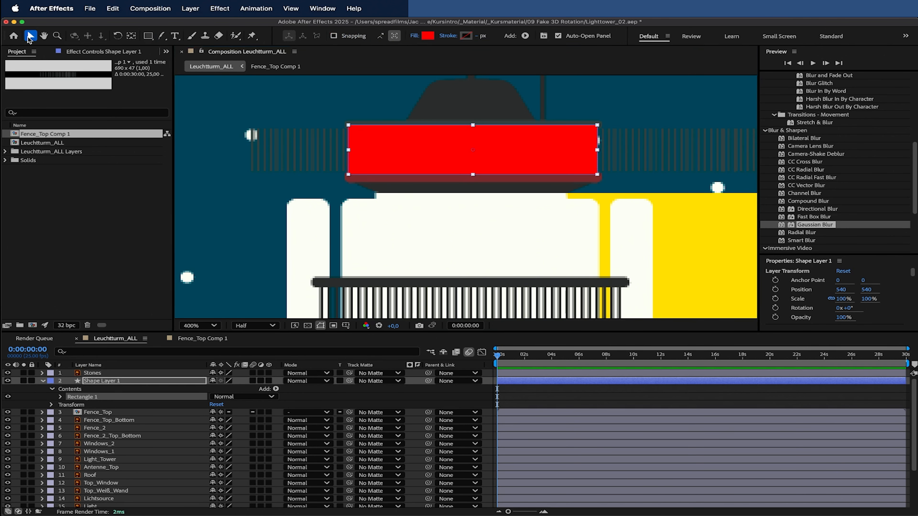
Step: Rename the shape layer to Mask, collapse its properties, and select the Fence_Top layer
click(125, 382)
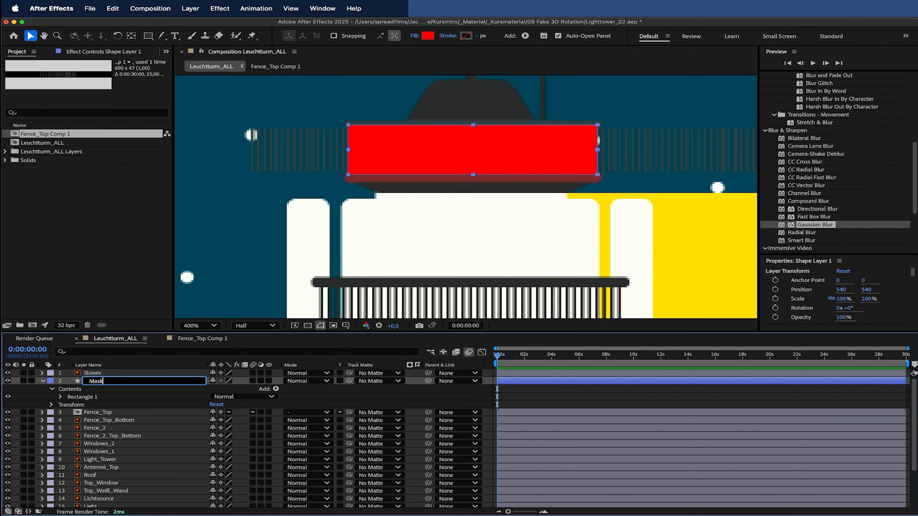
key(Return)
click(43, 381)
click(109, 388)
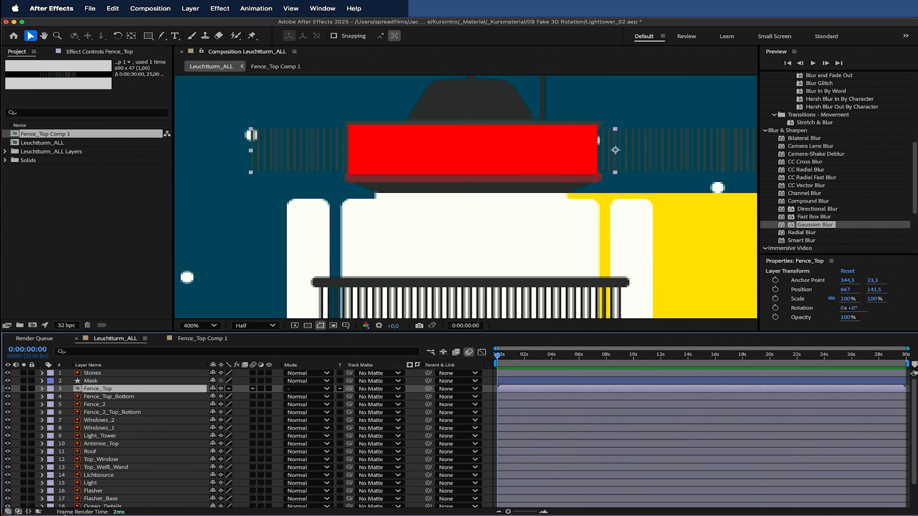
click(8, 512)
click(8, 512)
click(8, 512)
click(8, 512)
click(8, 512)
click(8, 512)
click(8, 512)
click(8, 512)
Step: Assign the Mask layer as Fence_Top's track matte, and test it by sliding the fence sideways and undoing the move
drag(326, 387, 137, 383)
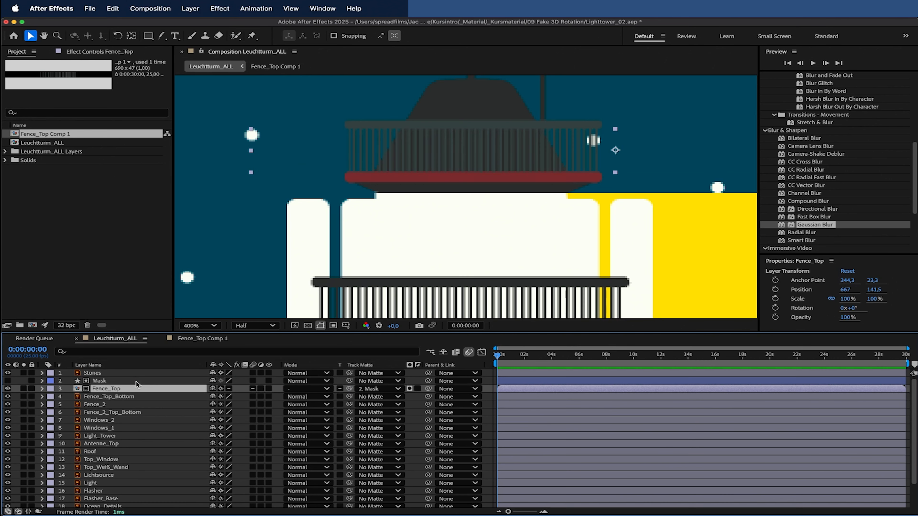
key(comma)
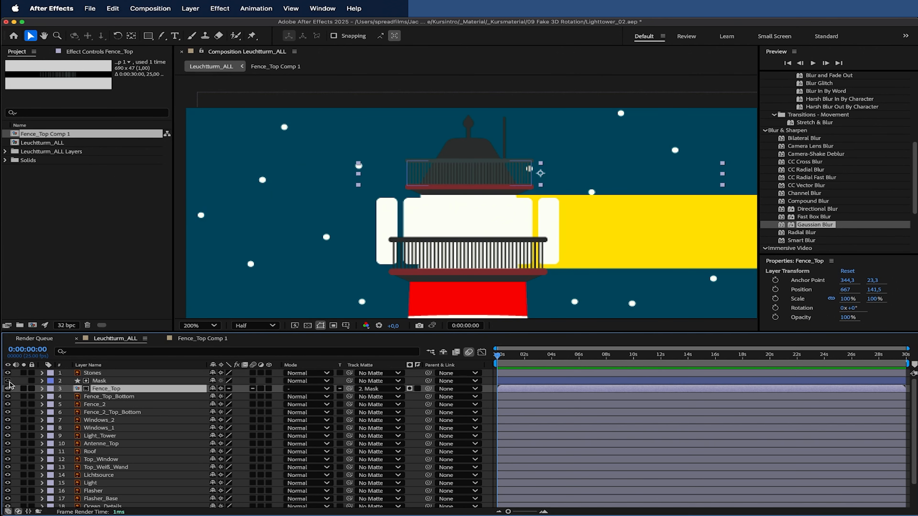
drag(572, 179, 503, 178)
key(super+z)
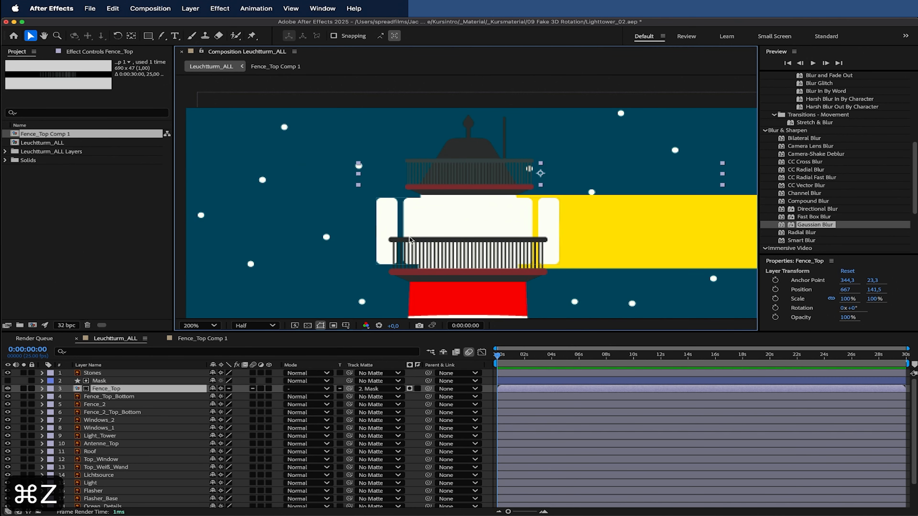
Step: Select Fence_Top_Bottom and Fence_2 in turn, and toggle Fence_2's visibility to identify it in the artwork
click(129, 397)
drag(510, 198, 452, 158)
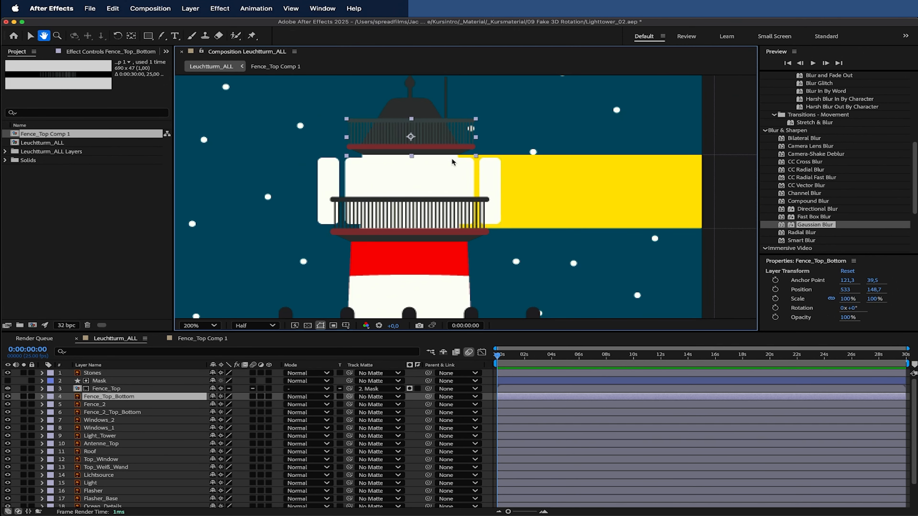
click(129, 405)
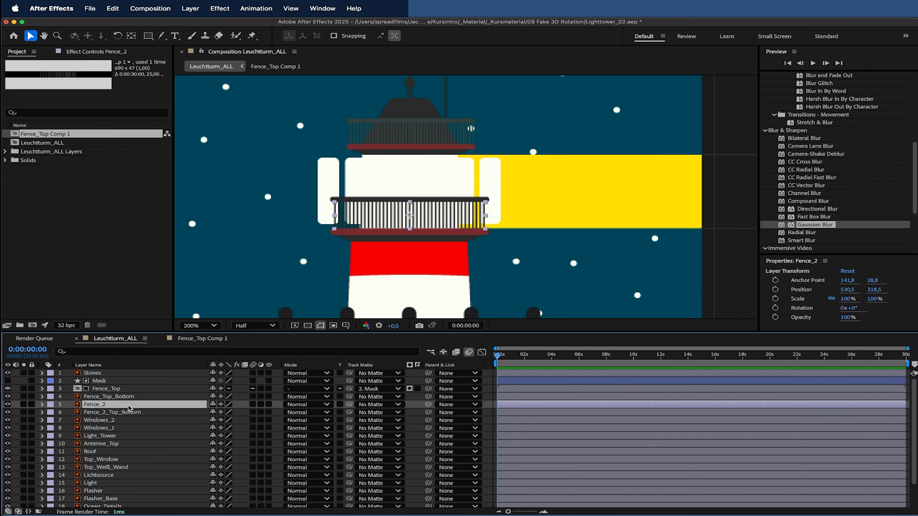
click(8, 404)
click(8, 404)
click(8, 404)
click(8, 404)
Step: Pre-compose the Fence_2 layer as Fence_2 Comp 1, leaving all attributes in Leuchtturm_ALL, and open the new composition
right_click(96, 405)
click(129, 450)
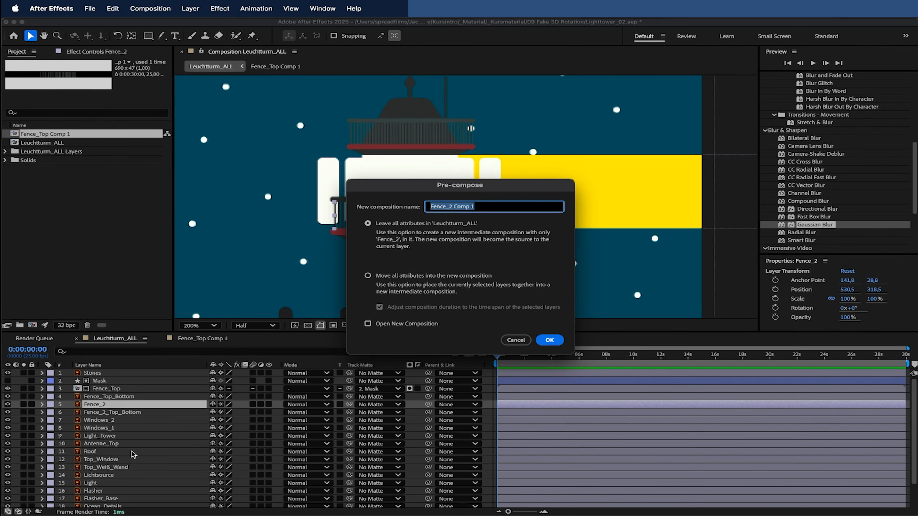
key(Return)
double_click(168, 403)
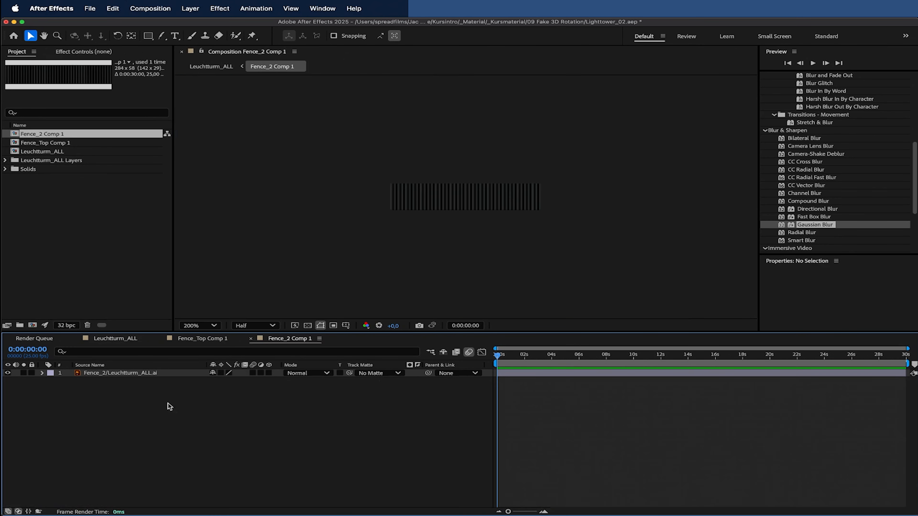
Step: Triple the Fence_2 Comp 1 width by entering 284*3, and move the fence artwork to the left end, at about 141, 29
right_click(229, 404)
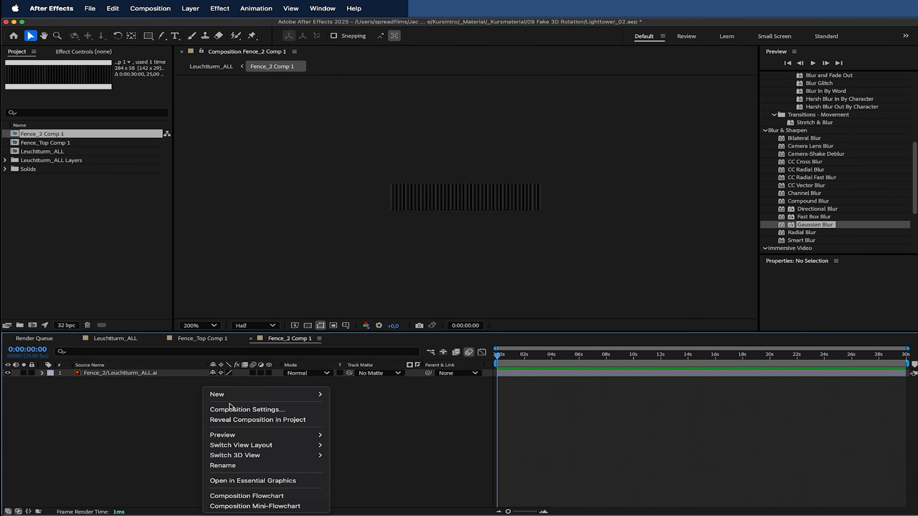
click(251, 407)
click(386, 218)
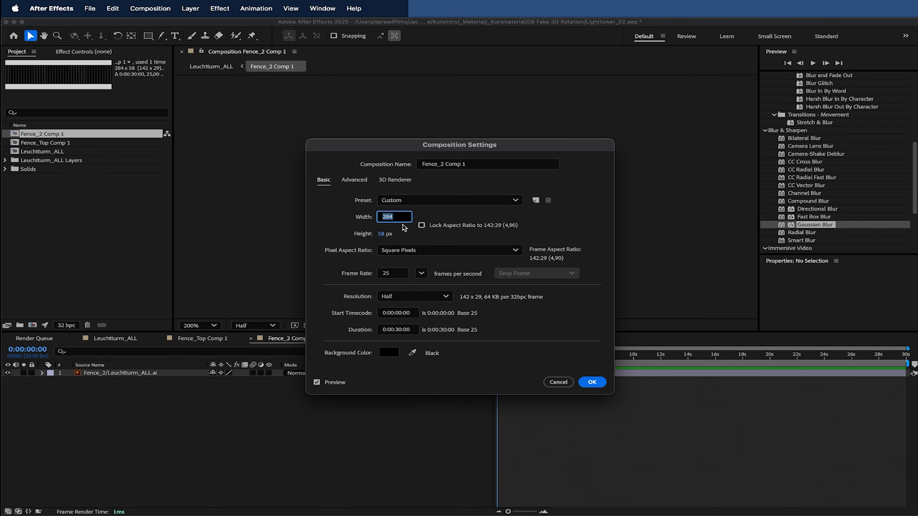
text(*3)
key(Return)
drag(427, 197, 278, 202)
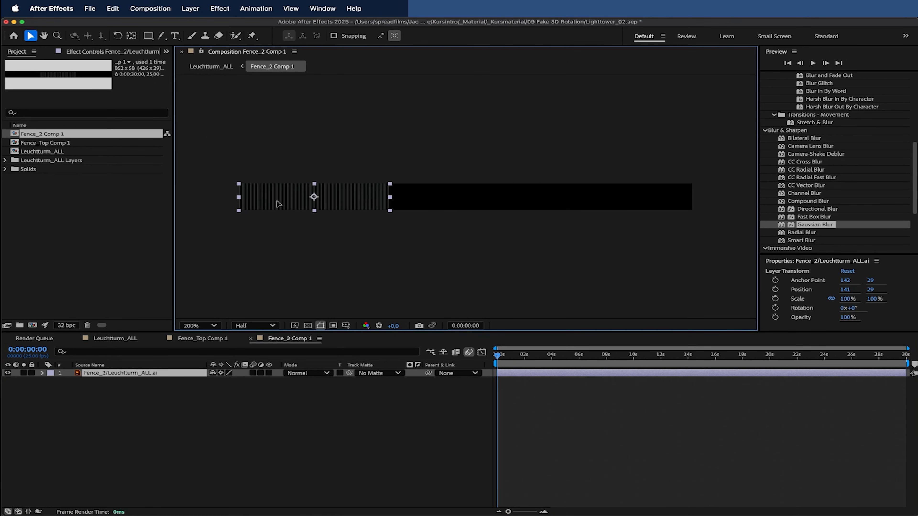
Step: Duplicate the fence artwork twice, line the copies up end to end across Fence_2 Comp 1, and return to Leuchtturm_ALL
key(super+d)
drag(354, 211, 507, 206)
scroll(377, 202, up, 3)
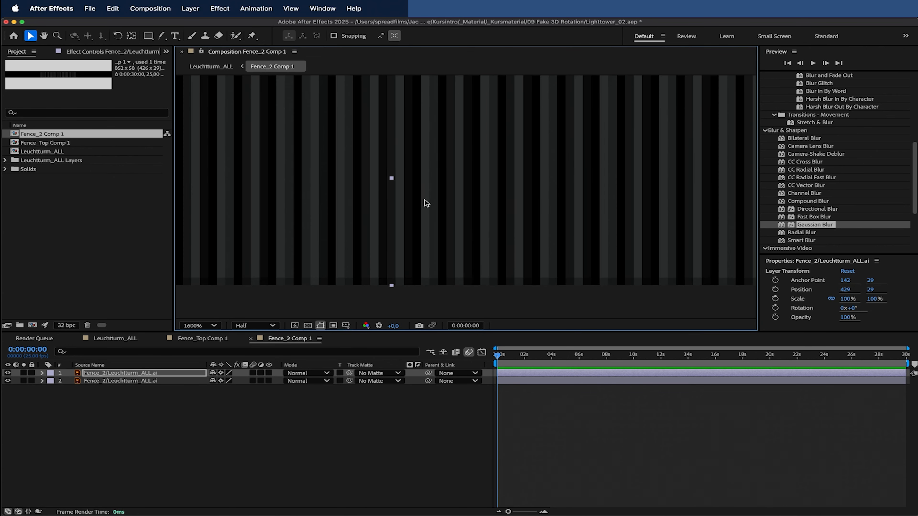
scroll(516, 238, down, 3)
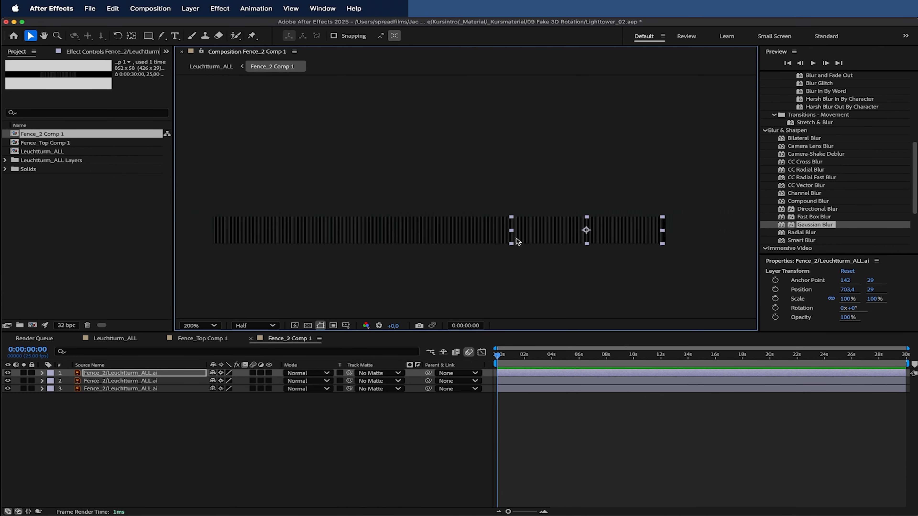
click(312, 437)
key(Tab)
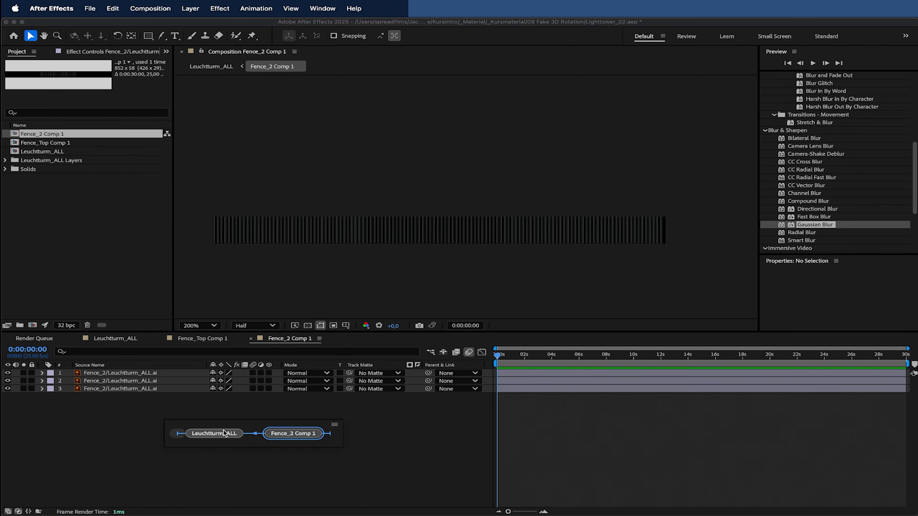
click(212, 432)
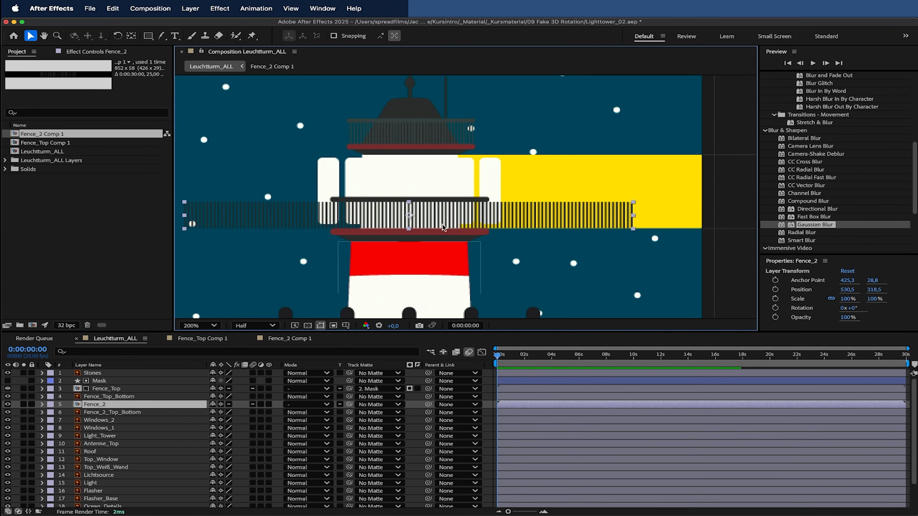
Step: Add a shape layer above Fence_2 with a filled rectangle covering the lower railing between its two end posts
click(187, 8)
mouse_move(203, 25)
click(324, 76)
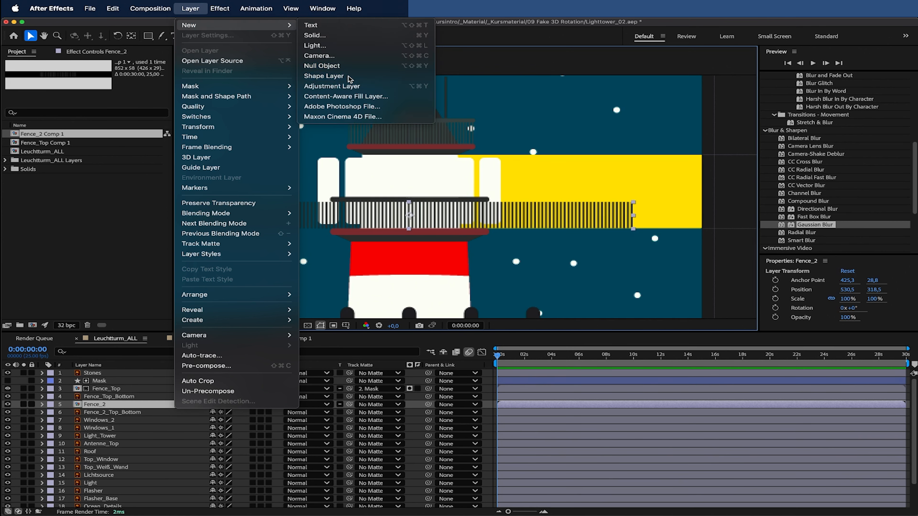
mouse_move(332, 199)
mouse_down()
mouse_move(476, 239)
mouse_move(487, 232)
mouse_up()
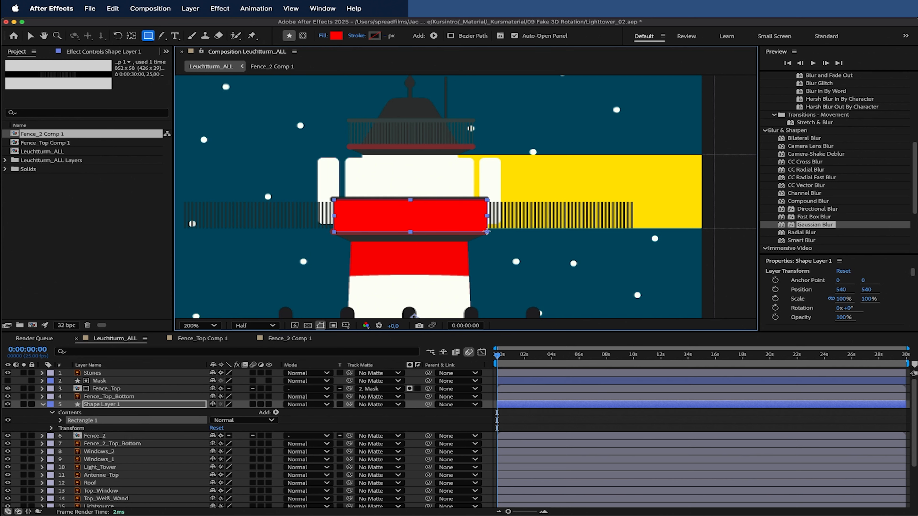
Step: Assign Shape Layer 1 as the track matte of Fence_2
click(43, 404)
click(78, 412)
drag(349, 413, 159, 404)
Step: Test the lower railing's matte by sliding Fence_2 sideways, and undo the trial moves
click(133, 420)
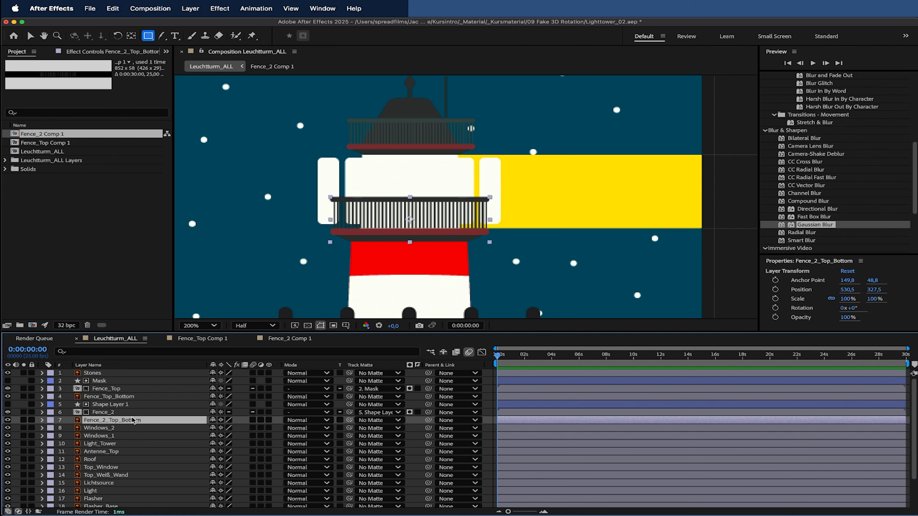
key(v)
drag(467, 231, 435, 231)
key(super+z)
click(129, 411)
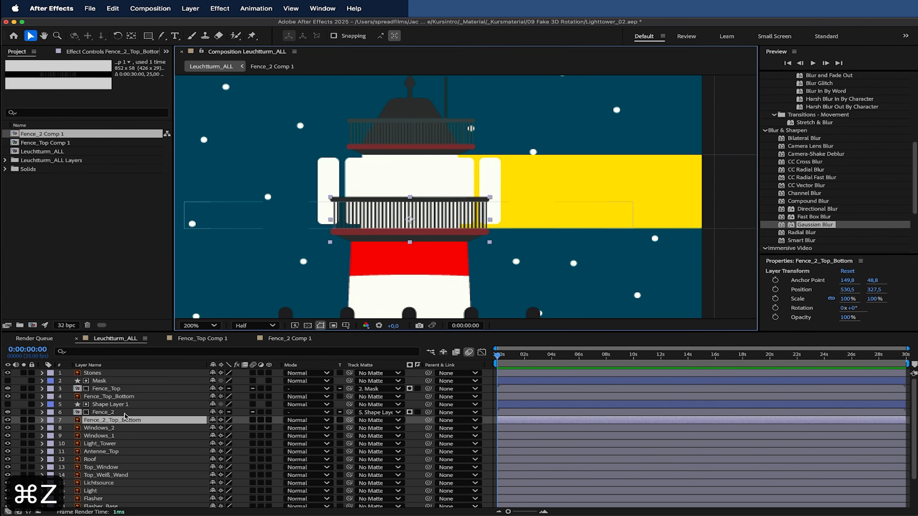
drag(552, 215, 495, 210)
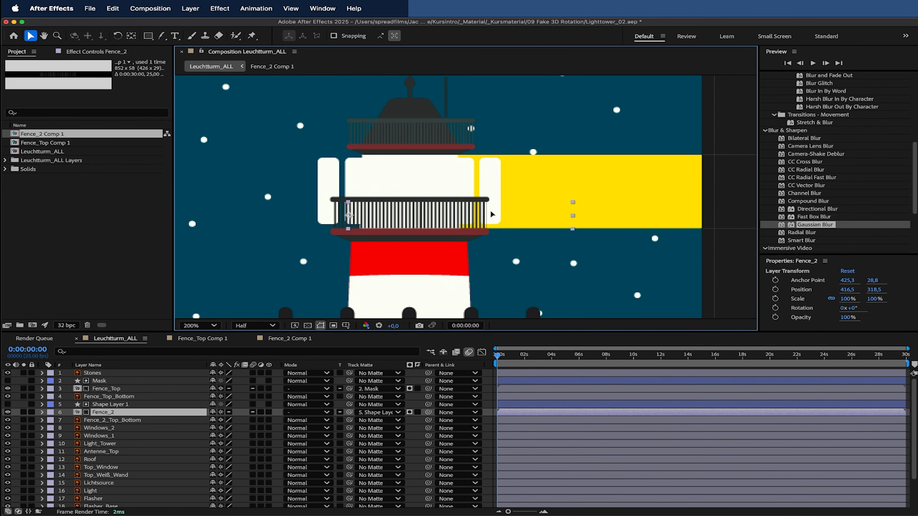
key(super+z)
Step: Select Windows_1 and Windows_2, and toggle Light_Tower's visibility to identify the tower body that will limit the windows
scroll(470, 195, down, 1)
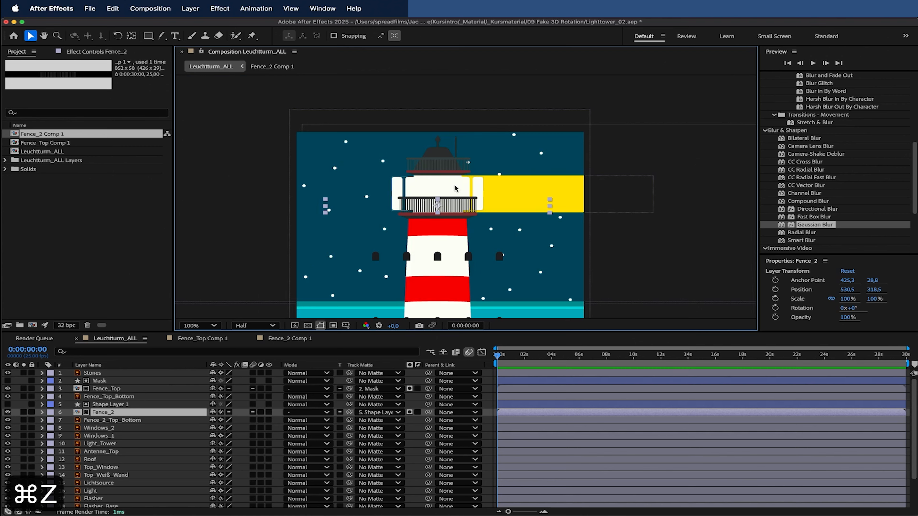
drag(489, 244, 467, 224)
click(467, 235)
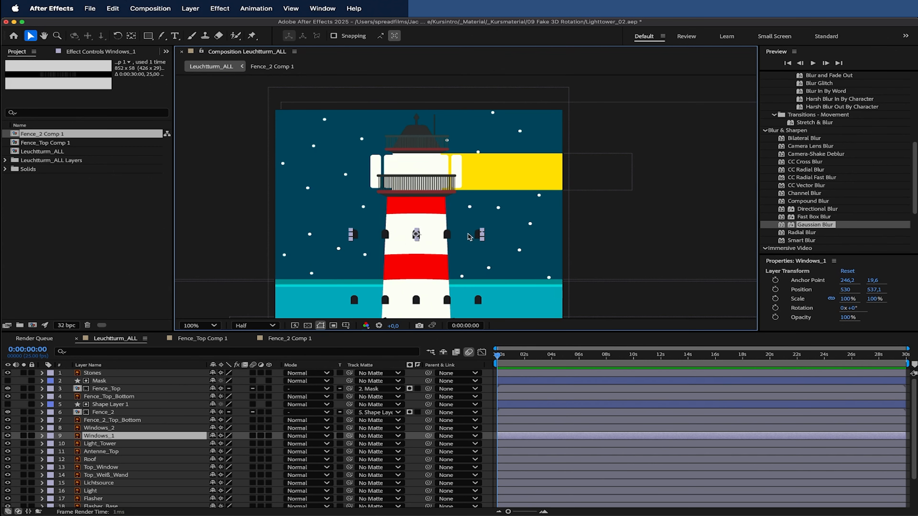
scroll(464, 258, down, 1)
scroll(465, 266, up, 1)
shift+click(119, 428)
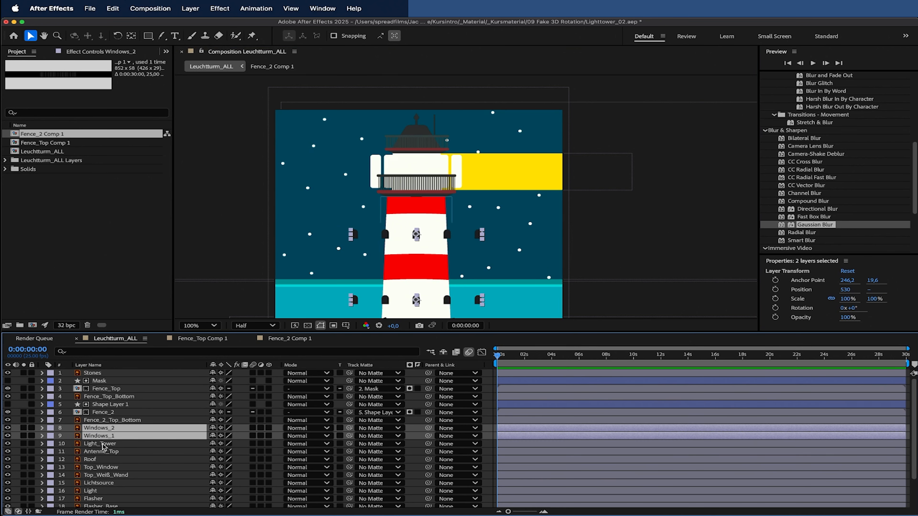
click(109, 444)
click(8, 444)
click(8, 444)
click(8, 444)
click(7, 444)
Step: Assign Light_Tower as the track matte of Windows_1 and Windows_2, and turn Light_Tower's visibility back on
click(105, 429)
shift+click(108, 436)
drag(350, 430, 110, 445)
scroll(450, 263, up, 1)
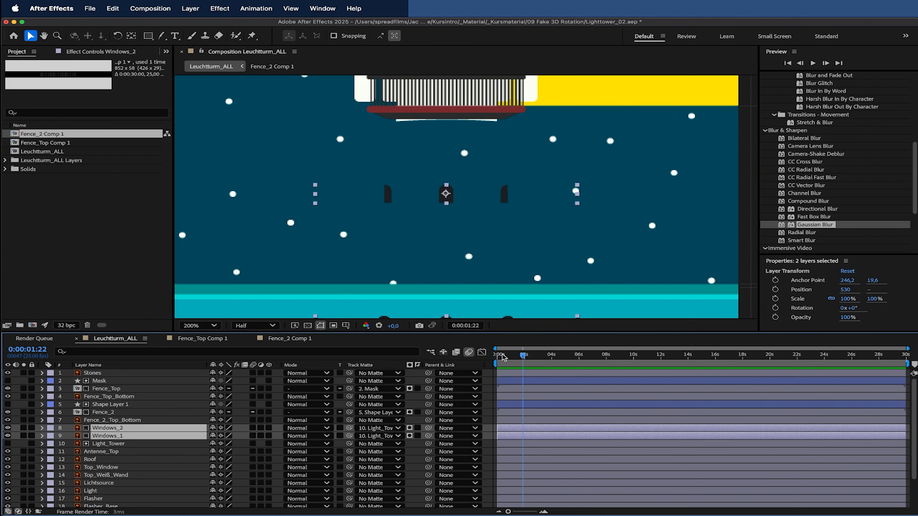
scroll(457, 215, down, 1)
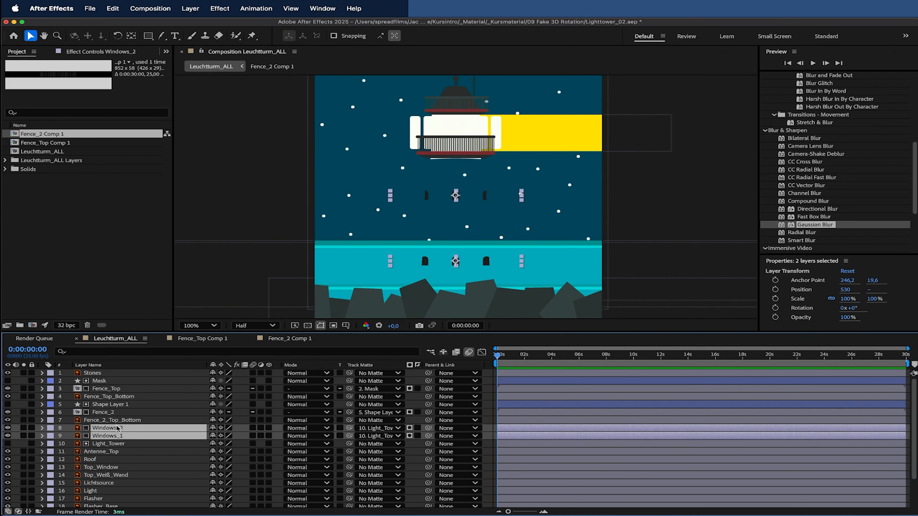
click(109, 444)
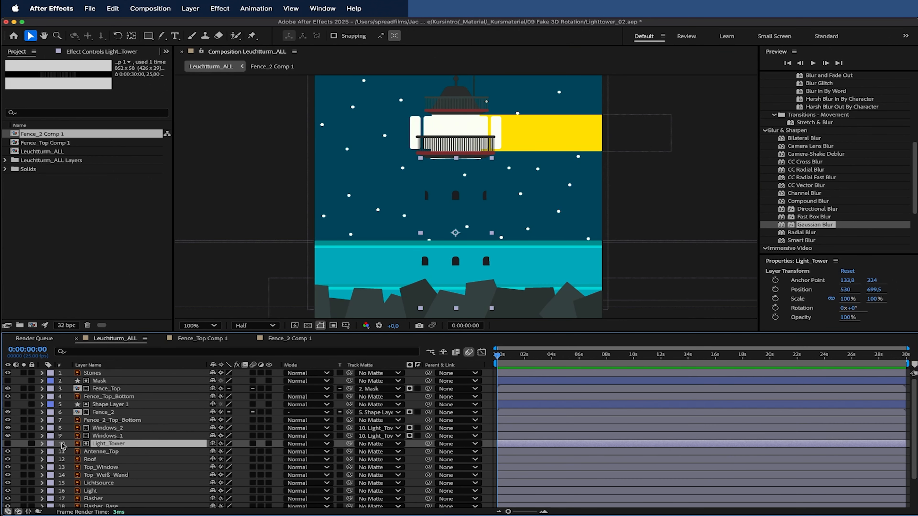
click(8, 444)
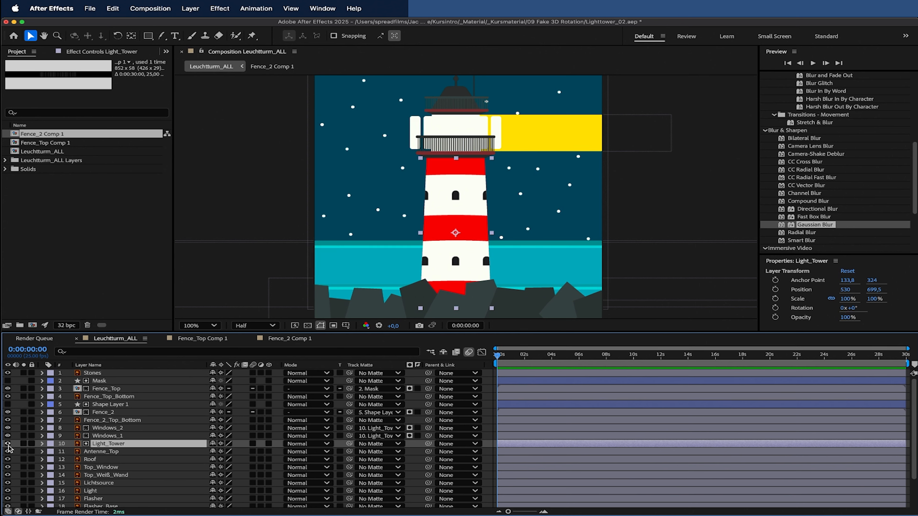
Step: Test the window matte by sliding Windows_1 and Windows_2 sideways together, and undo the move
click(119, 436)
shift+click(130, 428)
mouse_move(459, 199)
mouse_down()
mouse_move(423, 199)
mouse_move(468, 201)
mouse_up()
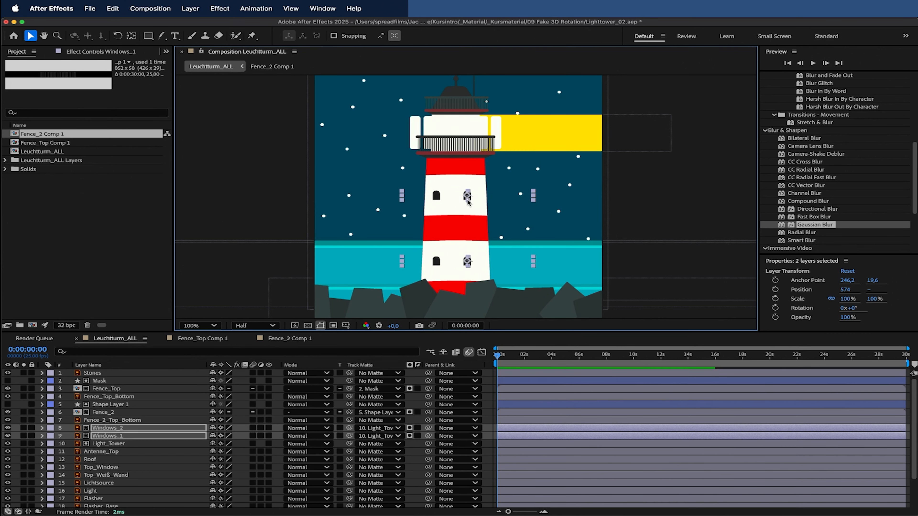
key(super+z)
Step: Toggle the visibility of Top_Weiß_Wand to identify the white wall of the lantern room
click(126, 444)
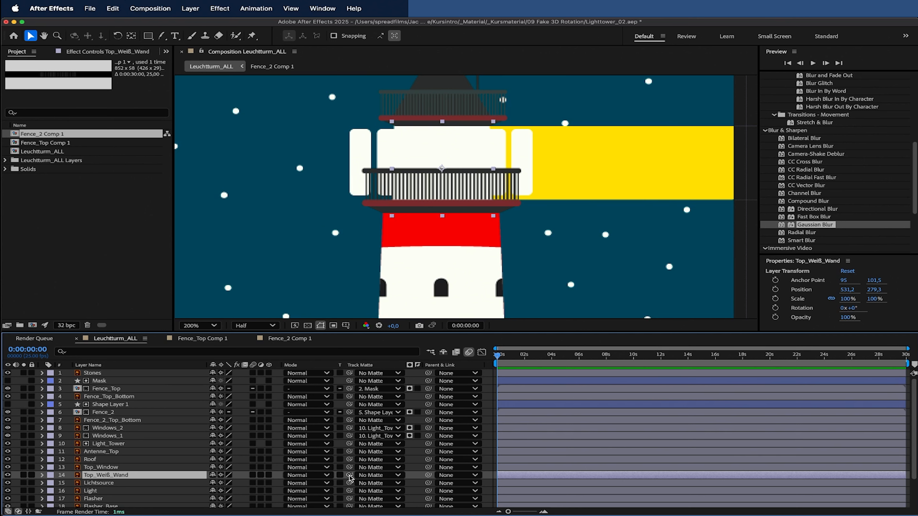
click(8, 475)
click(8, 475)
click(8, 475)
click(7, 475)
click(8, 475)
click(8, 475)
Step: Assign Top_Window as the track matte of Top_Weiß_Wand and invert the matte to cut the windows out of the wall
drag(348, 476, 152, 468)
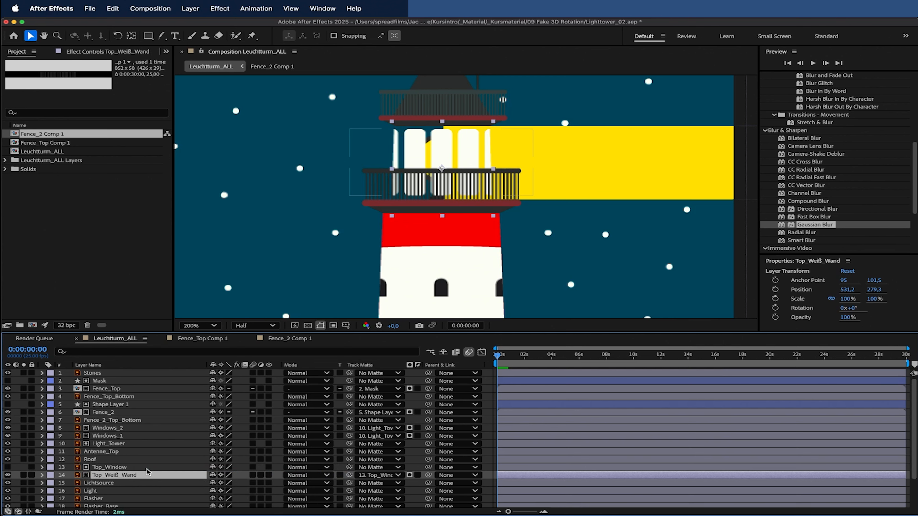
click(134, 467)
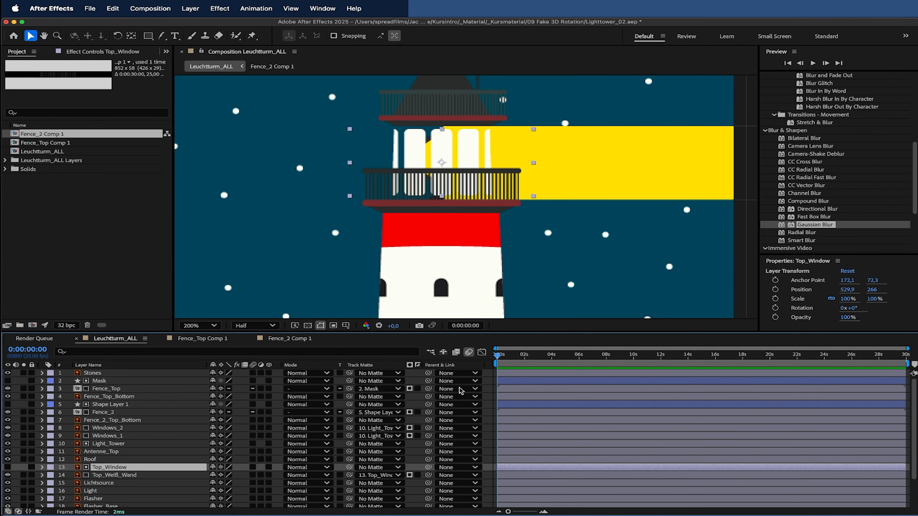
click(417, 476)
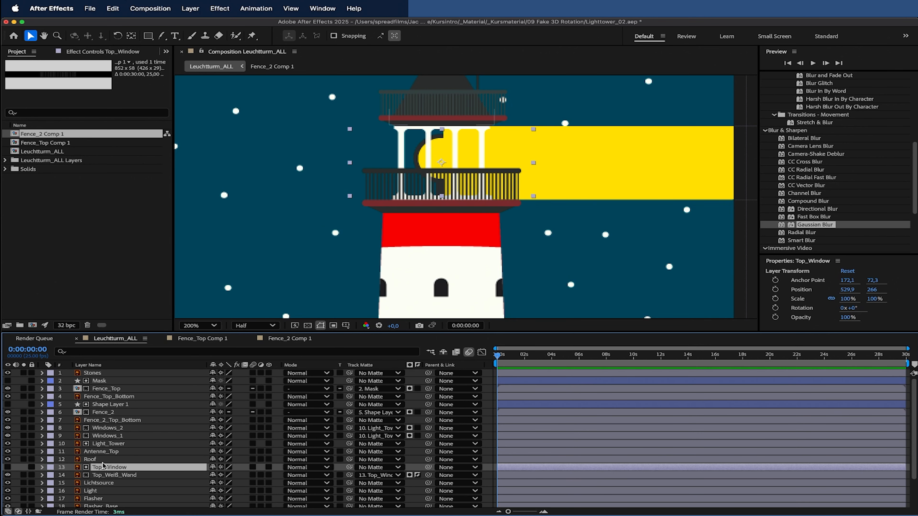
Step: Test the window cut-outs by changing Top_Window's horizontal position, undo the change, and collapse the layer
key(p)
mouse_move(217, 477)
mouse_down()
mouse_move(263, 470)
mouse_move(217, 469)
mouse_up()
key(super+z)
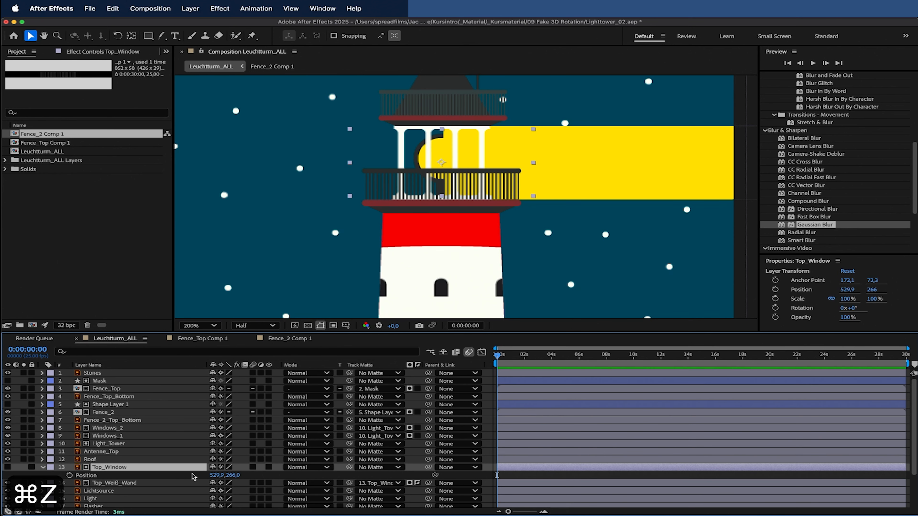
click(126, 477)
click(93, 467)
click(43, 468)
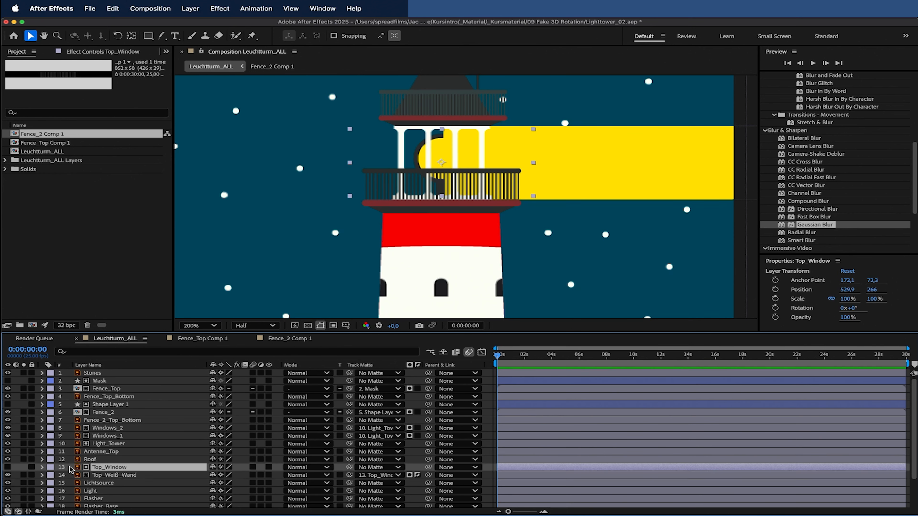
Step: Duplicate Top_Weiß_Wand, place the copy beneath the original, and set the copy's track matte to No Matte
click(124, 476)
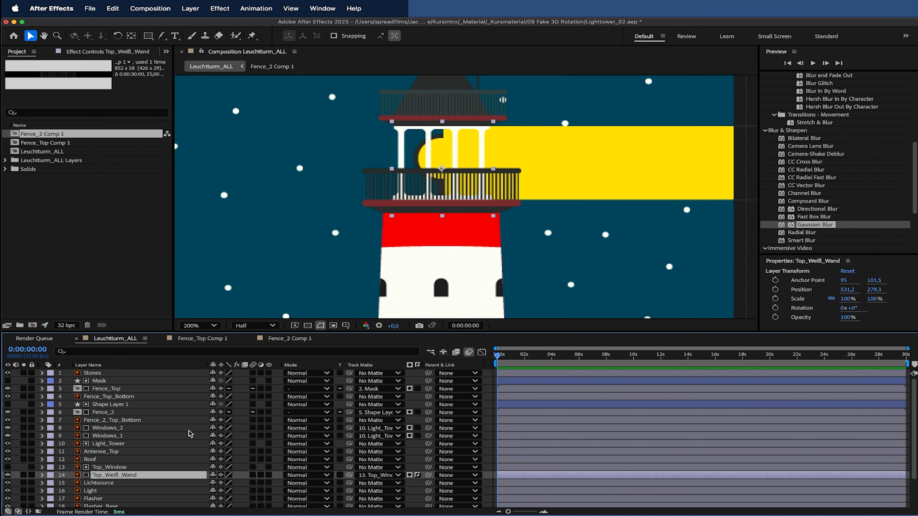
key(super+d)
drag(141, 479, 143, 491)
click(378, 483)
click(405, 269)
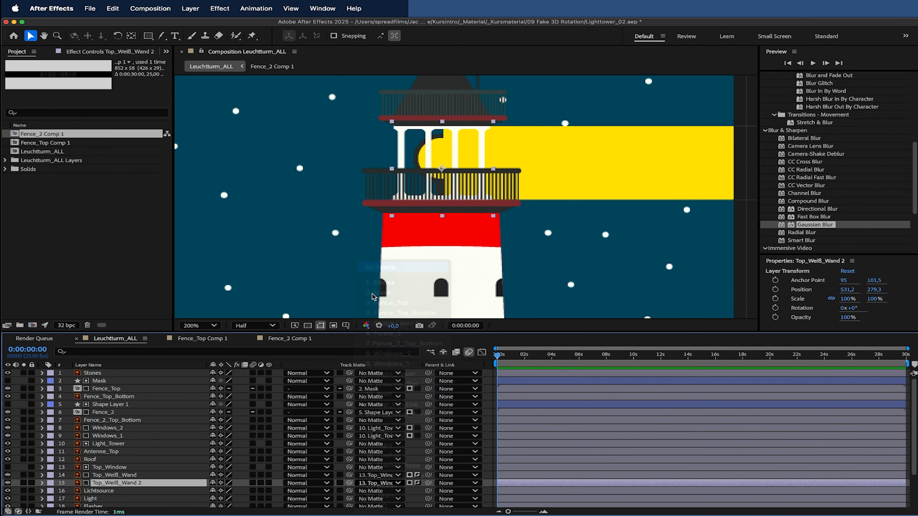
Step: Set the opacity of Top_Weiß_Wand 2 to 30% so it serves as window glass, and collapse the layer
key(t)
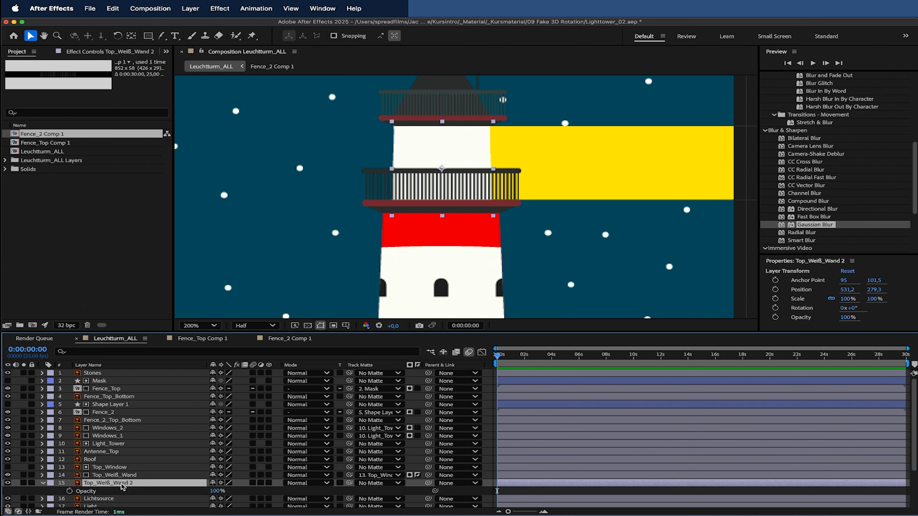
scroll(164, 486, down, 2)
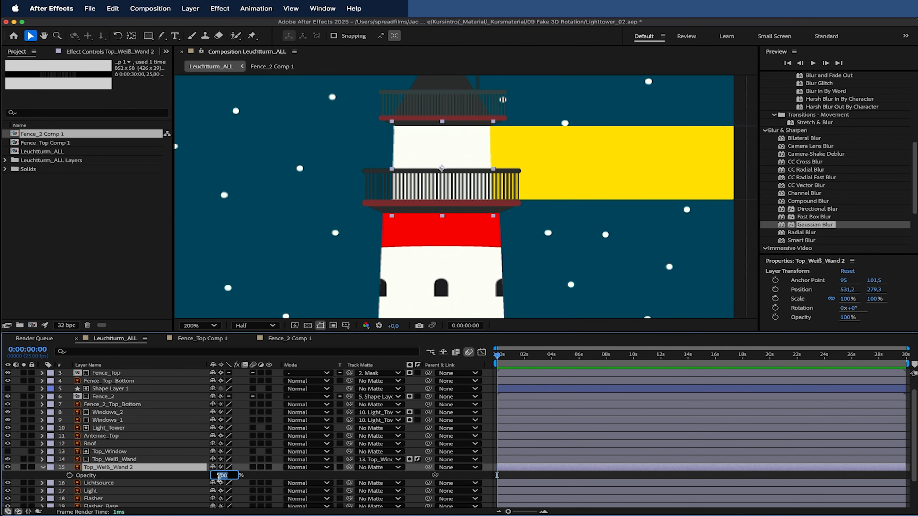
text(30)
key(Return)
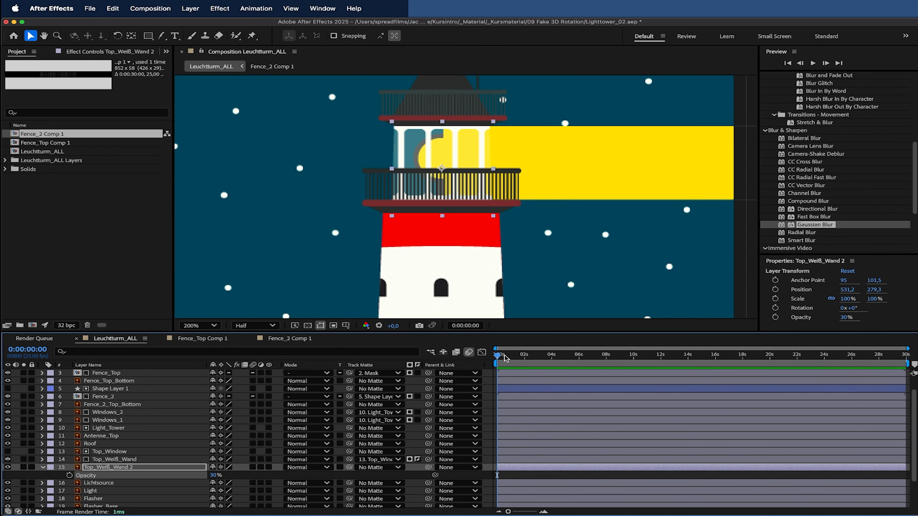
scroll(467, 199, down, 1)
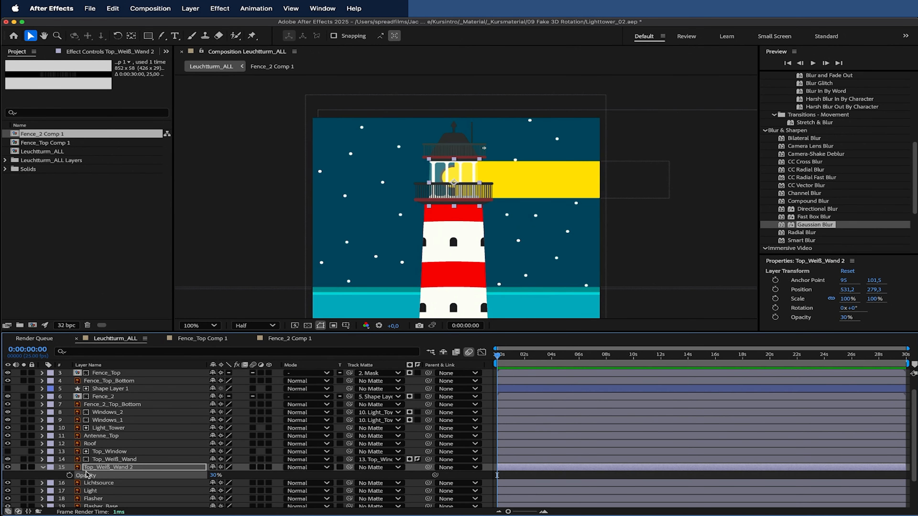
click(44, 467)
Step: Hide the Lichtsource light beam layer and fit the whole composition in the viewer
click(570, 191)
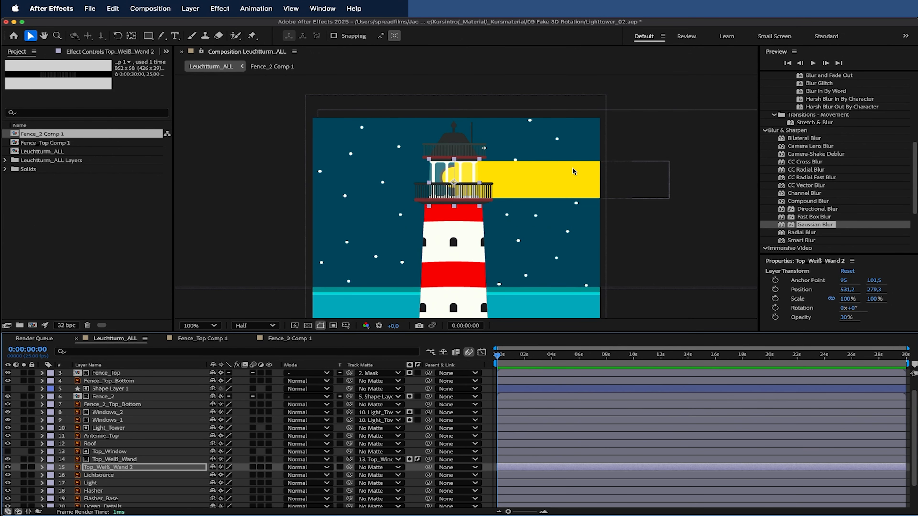
click(7, 475)
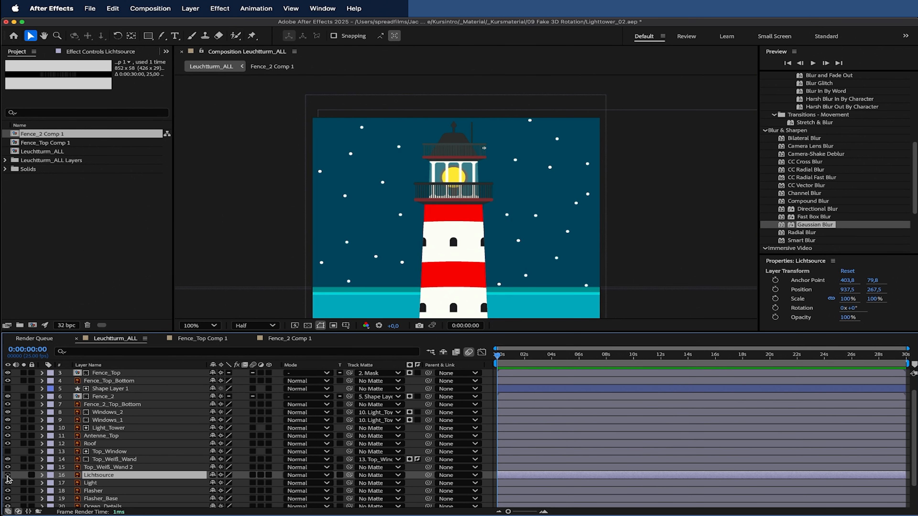
scroll(536, 222, down, 1)
scroll(483, 255, up, 1)
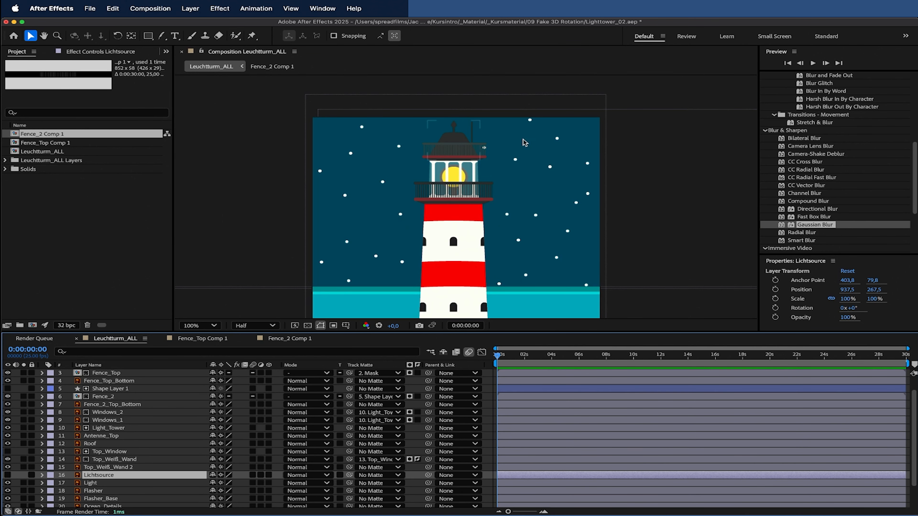
click(202, 326)
click(240, 163)
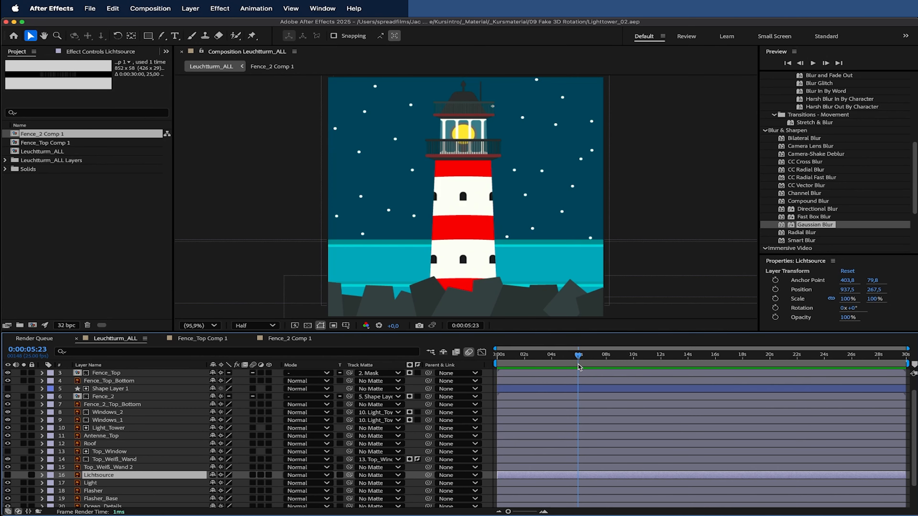
Step: End the work area at 0:00:06:00 and zoom the timeline in around that time
mouse_move(578, 365)
mouse_down()
mouse_move(498, 364)
mouse_move(579, 371)
mouse_up()
key(n)
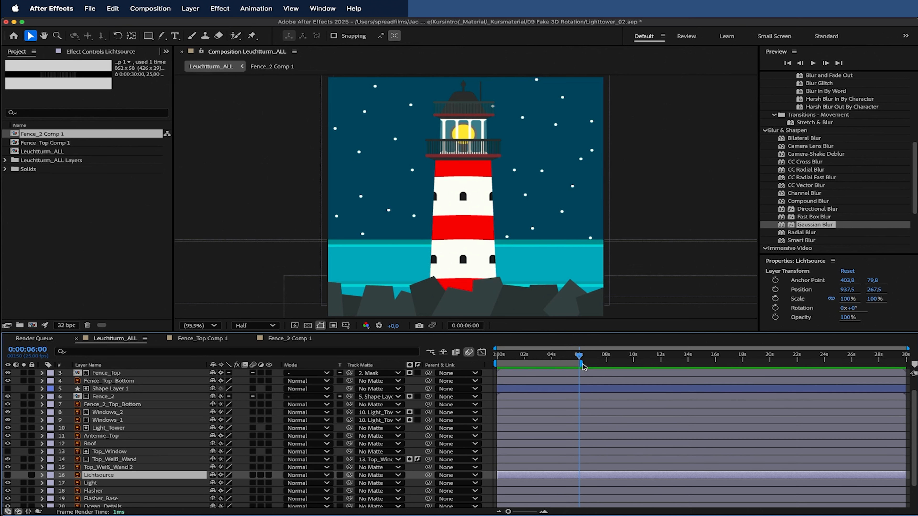
key(equal)
key(equal)
key(equal)
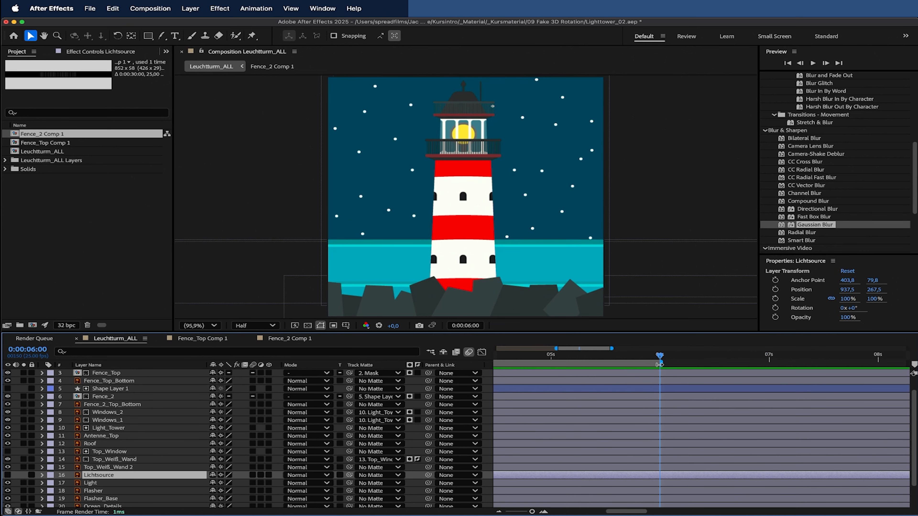
Step: Try trimming the composition to the six-second work area
key(minus)
key(minus)
key(minus)
right_click(545, 361)
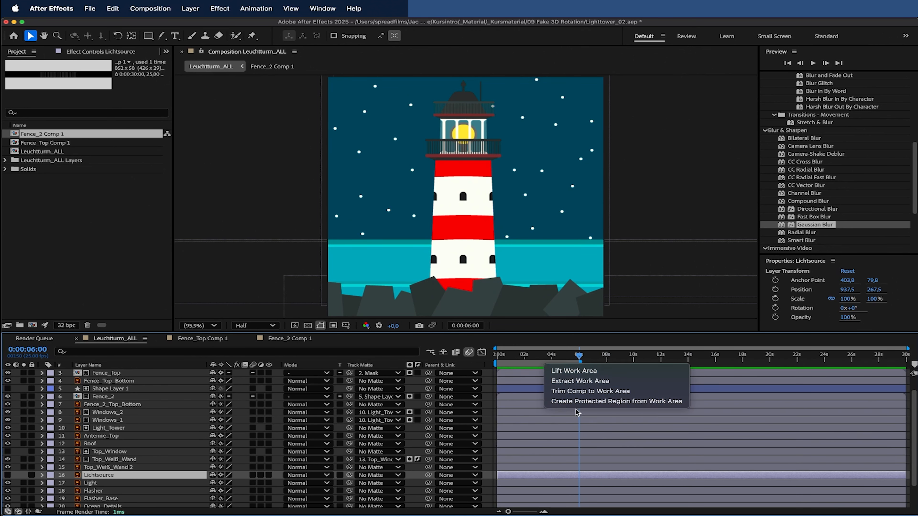
click(578, 394)
drag(790, 356, 907, 363)
key(super+z)
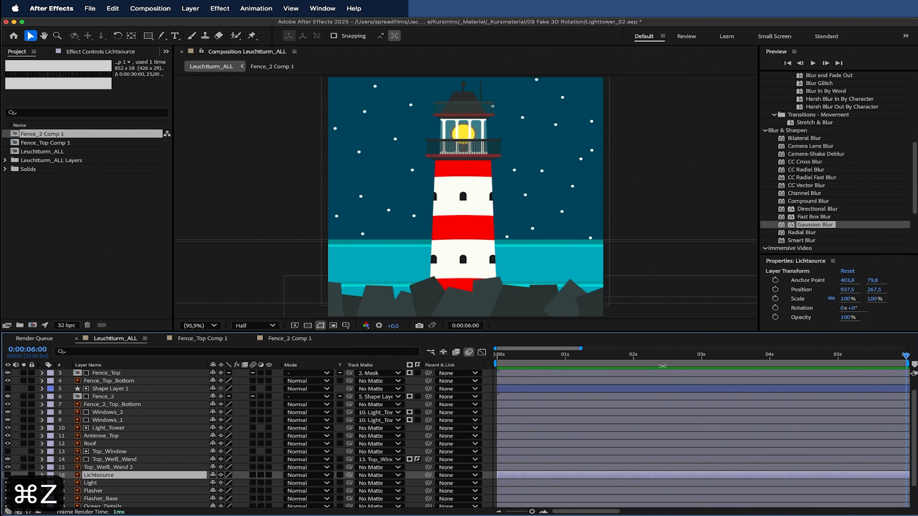
right_click(659, 363)
click(604, 413)
key(minus)
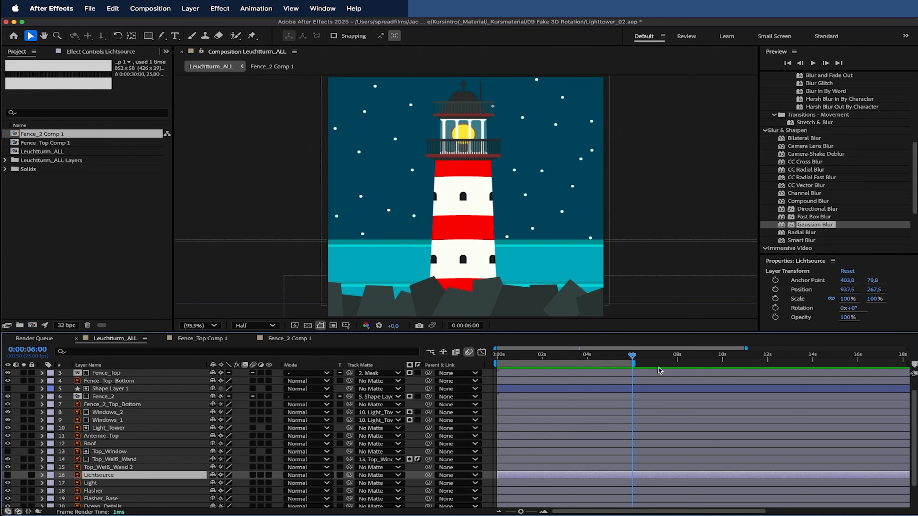
key(equal)
Step: Set a starting Position keyframe on the Antenne_Top layer at 0:00:00:00
drag(676, 357, 452, 360)
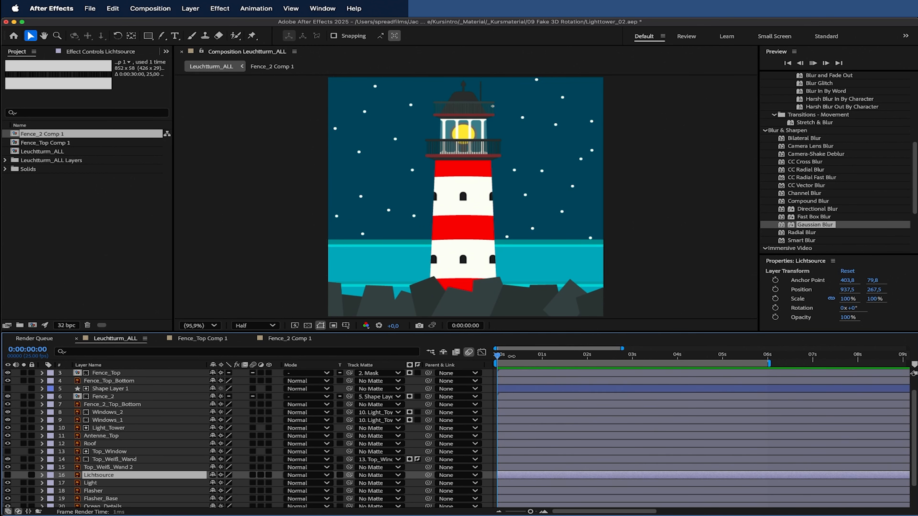
key(space)
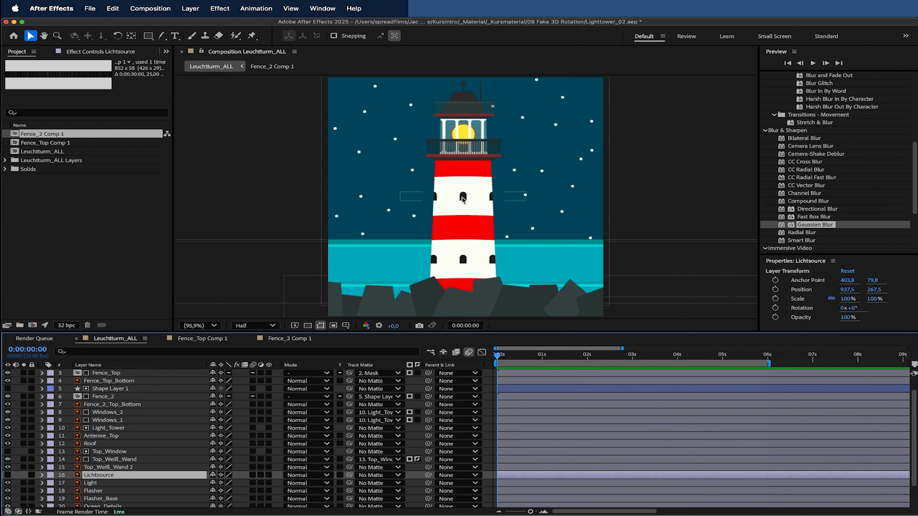
click(481, 96)
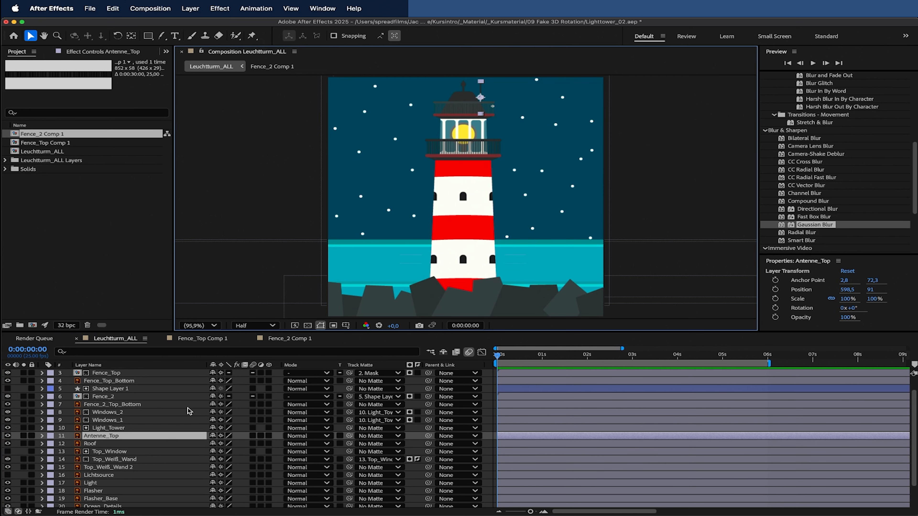
key(p)
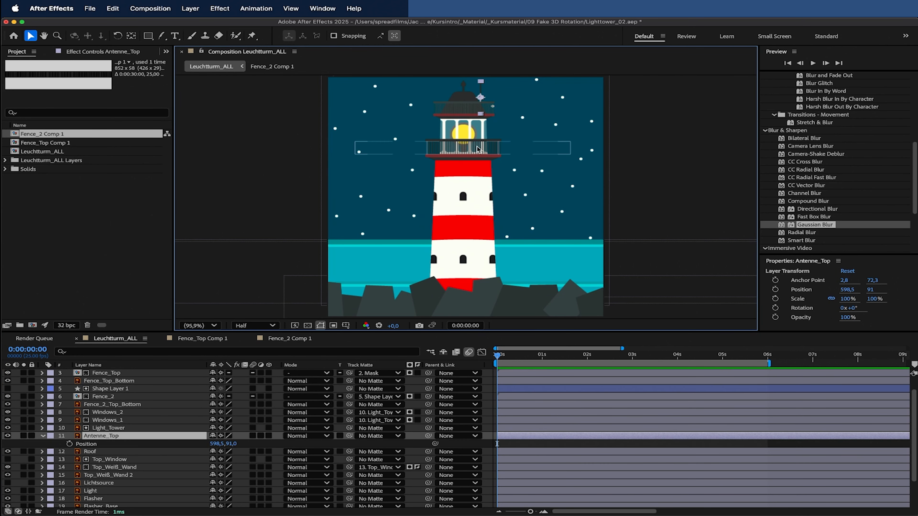
click(69, 444)
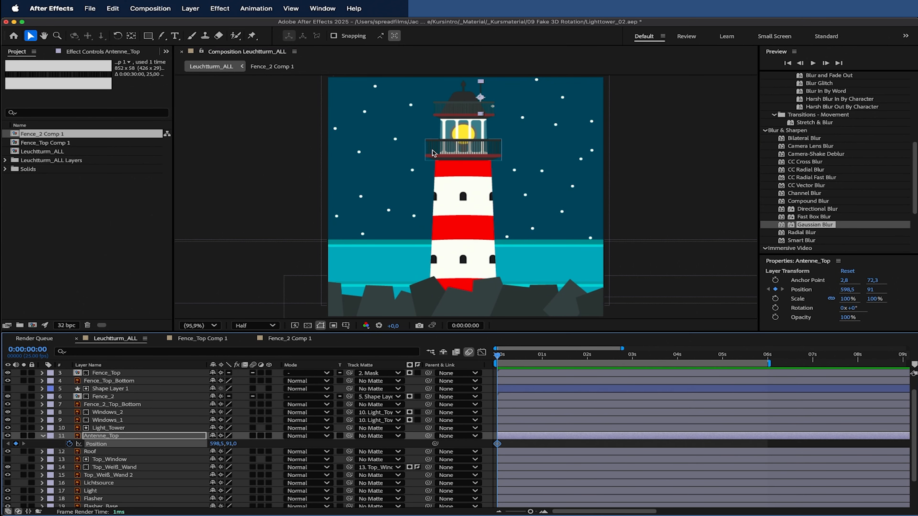
Step: Try to move the antenna toward the roof's left side directly in the viewer at 0:00:00:00
scroll(484, 94, up, 2)
drag(485, 101, 476, 168)
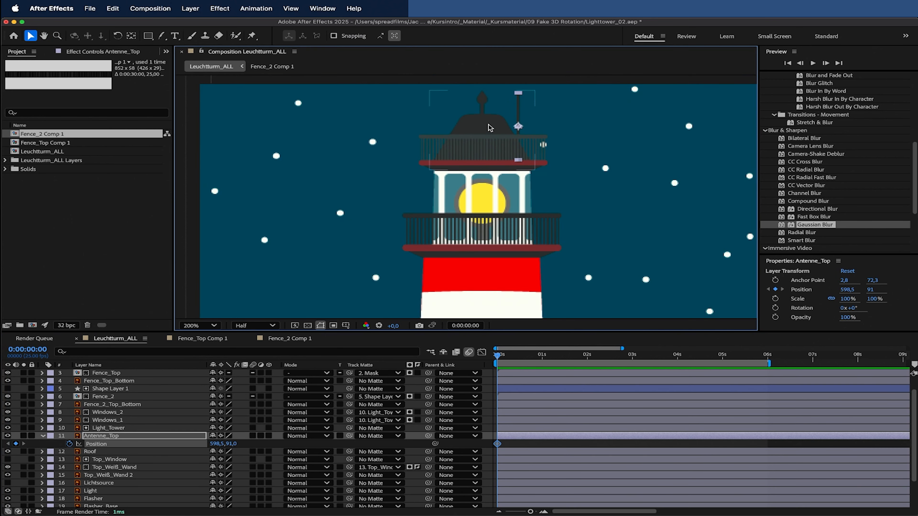
drag(526, 120, 505, 127)
key(super+z)
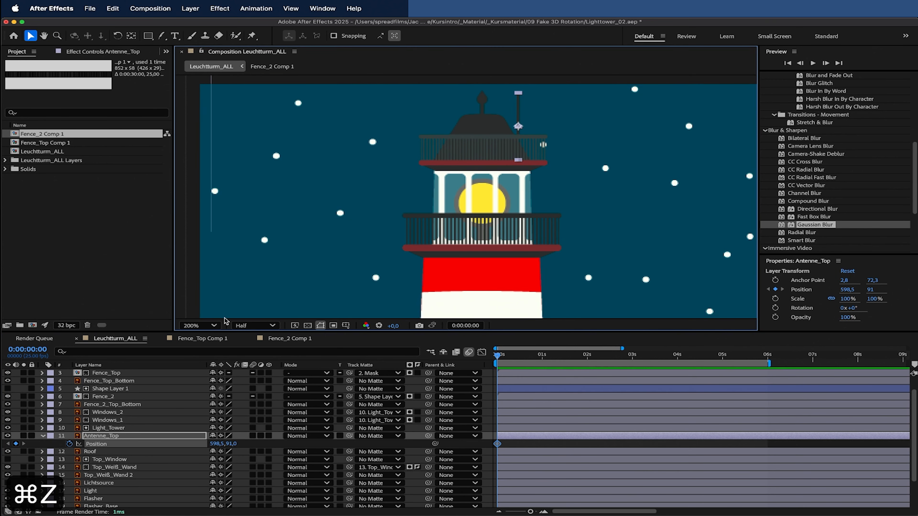
click(199, 325)
click(202, 141)
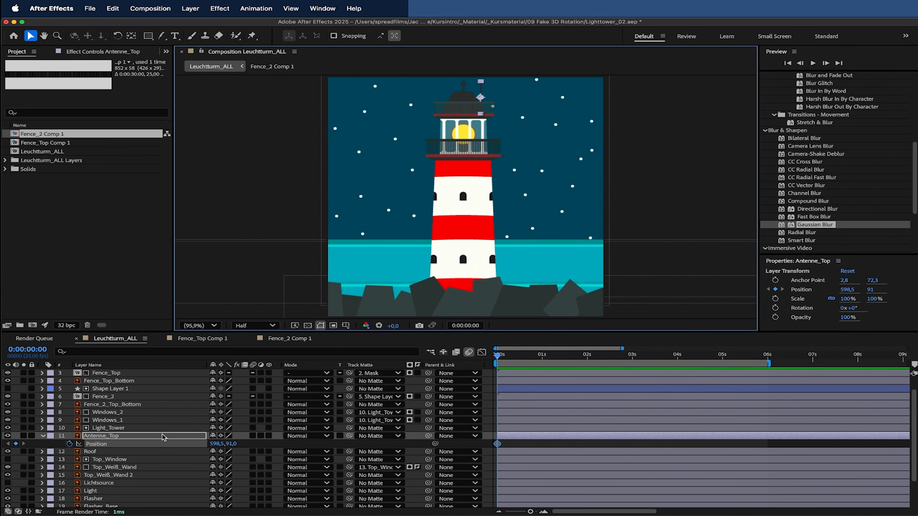
Step: At 0:00:03:00, set the horizontal position of Antenne_Top to 446,5 so it slides across the roof
mouse_move(535, 357)
mouse_down()
mouse_move(630, 360)
mouse_move(632, 368)
mouse_up()
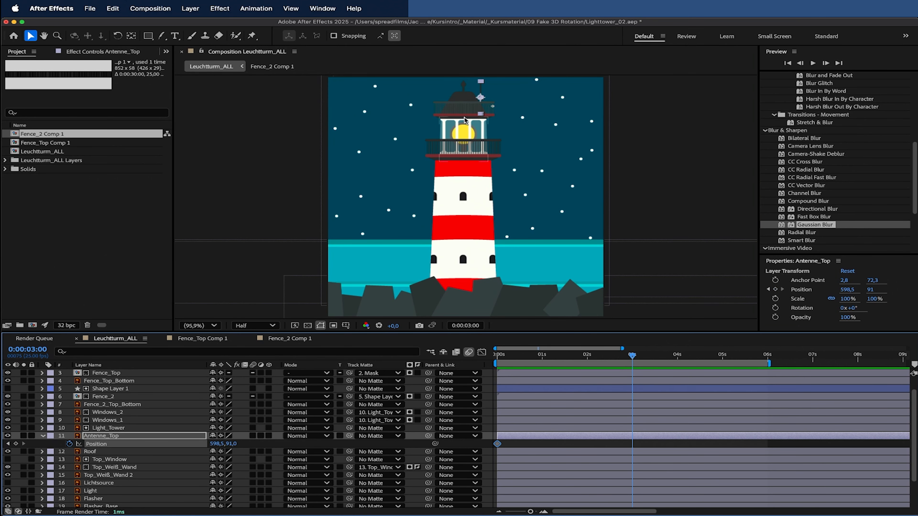
key(super+z)
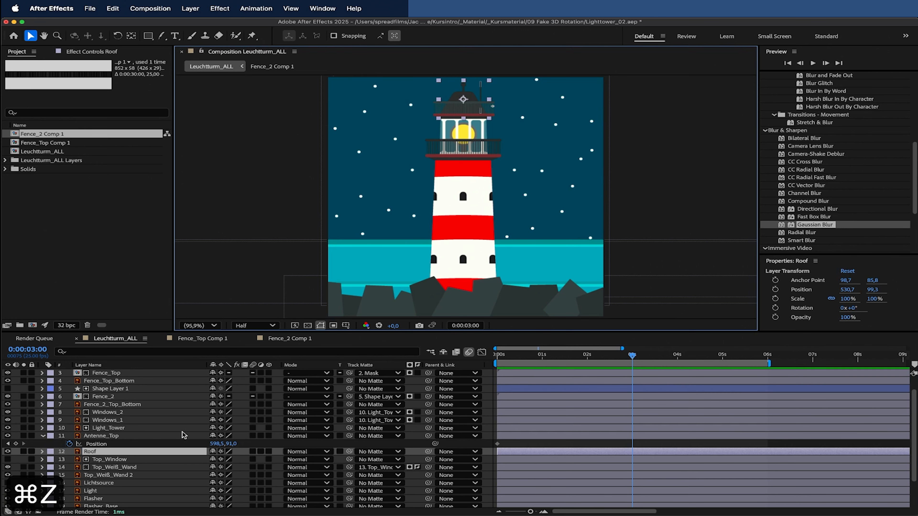
drag(213, 443, 142, 444)
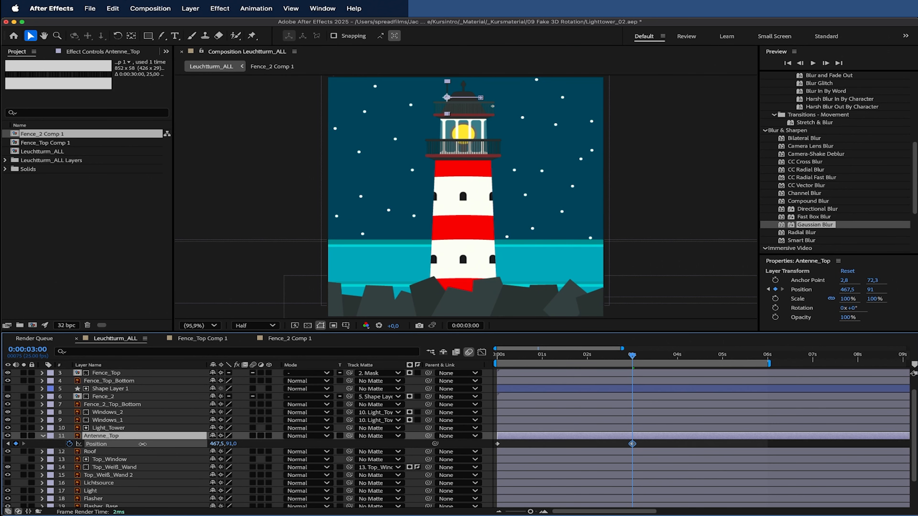
Step: Copy the first Position keyframe of Antenne_Top to 0:00:06:00 and preview the antenna's back-and-forth motion from the start
drag(633, 356, 769, 378)
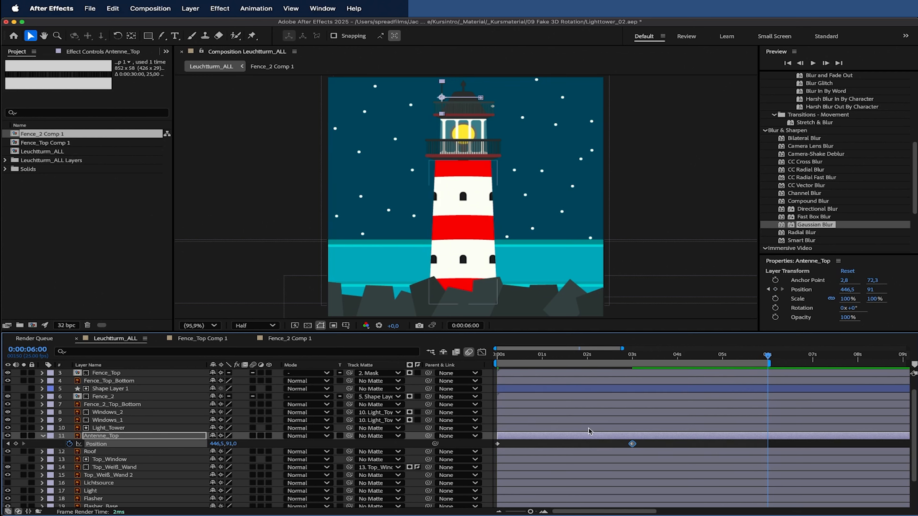
click(497, 444)
key(super+c)
key(super+v)
drag(685, 359, 469, 357)
key(space)
key(space)
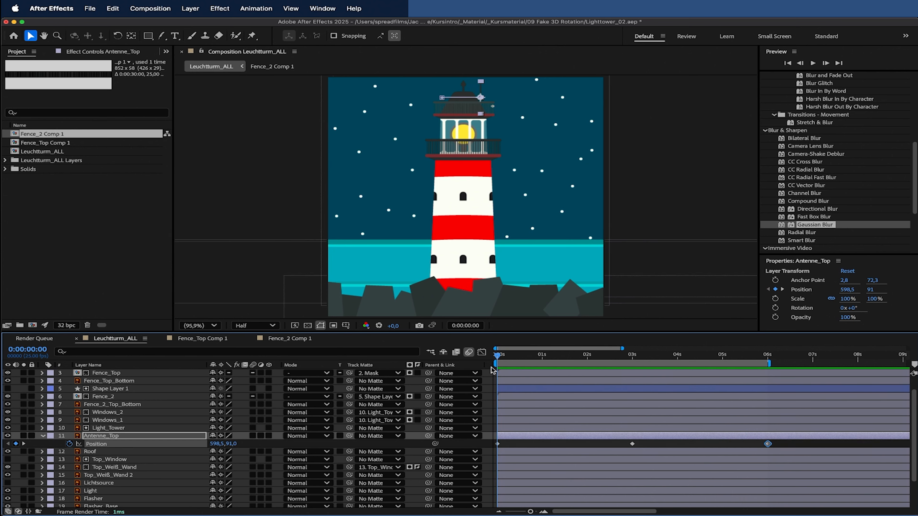
Step: Add Position keyframes to Windows_1 and Windows_2 at 0:00:00:00 and set their horizontal position to 642
scroll(121, 394, up, 2)
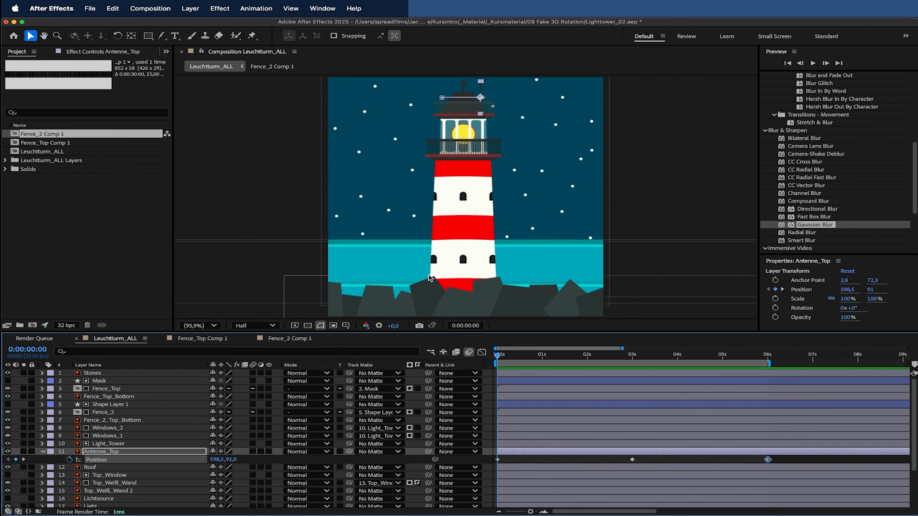
click(508, 195)
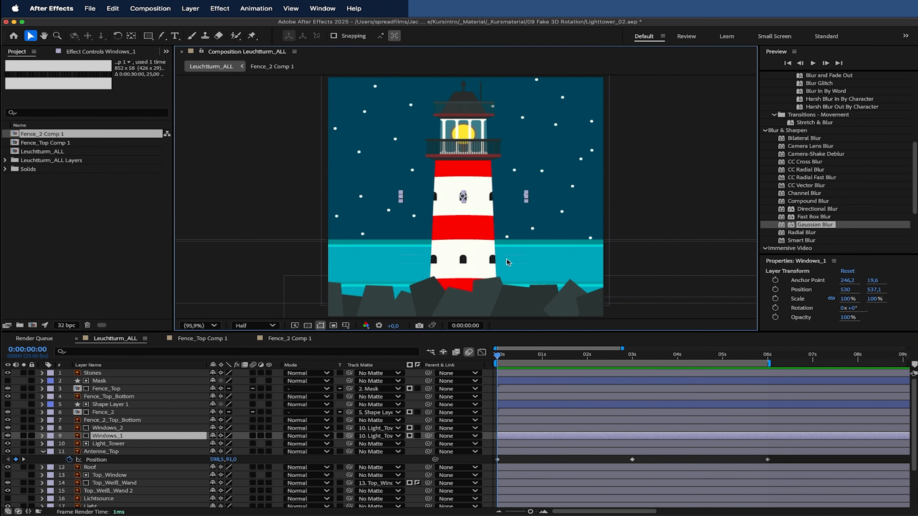
click(127, 428)
shift+click(127, 436)
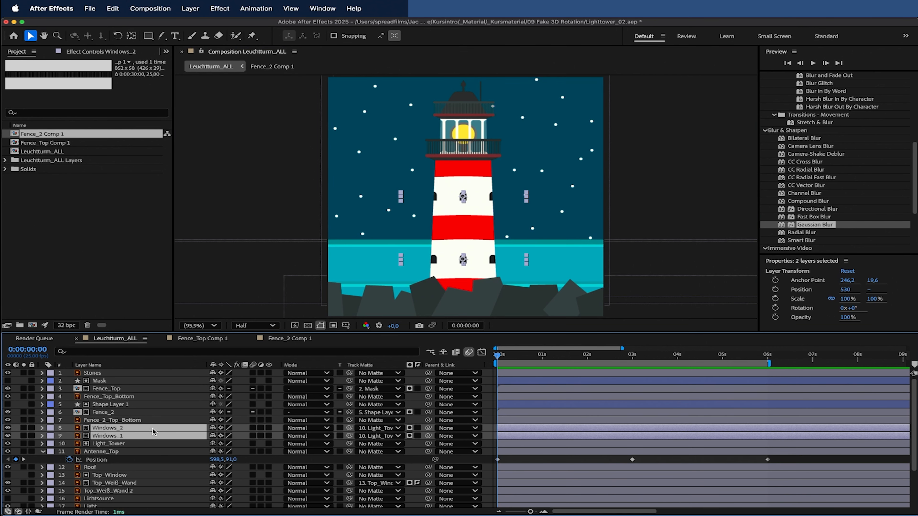
key(p)
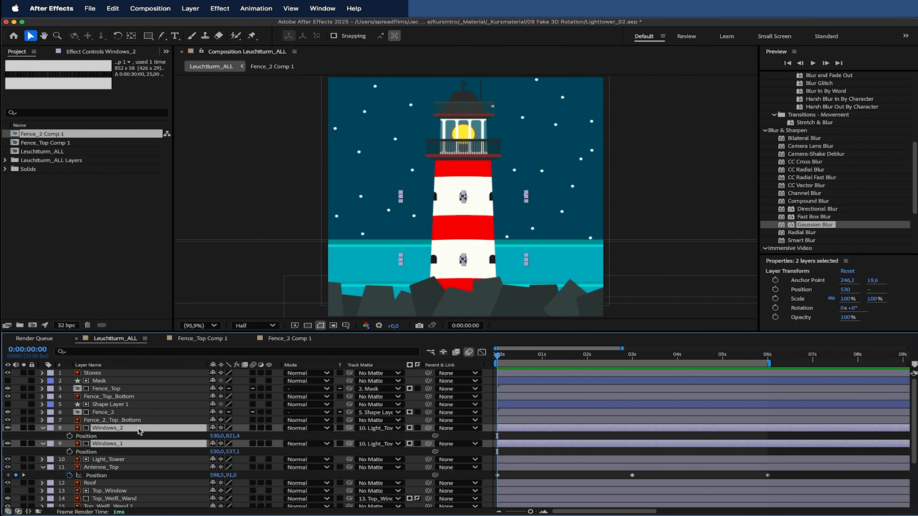
click(69, 435)
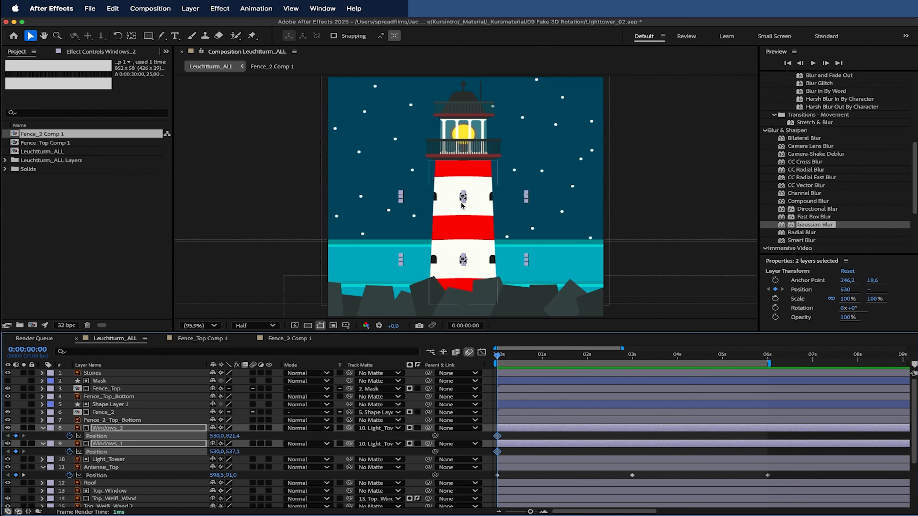
drag(219, 436, 278, 439)
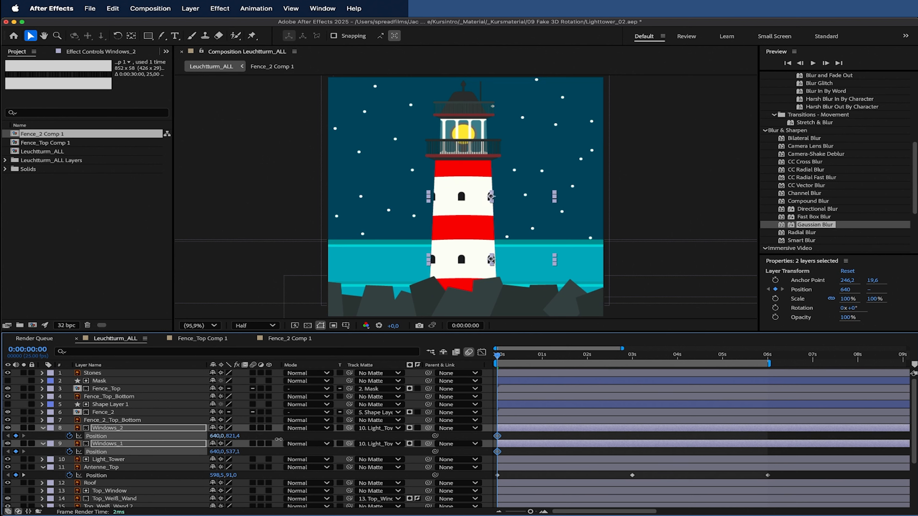
Step: Show the rulers and place two vertical guides along the left and right edges of the tower's middle windows
scroll(457, 222, up, 1)
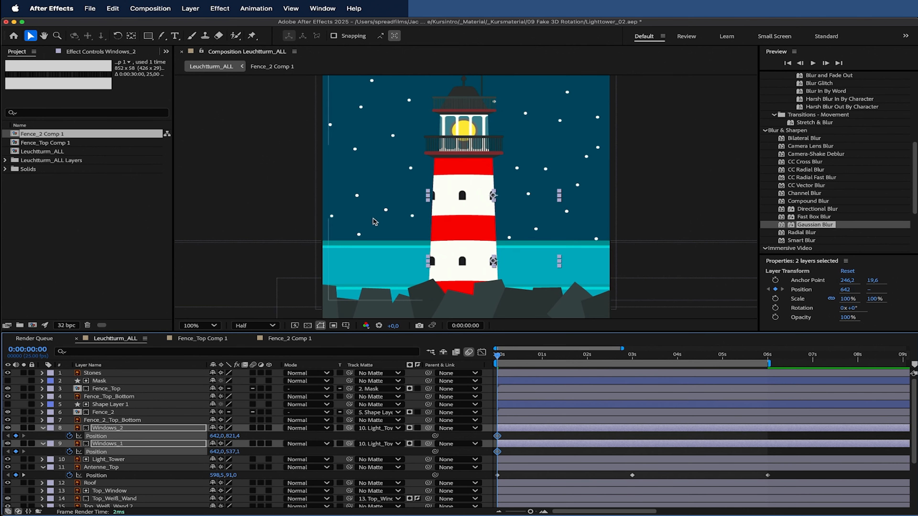
key(super+r)
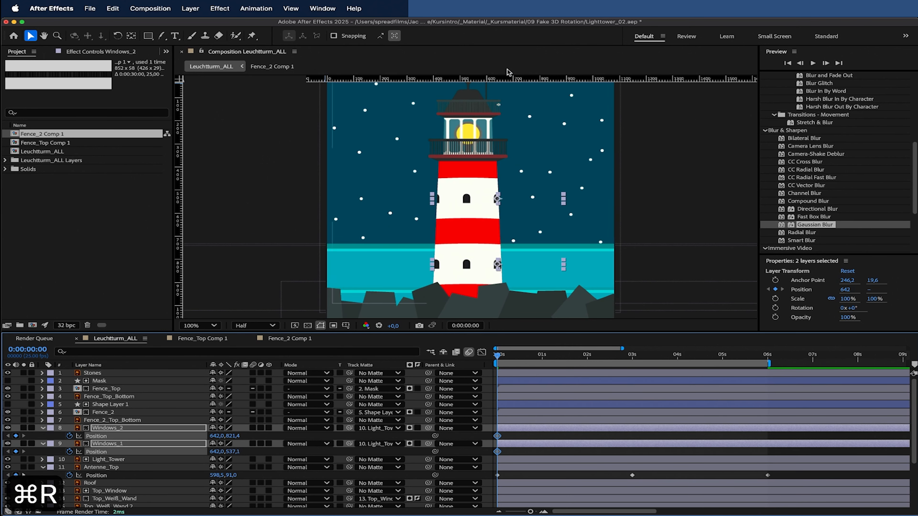
drag(173, 207, 462, 224)
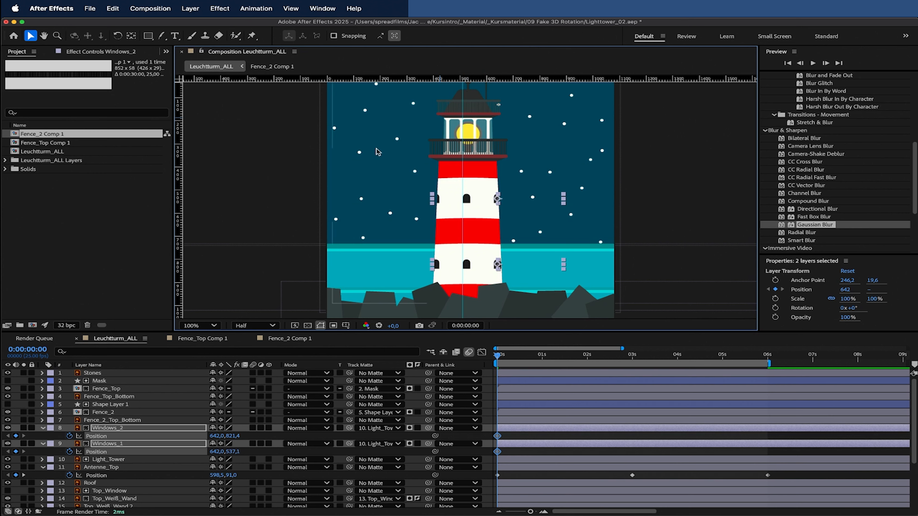
drag(181, 235, 470, 242)
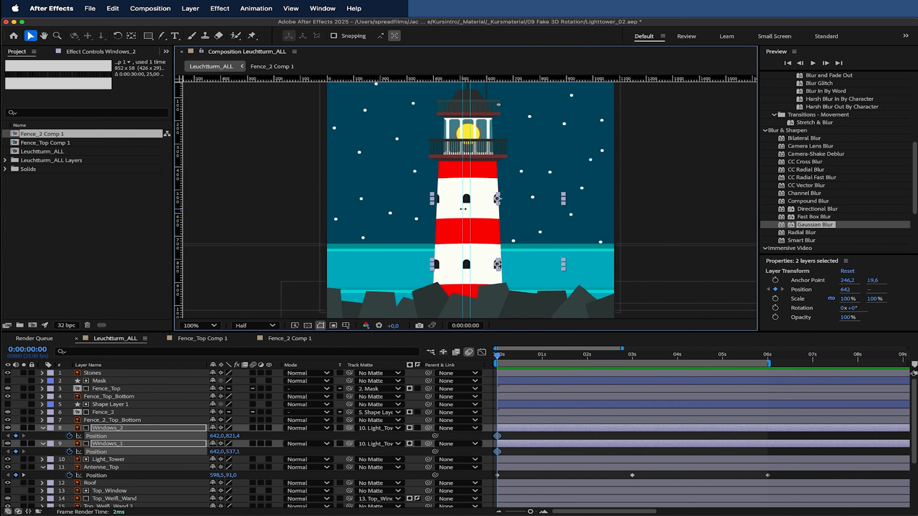
Step: At 0:00:03:00, set the horizontal position of Windows_1 and Windows_2 to 410 and preview the window movement from the start
drag(510, 357, 641, 378)
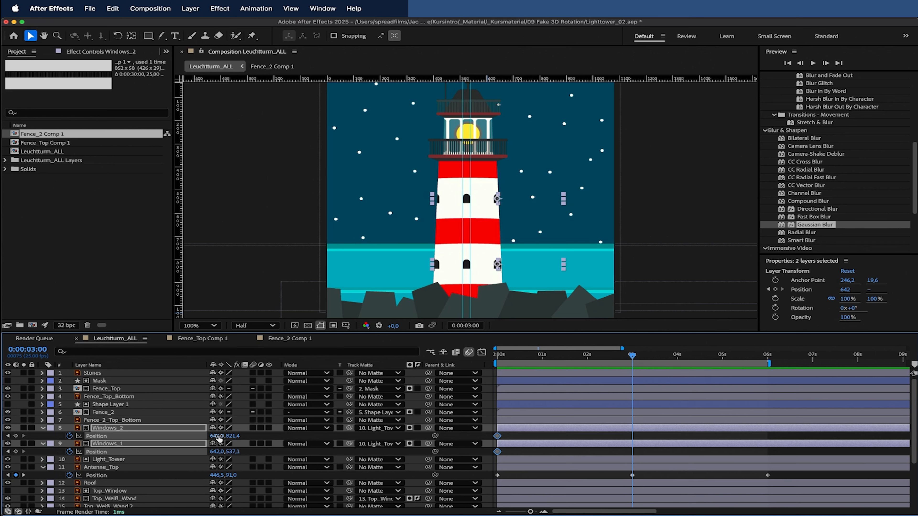
drag(219, 436, 91, 431)
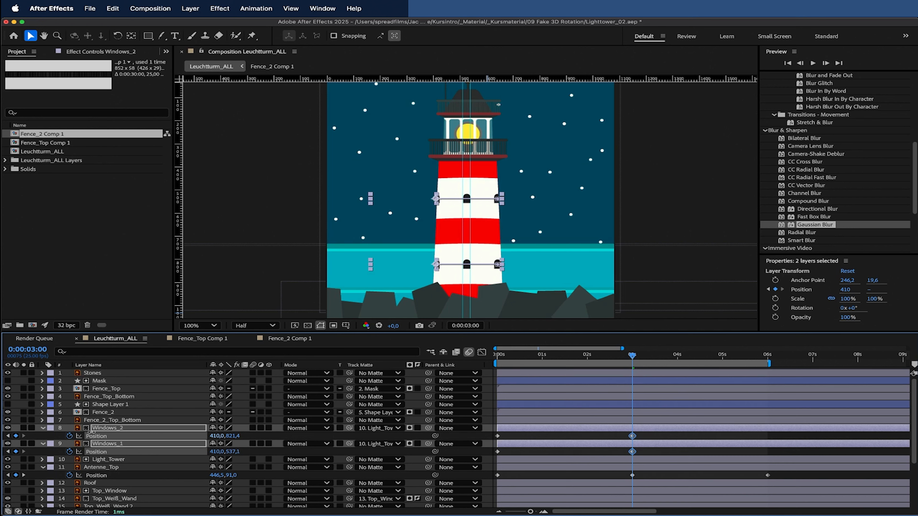
mouse_move(495, 357)
mouse_down()
mouse_move(595, 367)
mouse_move(482, 368)
mouse_up()
key(space)
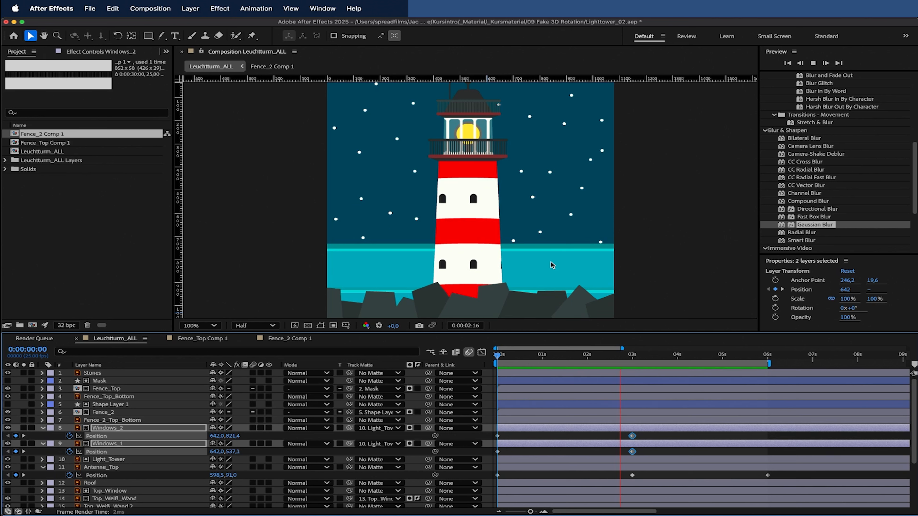
key(space)
Step: Add the expression loopOut() to the Position property of Windows_2
drag(651, 358, 632, 368)
click(291, 438)
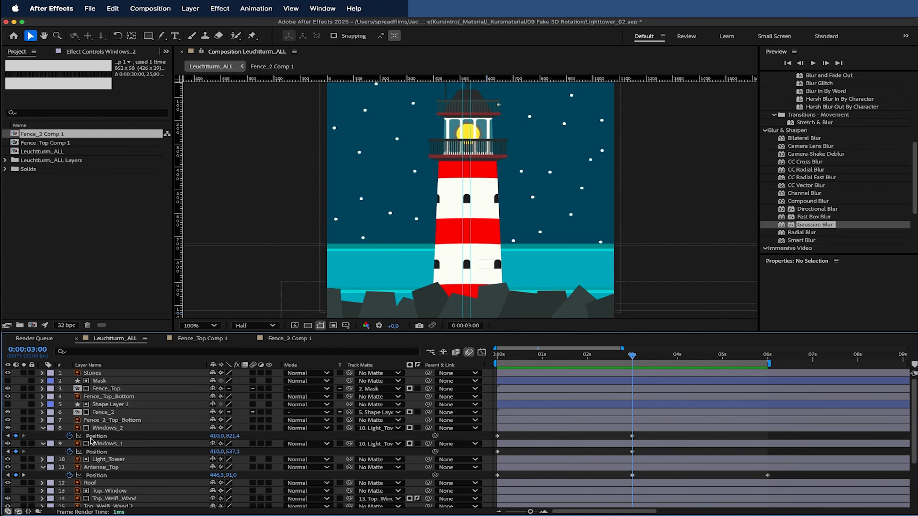
alt+click(70, 436)
text(loop)
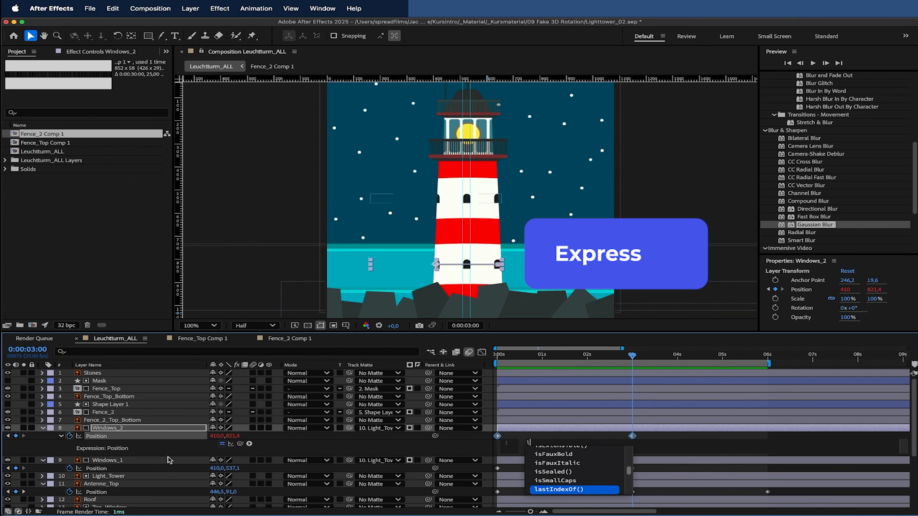
key(Down)
key(Down)
key(Return)
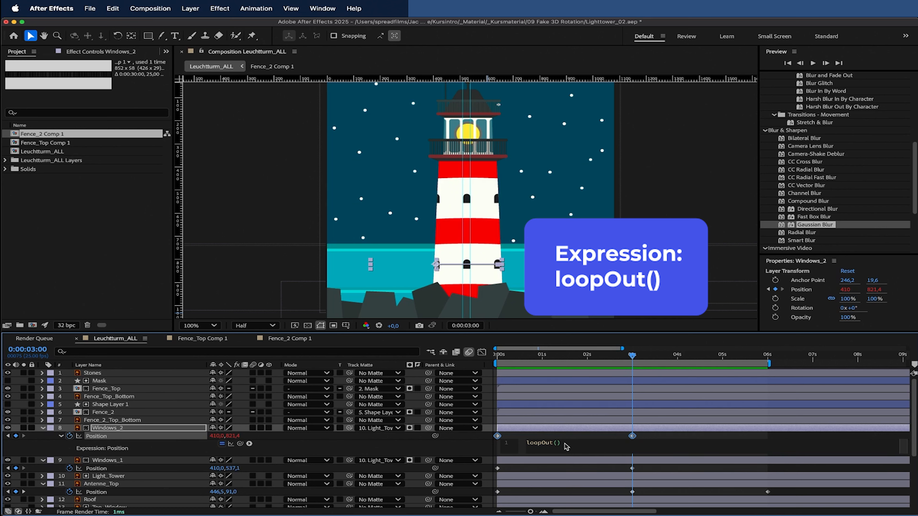
key(super+c)
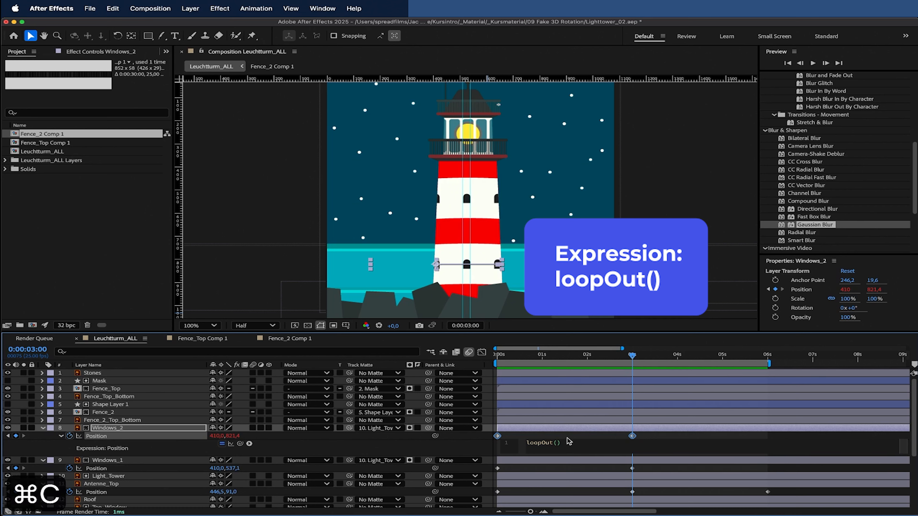
click(567, 438)
Step: Copy the loopOut() expression from Windows_2 to the Position property of Windows_1 and preview the loop from the start
click(544, 450)
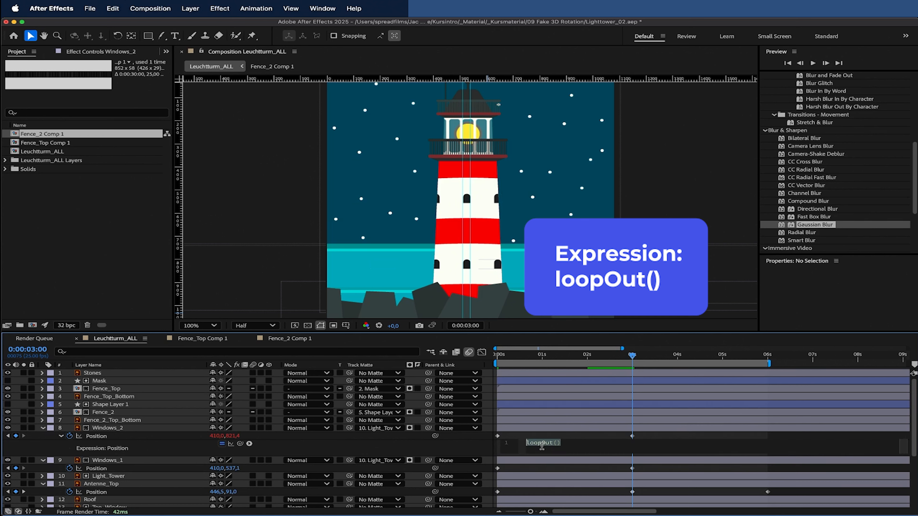
key(super+c)
click(547, 439)
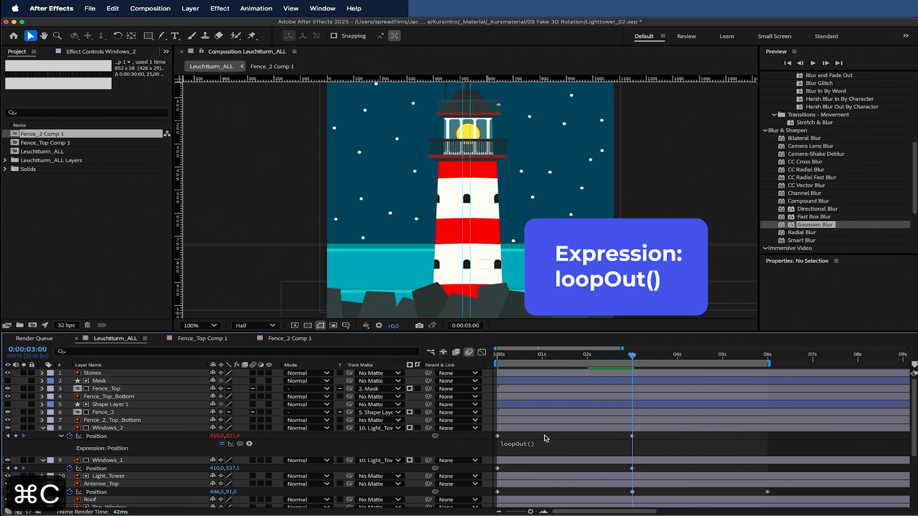
alt+click(69, 467)
key(super+v)
drag(580, 356, 488, 360)
key(space)
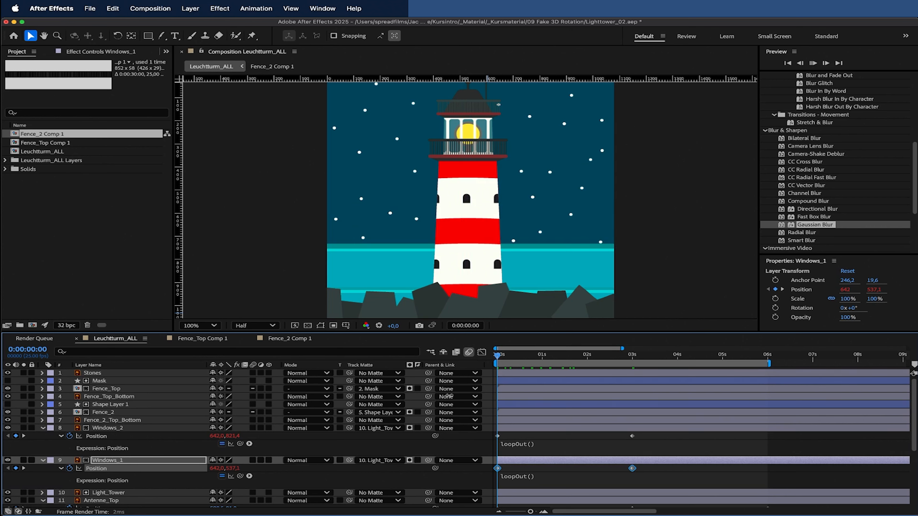
Step: Collapse the Windows_2 properties and fit the whole composition in the viewer to review the looping tower windows
click(43, 428)
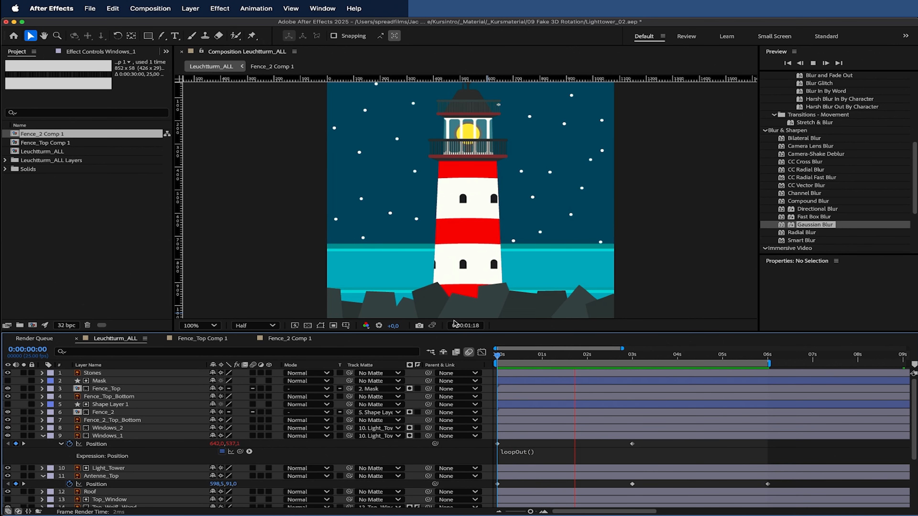
click(213, 326)
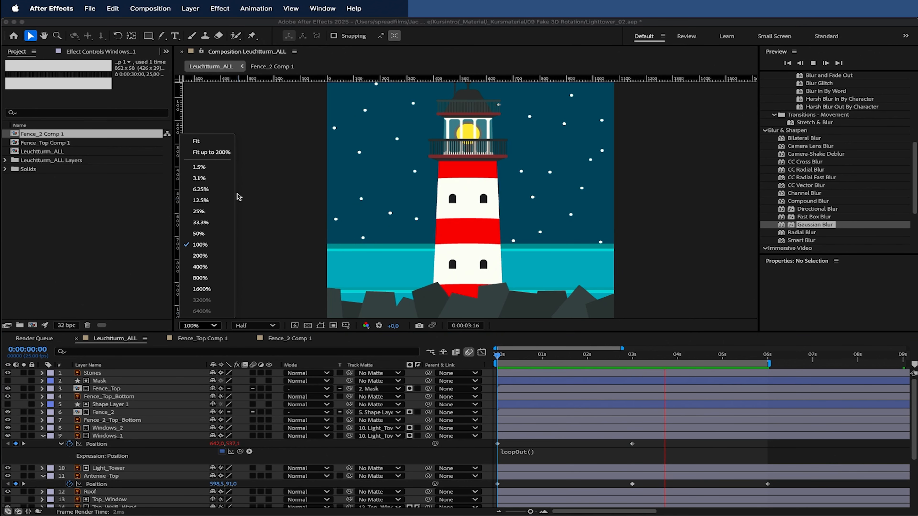
click(204, 202)
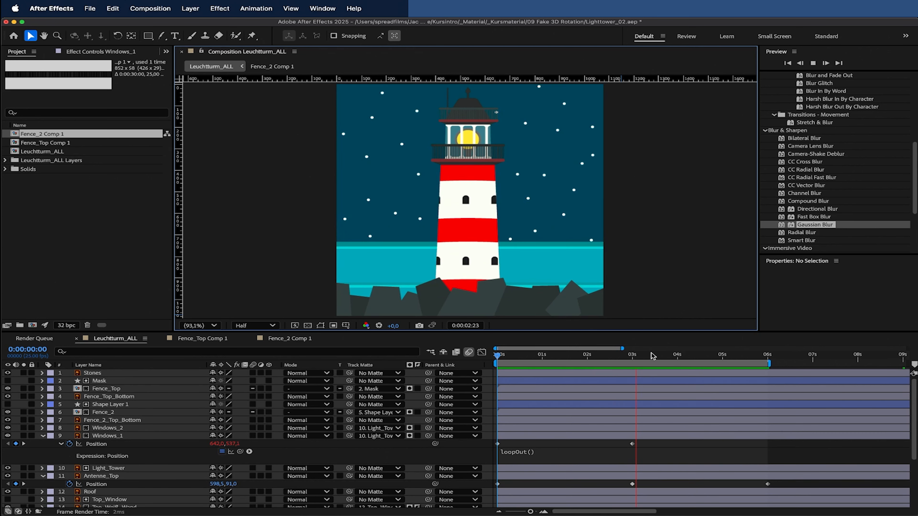
key(space)
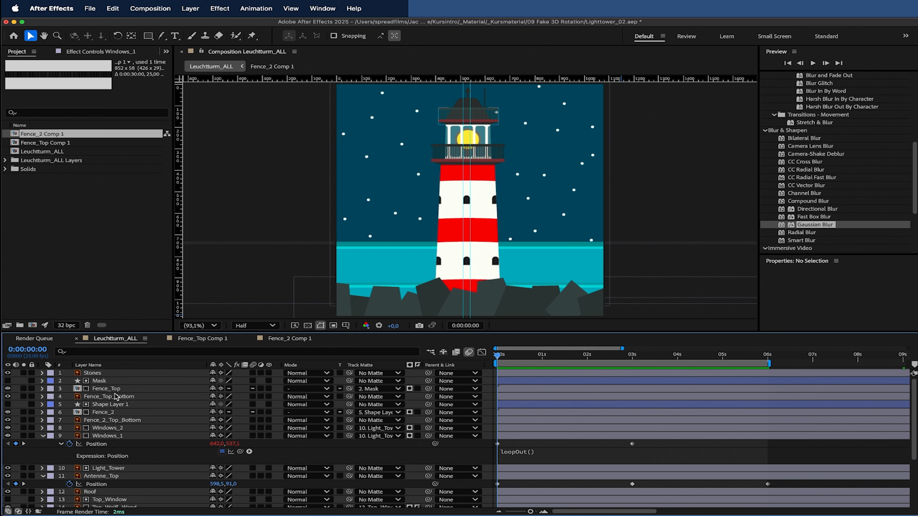
Step: Add a Position keyframe to Top_Window at 0:00:00:00 and set its horizontal position to 455,9 at 0:00:03:00
click(122, 405)
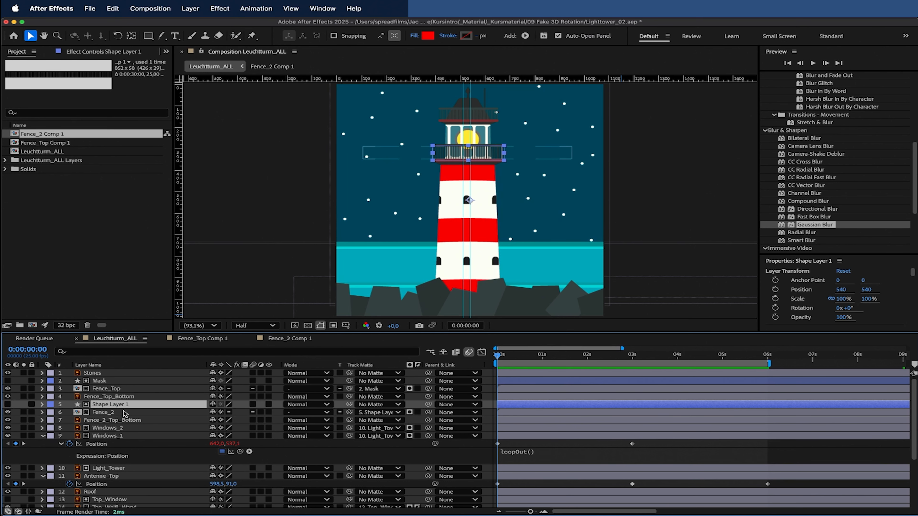
click(111, 382)
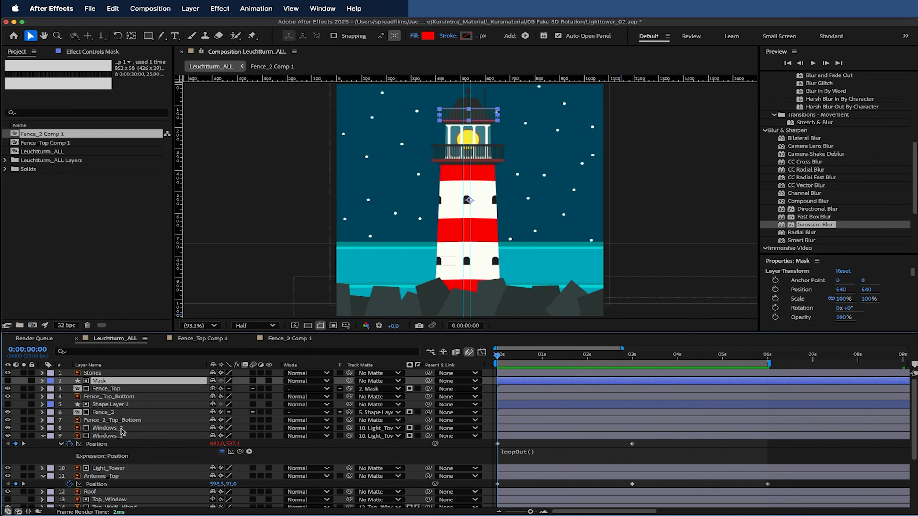
scroll(123, 449, down, 3)
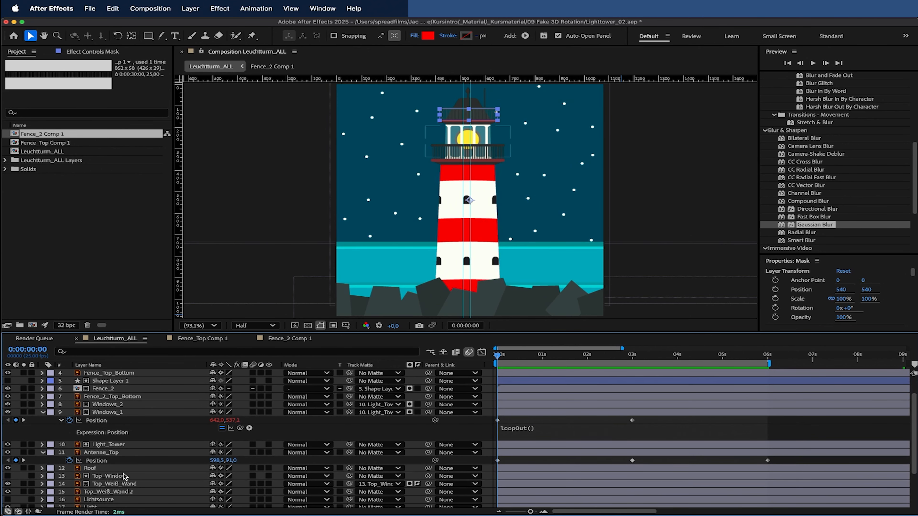
click(124, 475)
key(p)
click(69, 484)
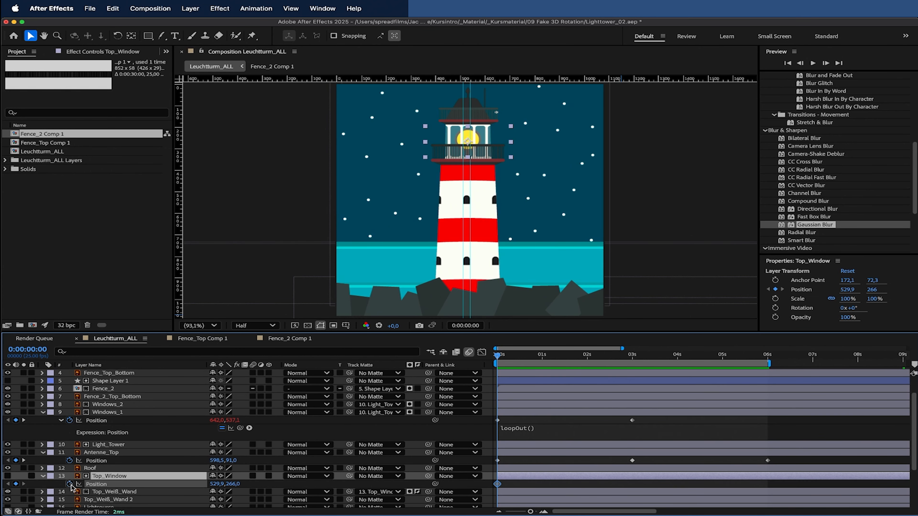
drag(515, 357, 632, 357)
drag(215, 484, 151, 486)
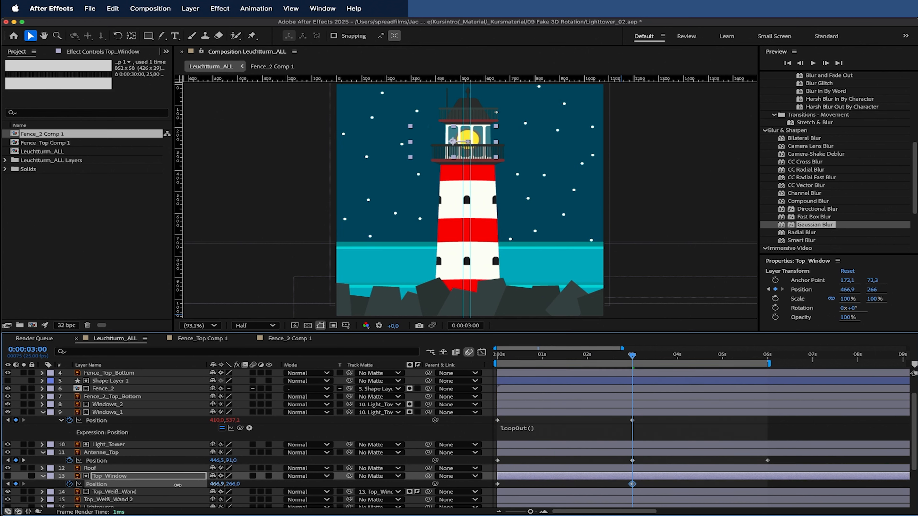
Step: At 0:00:00:00, set Top_Window's horizontal position to 599,9 and move the vertical guides to the edges of a lantern room pane
click(493, 359)
drag(216, 484, 181, 484)
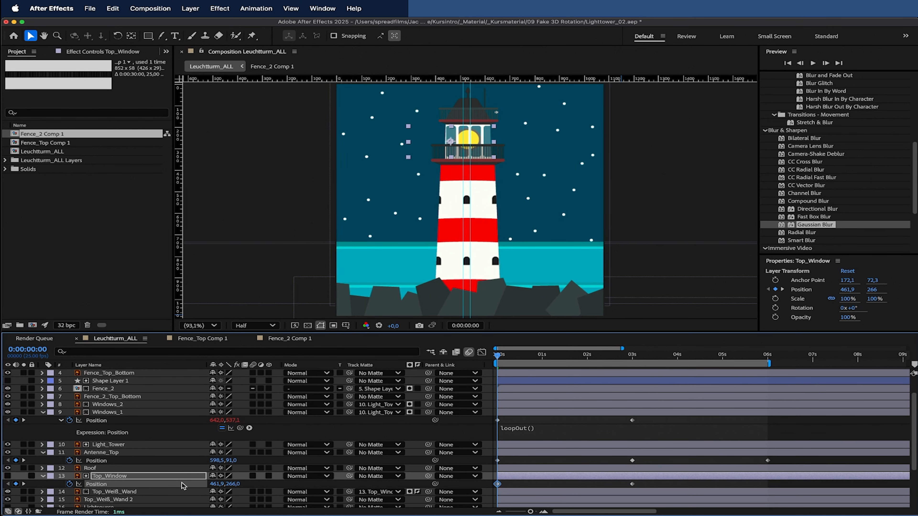
scroll(460, 118, up, 2)
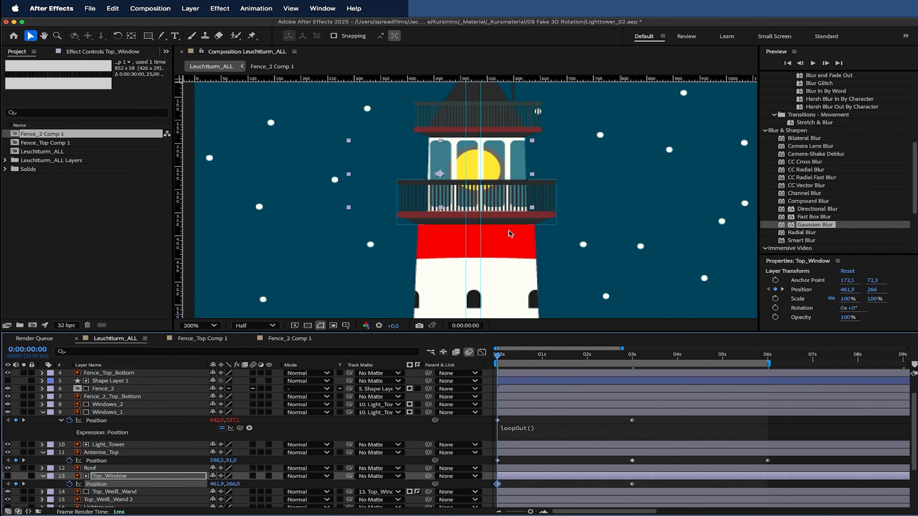
drag(222, 484, 287, 479)
mouse_move(466, 119)
mouse_down()
mouse_move(446, 120)
mouse_move(470, 117)
mouse_up()
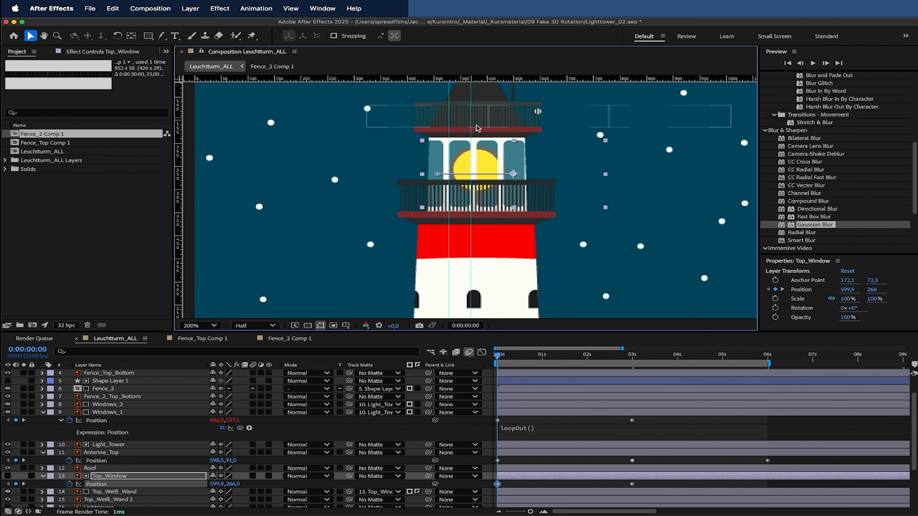
Step: At 0:00:03:00, set Top_Window's horizontal position to 447,9 and preview the lantern room's movement with the whole lighthouse in view
click(631, 358)
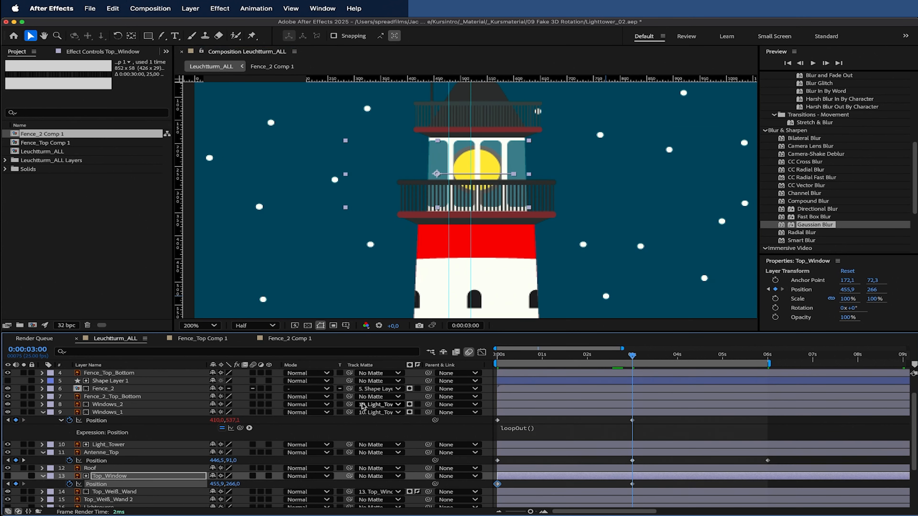
mouse_move(215, 484)
mouse_down()
mouse_move(181, 483)
mouse_move(242, 483)
mouse_move(216, 485)
mouse_up()
drag(614, 356, 552, 360)
key(space)
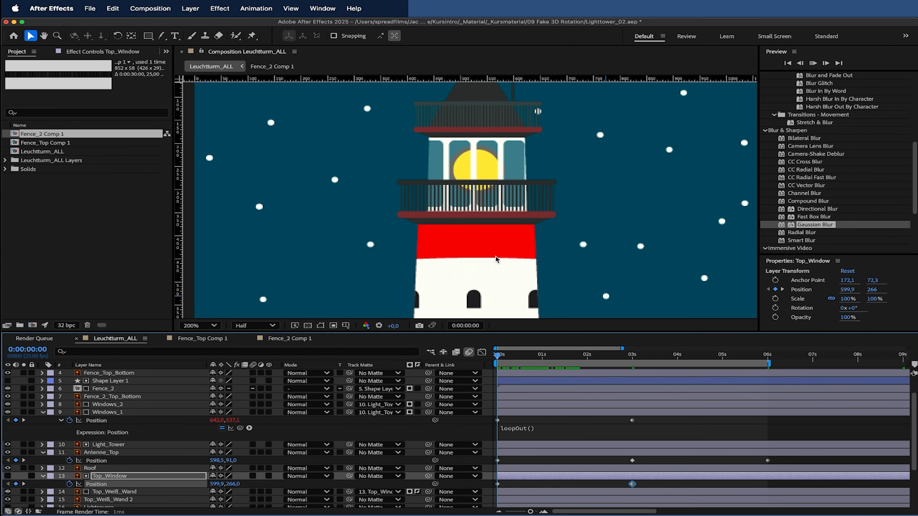
scroll(496, 259, down, 1)
scroll(496, 258, up, 1)
scroll(496, 259, down, 1)
key(space)
click(199, 326)
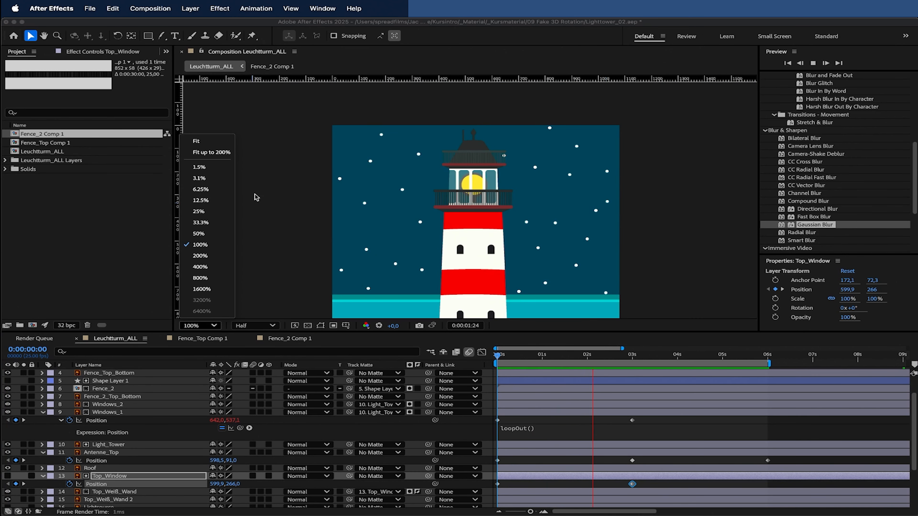
click(211, 153)
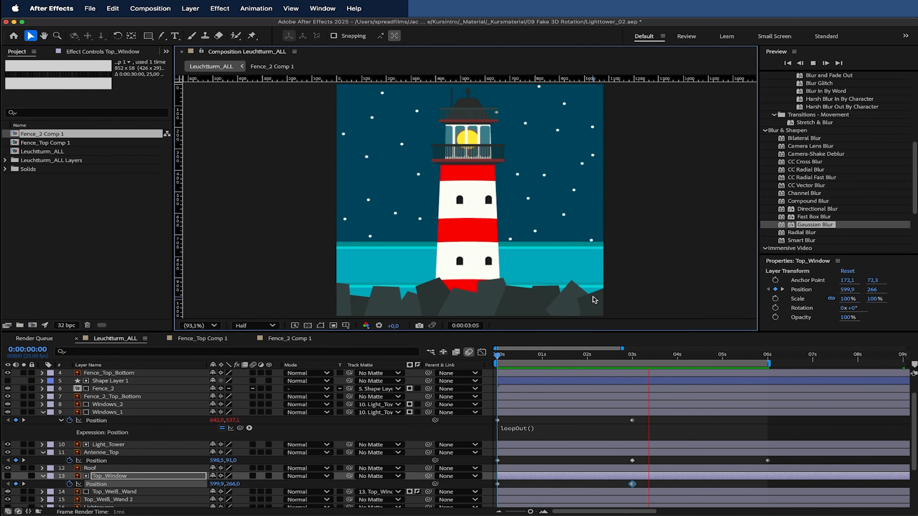
key(space)
Step: Copy the loopOut() expression from Windows_1 to Top_Window's Position property and preview the animation from the start
click(516, 429)
key(super+c)
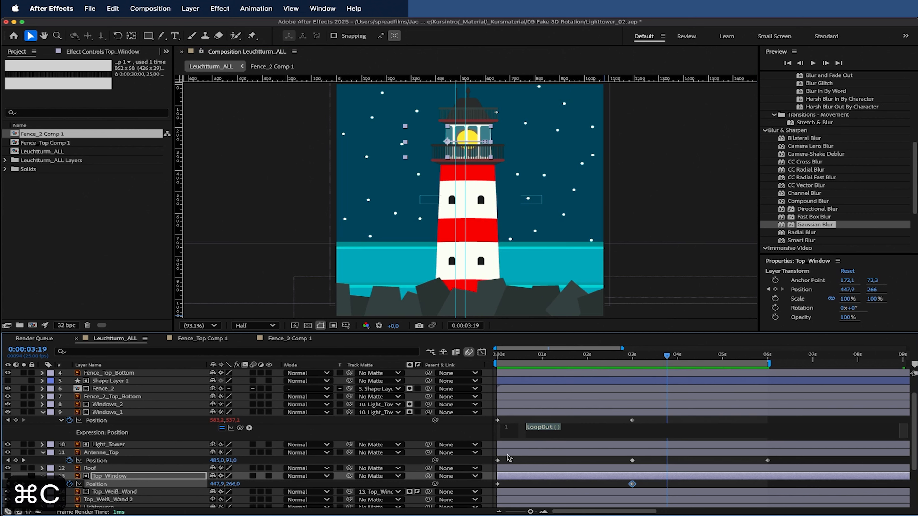
alt+click(70, 484)
key(super+v)
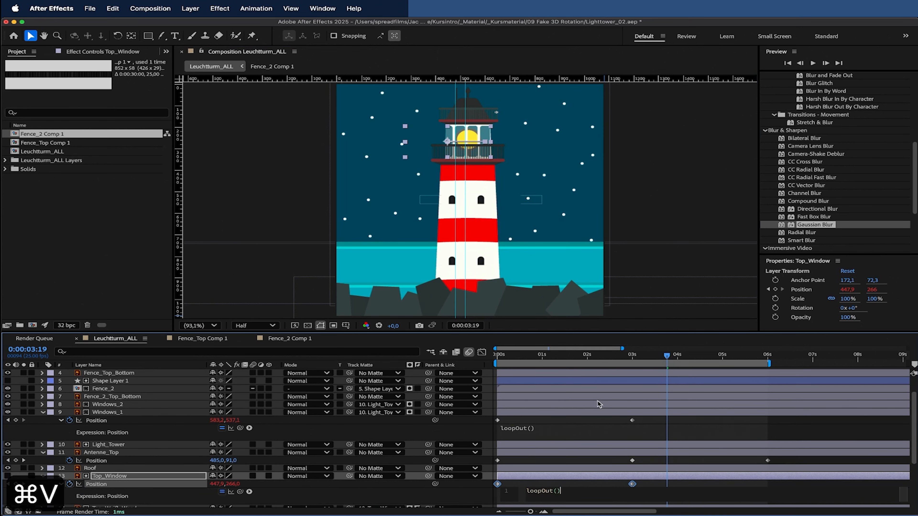
drag(605, 357, 430, 357)
key(space)
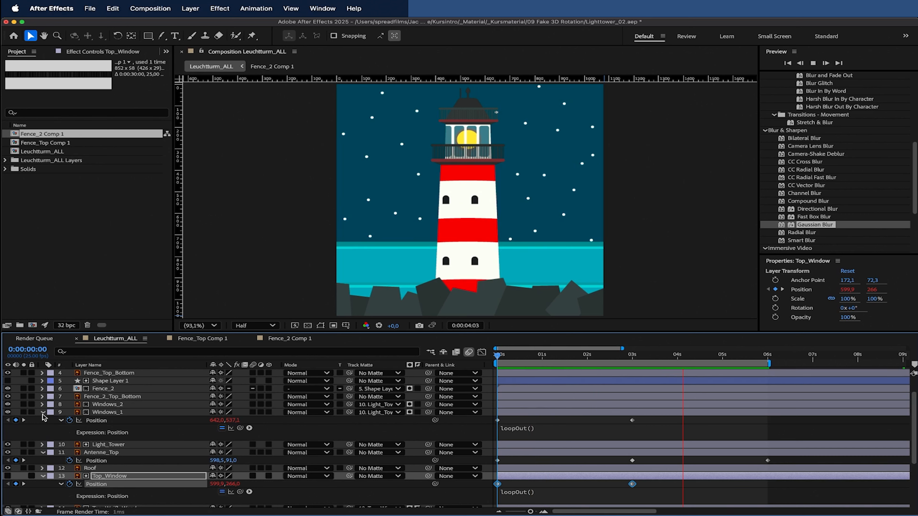
key(space)
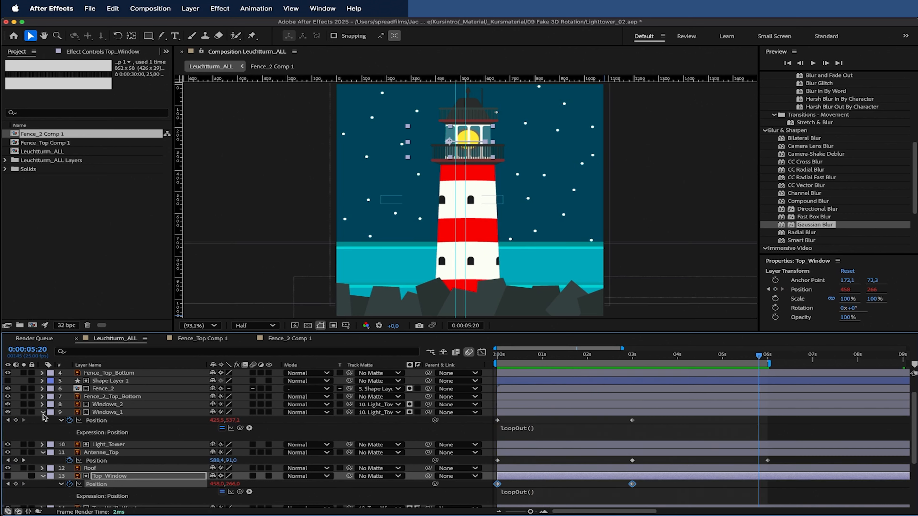
Step: Add a Position keyframe to Fence_Top and move it to 0:00:00:00
click(488, 106)
scroll(134, 420, up, 3)
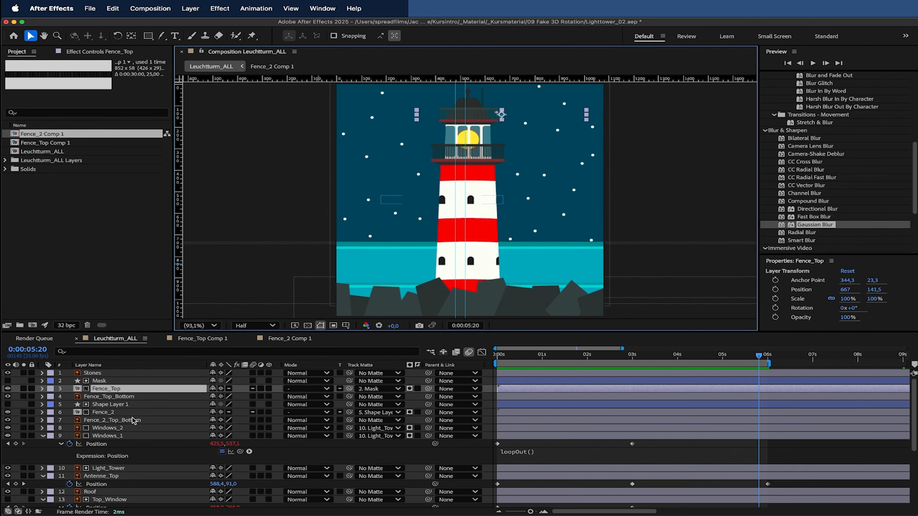
key(p)
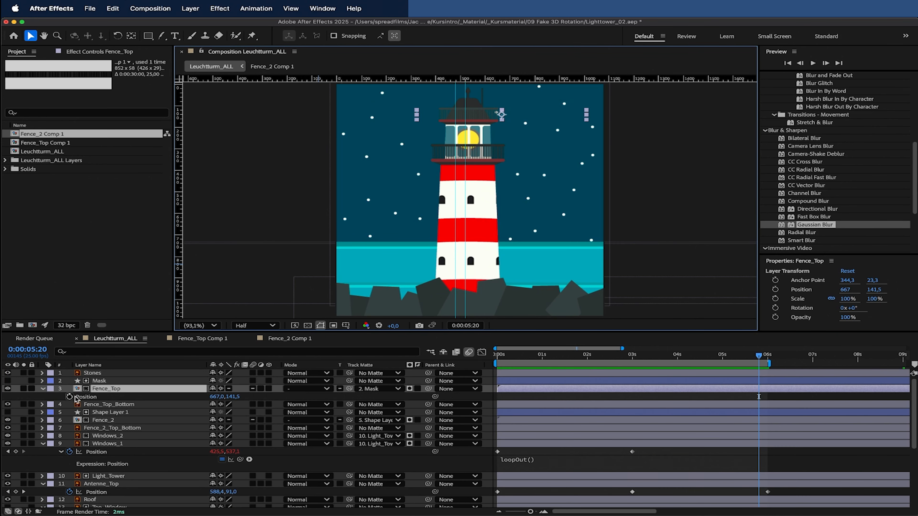
click(69, 396)
drag(759, 398, 745, 397)
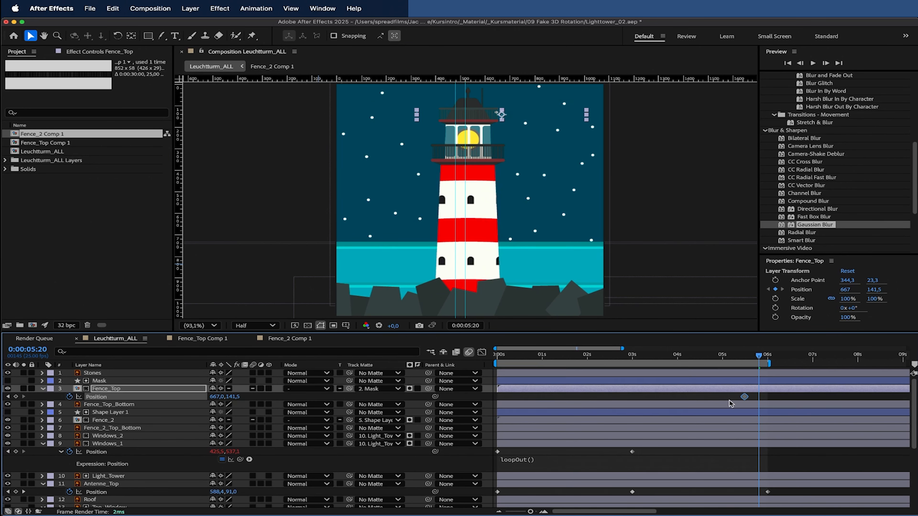
Step: At 0:00:03:00 in Full resolution, keep one guide aligned with a top railing bar and set Fence_Top's horizontal position to 508
click(632, 356)
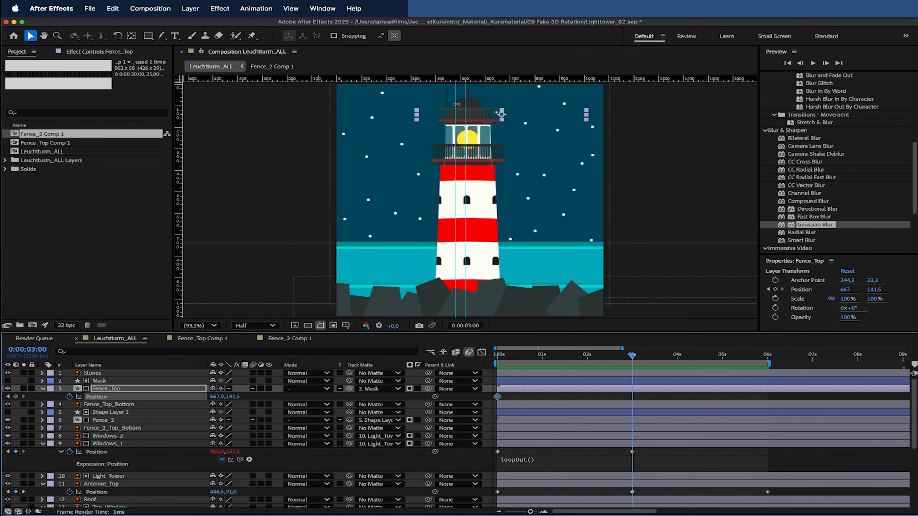
scroll(466, 110, up, 6)
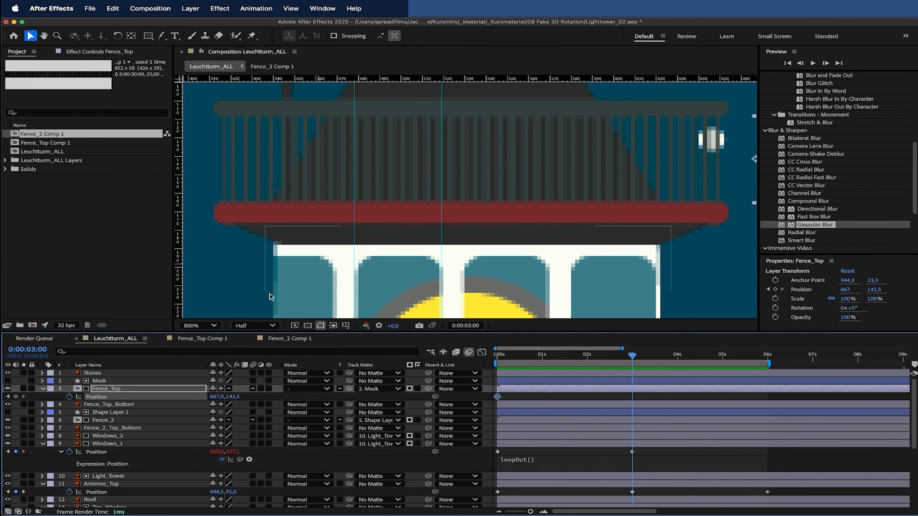
click(254, 325)
click(257, 354)
drag(354, 156, 139, 162)
drag(441, 146, 315, 153)
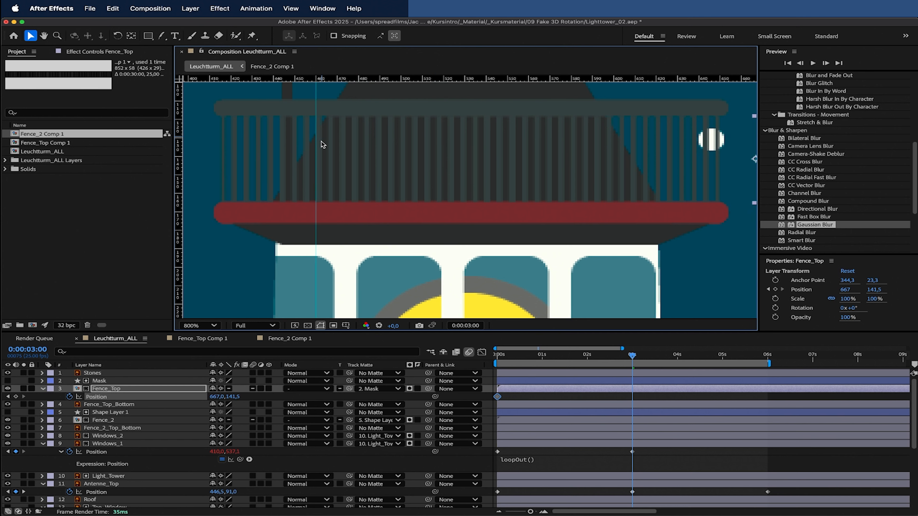
drag(218, 396, 132, 396)
Step: Copy the loopOut() expression from Windows_1 to Fence_Top's Position property and preview the railing's loop
click(540, 458)
key(super+c)
click(528, 397)
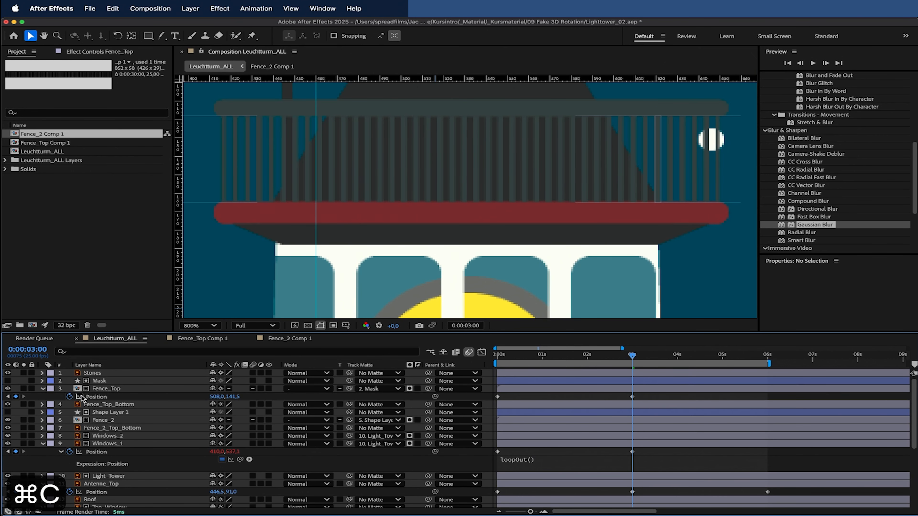
alt+click(69, 397)
key(super+v)
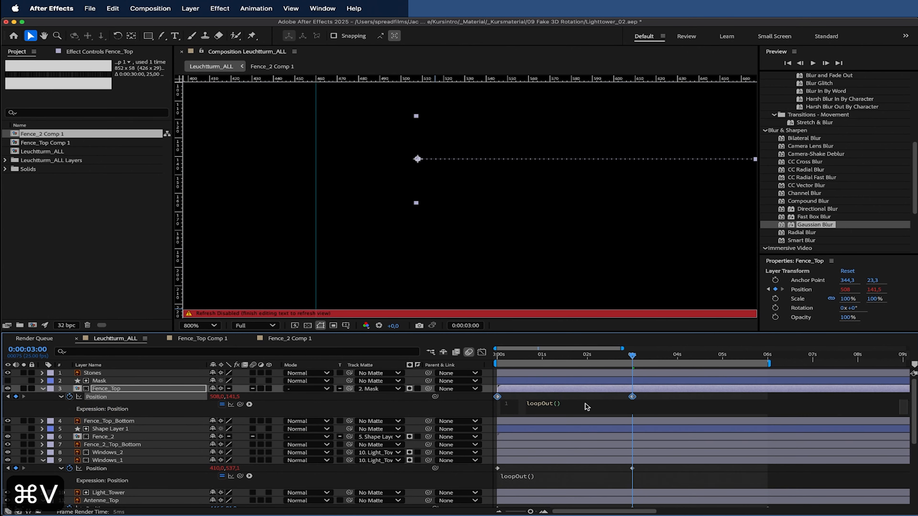
key(space)
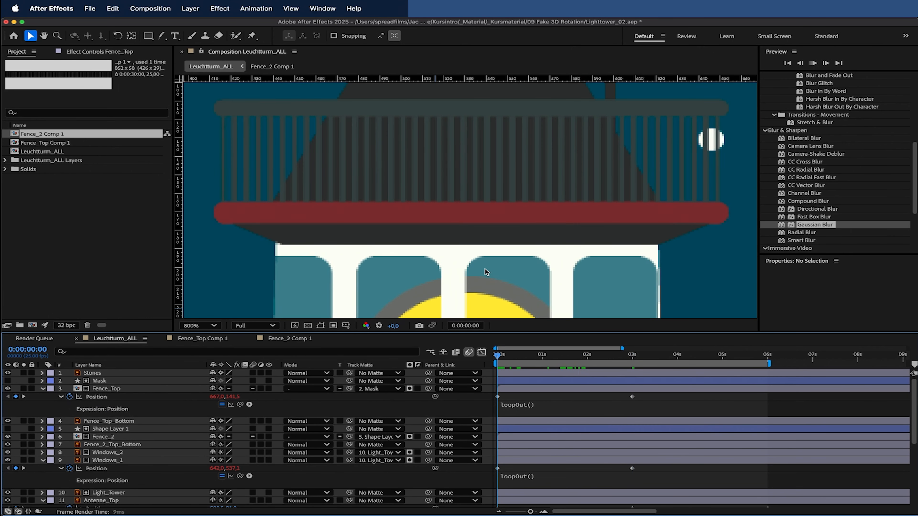
scroll(486, 256, down, 4)
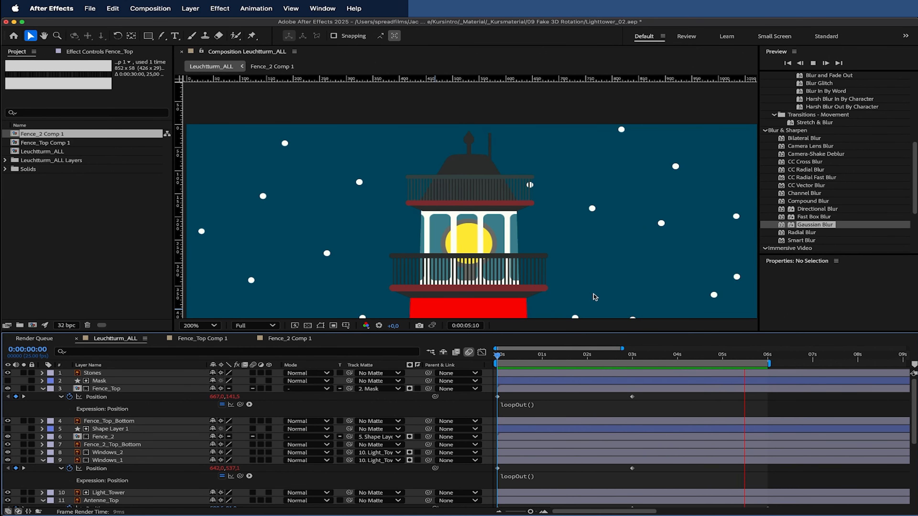
Step: Set Fence_Top's horizontal position to 603 at its 0:00:03:00 keyframe
click(632, 356)
click(632, 397)
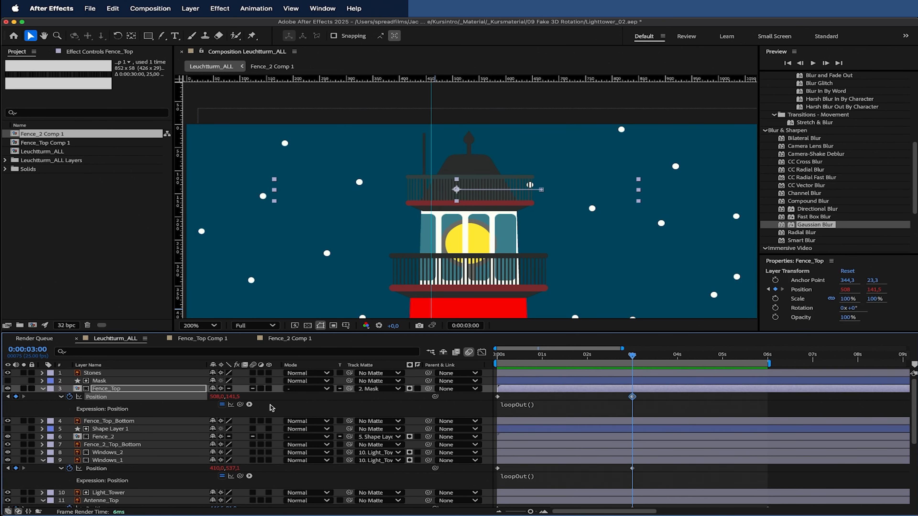
drag(227, 396, 270, 396)
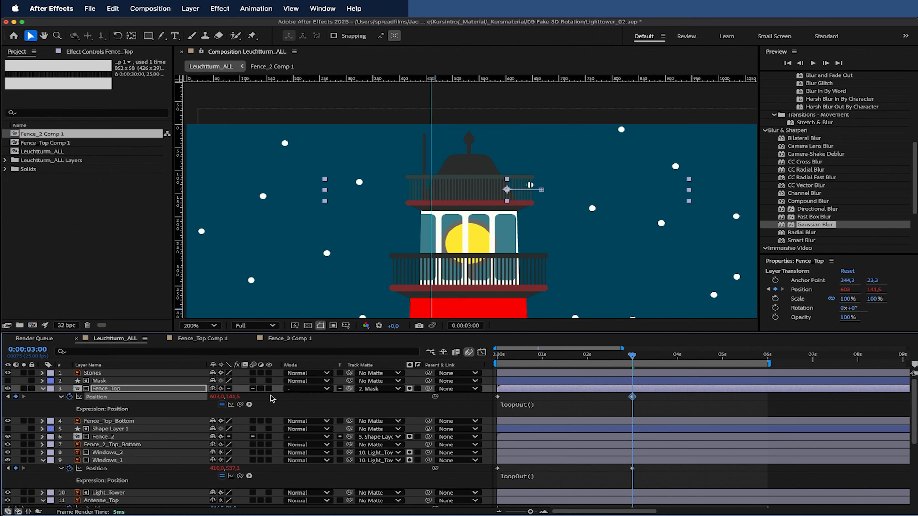
Step: Undo the last change to Fence_Top's horizontal position and preview the top railing's loop from 0:00:00:00
key(super+z)
click(506, 356)
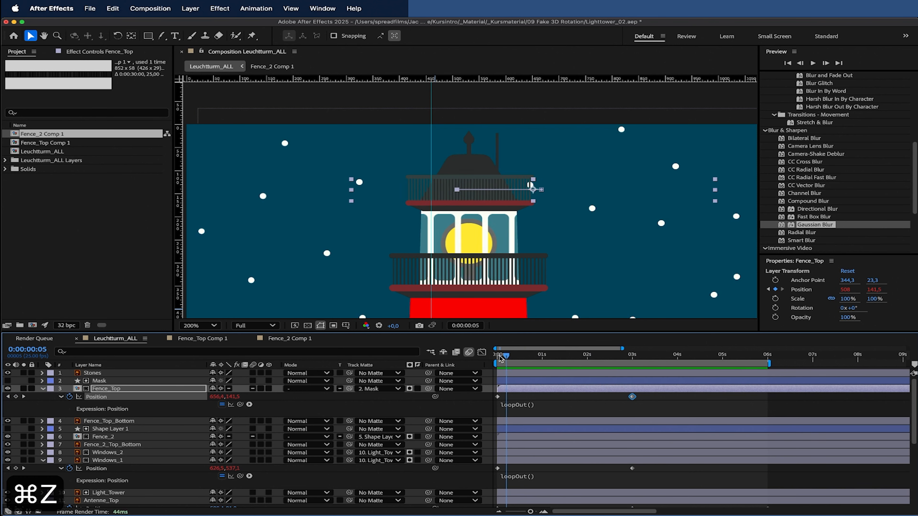
drag(500, 357, 497, 357)
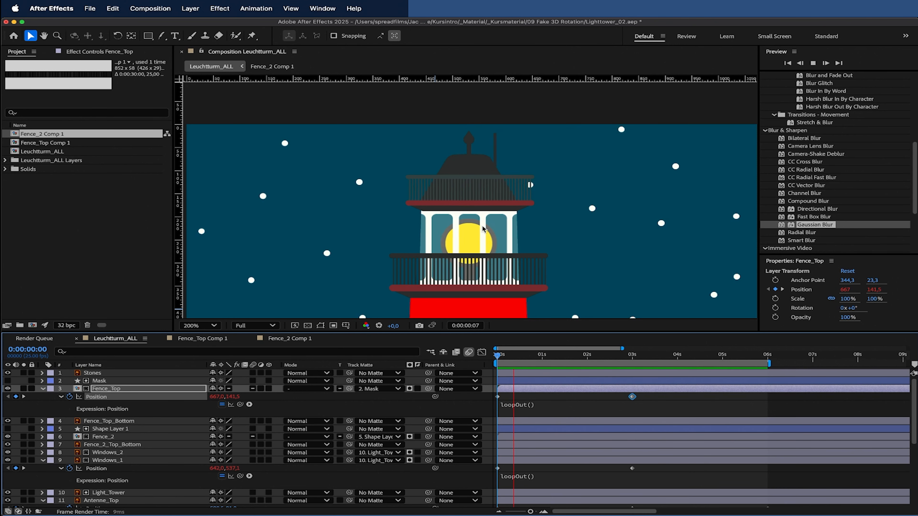
key(space)
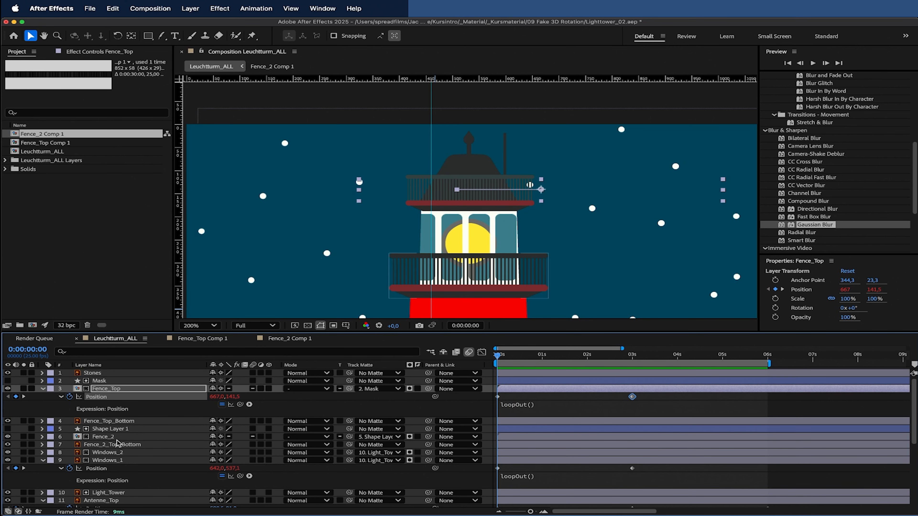
Step: Keyframe Fence_2's Position at 0:00:00:00, then set its horizontal position to 278.5 at 0:00:03:00, matching a railing bar to the guide
click(113, 438)
drag(453, 290, 346, 237)
scroll(420, 244, up, 2)
key(p)
click(69, 445)
click(632, 357)
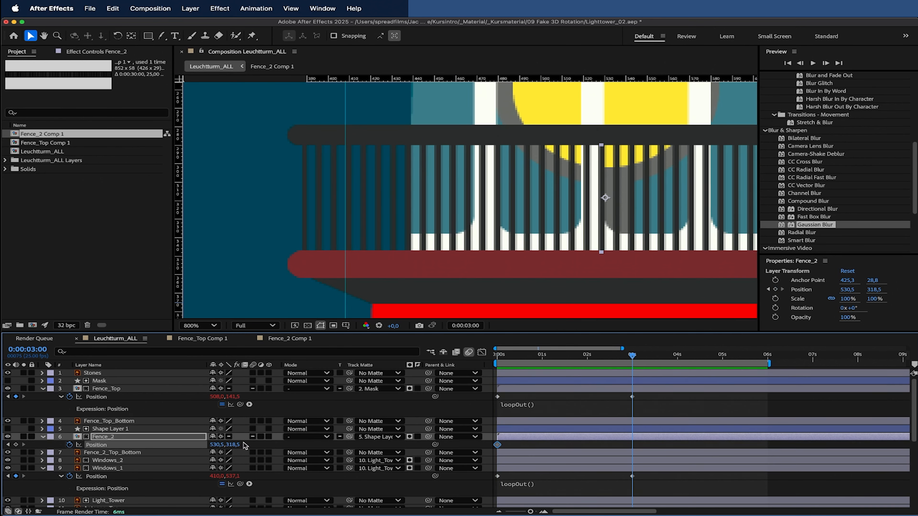
drag(217, 445, 204, 445)
scroll(410, 279, down, 2)
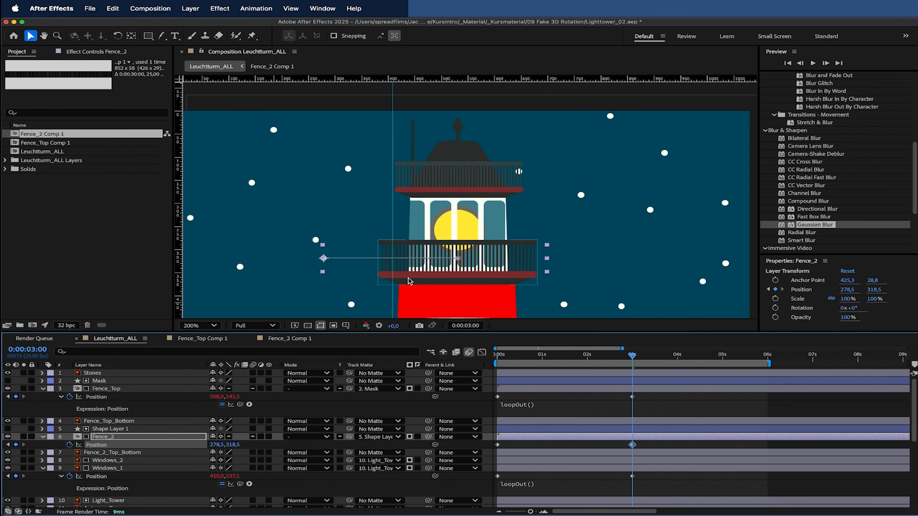
Step: Copy the loopOut() expression from Fence_Top to Fence_2's Position property and preview the lower railing's loop from 0:00:00:00
click(538, 408)
key(super+c)
click(539, 446)
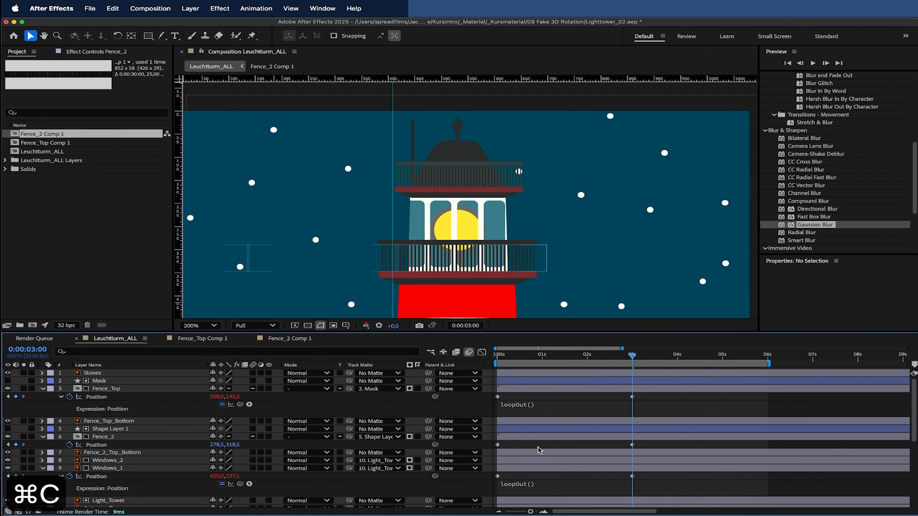
click(81, 445)
key(super+v)
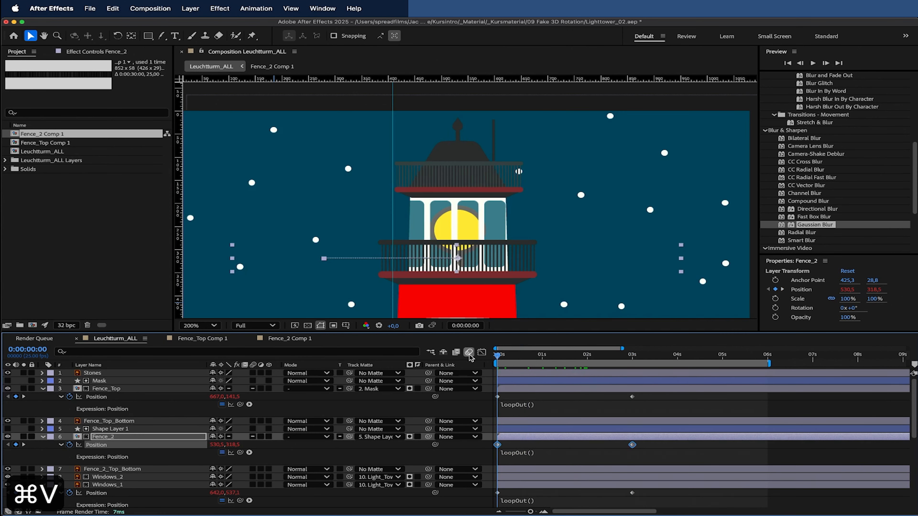
key(space)
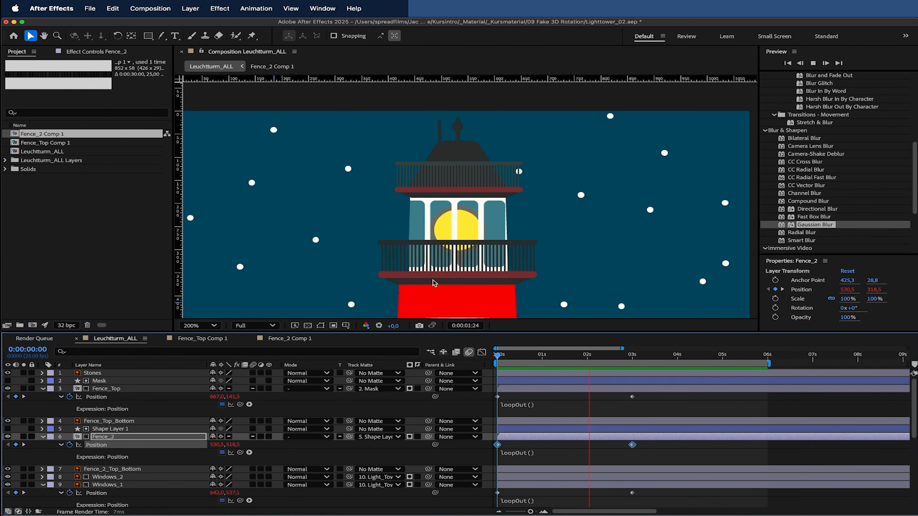
Step: Fit the whole composition in the viewer during playback and save the project
click(213, 326)
click(212, 152)
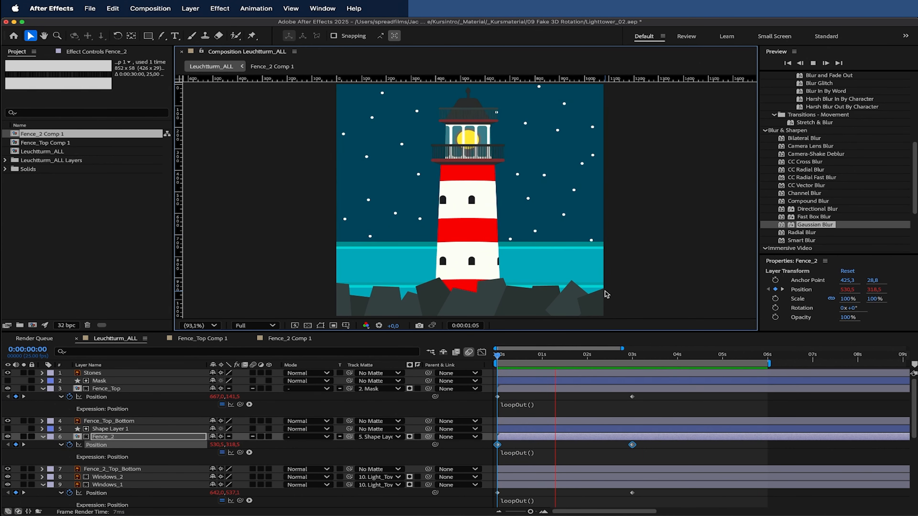
key(super+s)
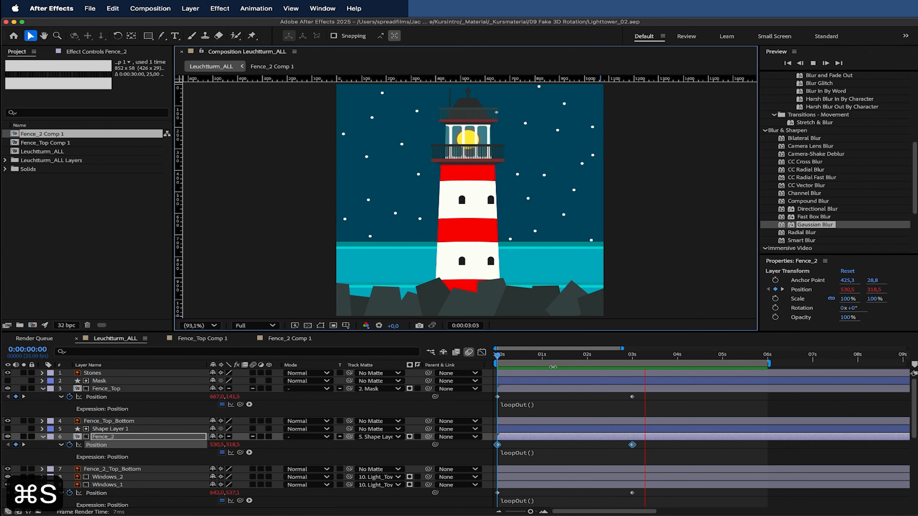
Step: Examine the Light and Lichtsource layers, toggling Light's visibility off and on to identify its part of the lamp
scroll(469, 132, up, 3)
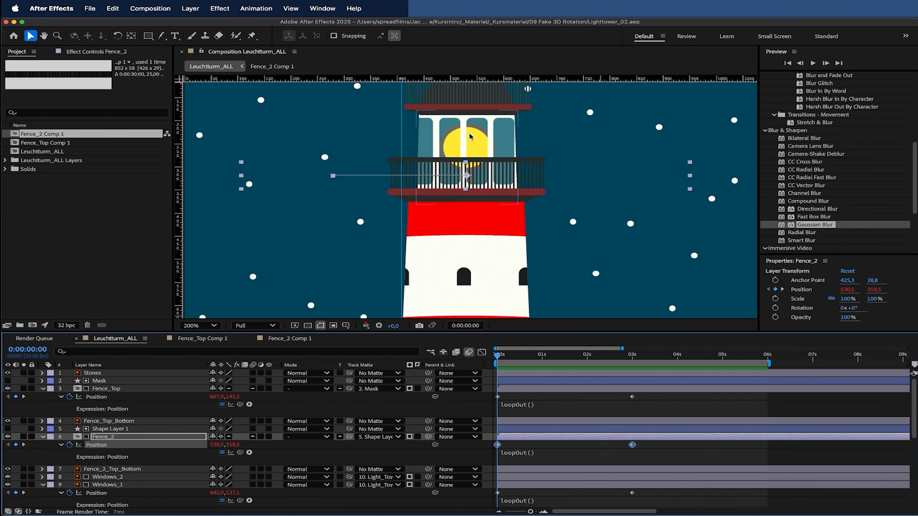
scroll(160, 445, down, 5)
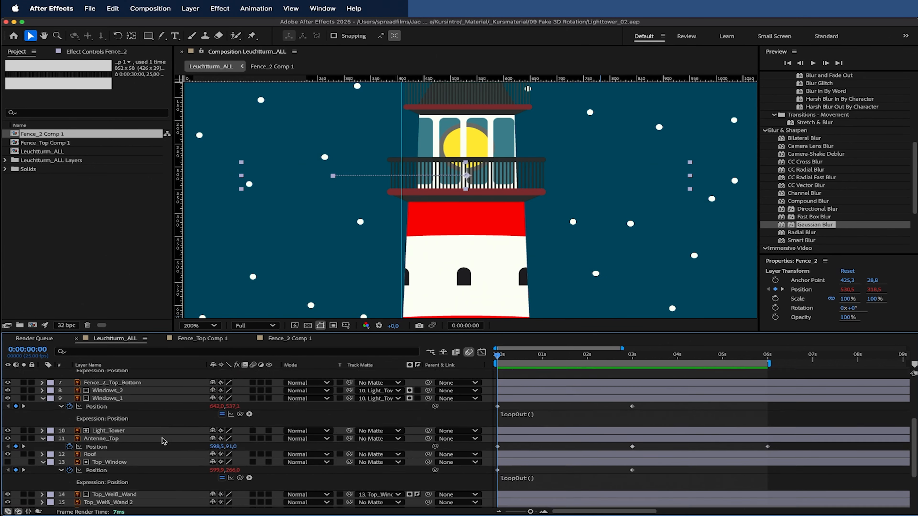
click(115, 456)
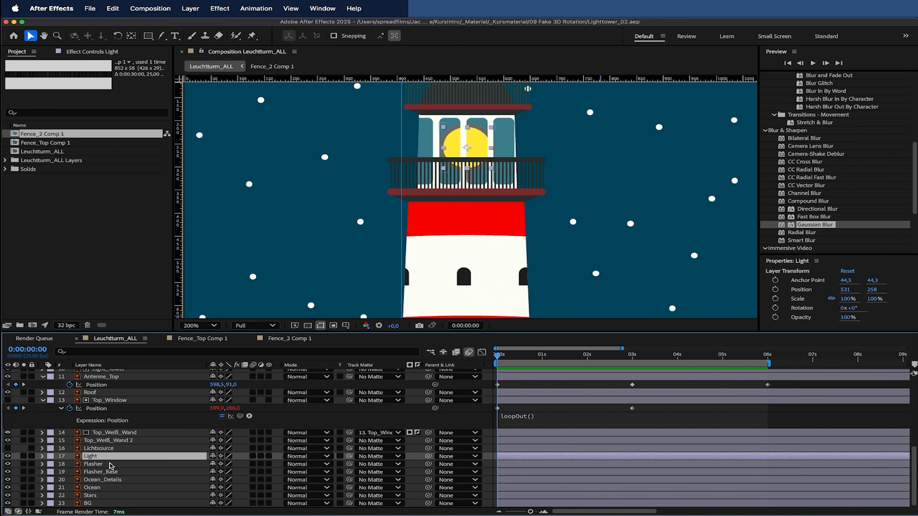
click(111, 449)
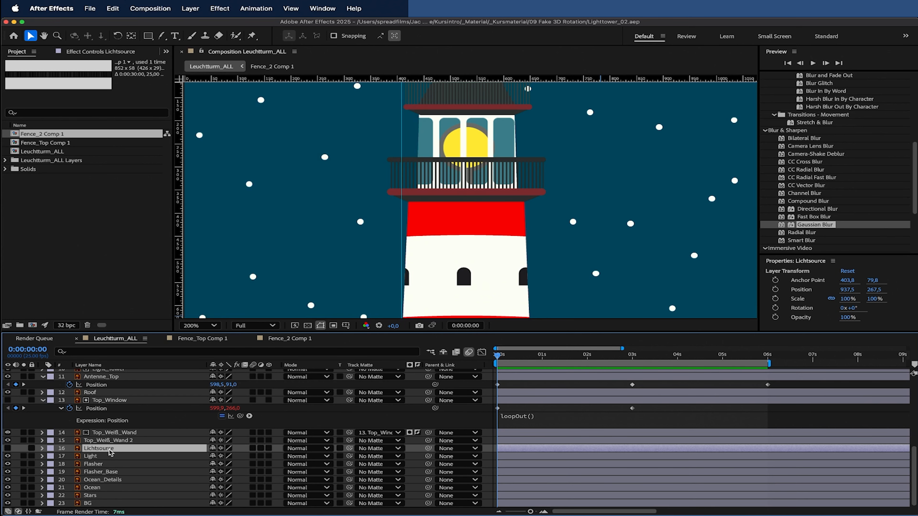
click(8, 456)
click(8, 456)
scroll(512, 272, down, 4)
scroll(512, 272, up, 1)
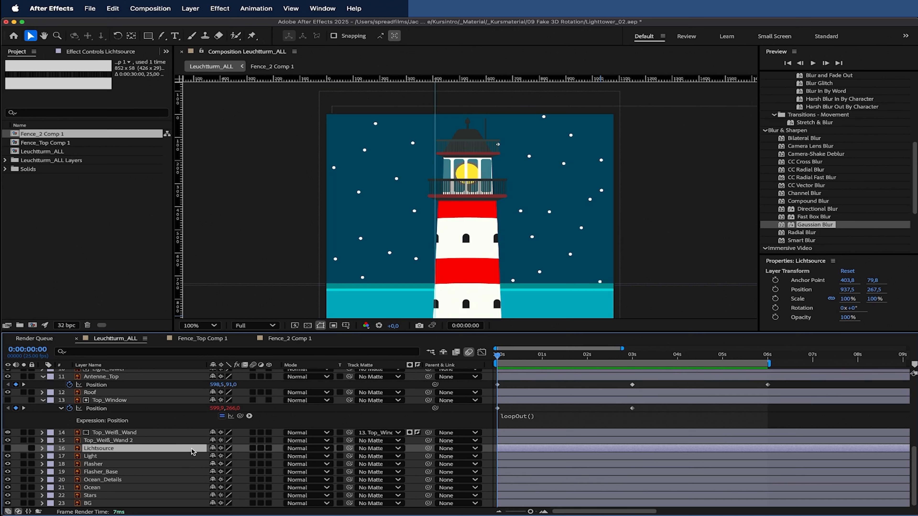
Step: Parent the Light layer to Flasher and turn both layers into 3D layers
click(128, 457)
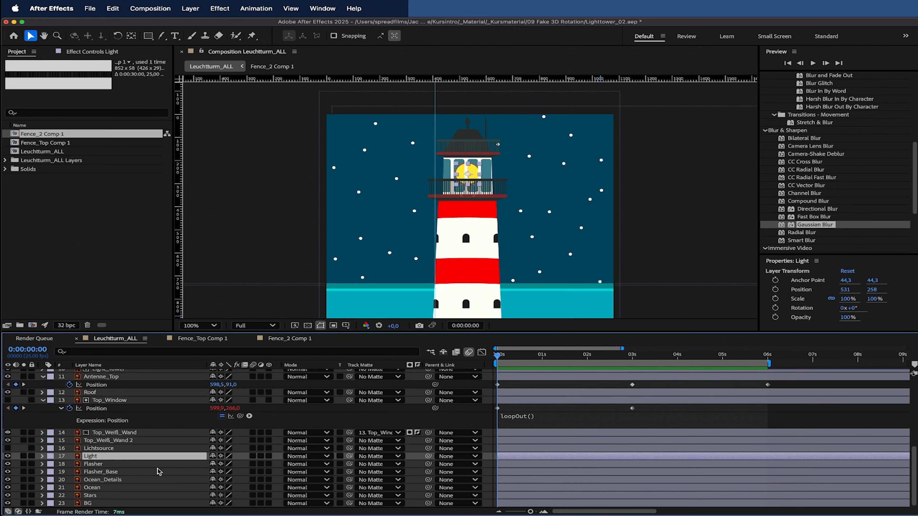
drag(428, 456, 159, 466)
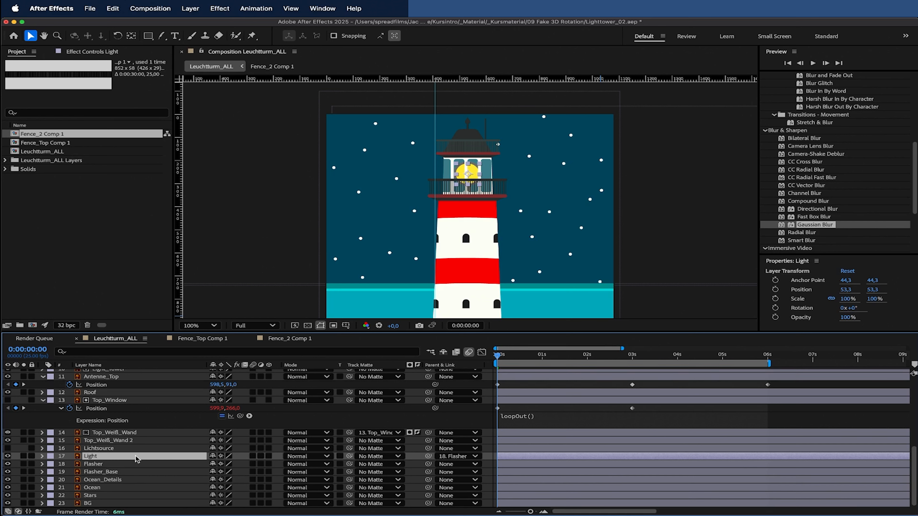
shift+click(166, 456)
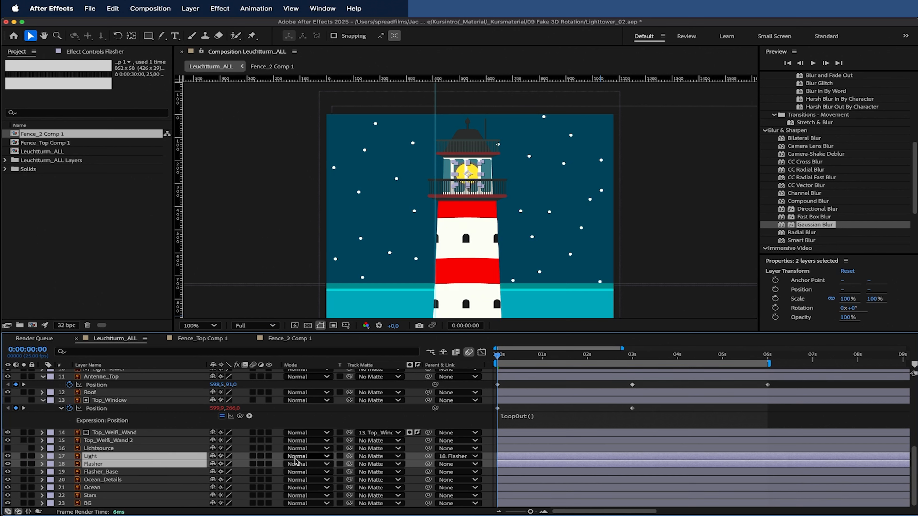
click(269, 457)
click(135, 480)
Step: Add an Orientation keyframe to Flasher at 0:00:00:00 and set its Y orientation to 180° at 0:00:03:00
click(127, 465)
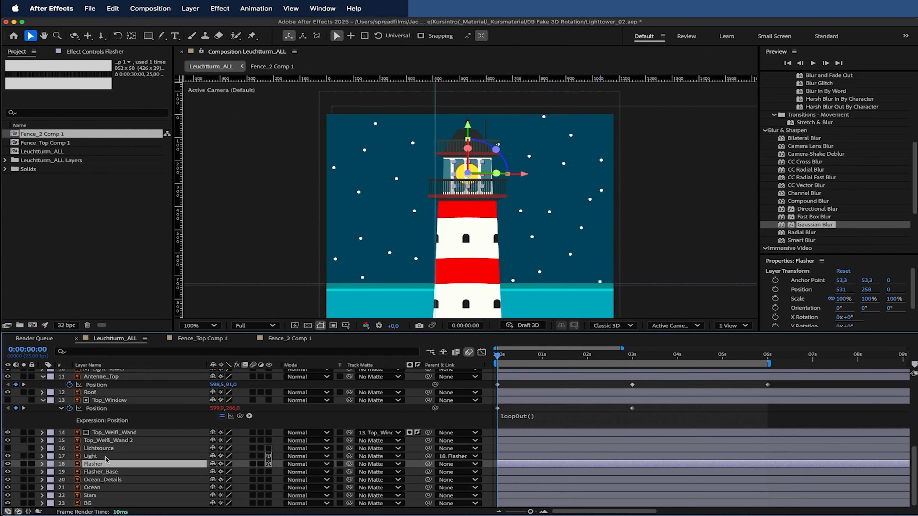
key(r)
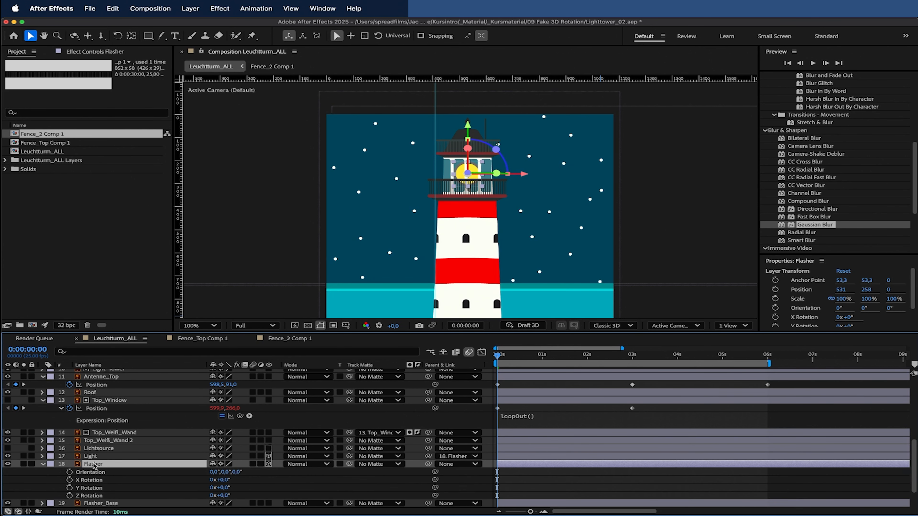
drag(225, 474, 247, 472)
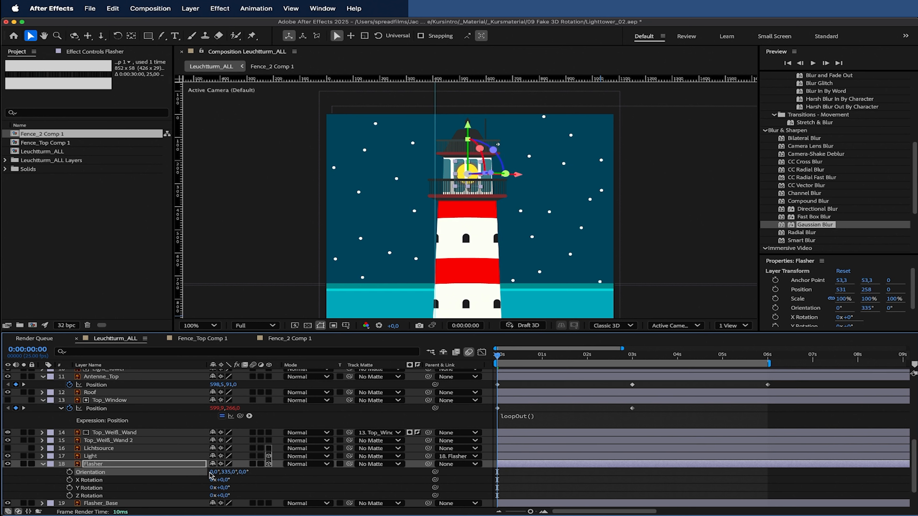
key(super+z)
click(68, 472)
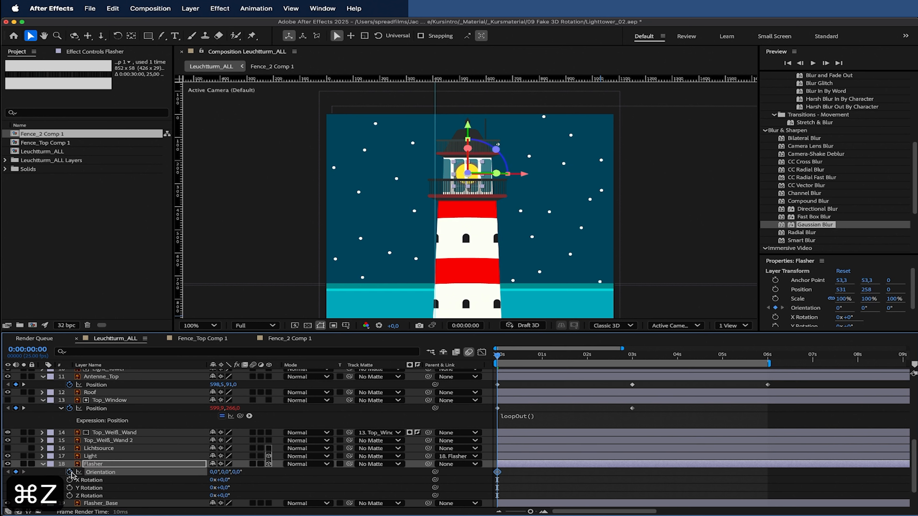
drag(501, 357, 635, 375)
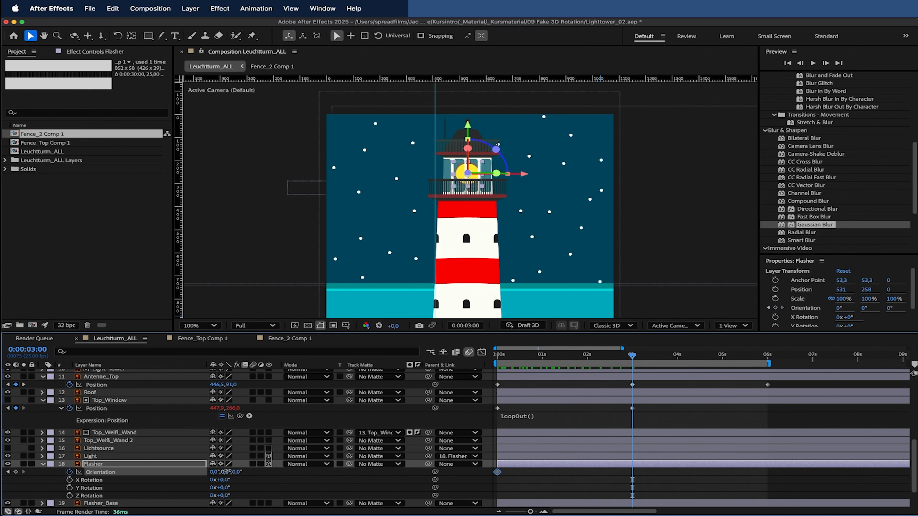
key(Return)
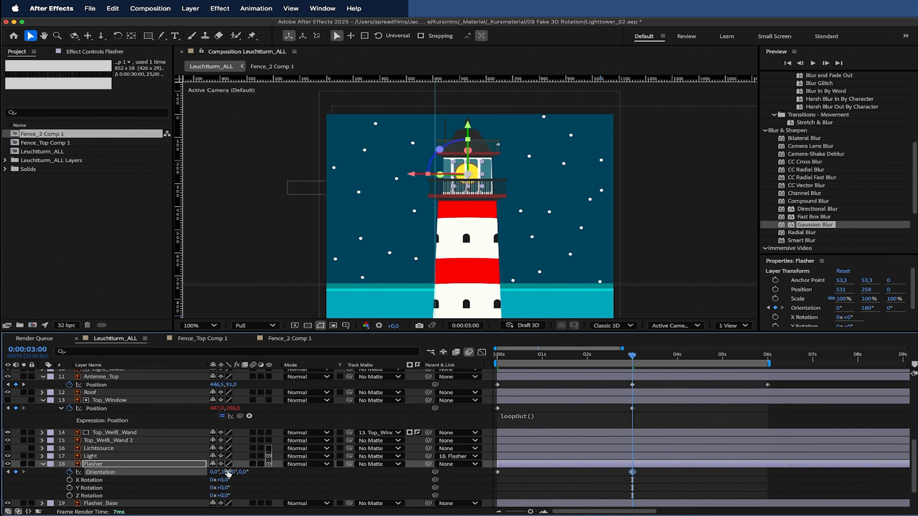
Step: Check Flasher's rotation from 0:00:00:00 to 0:00:03:00 and its Orientation value at 0:00:06:00
drag(503, 358, 634, 366)
click(228, 472)
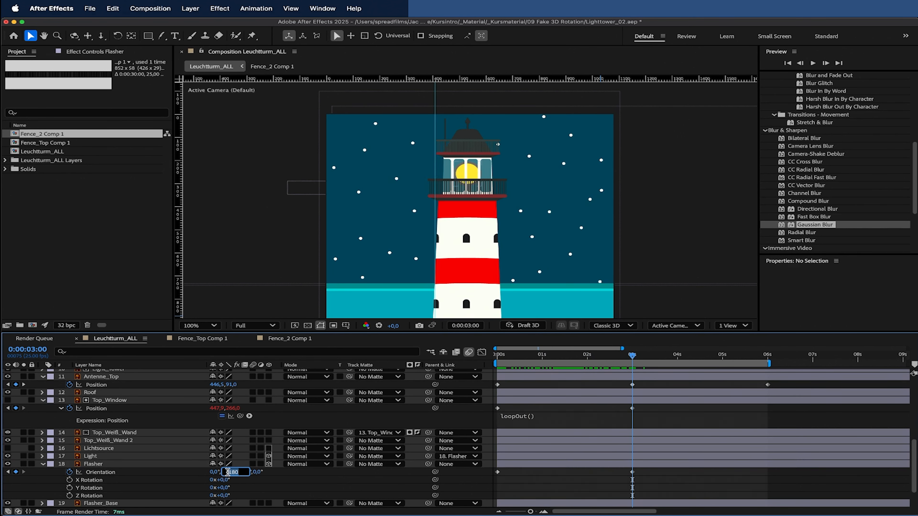
drag(585, 359, 768, 380)
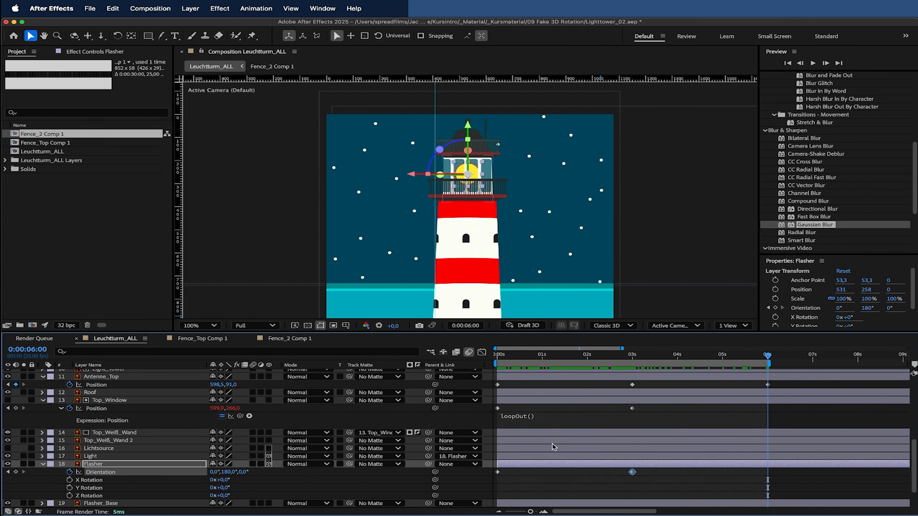
click(266, 476)
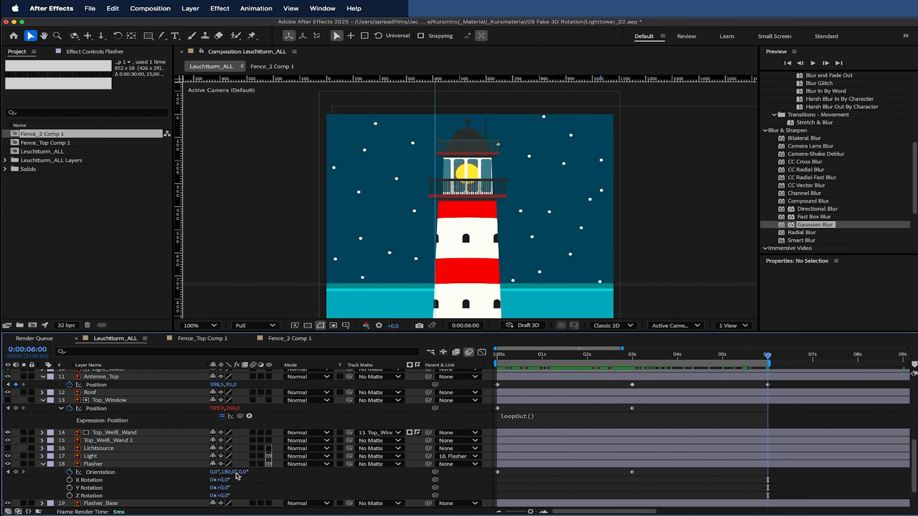
click(633, 357)
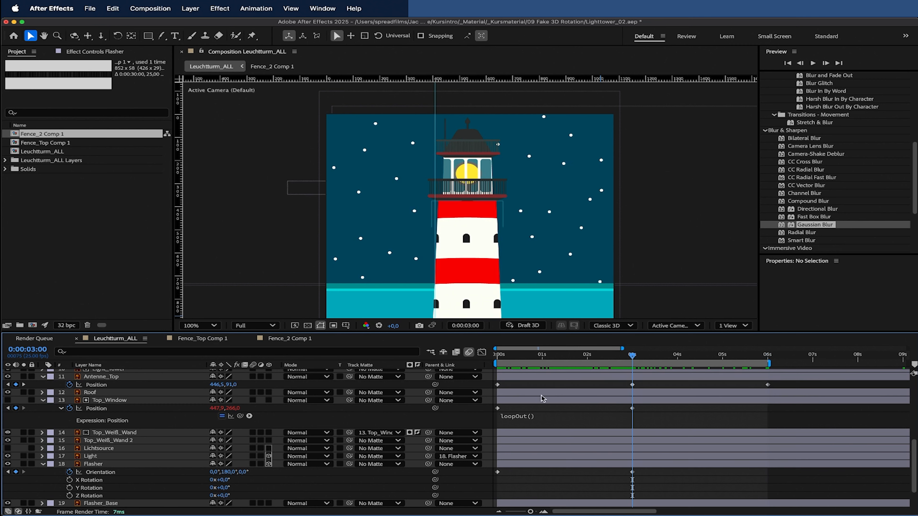
Step: Add the expression loopOut("offset") to Flasher's Orientation property and preview the lamp's rotation from 0:00:00:00
alt+click(69, 472)
text(loop)
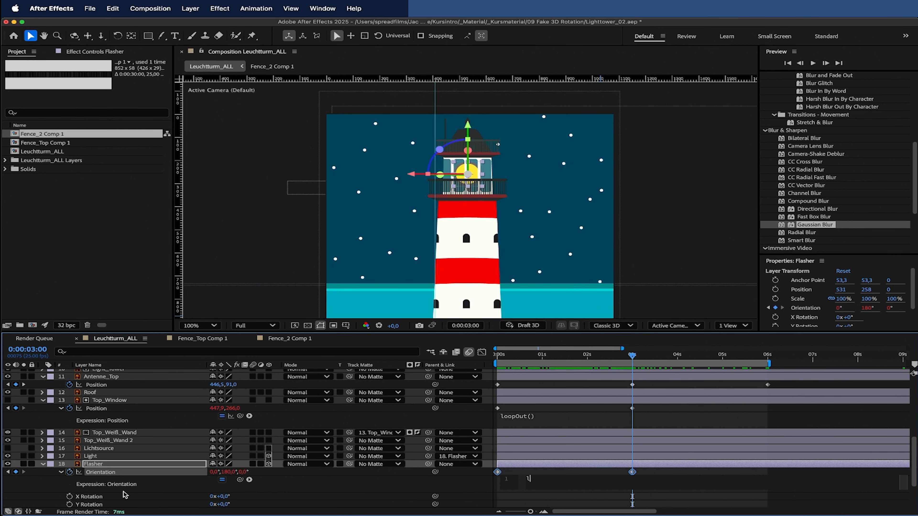
key(Down)
key(Down)
key(Return)
text(")
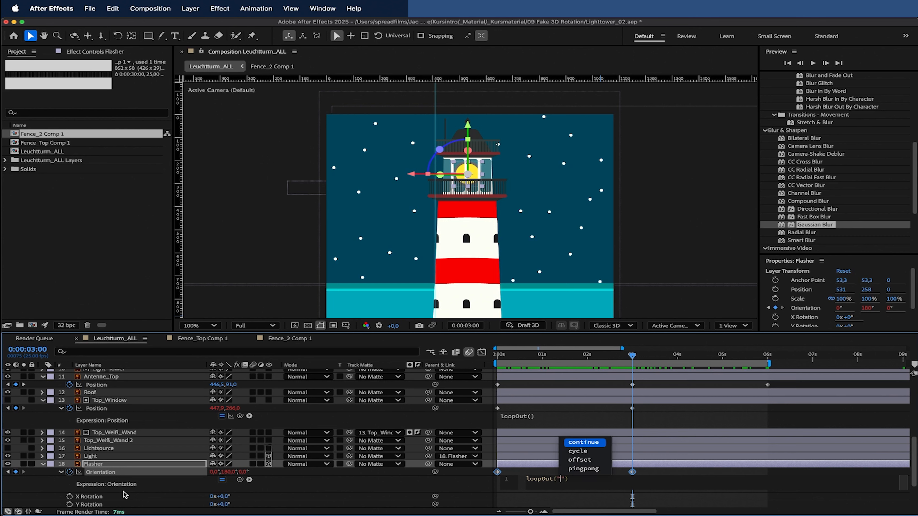
key(Down)
key(Down)
key(Return)
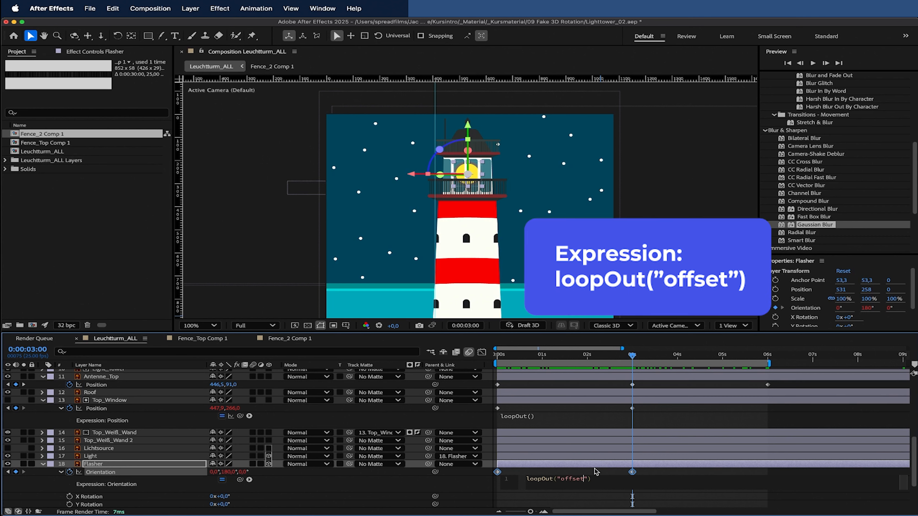
drag(609, 358, 447, 355)
key(space)
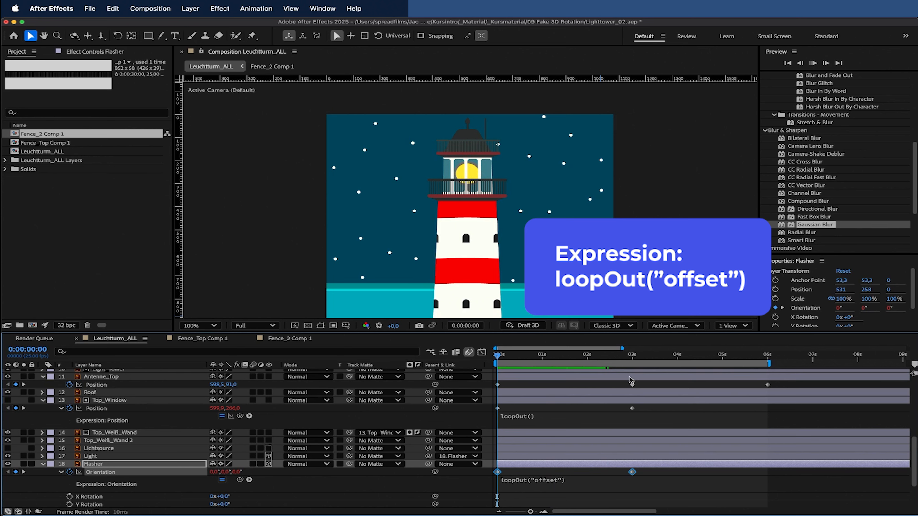
drag(611, 357, 444, 371)
key(space)
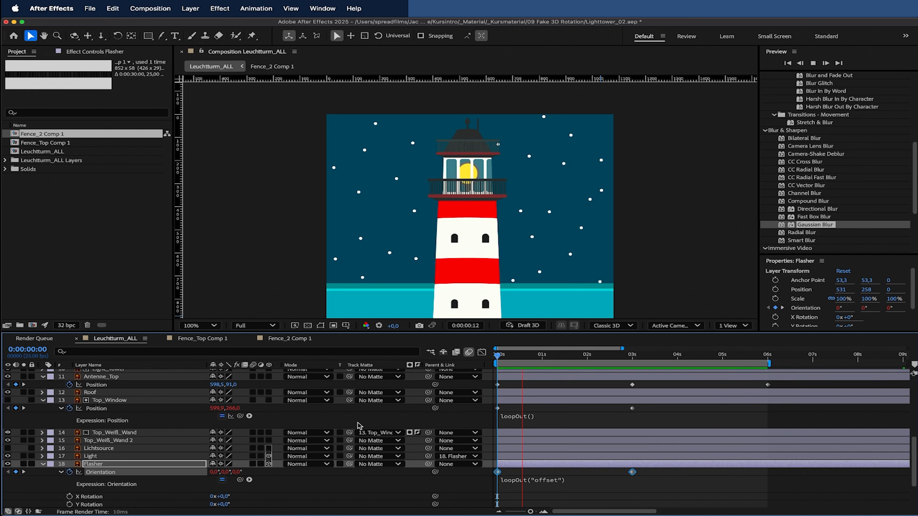
Step: Add an Opacity keyframe to the Light layer at 0:00:01:14, where the lamp is seen edge-on
click(495, 358)
drag(495, 359, 531, 366)
drag(546, 367, 568, 366)
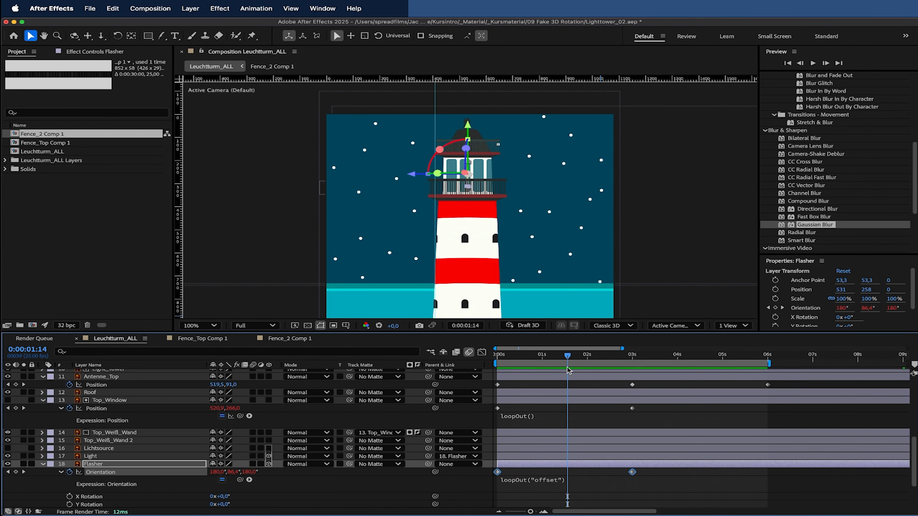
click(109, 457)
key(t)
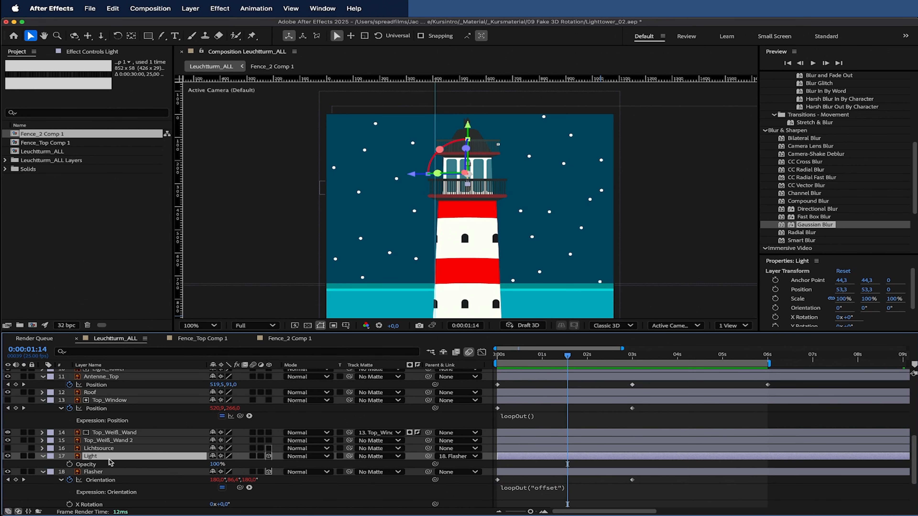
click(70, 464)
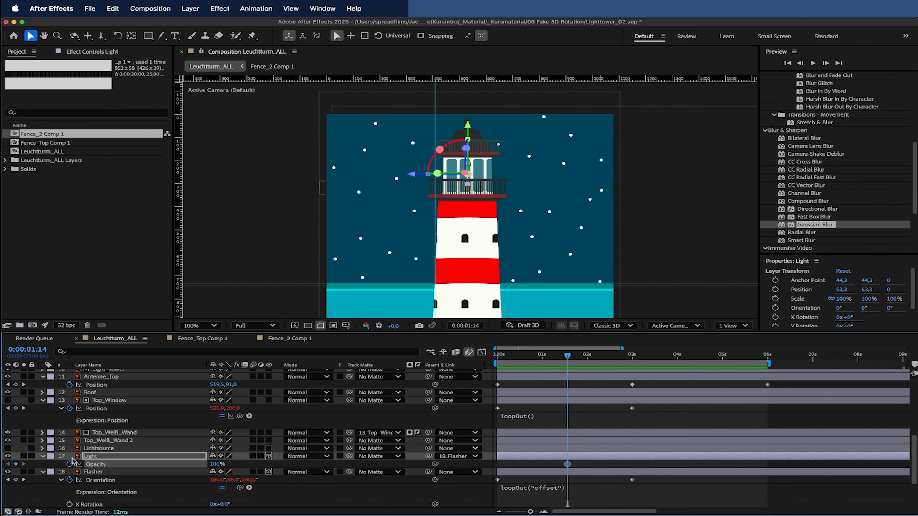
Step: Turn Light's Opacity keyframe into a hold keyframe, move it to 0:00:00:00 and set Opacity to 0% at 0:00:01:14
right_click(567, 465)
click(586, 467)
right_click(568, 465)
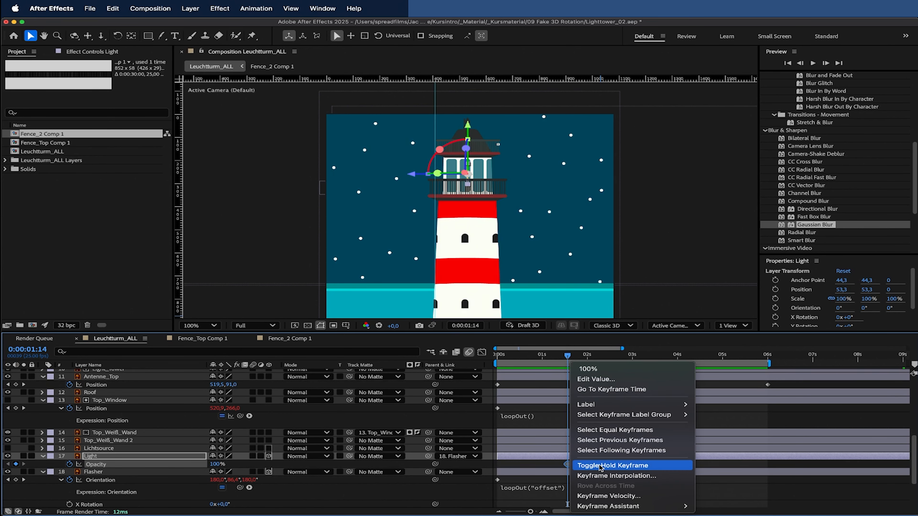
click(586, 468)
drag(568, 466, 505, 465)
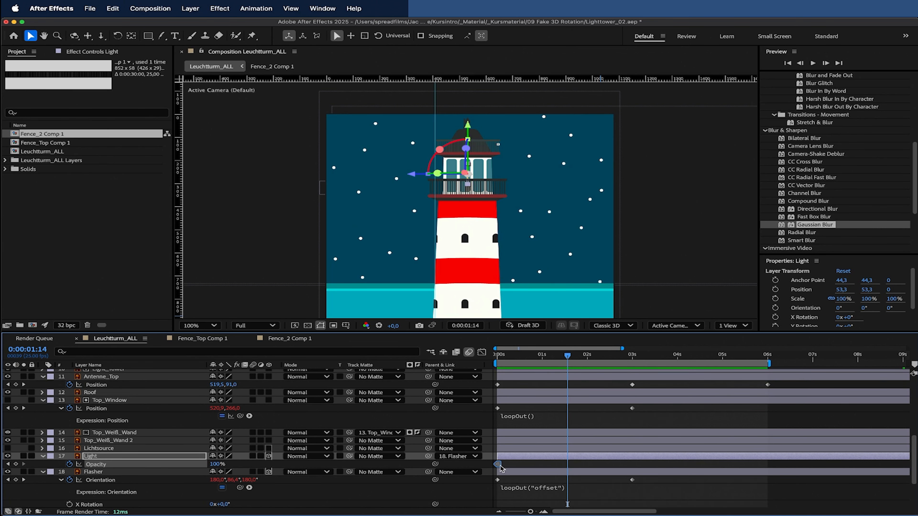
drag(219, 467, 184, 465)
Step: Copy Light's 100% Opacity hold keyframe from 0:00:00:00 to 0:00:04:14
drag(558, 356, 623, 375)
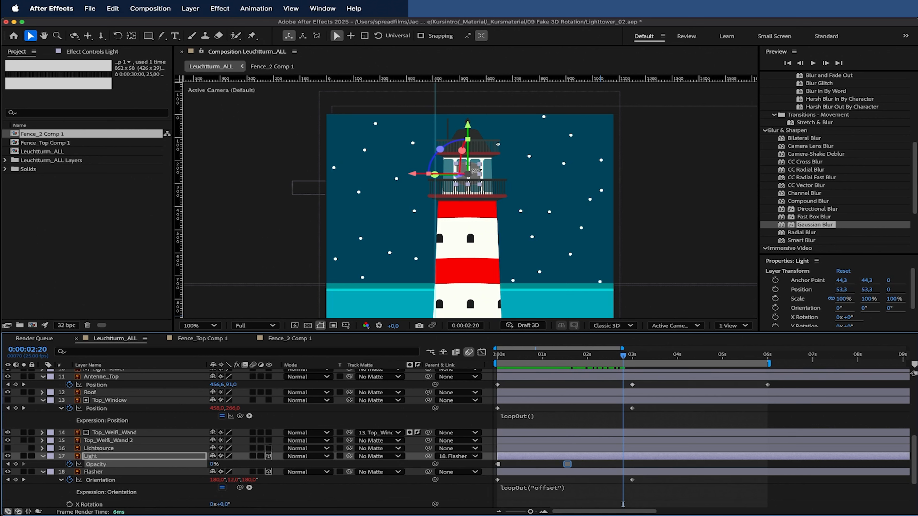
drag(636, 354, 704, 356)
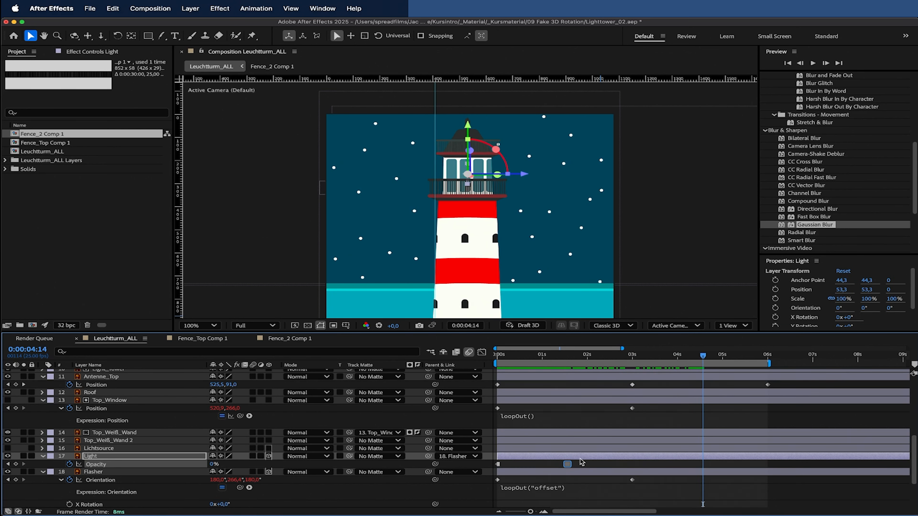
click(571, 468)
click(498, 464)
key(super+c)
key(super+v)
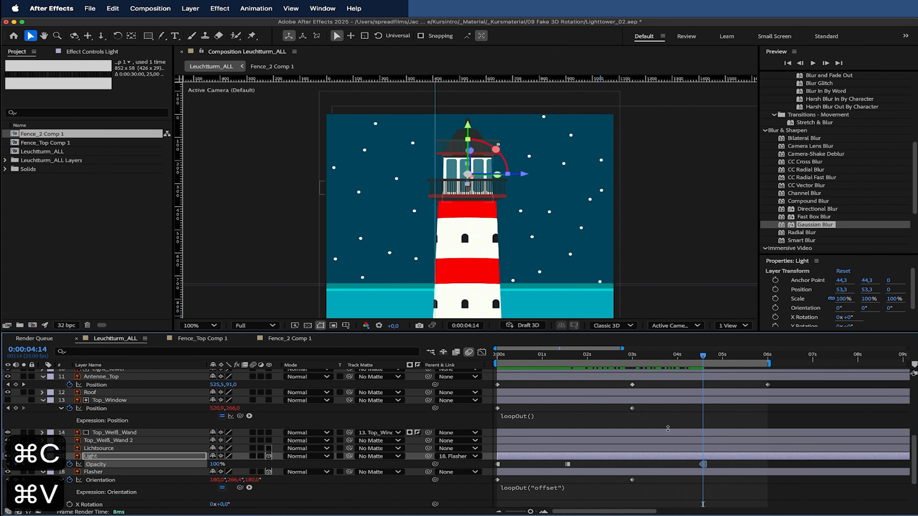
Step: Preview the lamp's rotation from 0:00:00:00 and save the project
drag(704, 356, 452, 366)
key(space)
key(super+s)
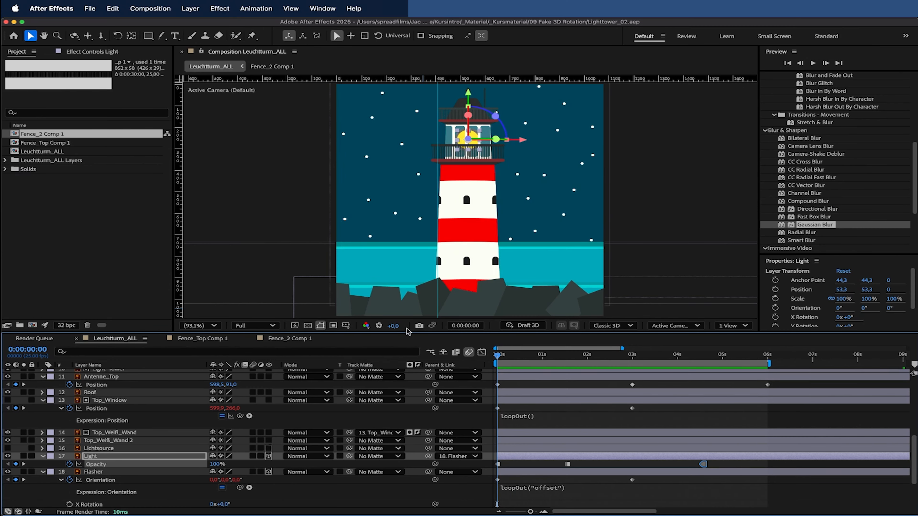
drag(512, 358, 462, 358)
Step: Pre-compose the Stones layer as Stones Comp 1, leaving all attributes in Leuchtturm_ALL, and open the new composition
click(465, 303)
scroll(234, 430, up, 5)
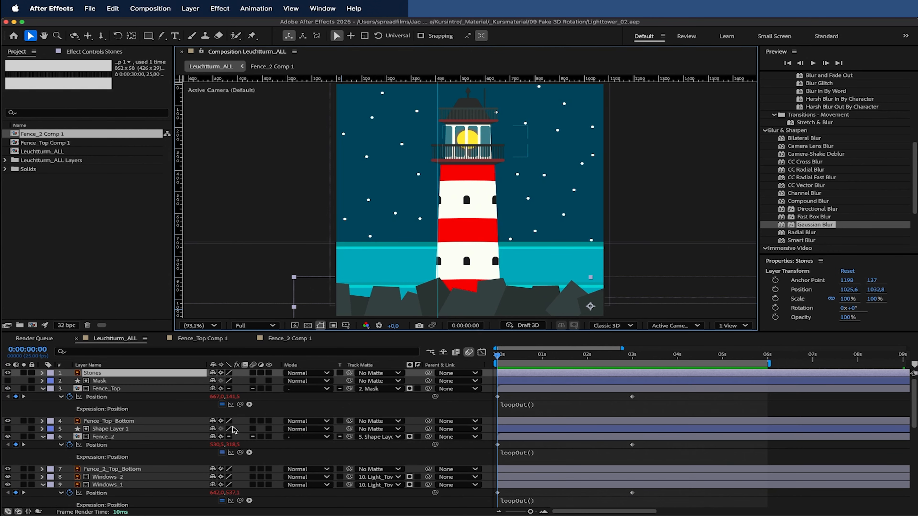
right_click(98, 367)
click(125, 450)
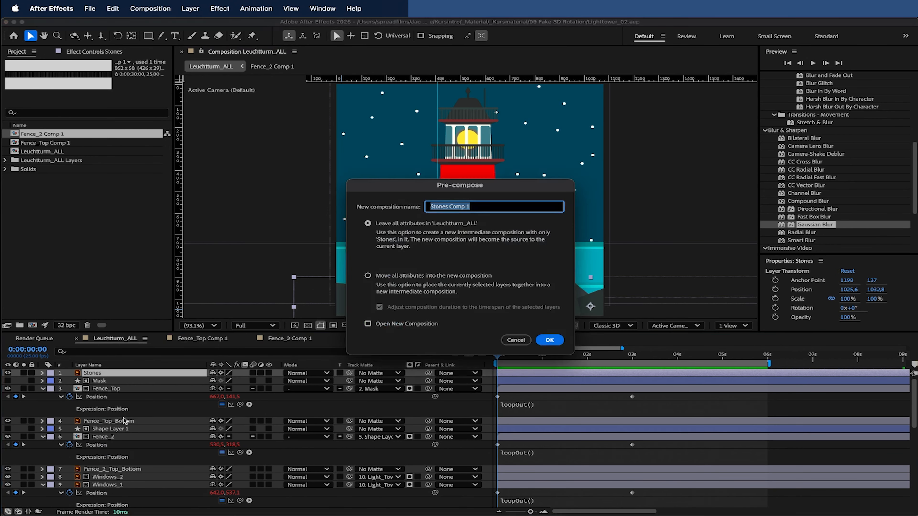
click(547, 340)
double_click(143, 373)
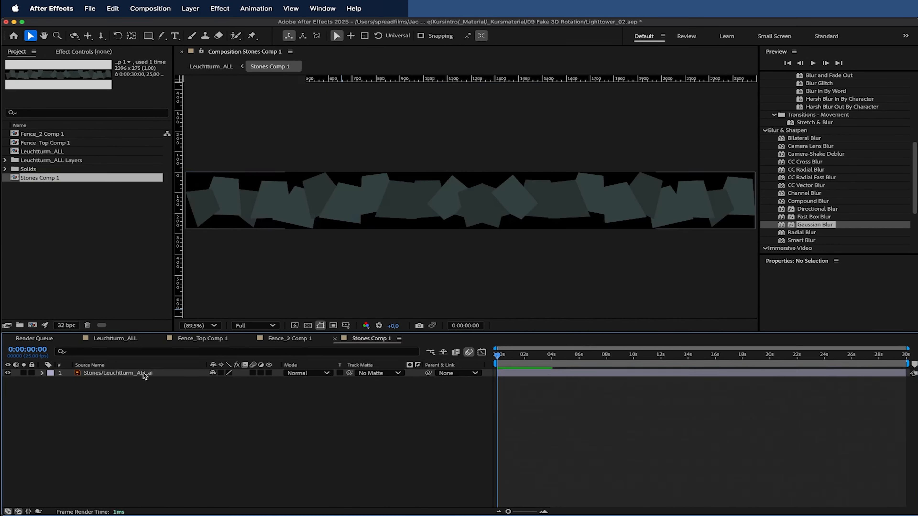
Step: Double the width of Stones Comp 1 in its composition settings by entering 2396*2
scroll(395, 241, down, 1)
right_click(245, 421)
mouse_move(328, 395)
right_click(149, 406)
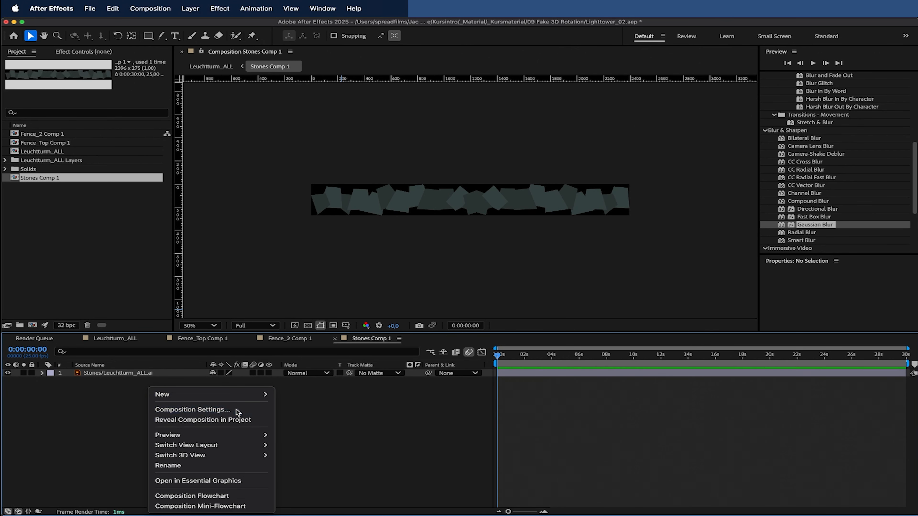
click(235, 411)
click(392, 220)
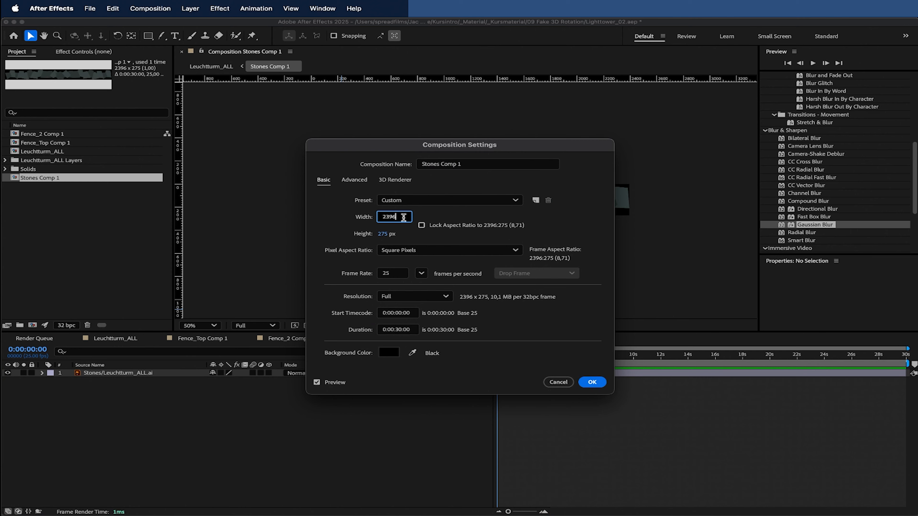
text(*2)
key(Return)
Step: Duplicate the stones layer and place the copy at about 3390, 137.5 to continue the row of stones
scroll(440, 208, down, 1)
drag(440, 207, 473, 213)
key(super+d)
scroll(431, 204, up, 1)
scroll(476, 199, up, 2)
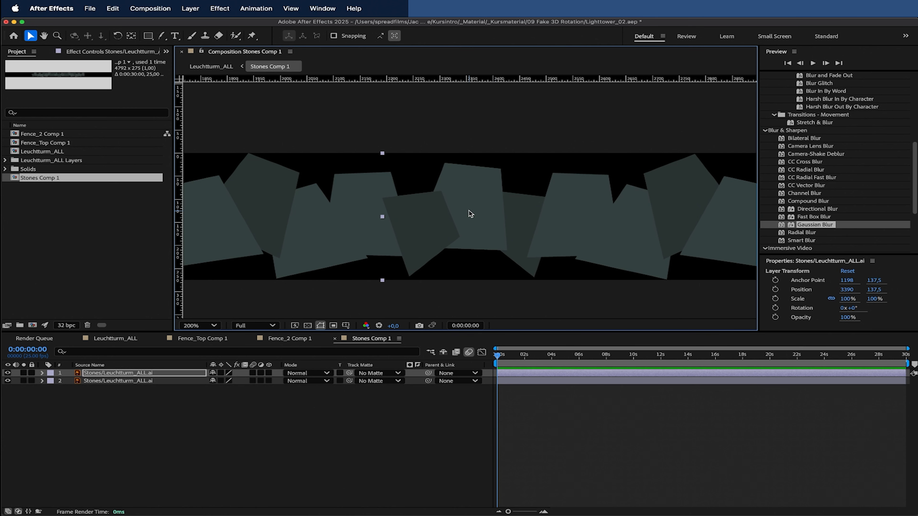
Step: Find the Fill effect and apply it to the upper stones layer to colour the copy red
key(ctrl+space)
click(834, 211)
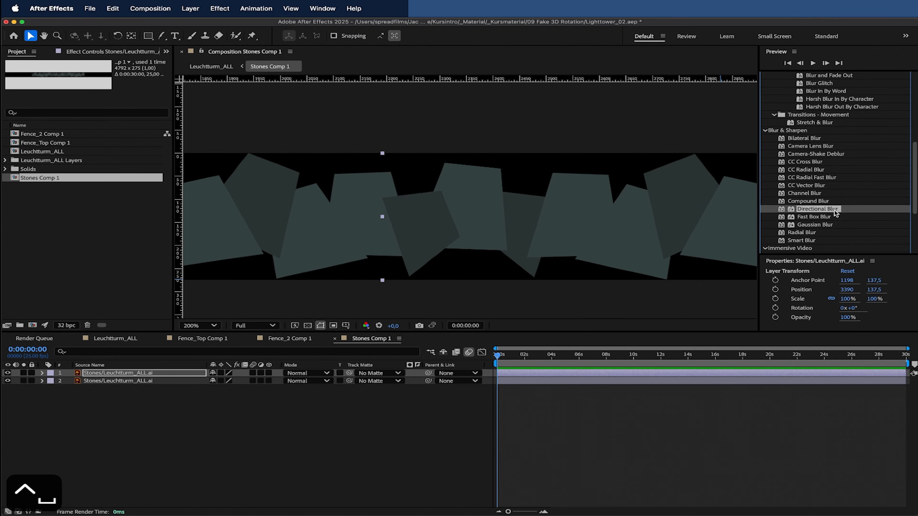
scroll(840, 211, up, 8)
drag(808, 158, 729, 159)
text(f)
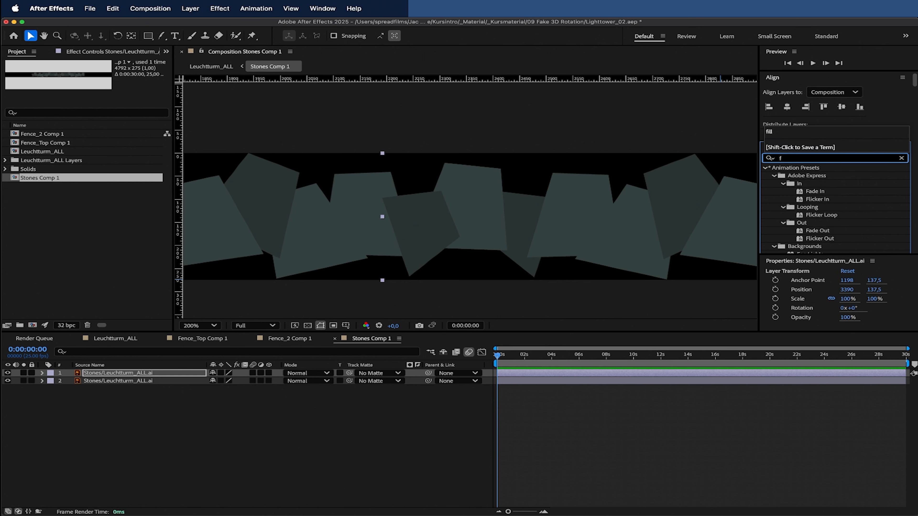
text(ill)
scroll(799, 231, down, 2)
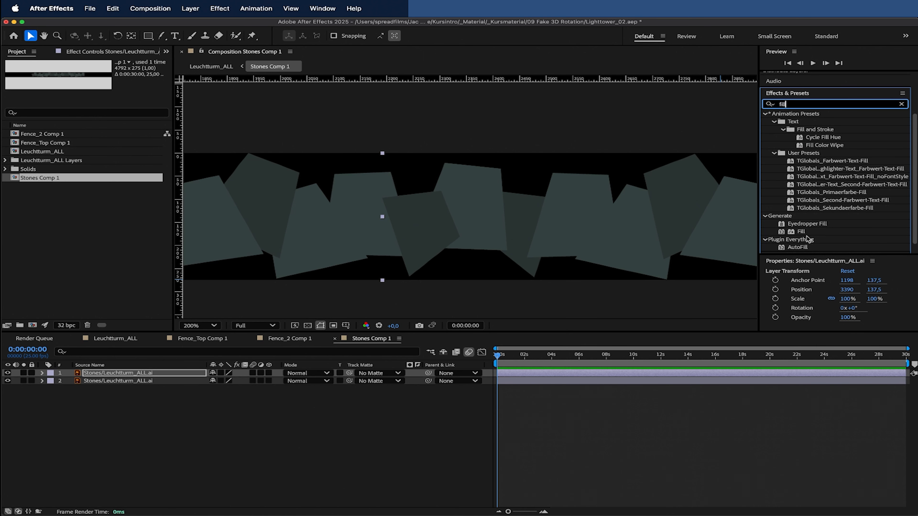
click(796, 232)
drag(801, 235, 165, 374)
Step: Nudge the red stones copy to position 3389, 138 so it joins the first row, and check the whole strip
scroll(477, 215, up, 2)
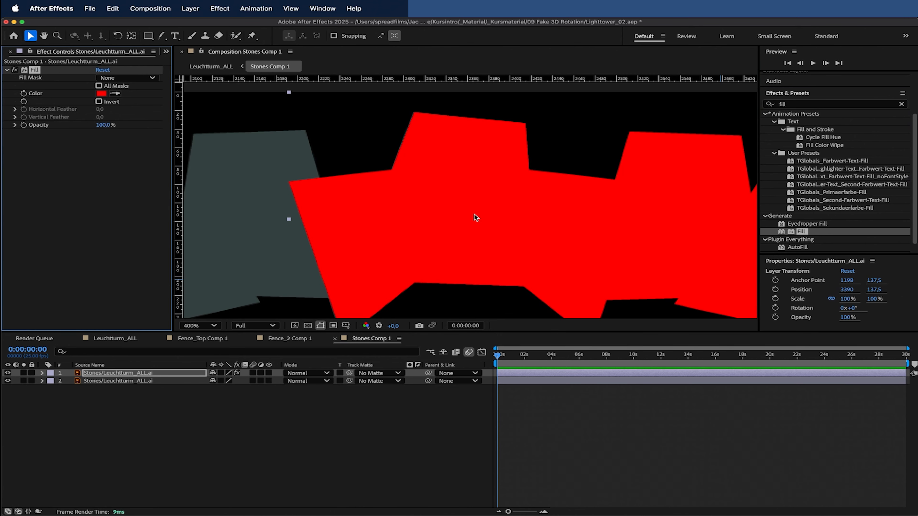
mouse_move(568, 199)
mouse_down()
mouse_move(586, 198)
mouse_move(568, 201)
mouse_up()
key(super+z)
key(super+z)
key(super+z)
key(super+z)
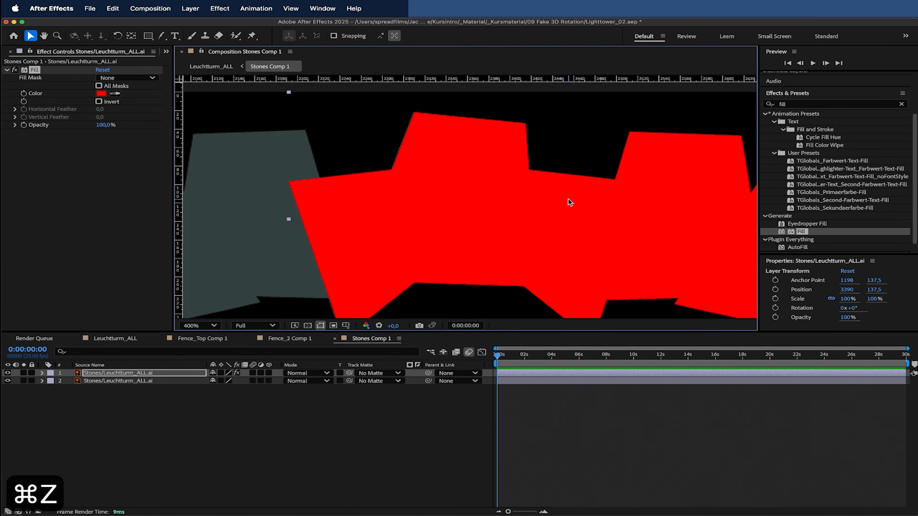
key(super+z)
key(super+z)
key(super+z)
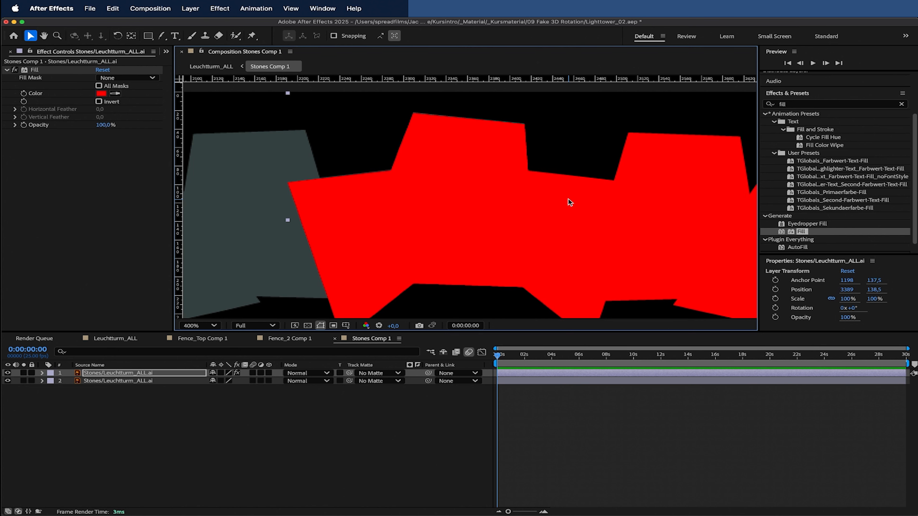
scroll(569, 205, down, 2)
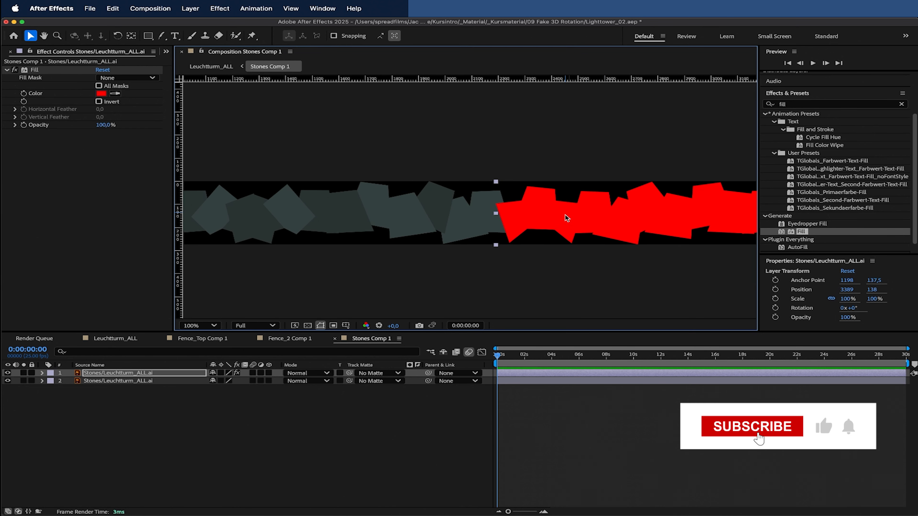
key(h)
click(296, 468)
key(v)
scroll(535, 261, down, 1)
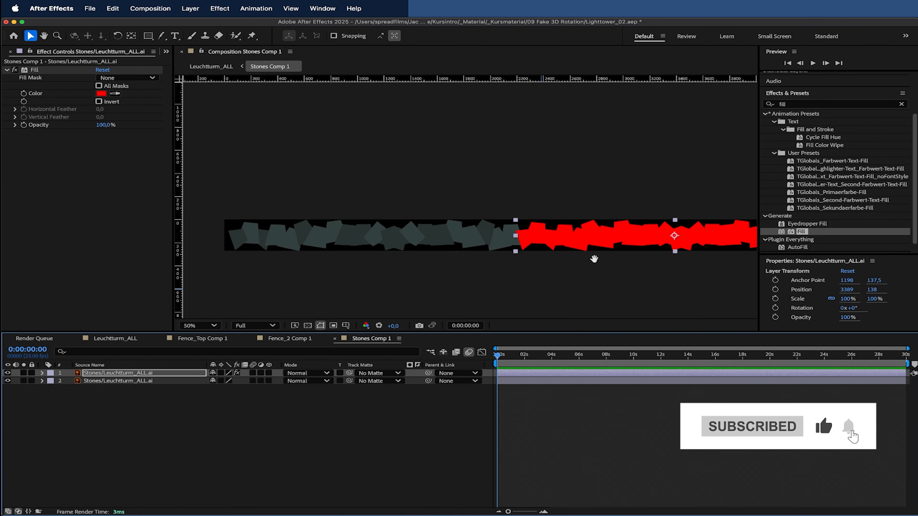
click(563, 233)
click(284, 418)
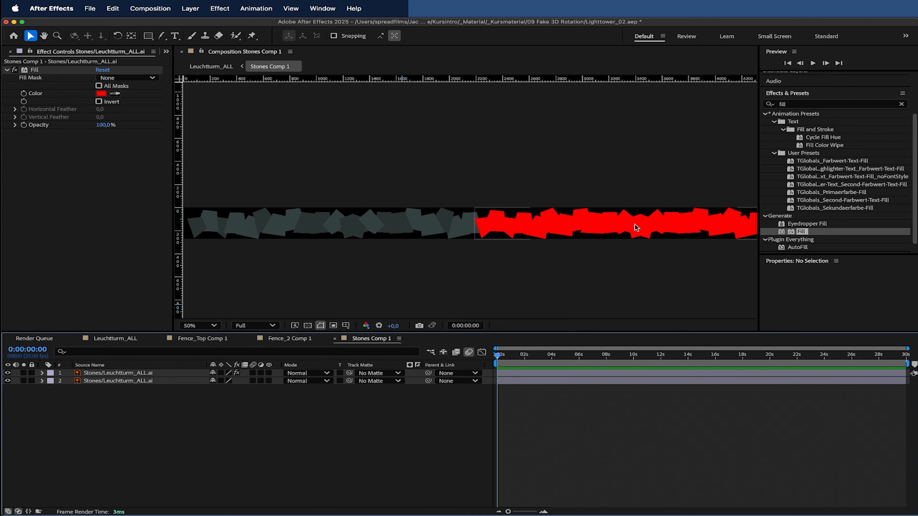
Step: Return to Leuchtturm_ALL and set the Stones layer's Position to 2301.6, 1032.8
key(Tab)
click(368, 293)
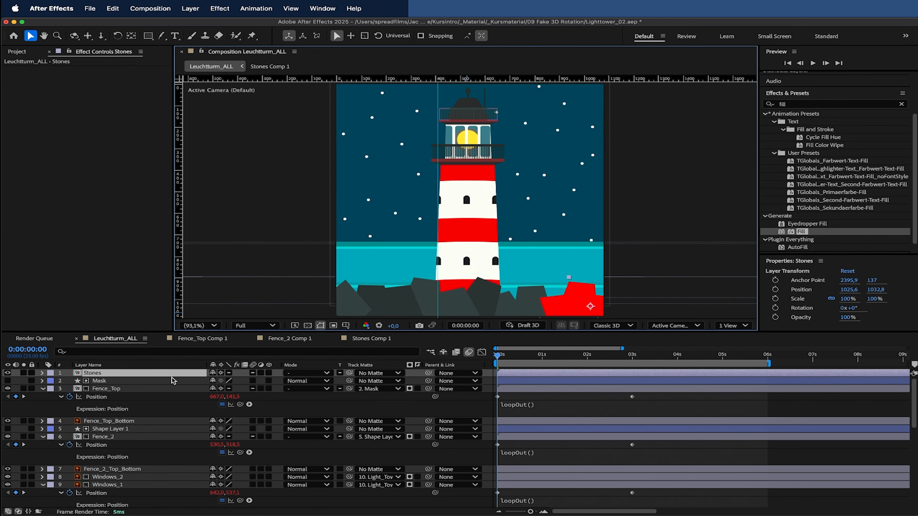
key(p)
drag(225, 381, 646, 364)
drag(220, 383, 369, 371)
Step: Place a vertical and a horizontal guide at the first stone on the image's left side as loop reference
drag(437, 167, 377, 192)
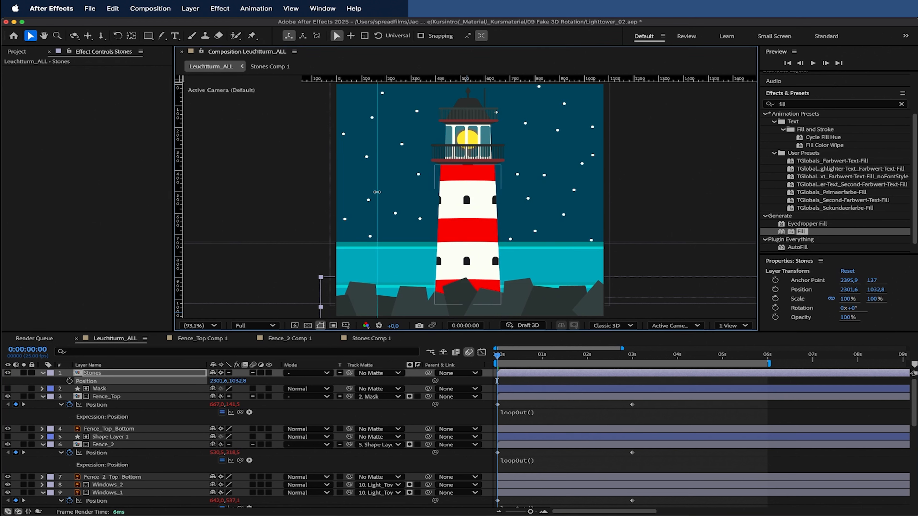
click(404, 278)
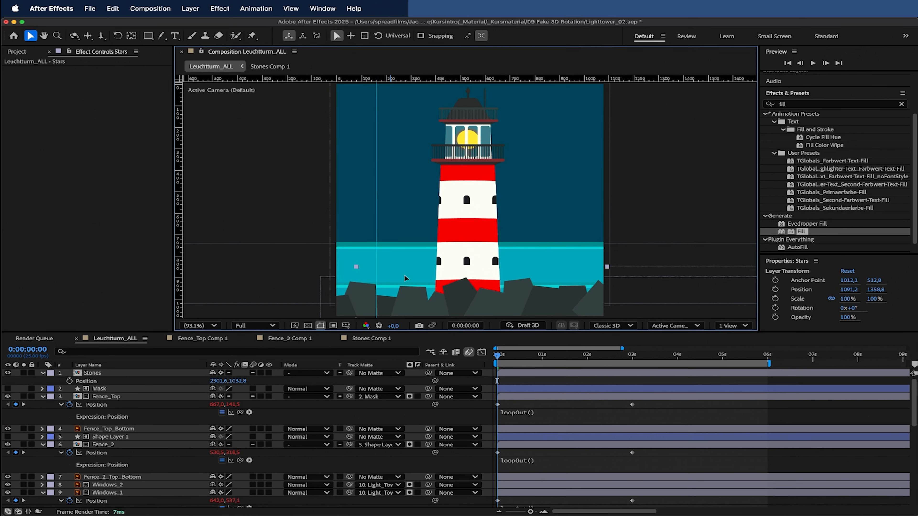
key(super+z)
drag(399, 79, 404, 284)
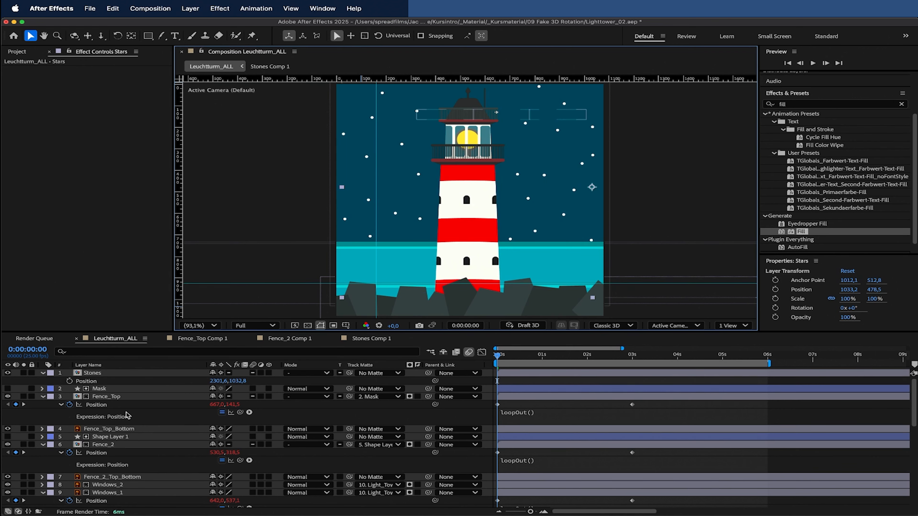
Step: Add a Stones Position keyframe at 0:00:00:00, set Position to 140.6, 1032.8 at 0:00:06:00, and check the movement
click(70, 381)
drag(573, 357, 768, 372)
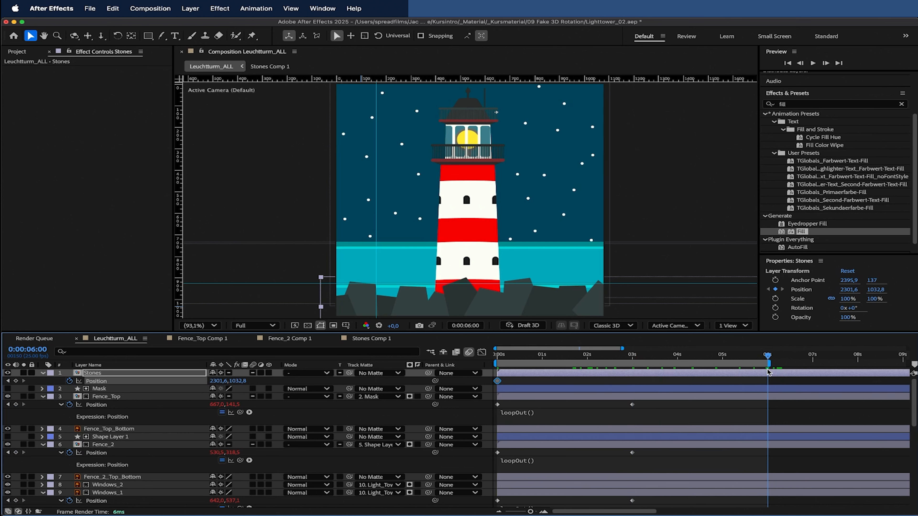
drag(229, 382, 111, 399)
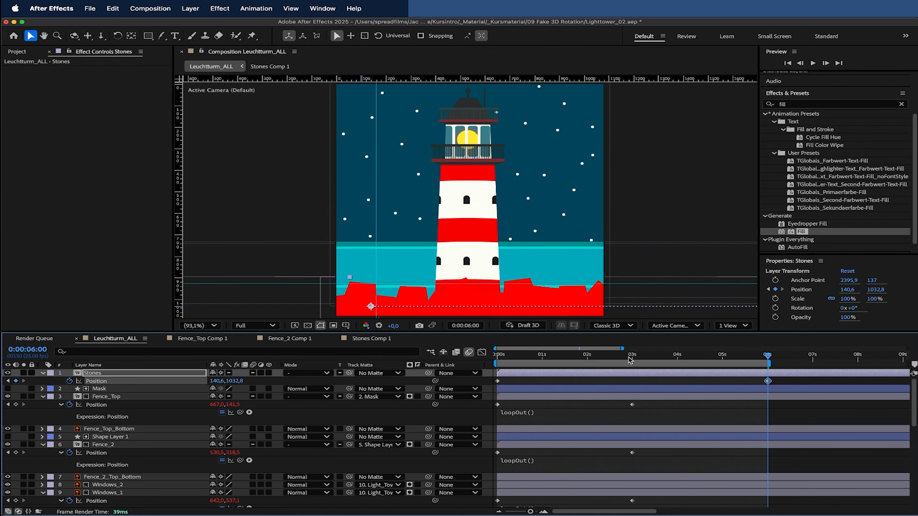
key(Home)
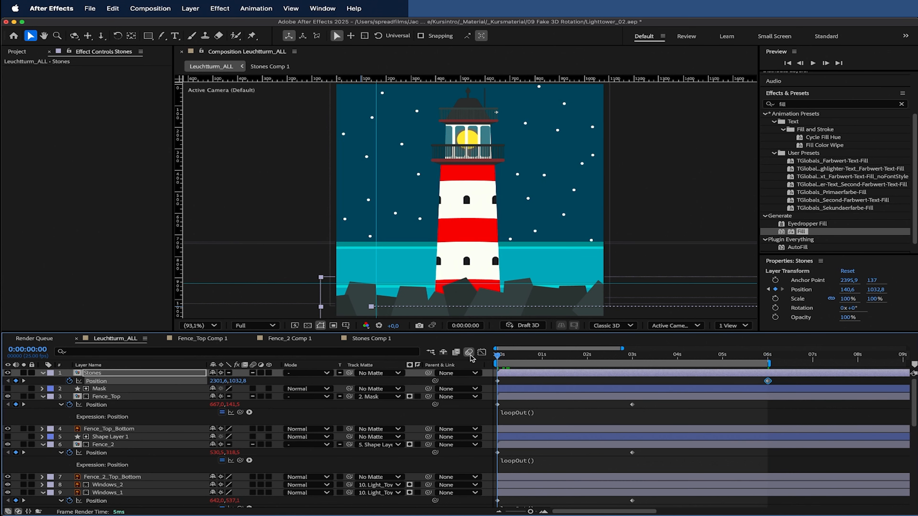
mouse_move(723, 356)
mouse_down()
mouse_move(765, 359)
mouse_move(731, 358)
mouse_up()
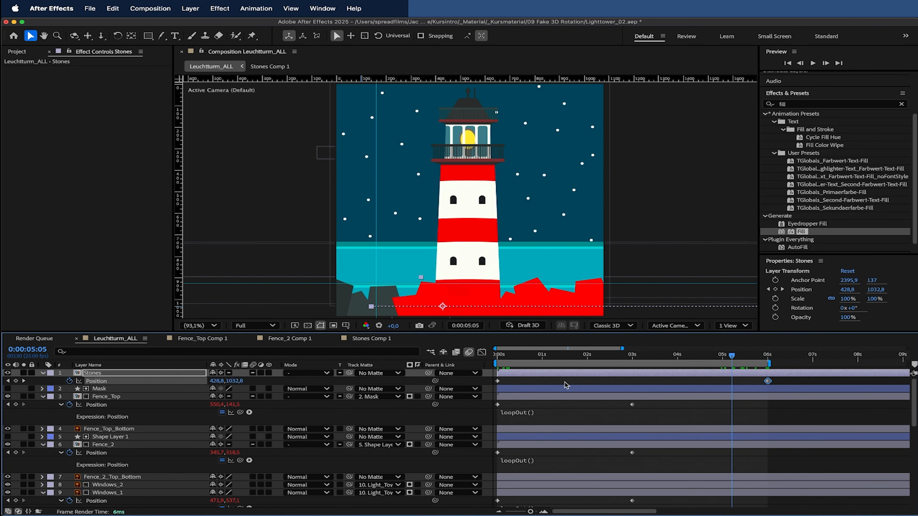
Step: Open Stones Comp 1 and delete the Fill effect from the duplicated stones layer
double_click(156, 374)
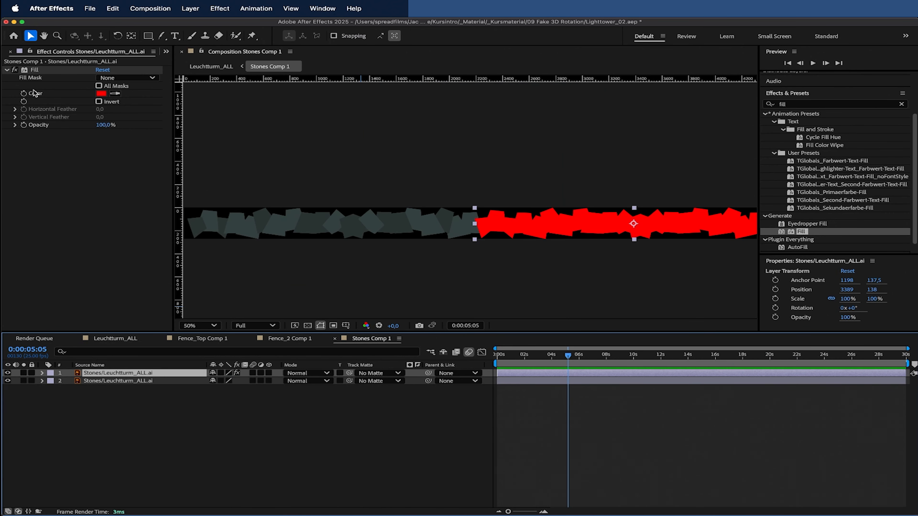
click(15, 69)
click(30, 71)
key(Delete)
Step: Go back to Leuchtturm_ALL and preview the animation with the moving stones
key(Tab)
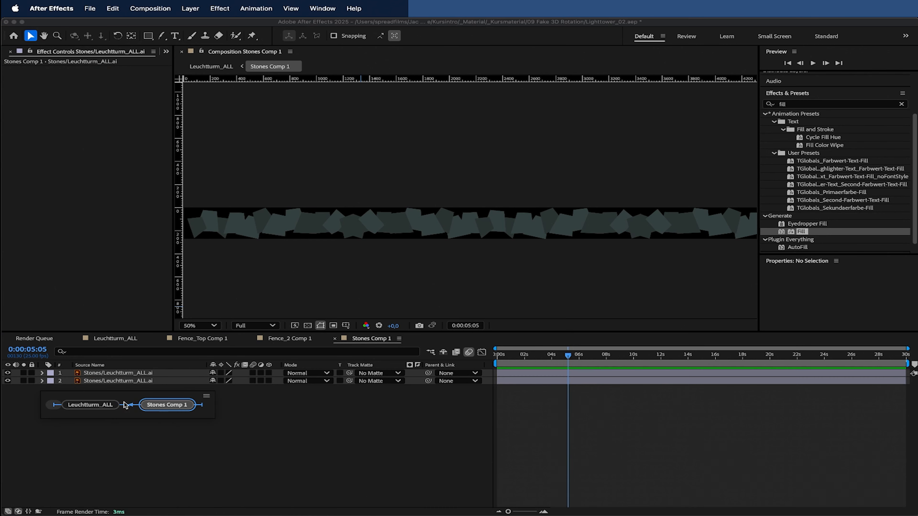
click(91, 405)
key(space)
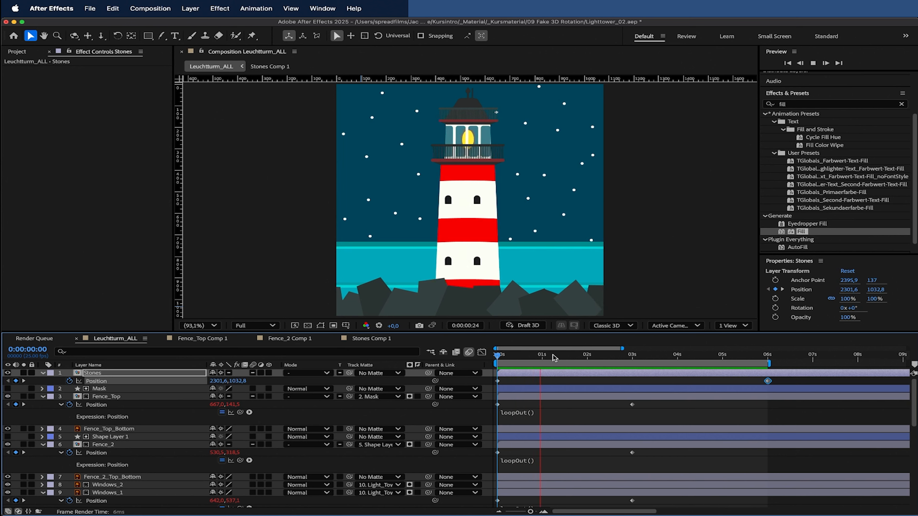
Step: Save the project, then duplicate the Stones layer and place the copy directly below Flasher_Base in the layer stack
key(space)
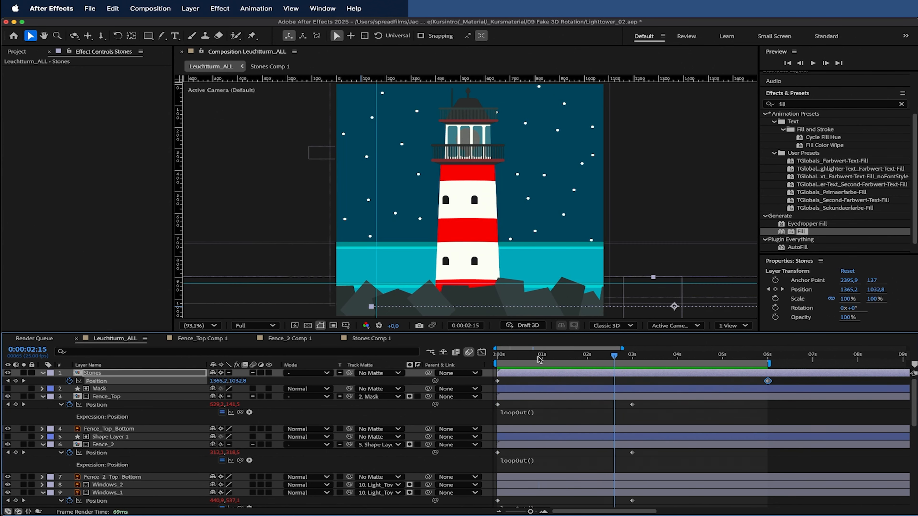
key(super+s)
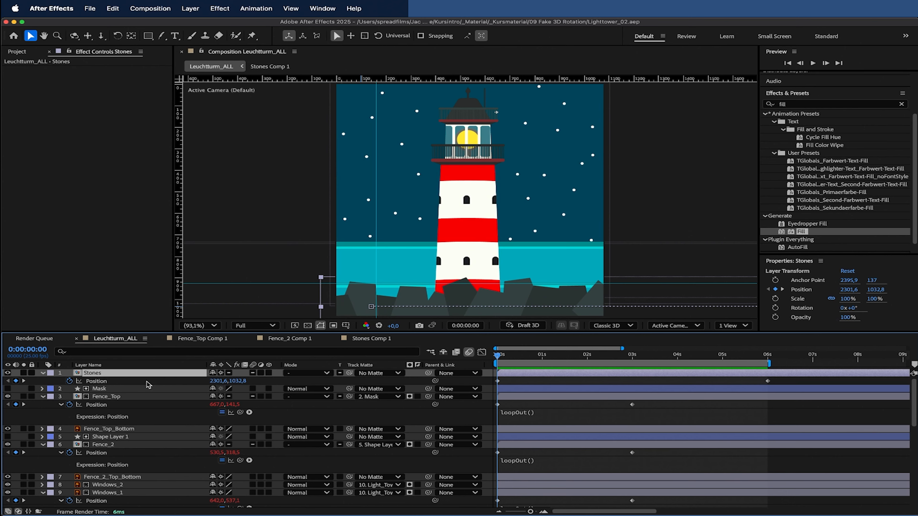
key(super+d)
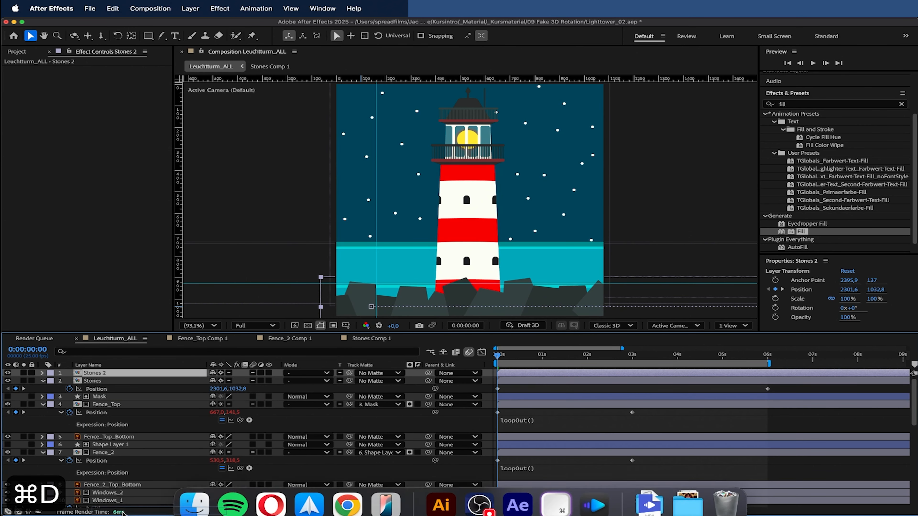
scroll(124, 504, down, 1)
drag(124, 505, 125, 483)
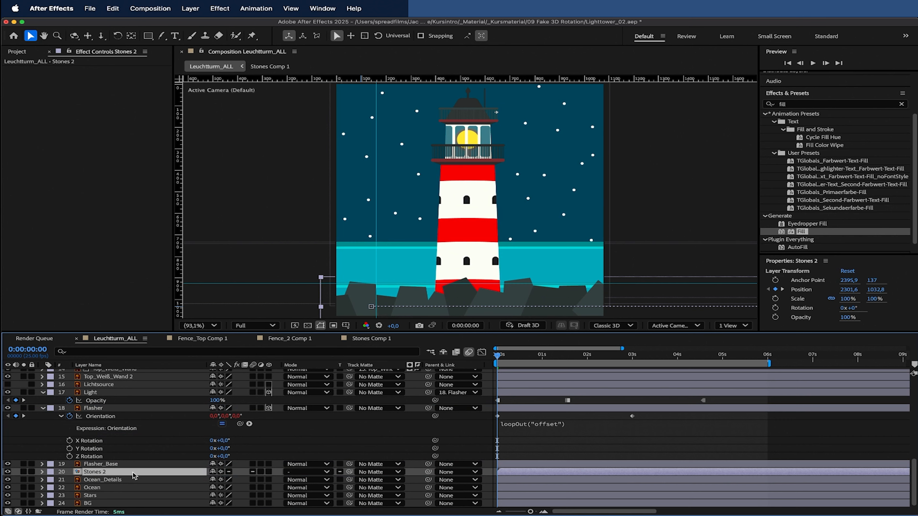
Step: Raise the Stones 2 layer by setting the Y value of both its Position keyframes to 936,8
key(p)
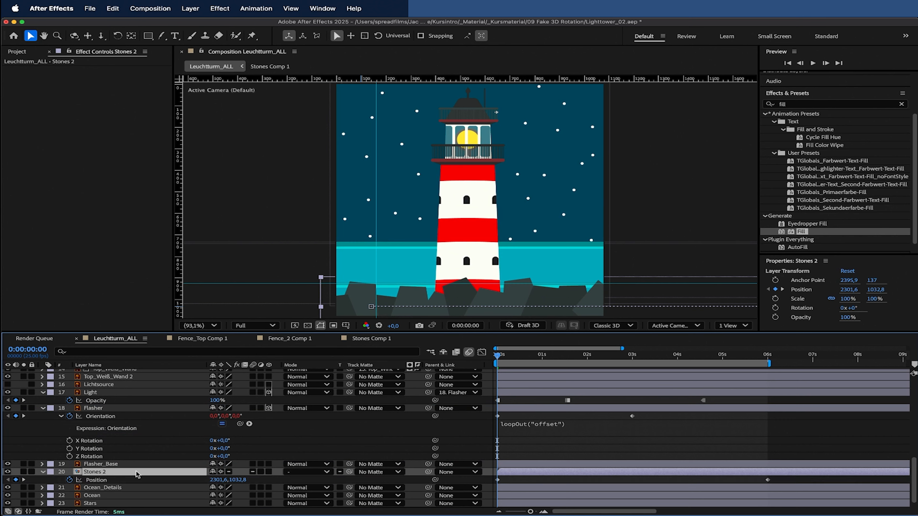
drag(767, 475, 500, 485)
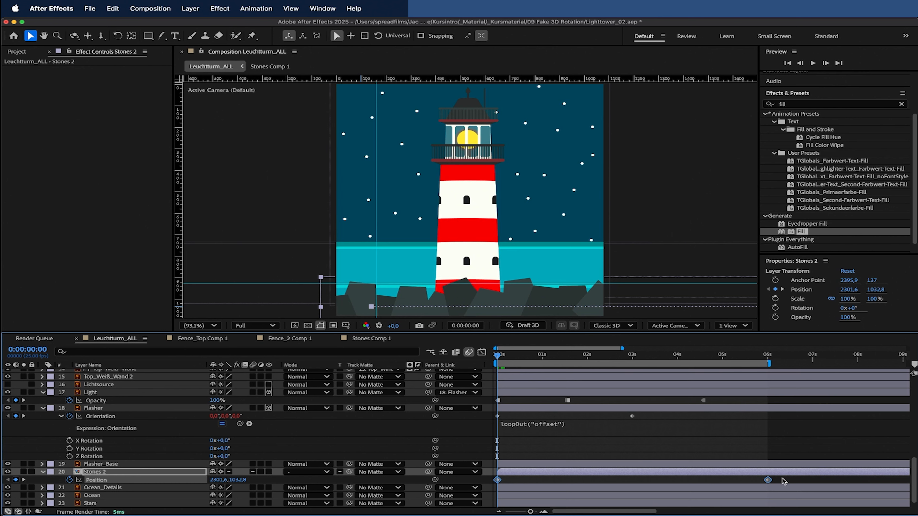
drag(240, 480, 200, 473)
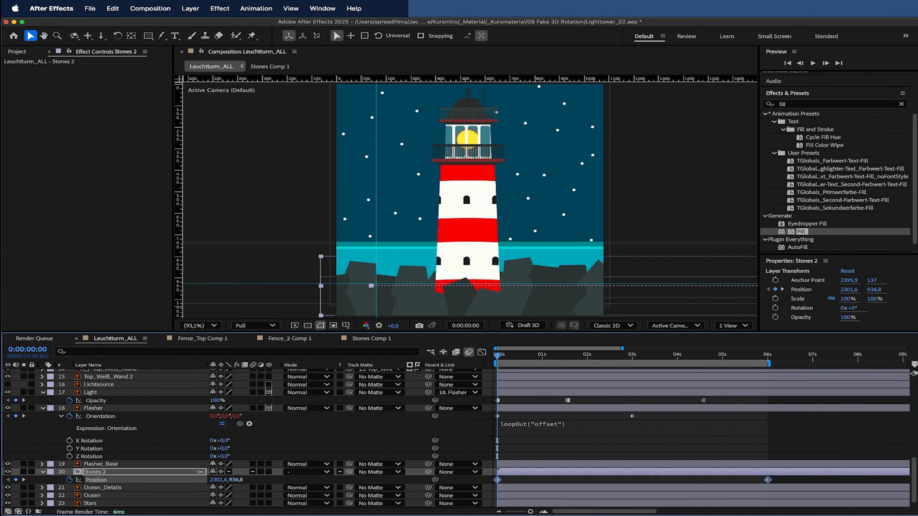
Step: Apply the Tint effect to Stones 2, mapping both black and white to black with Amount to Tint at 43%
click(795, 104)
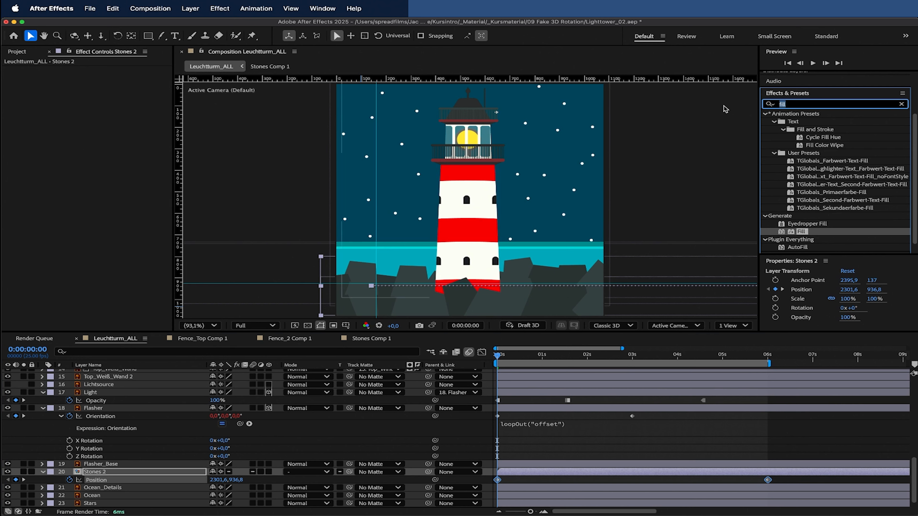
text(tint)
drag(805, 201, 134, 470)
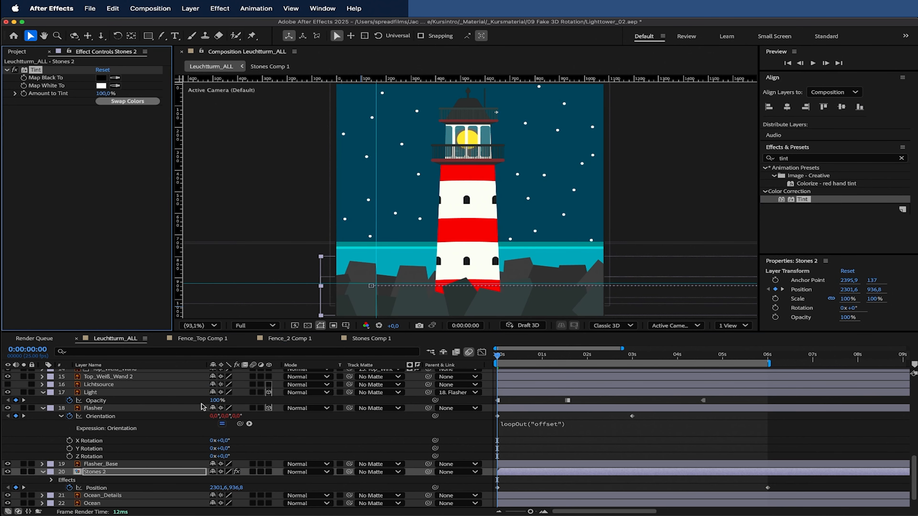
click(100, 78)
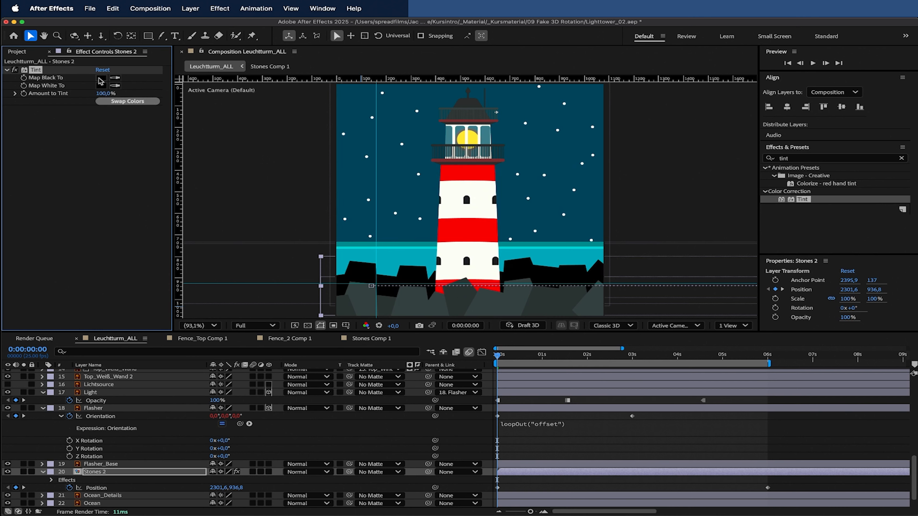
drag(93, 93, 73, 98)
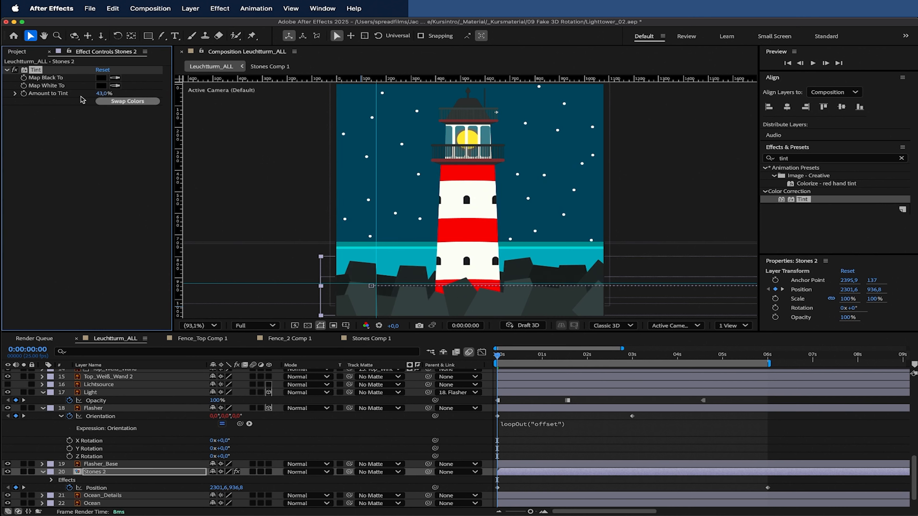
Step: Reverse the Stones 2 Position keyframes so X runs from 140,6 at the start to 2301,6 at 0:00:05:24, and preview the motion
click(536, 484)
key(space)
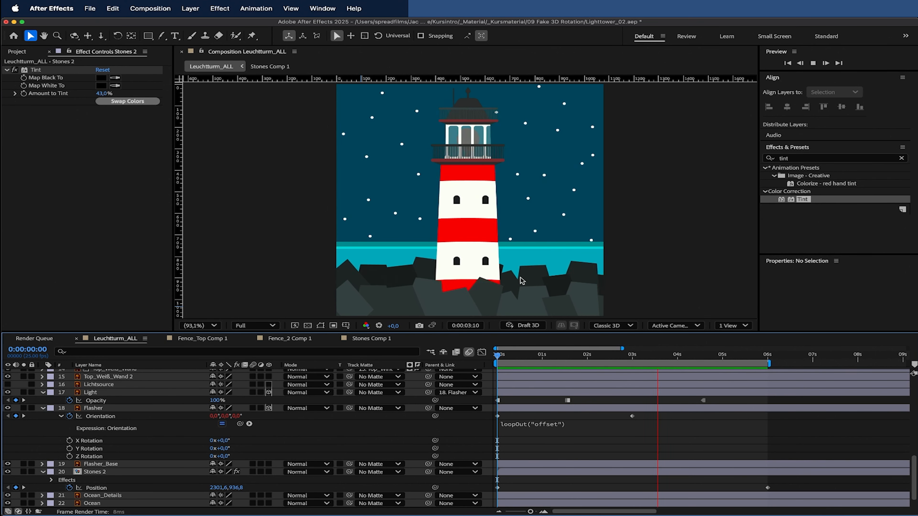
mouse_move(497, 487)
mouse_down()
mouse_move(765, 491)
mouse_move(499, 492)
mouse_up()
drag(636, 489, 779, 497)
key(space)
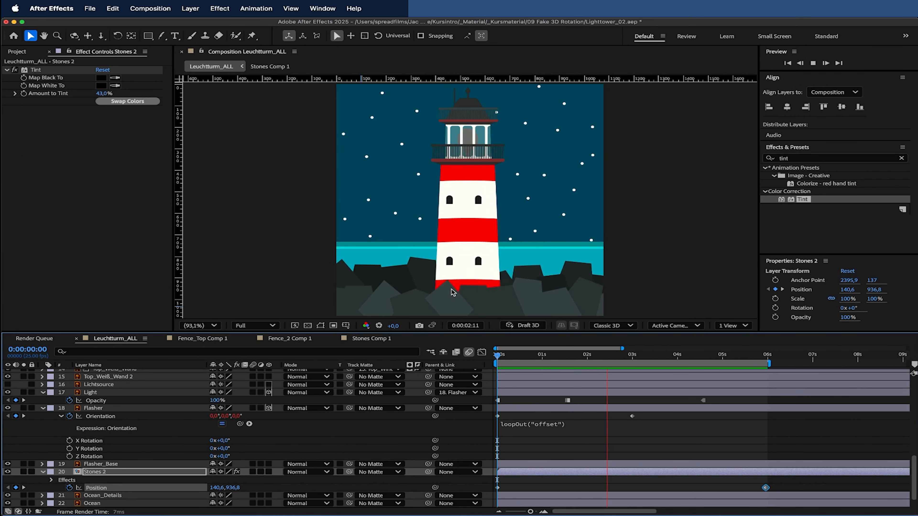
key(space)
Step: Identify the Stars layer by toggling its visibility and pre-compose it
scroll(227, 450, up, 5)
scroll(226, 449, down, 5)
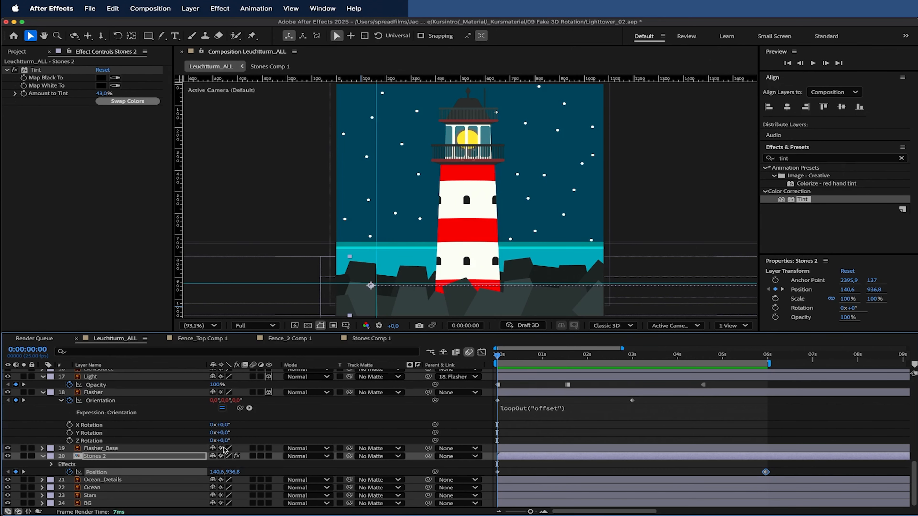
click(545, 177)
click(7, 496)
click(8, 495)
right_click(92, 496)
click(150, 451)
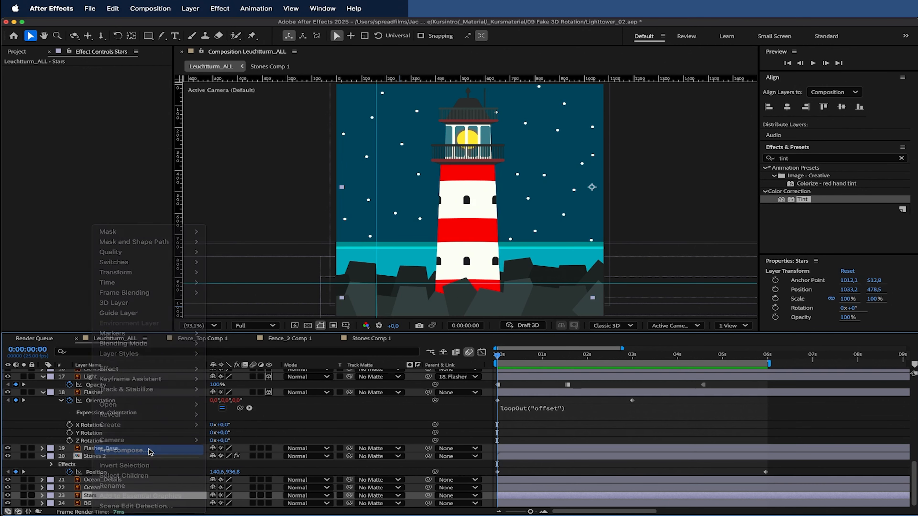
key(Return)
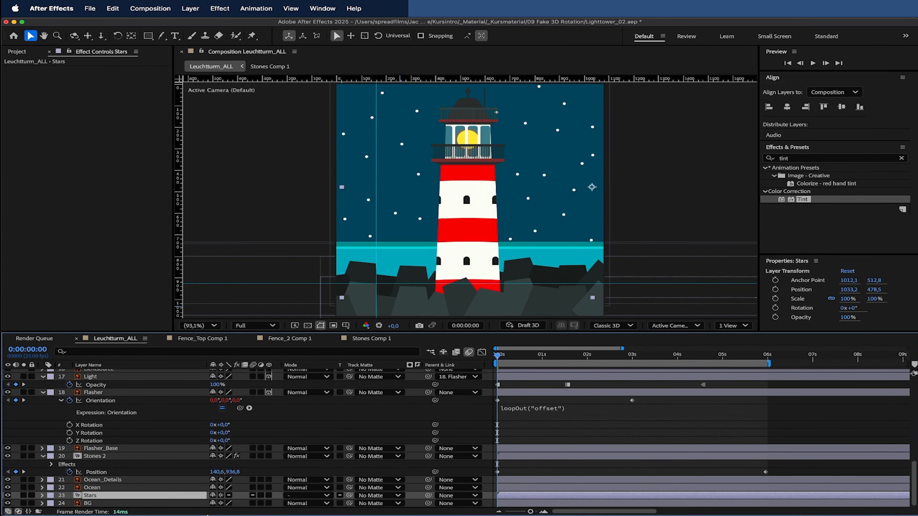
Step: Open the Stars precomposition and double its composition width
double_click(174, 500)
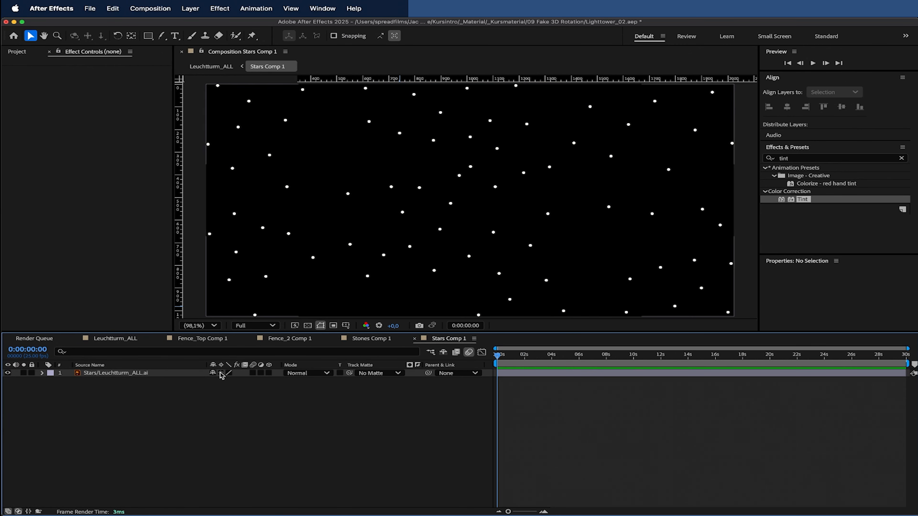
key(comma)
key(comma)
right_click(293, 387)
click(325, 409)
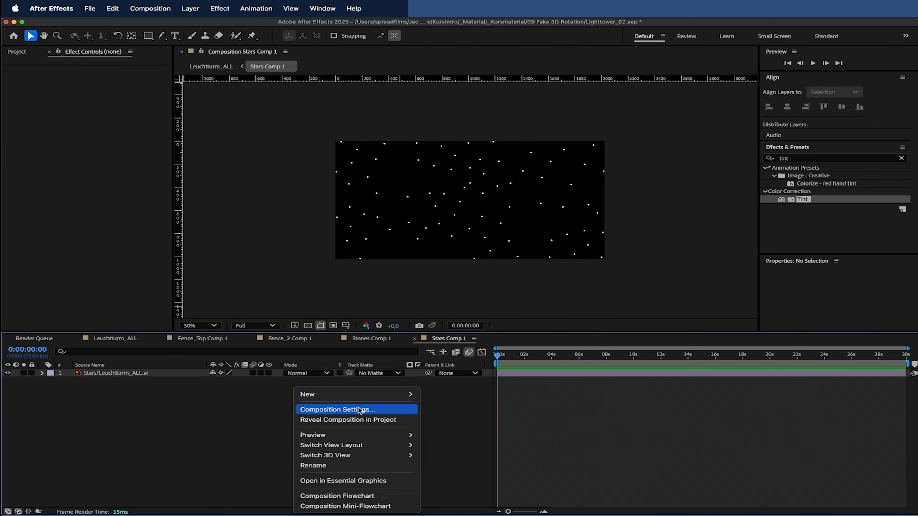
click(397, 217)
text(*2)
key(Return)
Step: Duplicate the star artwork and lay the two layers side by side across the widened composition, the copy at X 3177
click(409, 219)
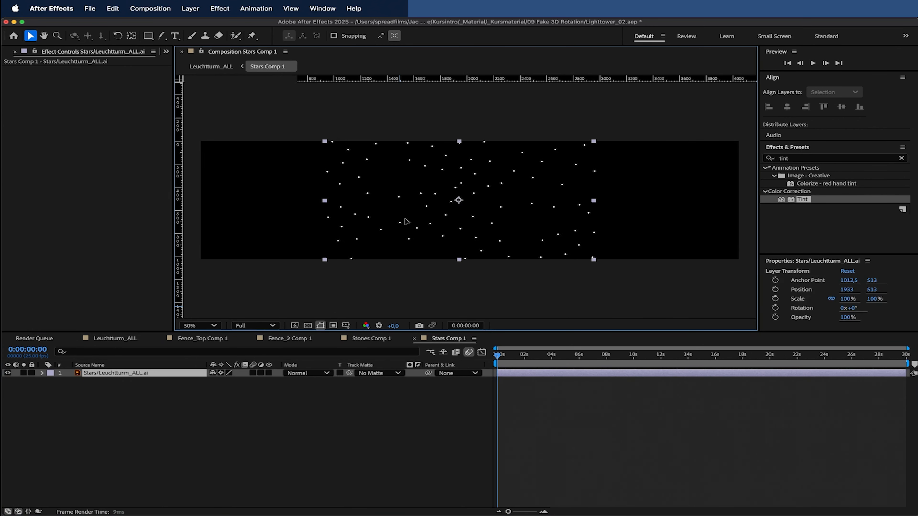
key(cmd+d)
drag(291, 225, 580, 229)
Step: Apply a red Fill effect to the duplicated star layer to tell it apart from the original
click(810, 158)
text(fill)
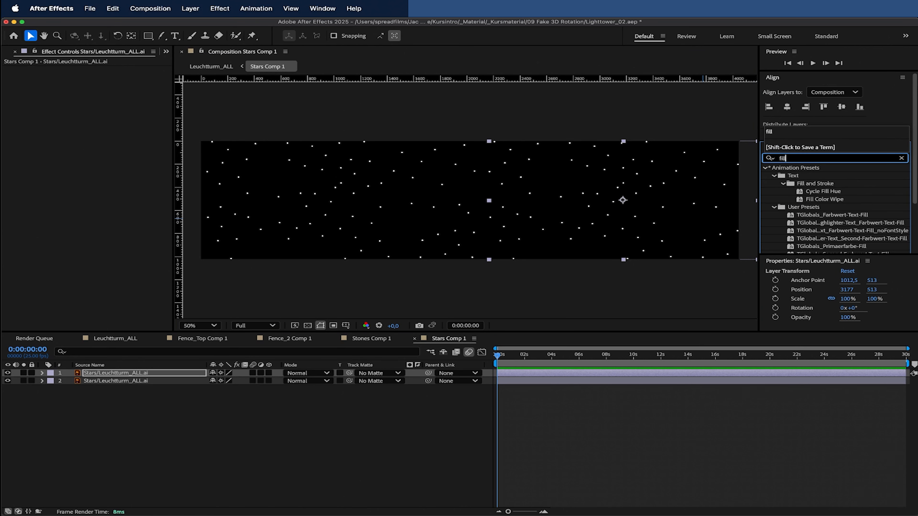
drag(800, 221, 160, 373)
click(199, 429)
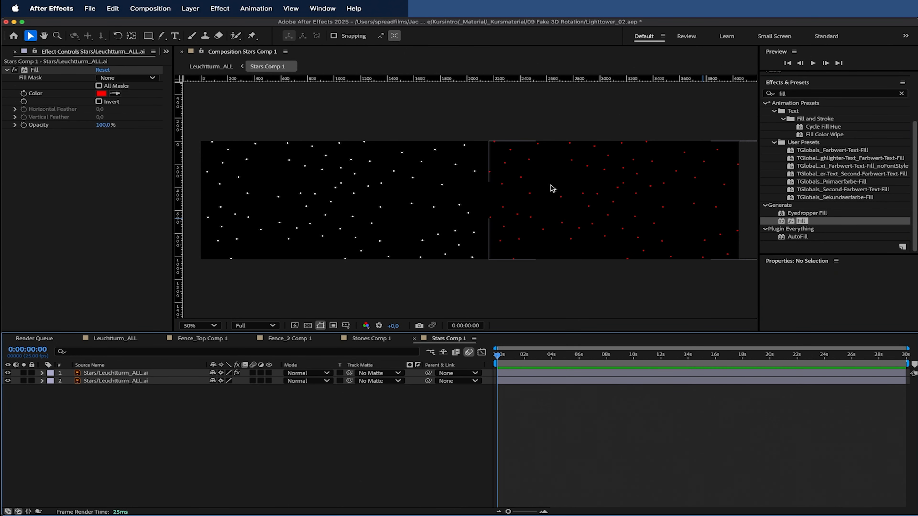
Step: Return to the Leuchtturm_ALL composition and set a Position keyframe on the Stars layer at the start
key(Tab)
click(255, 441)
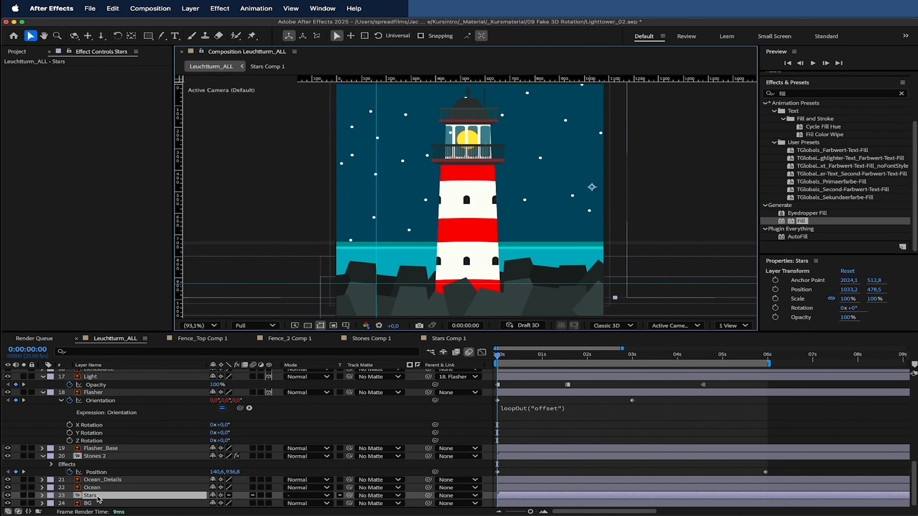
key(p)
click(70, 503)
key(space)
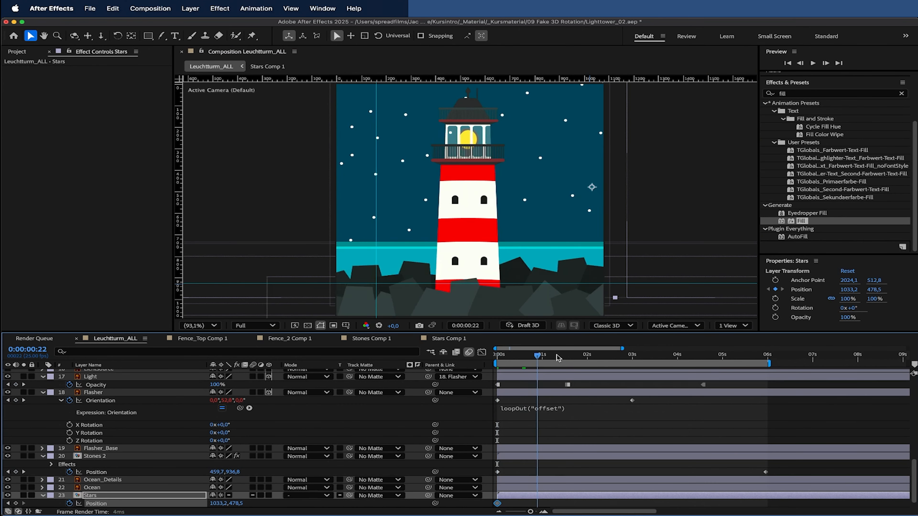
click(215, 503)
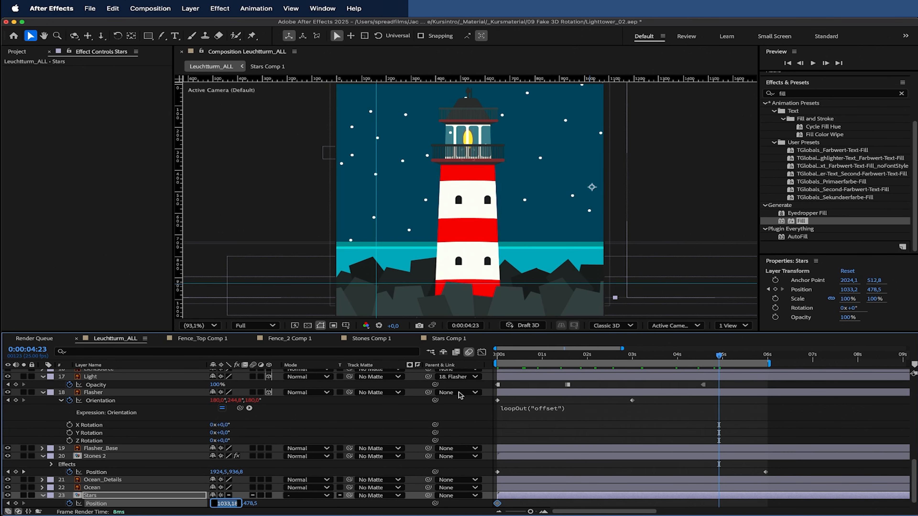
scroll(486, 187, down, 1)
scroll(487, 187, up, 1)
click(216, 326)
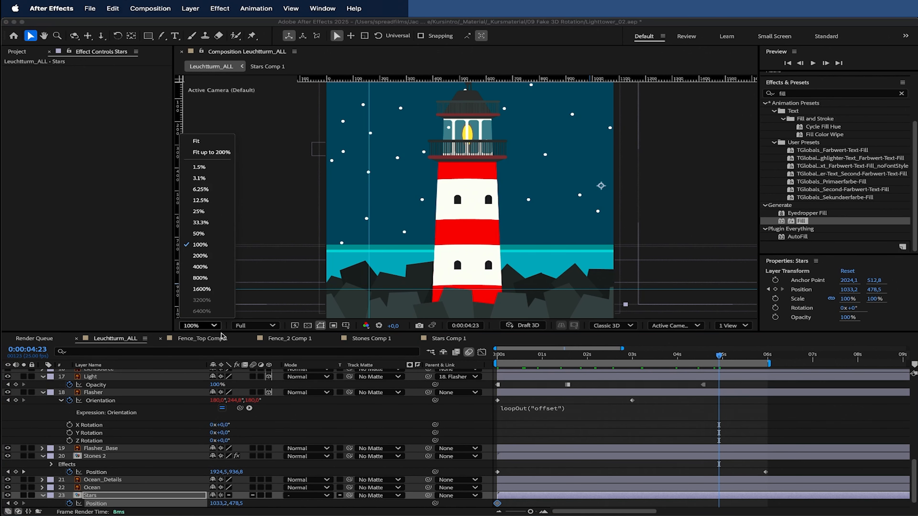
click(211, 152)
Step: Set the Stars layer's Position to 1070,2, 536,5 at the first frame
click(499, 355)
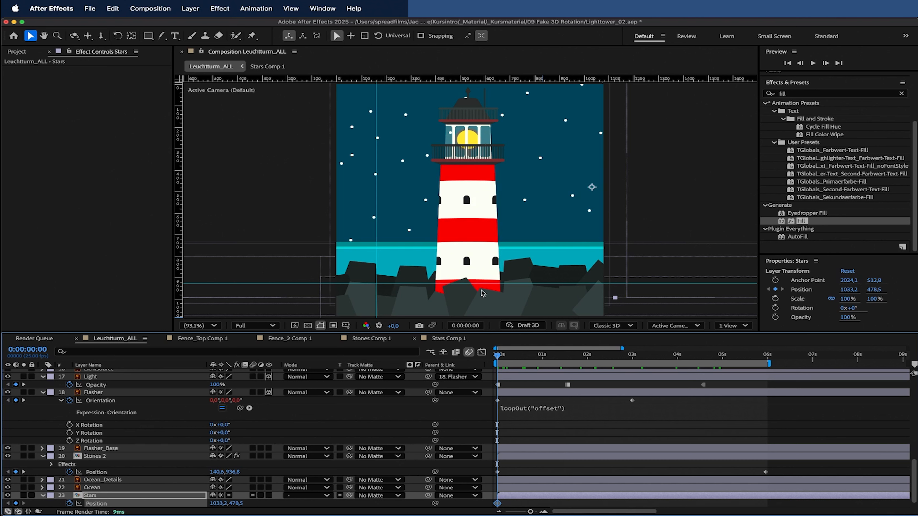
drag(240, 504, 277, 496)
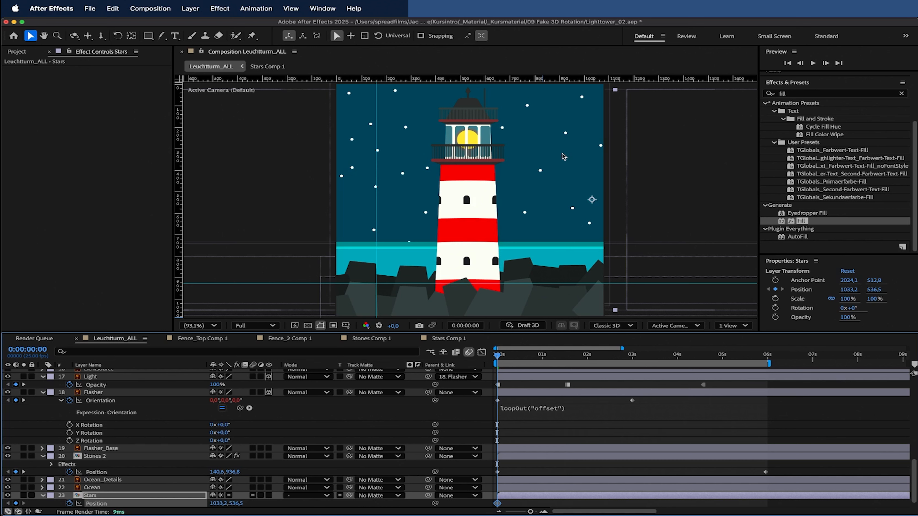
drag(219, 505, 245, 504)
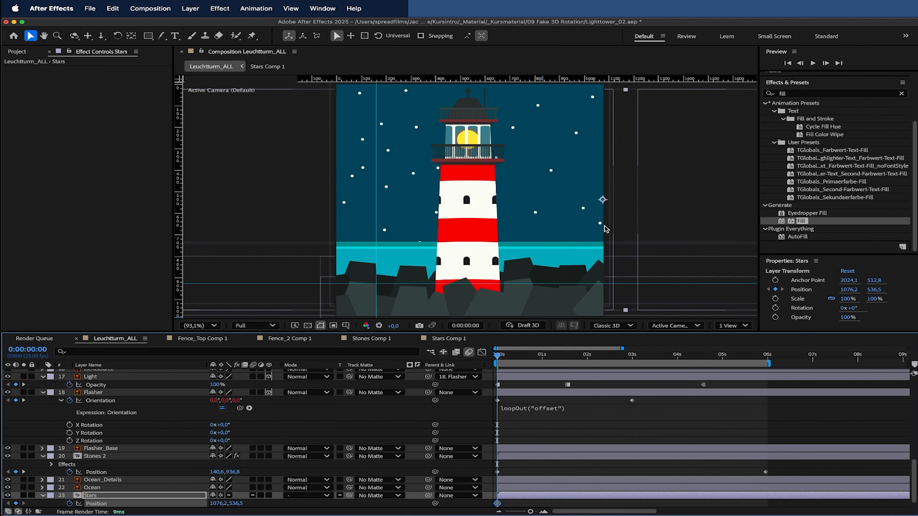
drag(216, 502, 214, 503)
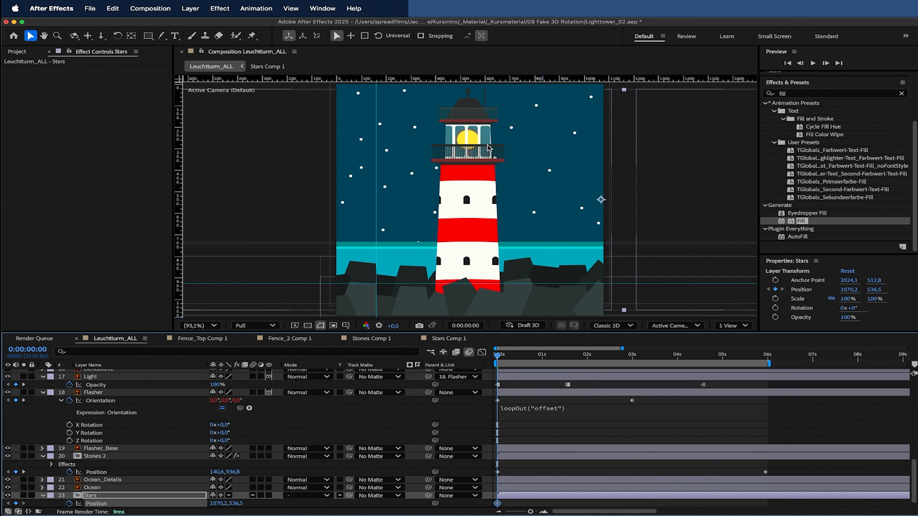
Step: Add a Stars Position keyframe shifted left at 0:00:05:24, and set the starting keyframe's X to 1988,2
drag(512, 356, 774, 371)
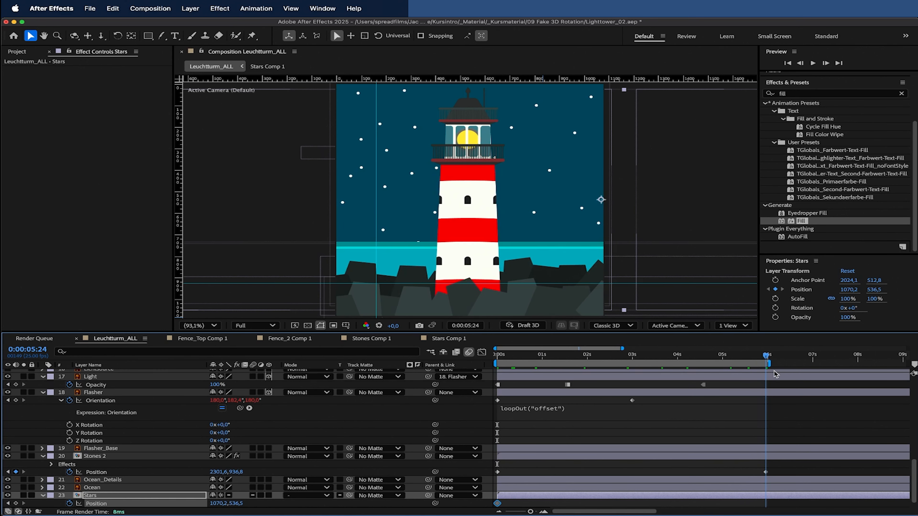
drag(216, 503, 22, 503)
key(Home)
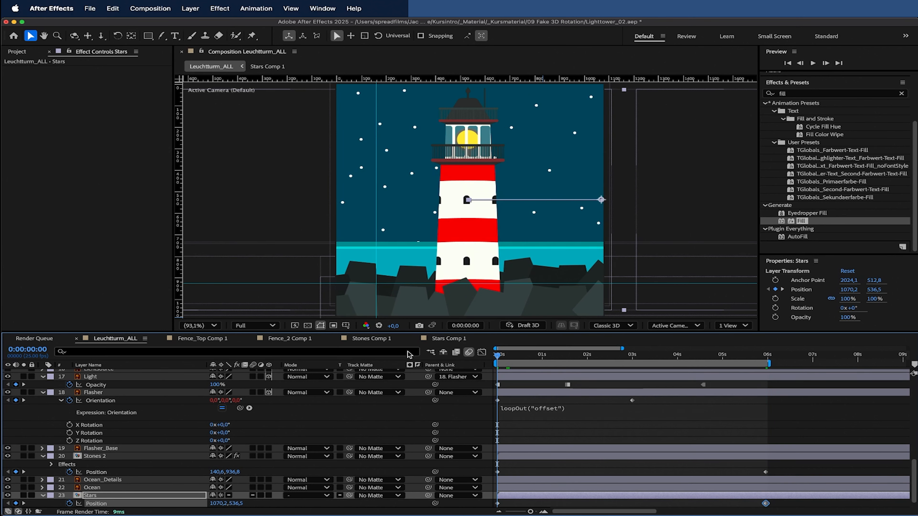
drag(251, 503, 679, 481)
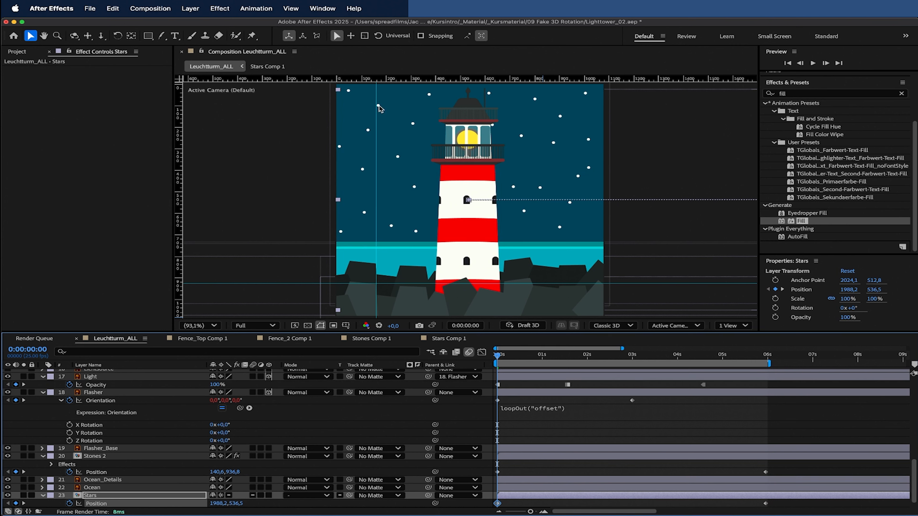
Step: Mark a star with guides, match its red copy by setting the Stars Position X to -136,8 at 0:00:05:24, and preview the loop
drag(376, 95, 391, 104)
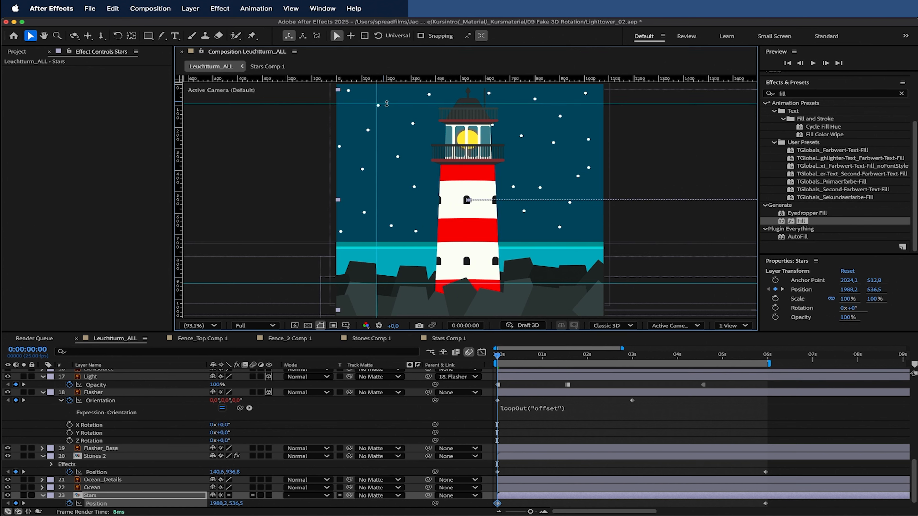
drag(541, 357, 769, 373)
drag(214, 504, 70, 504)
drag(204, 504, 117, 505)
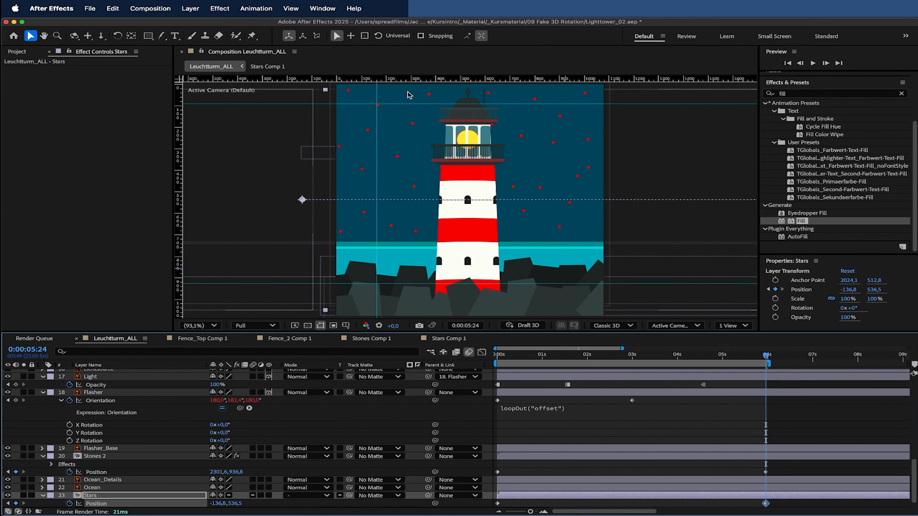
key(space)
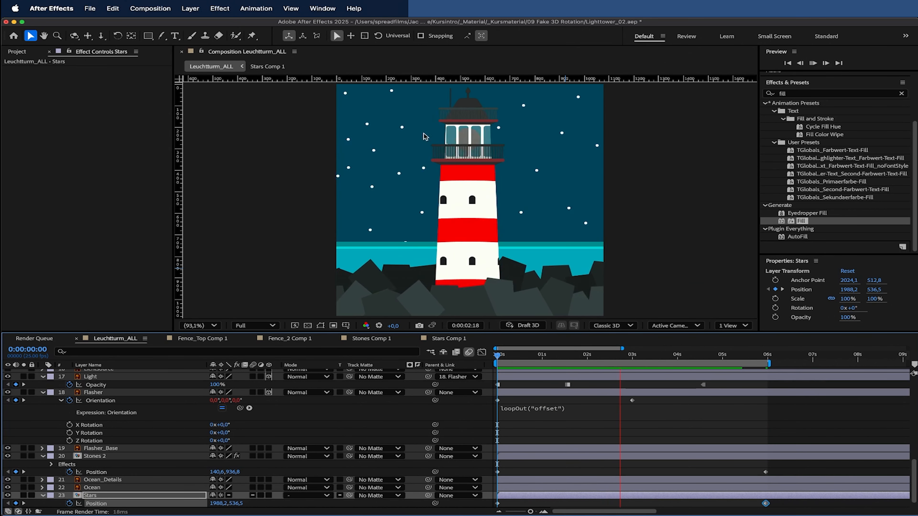
Step: Time-reverse the Stars layer's Position keyframes and preview the star movement from the first frame
key(space)
drag(498, 495, 618, 495)
key(super+z)
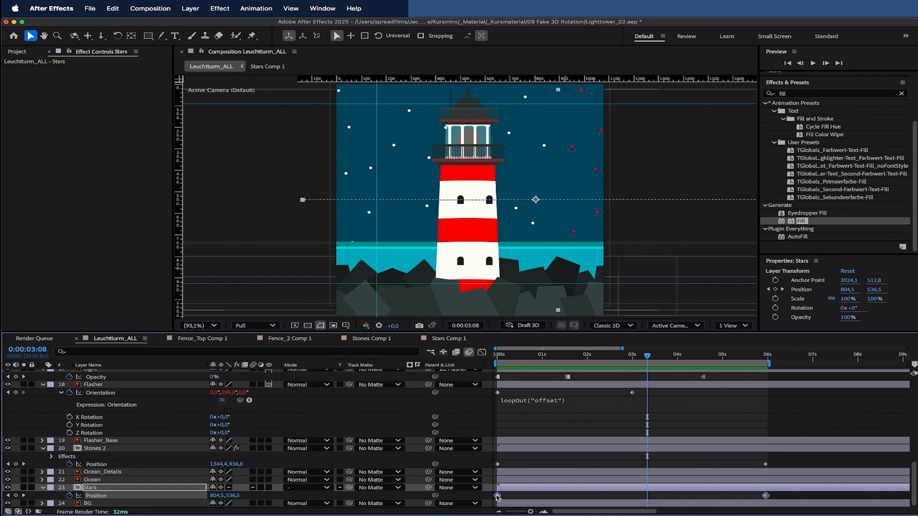
right_click(497, 495)
mouse_move(540, 507)
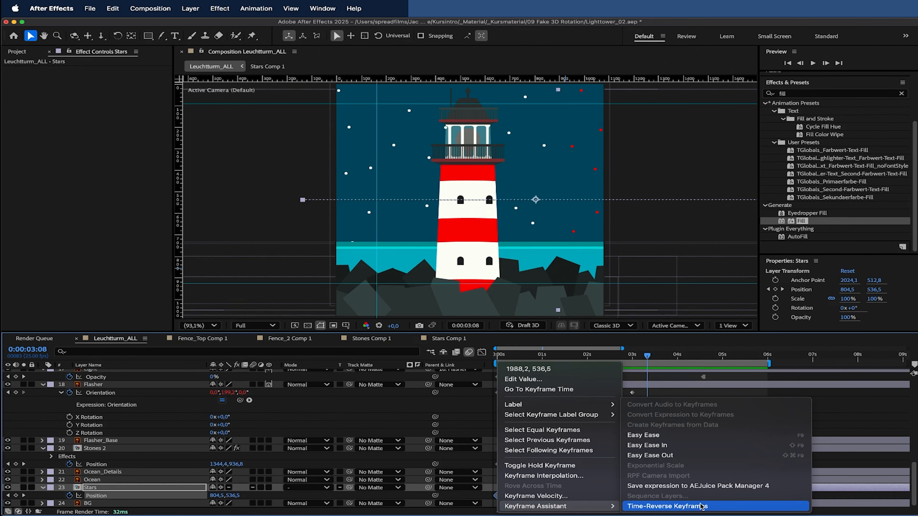
click(677, 507)
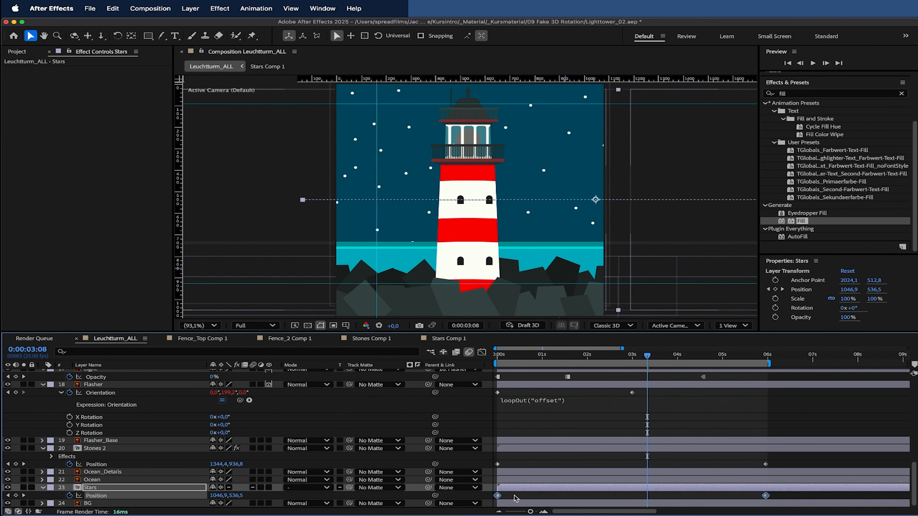
click(538, 422)
drag(500, 356, 494, 357)
key(space)
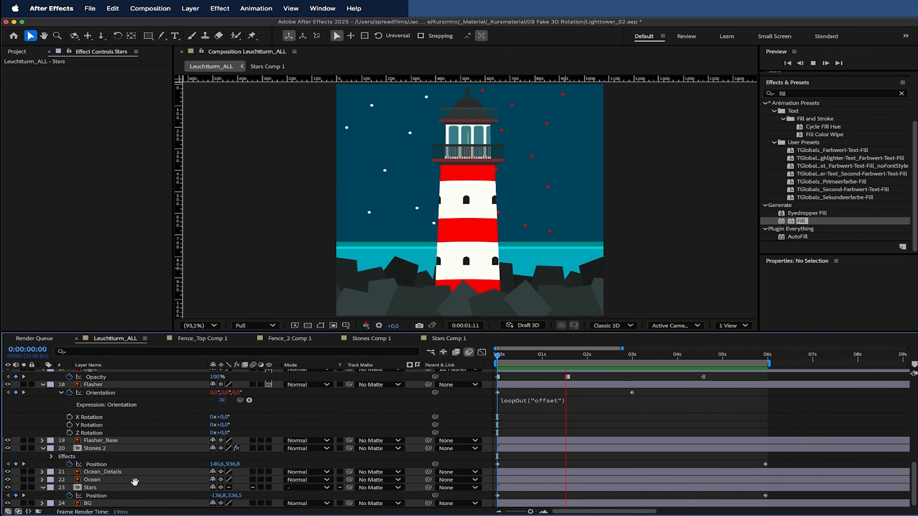
Step: Delete the Fill effect from the red star copy in Stars Comp 1
double_click(97, 488)
click(125, 374)
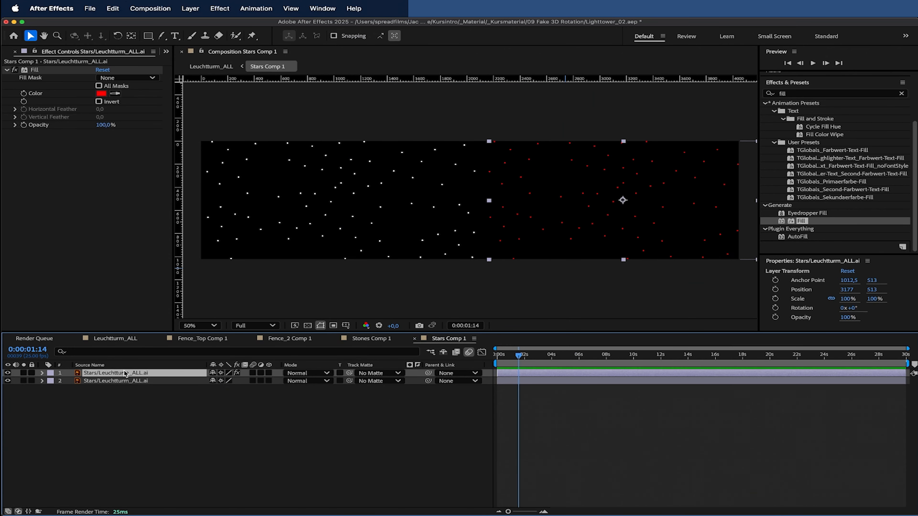
click(34, 76)
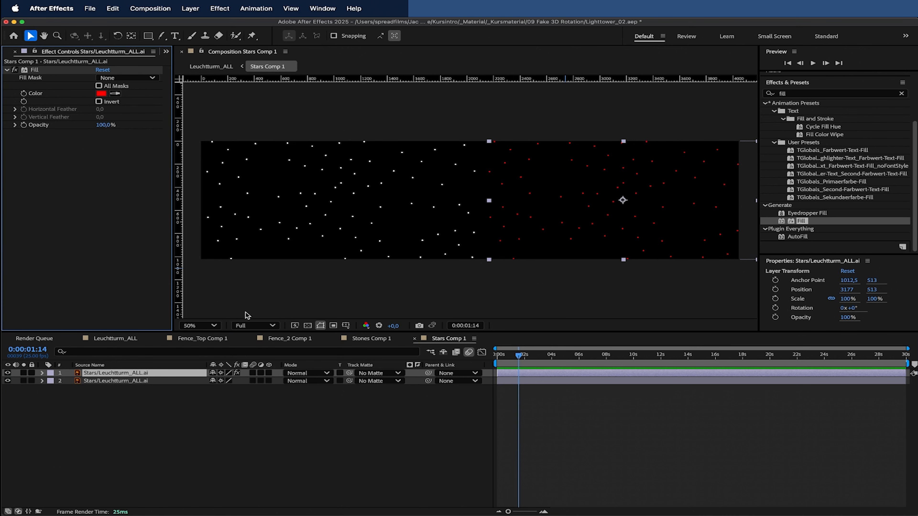
click(194, 407)
click(53, 70)
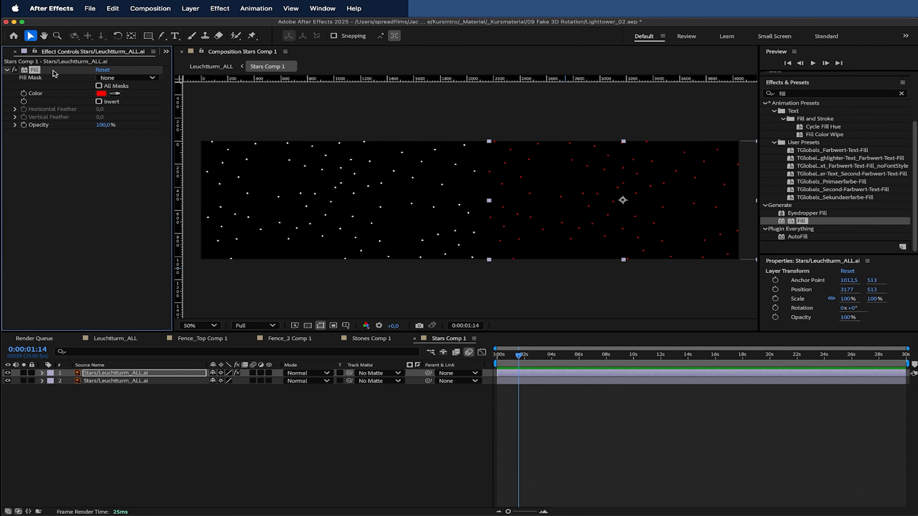
key(Delete)
Step: Return to the Leuchtturm_ALL composition and preview the looping star field
click(236, 396)
key(Tab)
click(174, 391)
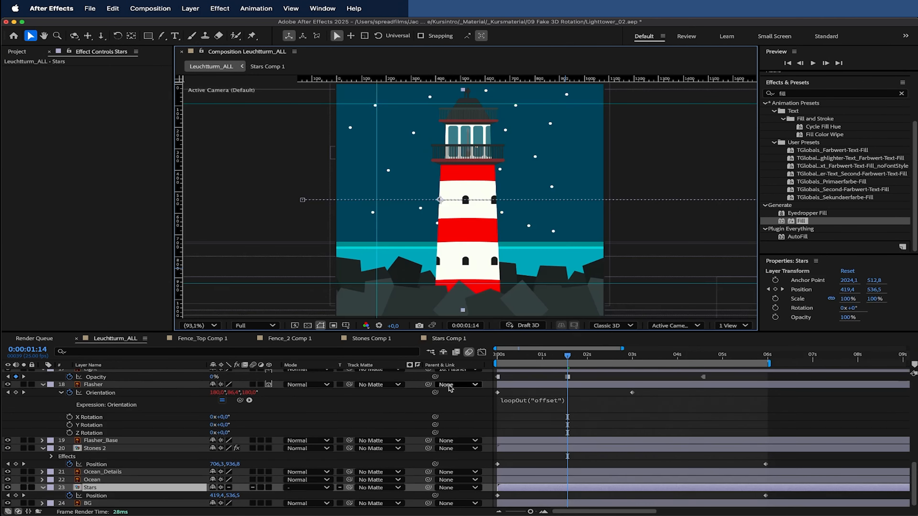
key(space)
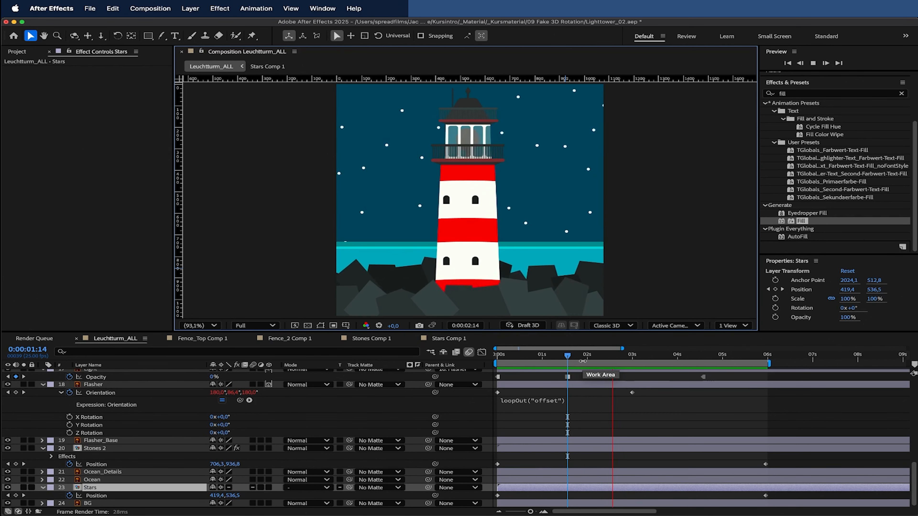
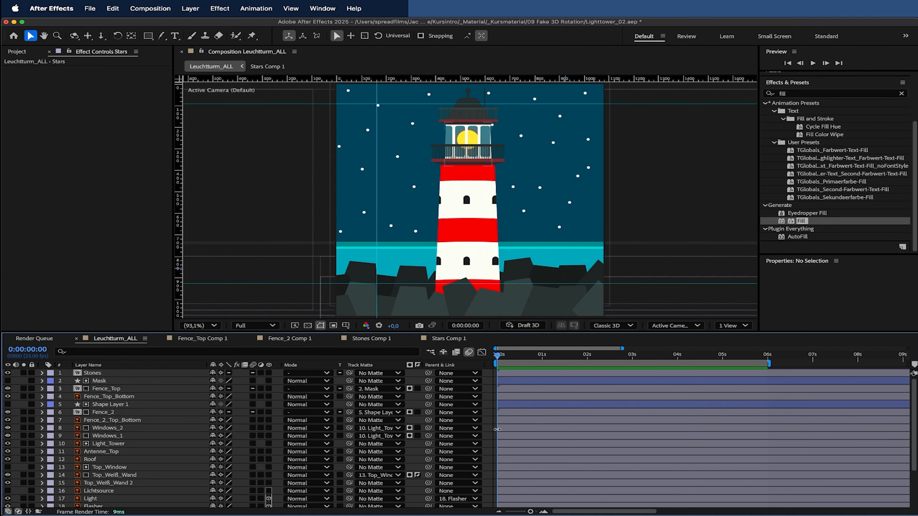
Step: Find the Glow effect and apply it to the Stars layer
click(562, 373)
scroll(549, 404, down, 5)
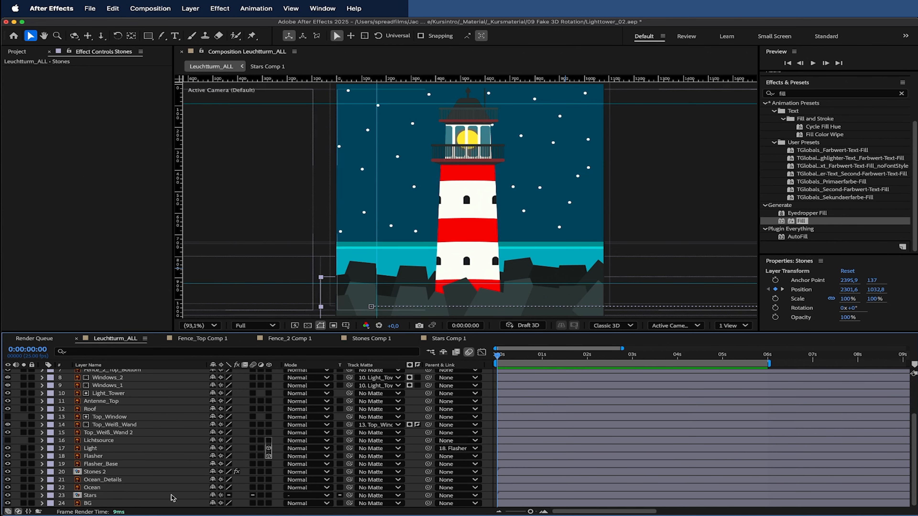
click(141, 496)
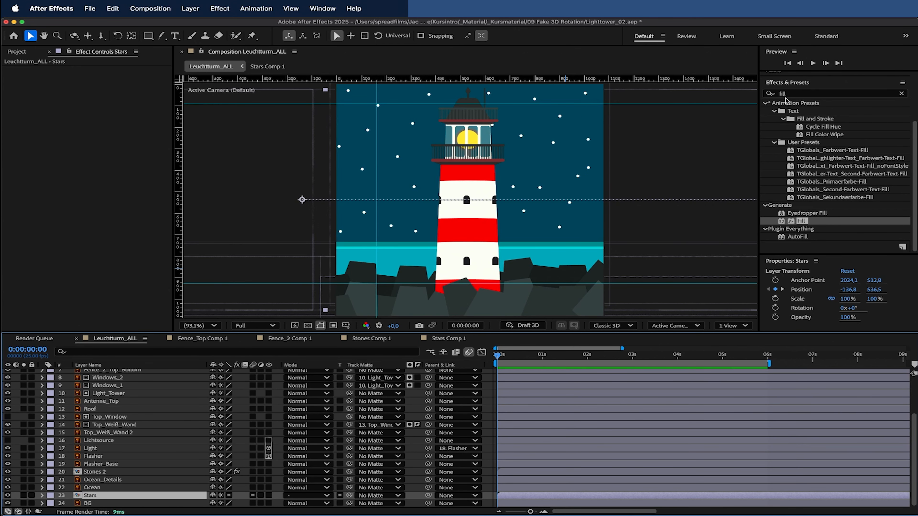
click(901, 95)
text(glow)
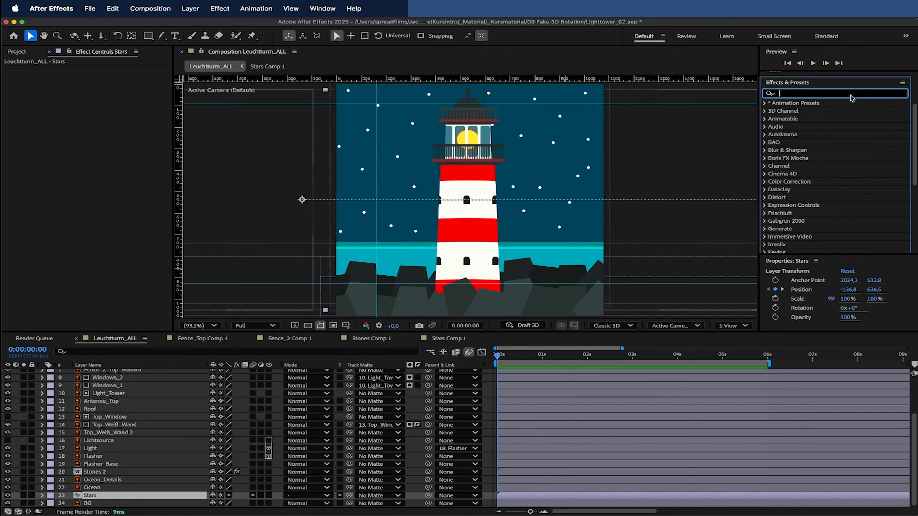
drag(804, 236, 130, 495)
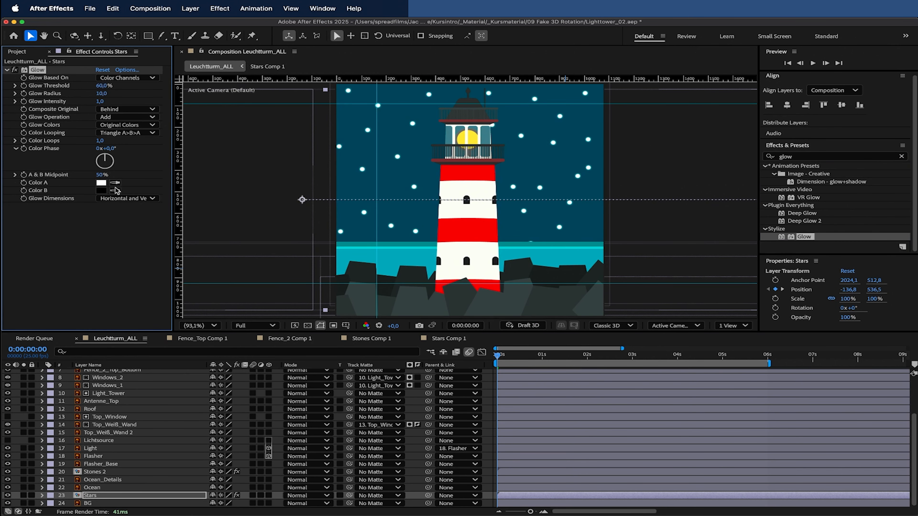
Step: Set the Stars layer's Glow Radius to 91,0, adjust its Glow Intensity and preview the result
drag(101, 94, 138, 93)
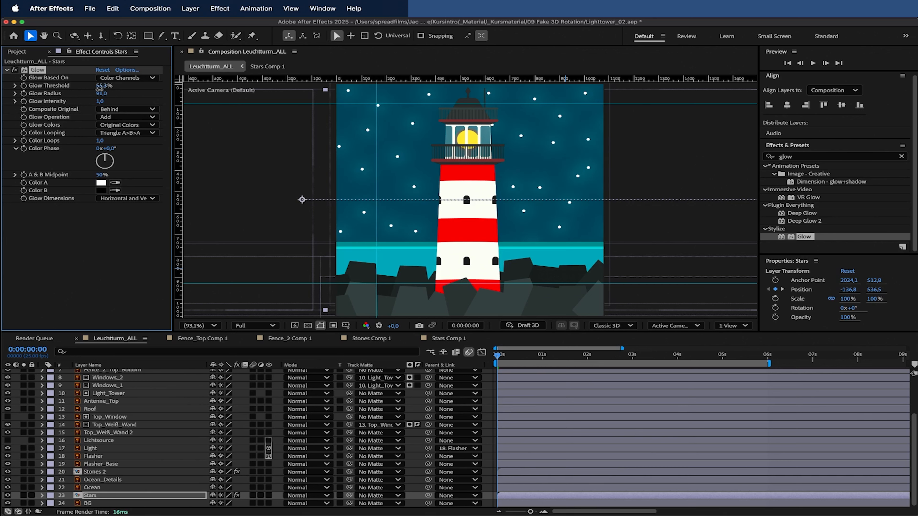
key(super+z)
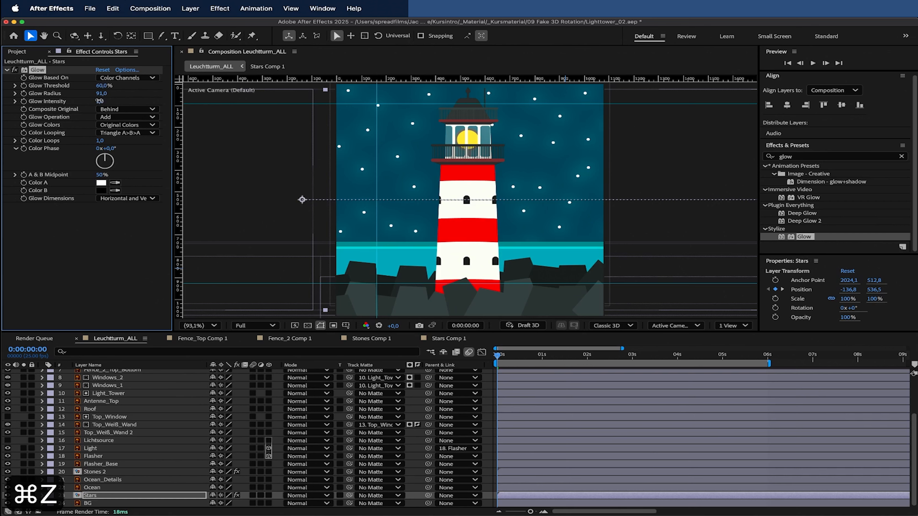
drag(68, 103, 87, 103)
key(space)
key(space)
Step: Find the Bulge effect and apply it to the foreground Stones layer
click(389, 311)
click(818, 157)
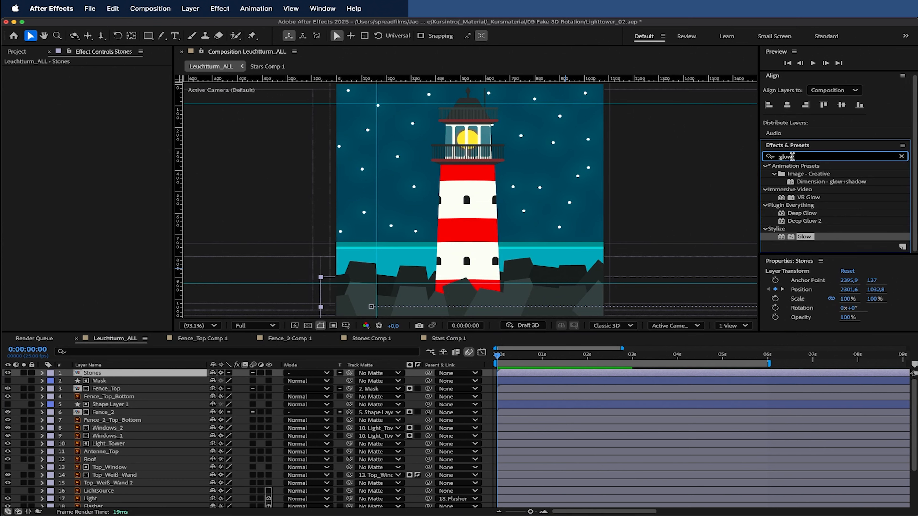
text(bulge)
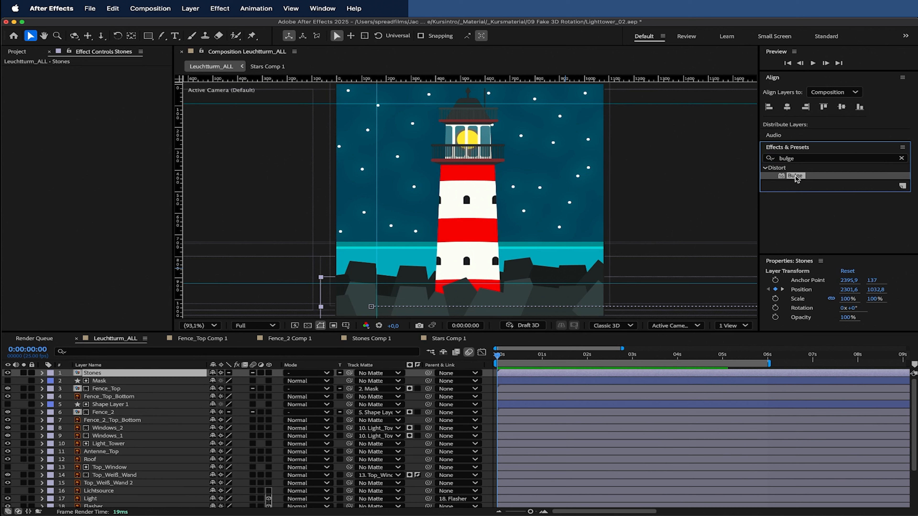
drag(797, 178, 161, 375)
Step: Set the Stones Bulge to Horizontal Radius 796,0, Vertical Radius 661,0 and Bulge Height 0,4, and check the movement
drag(101, 78, 184, 100)
drag(102, 85, 501, 154)
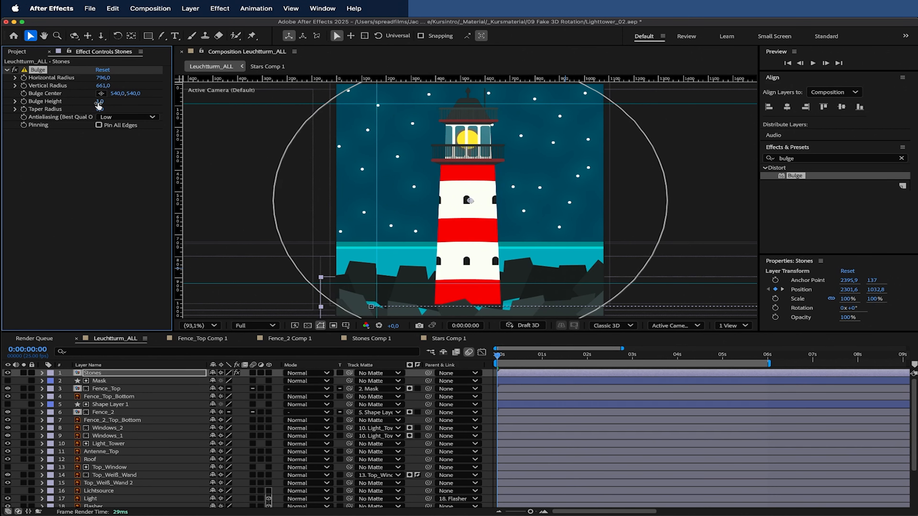
mouse_move(90, 102)
mouse_down()
mouse_move(65, 108)
mouse_move(73, 106)
mouse_up()
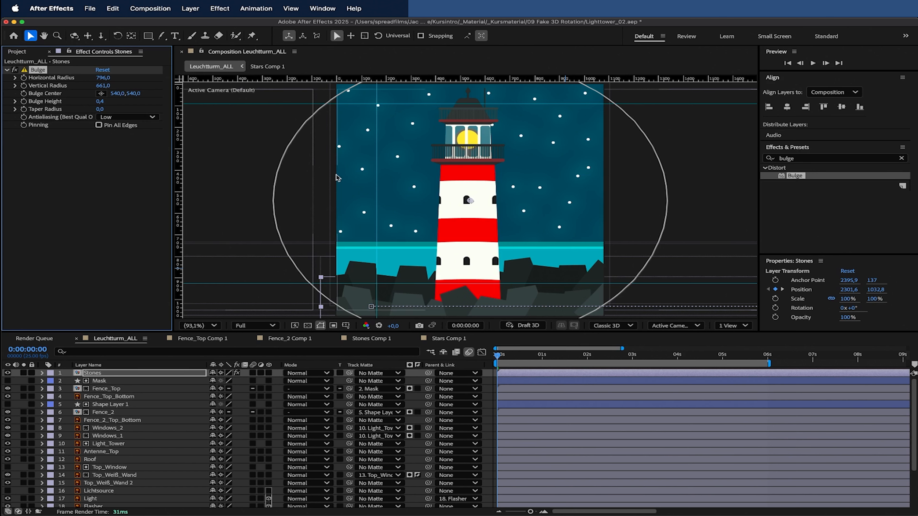
drag(510, 356, 543, 356)
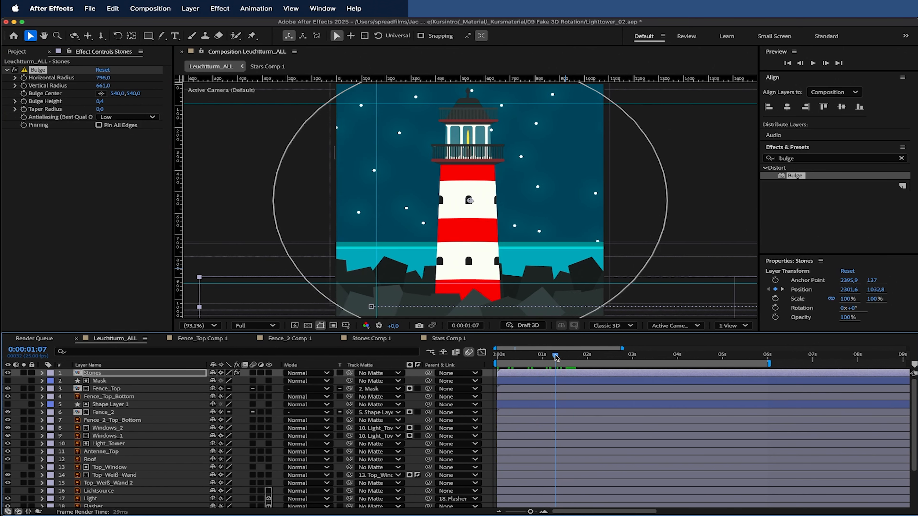
Step: Copy the Bulge effect from the Stones layer to the Stones 2 layer
click(48, 70)
key(cmd+c)
scroll(177, 439, down, 3)
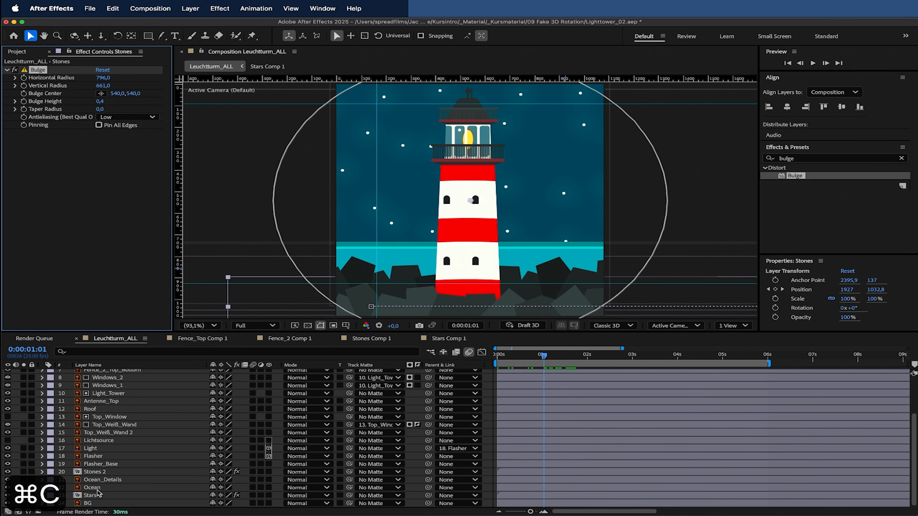
click(97, 472)
key(cmd+v)
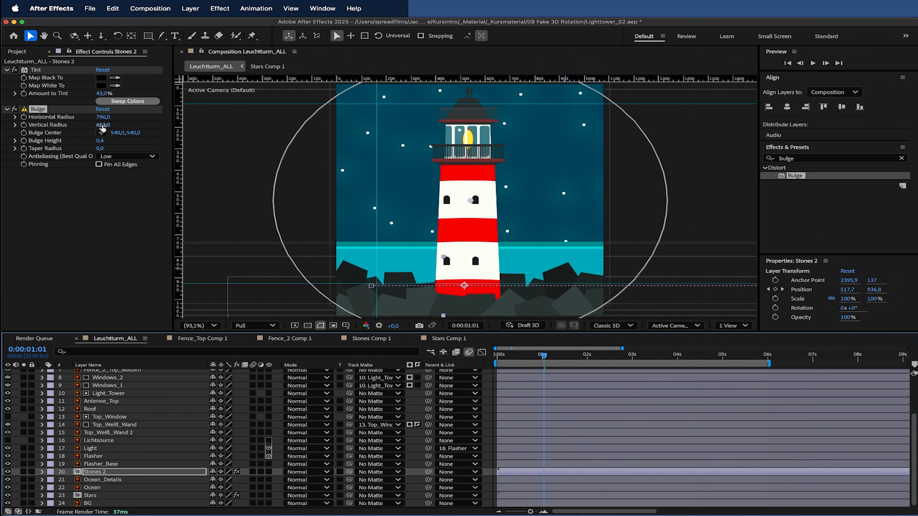
Step: Tune the Stones 2 Bulge to Horizontal Radius 638,0, Vertical Radius 559,0 and Bulge Height -0,4, previewing the background stones
drag(72, 125, 56, 152)
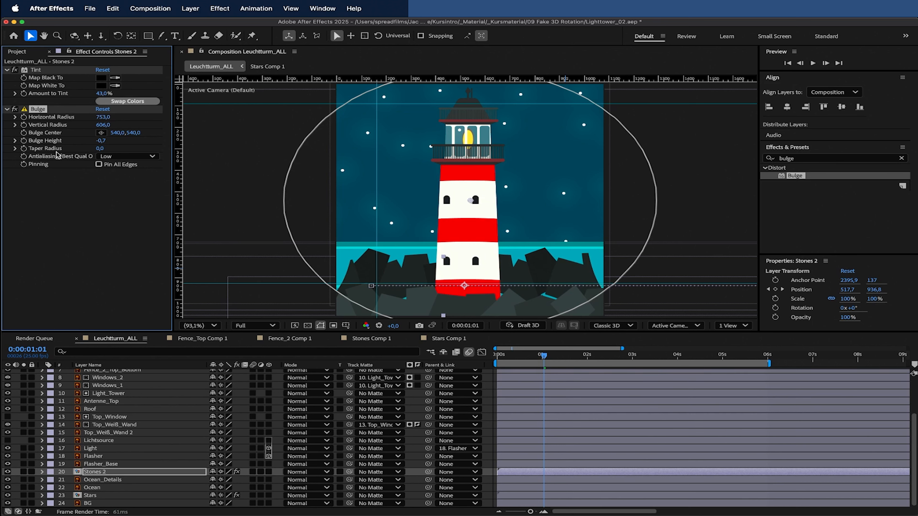
drag(97, 117, 70, 137)
key(space)
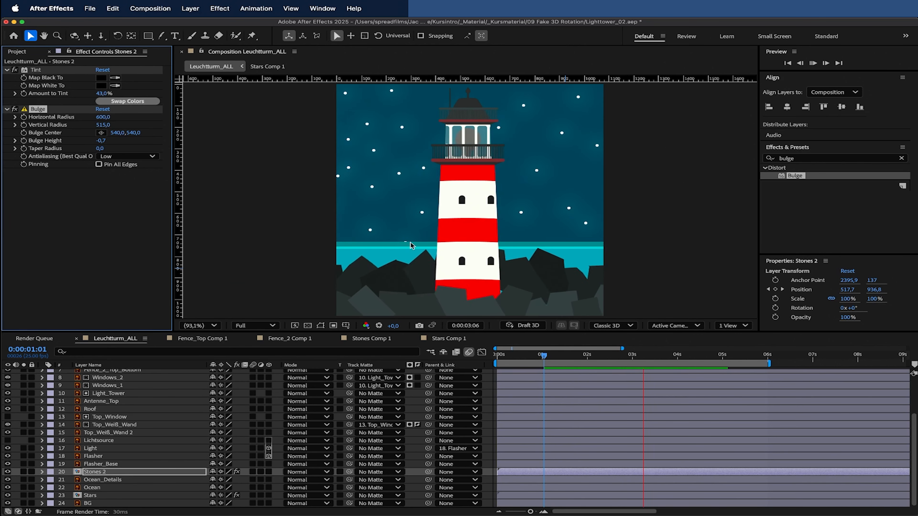
drag(103, 125, 120, 143)
key(space)
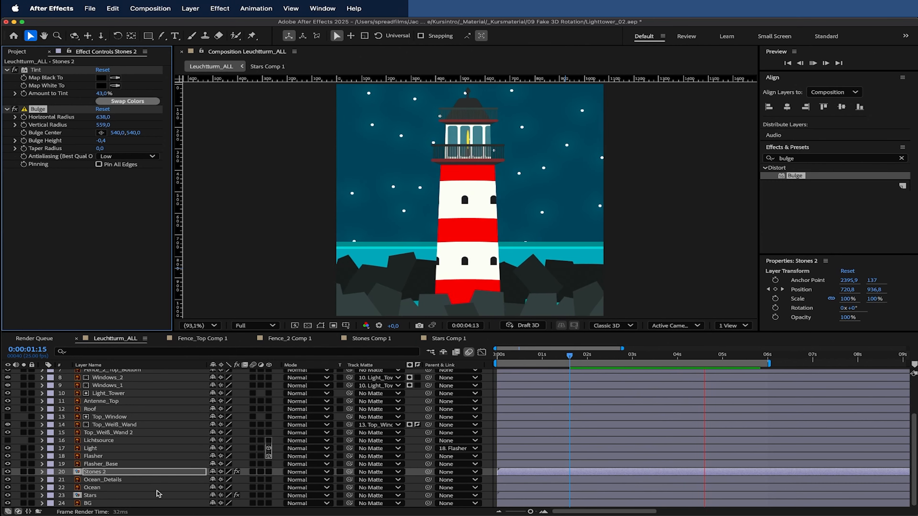
Step: Create a 1080 x 1080 px solid above Ocean_Details, with its color sampled from the dark background stones
click(155, 481)
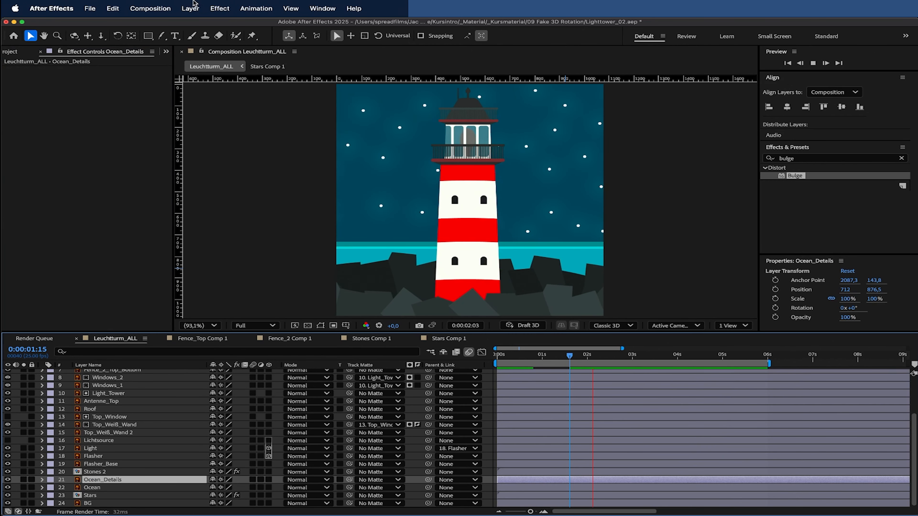
click(195, 10)
mouse_move(195, 24)
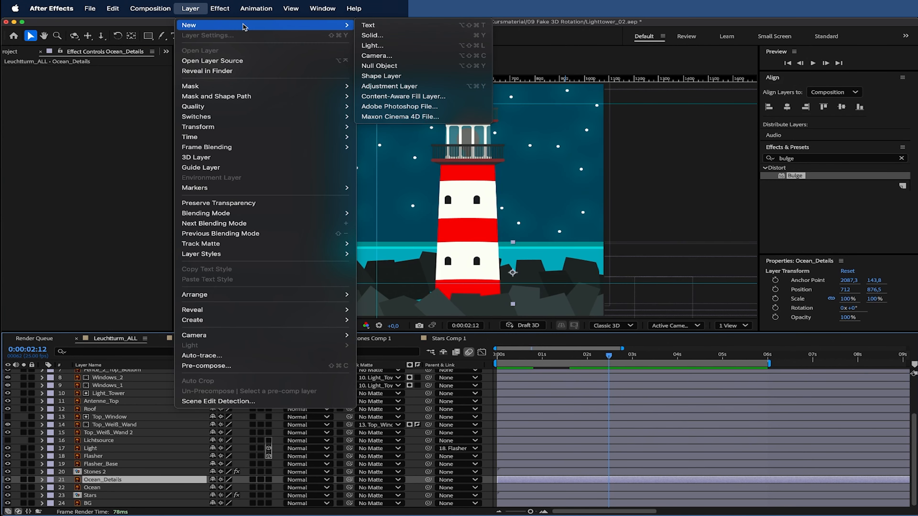
click(410, 37)
drag(529, 167, 278, 141)
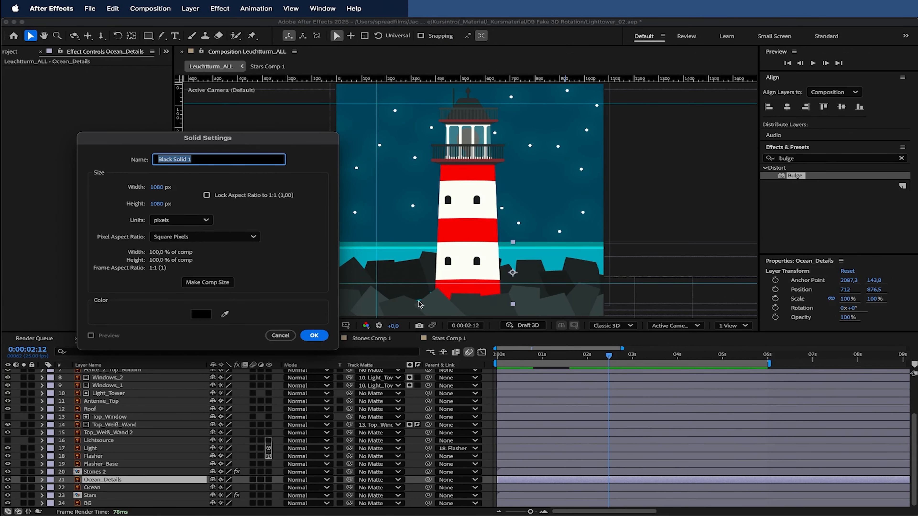
click(224, 314)
click(379, 276)
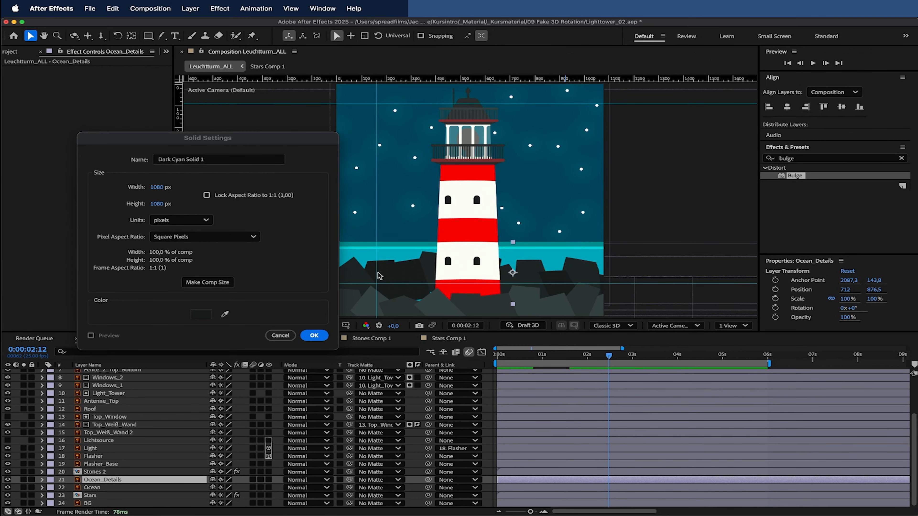
click(313, 336)
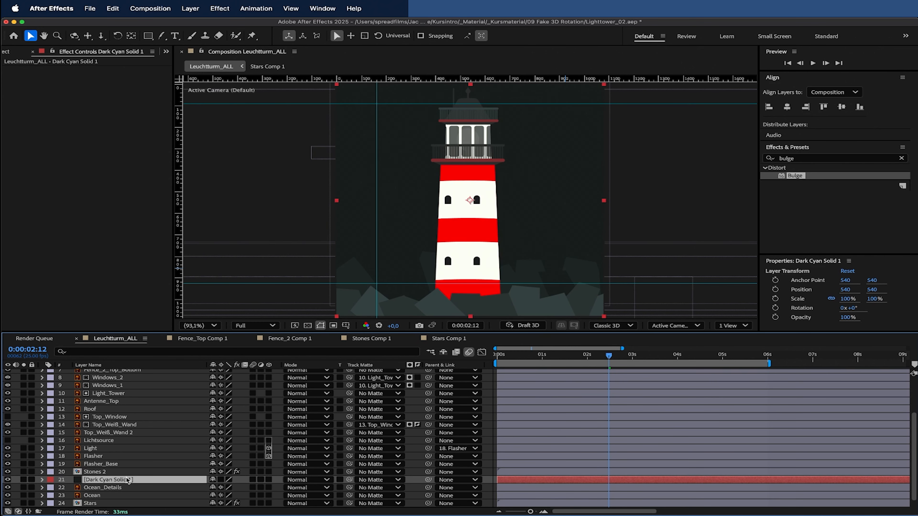
Step: Move the dark solid down to Position 540,0, 1480,0 behind the stones, preview from the start and save the project
key(p)
drag(233, 488, 279, 488)
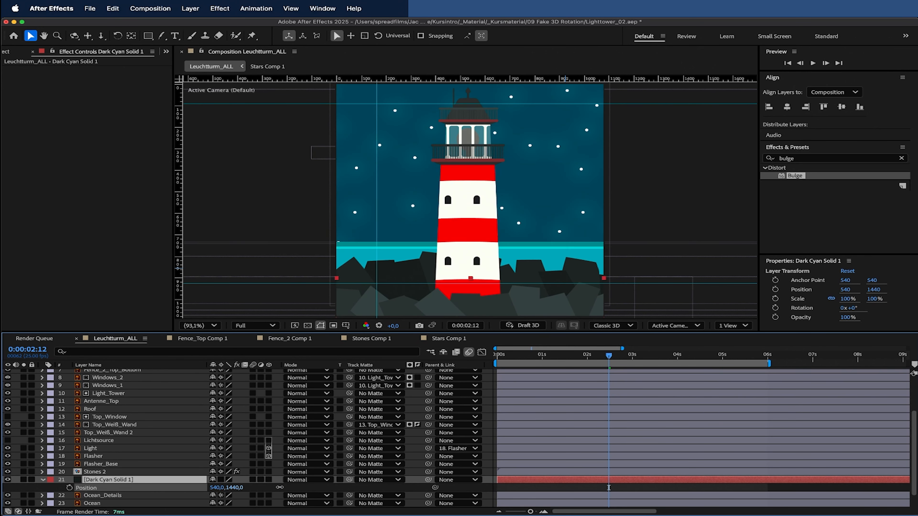
key(Home)
key(space)
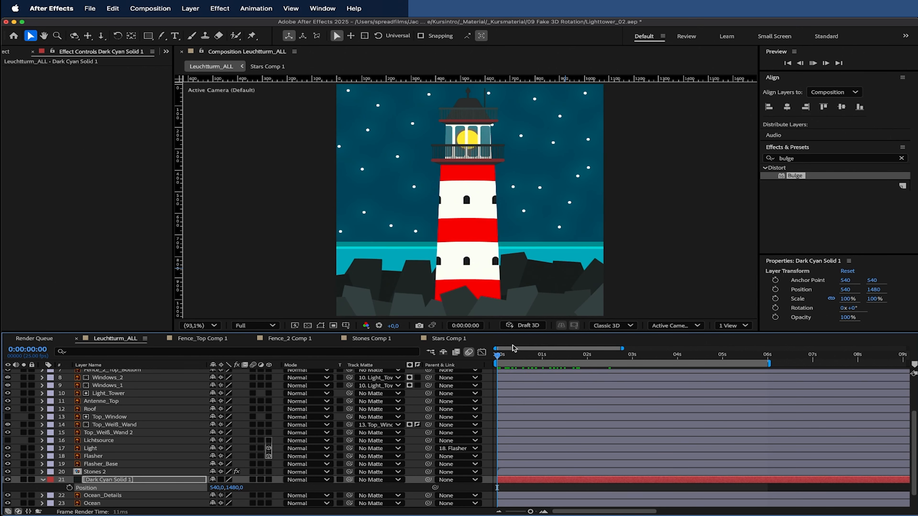
key(super+s)
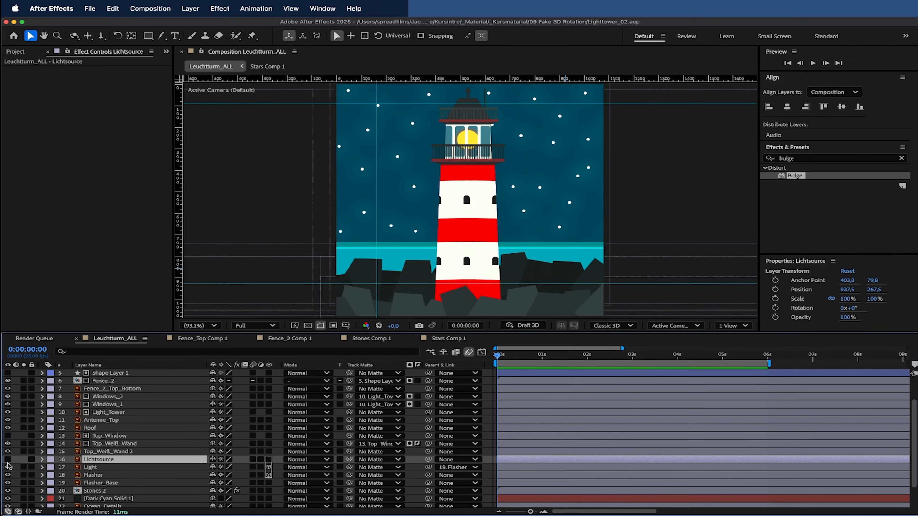
Step: Make the Lichtsource layer visible
click(7, 460)
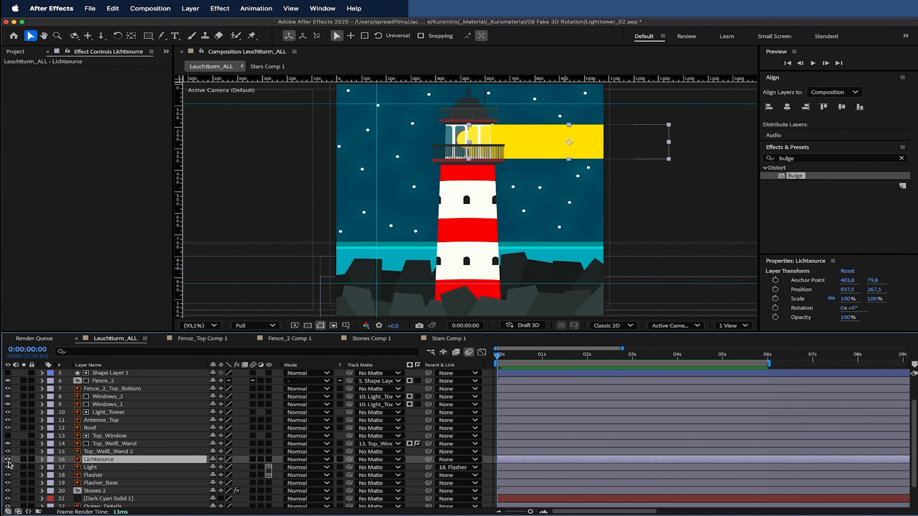
Step: Reveal the keyframes of all layers, select only Lichtsource, and set the current time to 0:00:01:14
key(space)
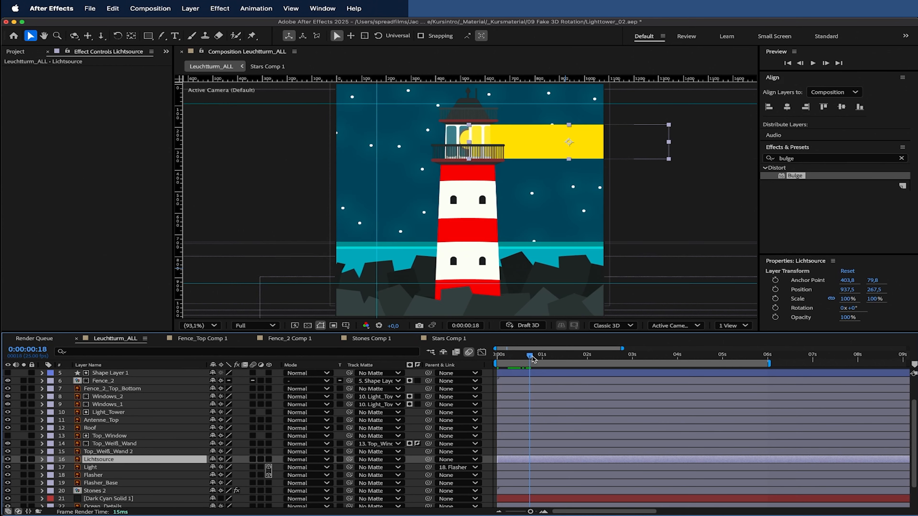
key(super+a)
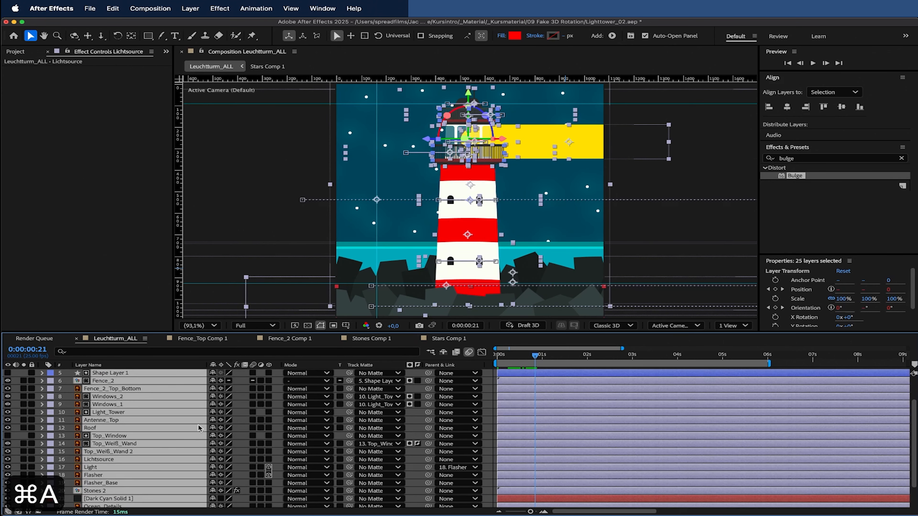
key(u)
scroll(173, 452, down, 3)
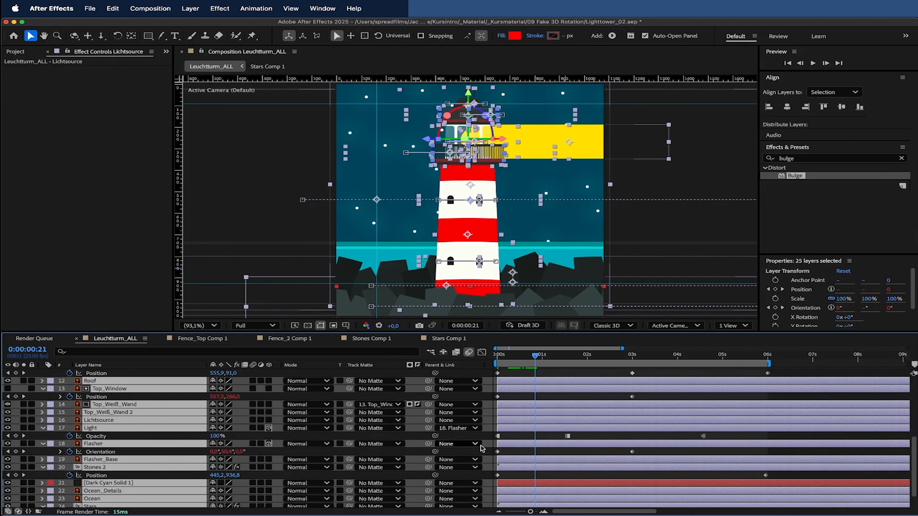
click(530, 433)
click(318, 420)
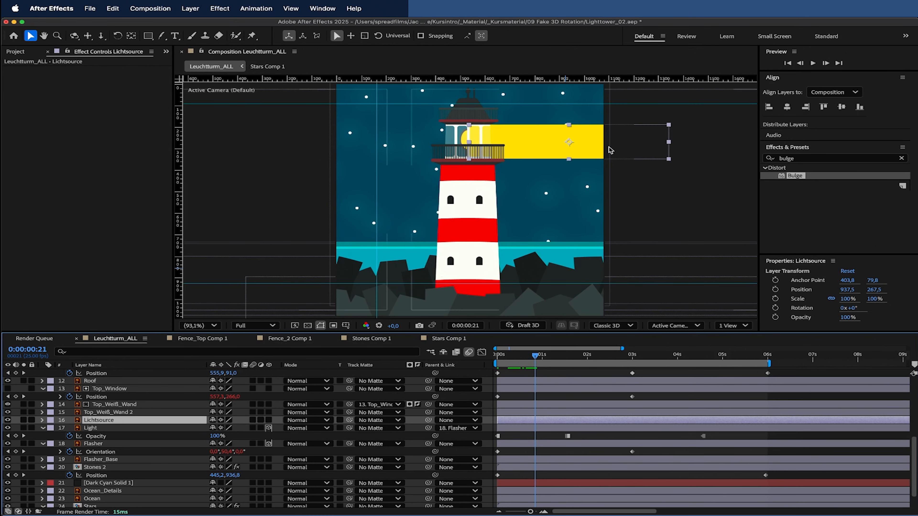
drag(535, 356, 568, 357)
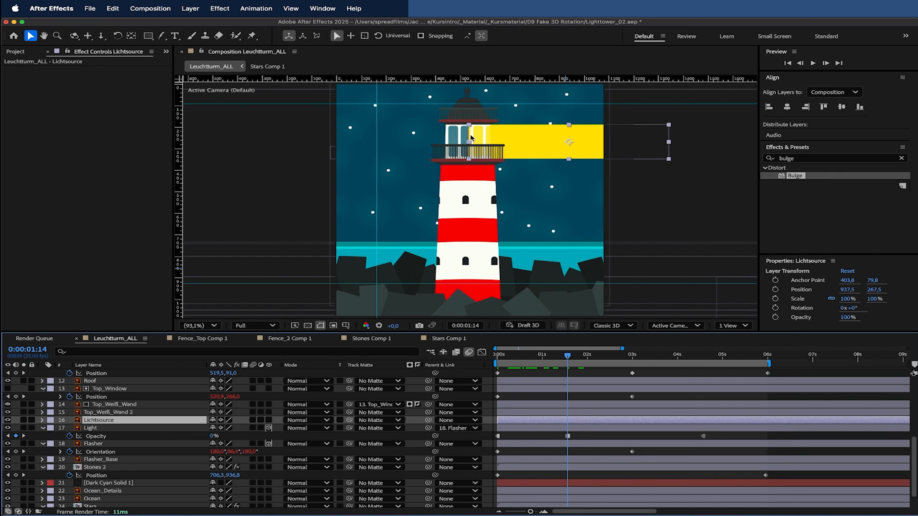
Step: Convert the Lichtsource vector layer into a shape layer and delete the original layer
right_click(109, 424)
mouse_move(163, 425)
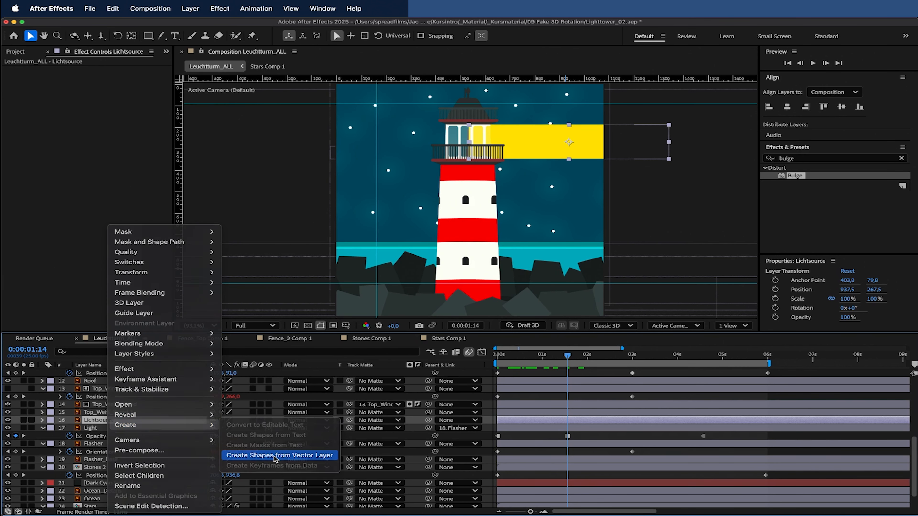
click(276, 455)
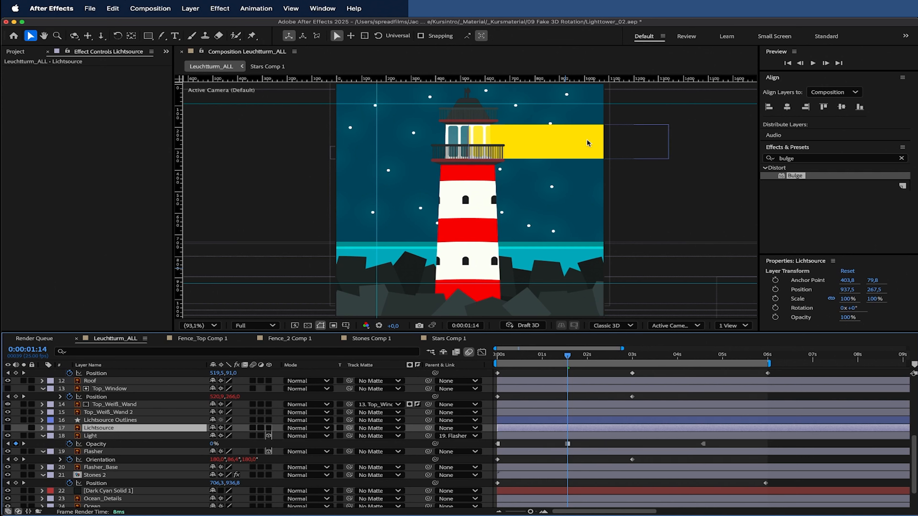
key(Delete)
Step: Select Path 1 of Lichtsource Outlines and narrow the beam's inner end inside the lantern by bringing its two corner points closer together
click(141, 420)
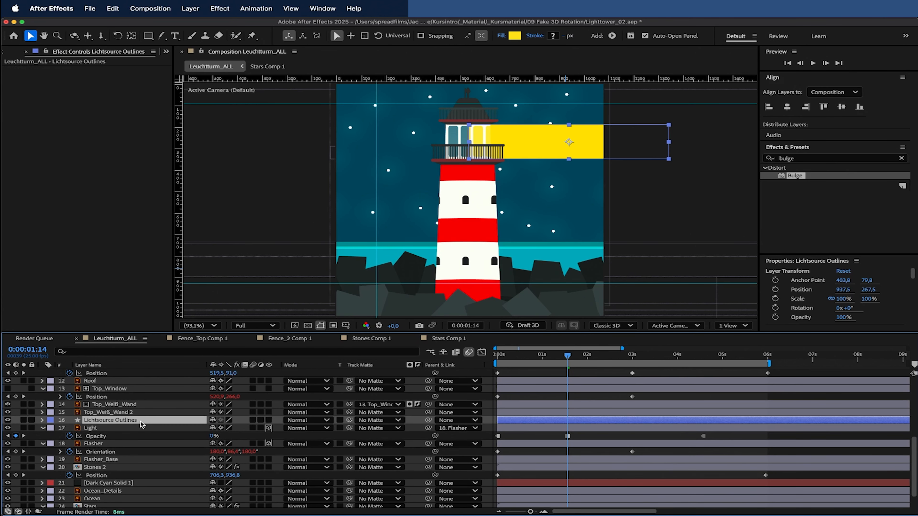
click(42, 420)
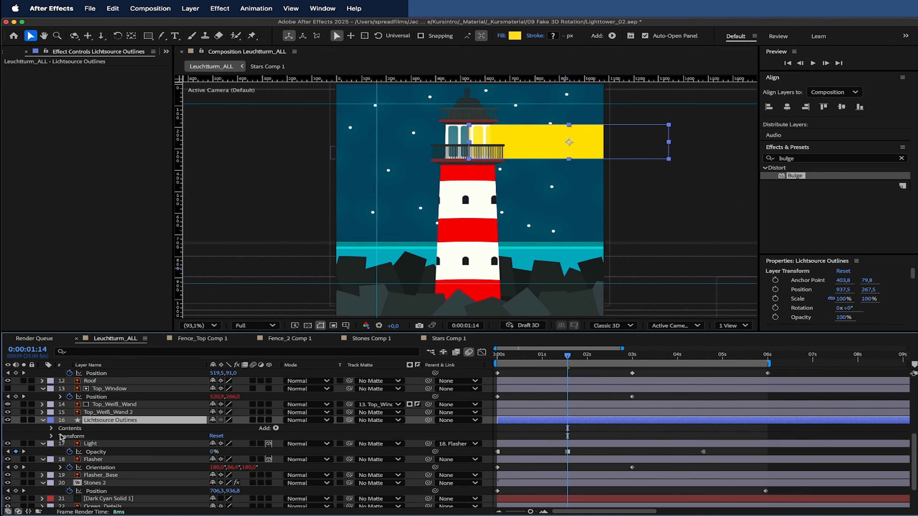
click(53, 428)
click(61, 436)
click(82, 444)
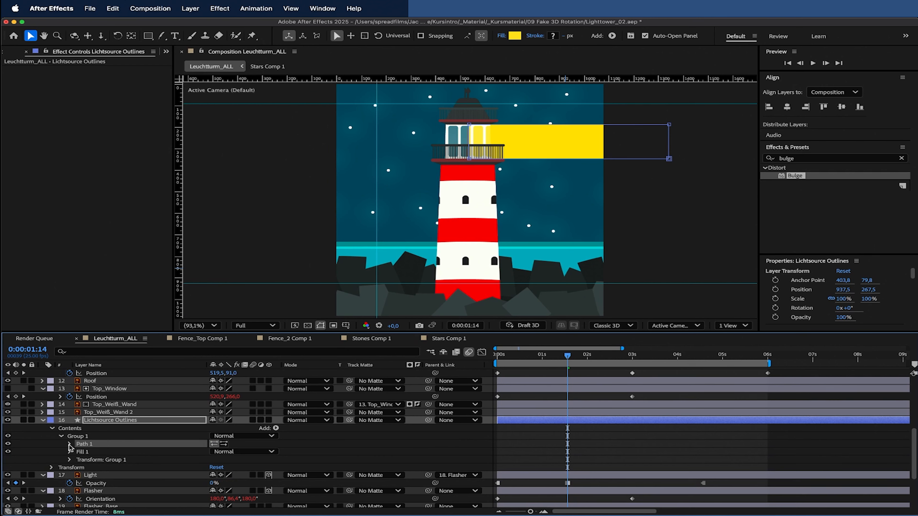
click(69, 444)
scroll(470, 126, up, 3)
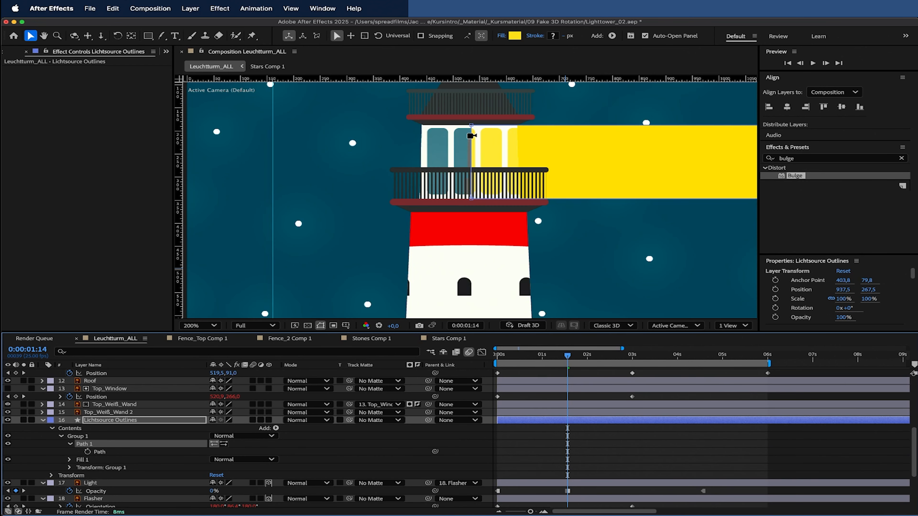
drag(471, 127, 471, 144)
drag(472, 200, 472, 178)
Step: Widen the beam's outer end beyond the canvas edge by spreading its two corner points up and down into a cone
scroll(474, 179, down, 2)
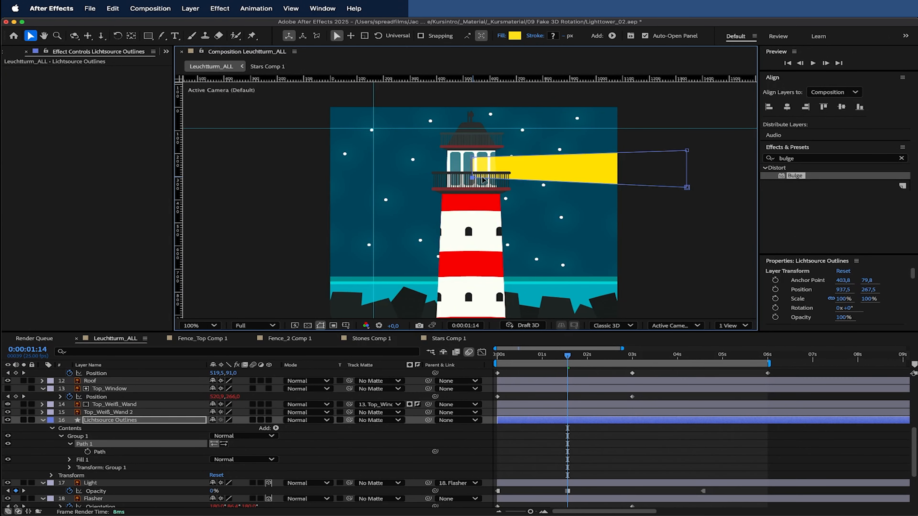
drag(687, 188, 687, 205)
drag(686, 150, 688, 130)
drag(686, 203, 687, 210)
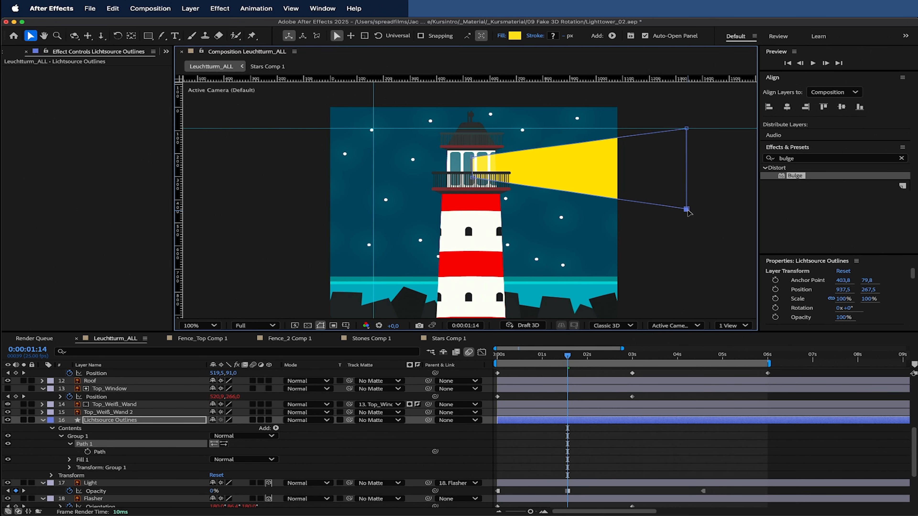
Step: Make Lichtsource Outlines a 3D layer, parent it to Flasher, and preview the animation from the start
click(43, 420)
click(268, 420)
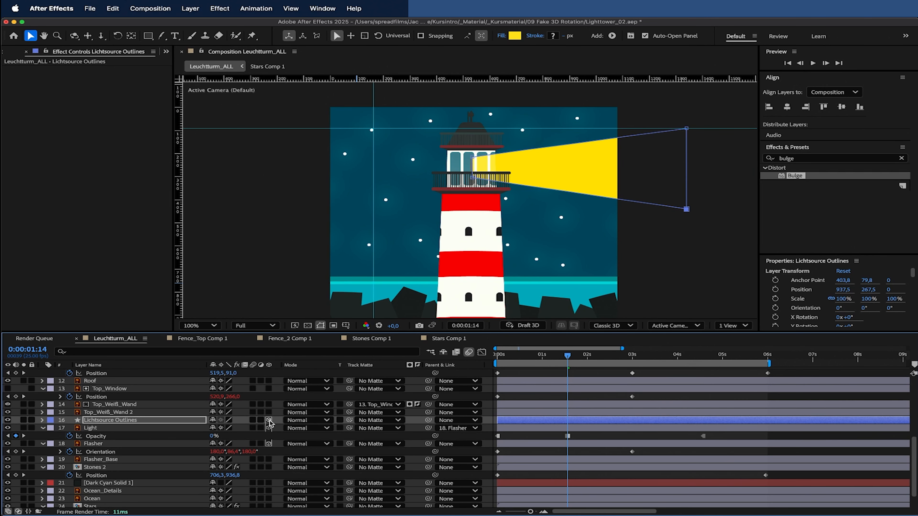
drag(428, 420, 122, 448)
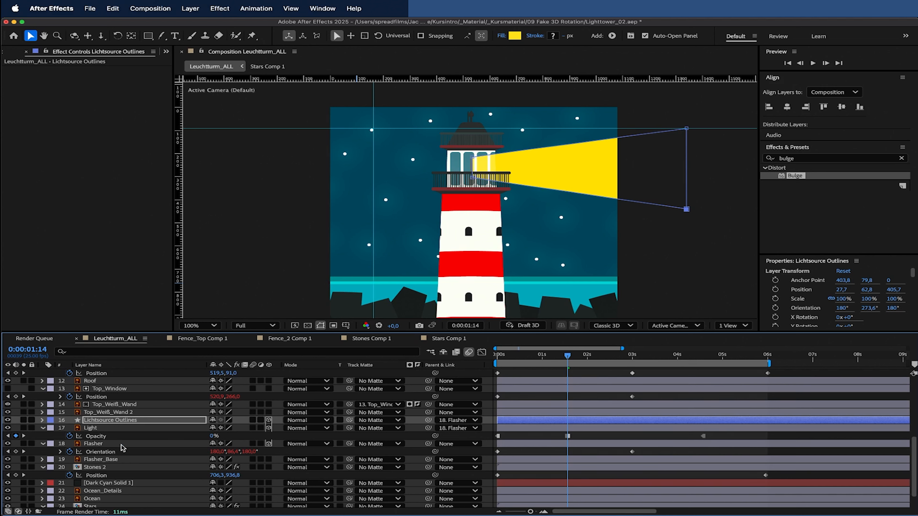
drag(559, 361, 498, 358)
key(space)
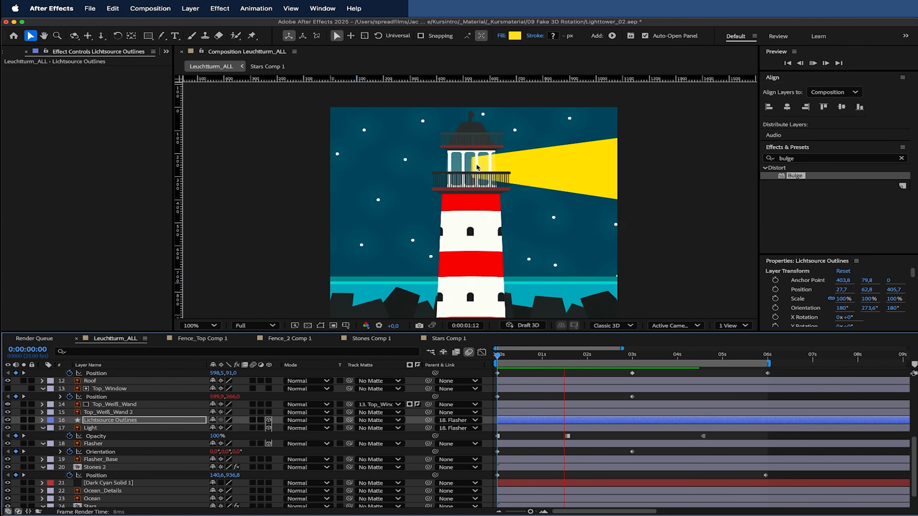
Step: Switch to 2 Views with a Top view beside the Active Camera, and scrub back to the first frames to check the beam
click(570, 357)
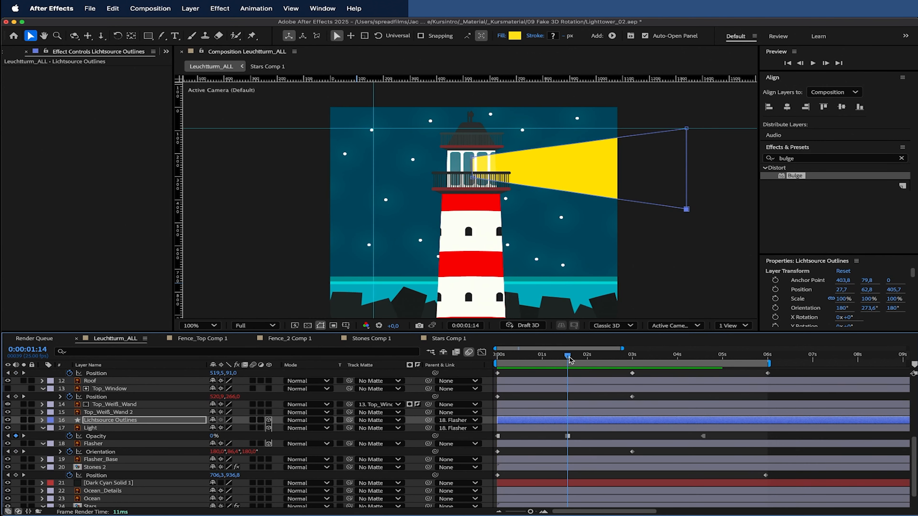
click(731, 326)
click(737, 352)
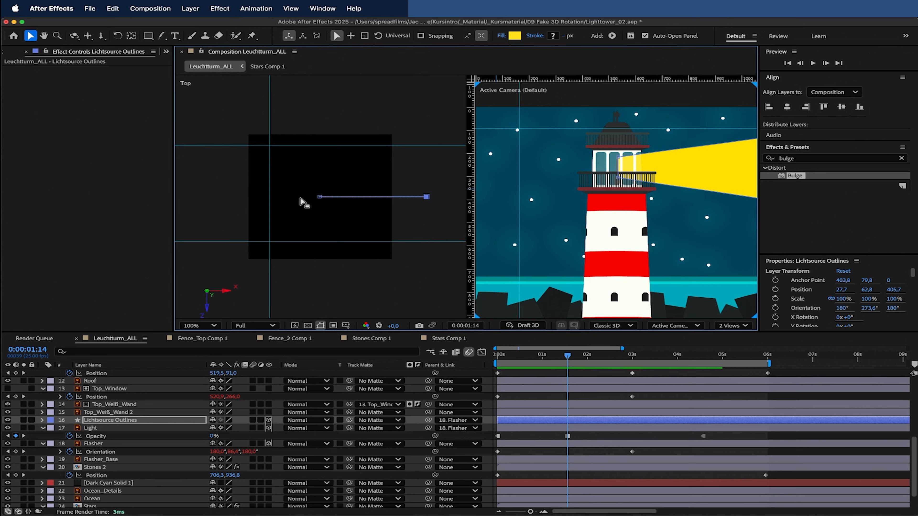
click(188, 84)
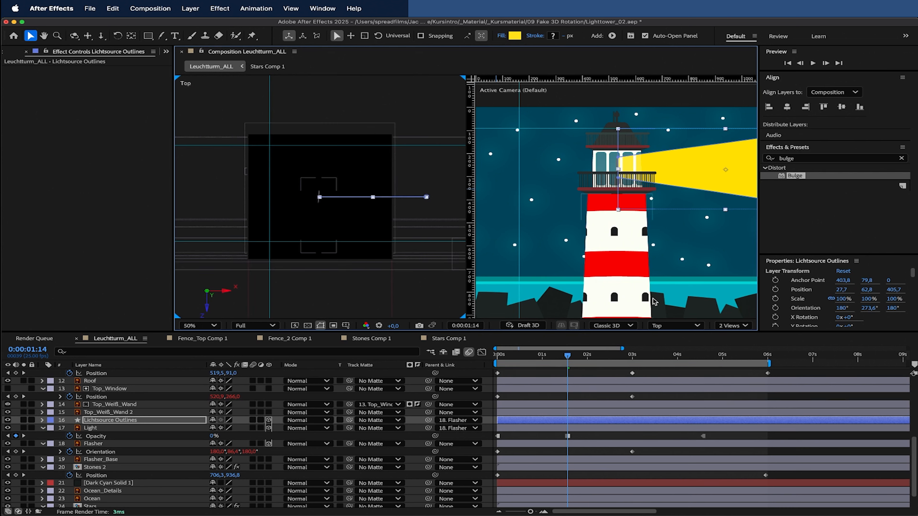
click(668, 328)
click(666, 381)
click(672, 325)
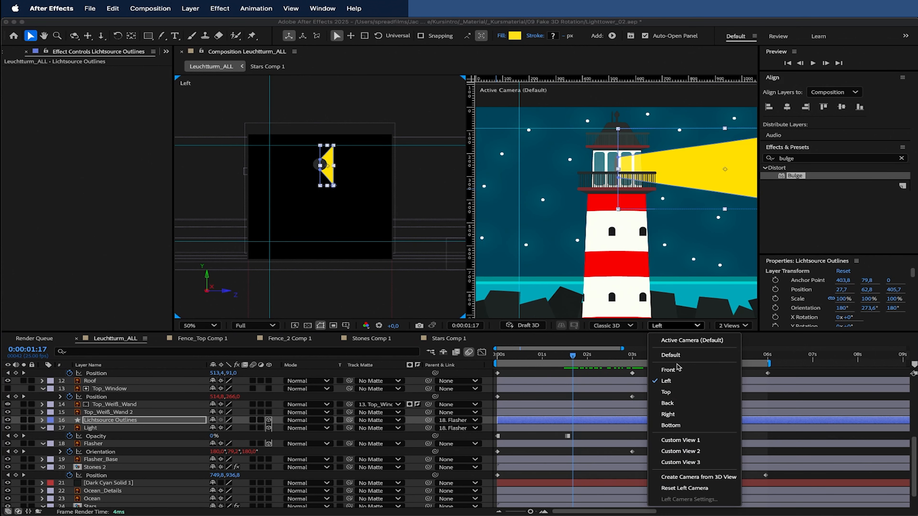
click(671, 392)
drag(578, 357, 490, 359)
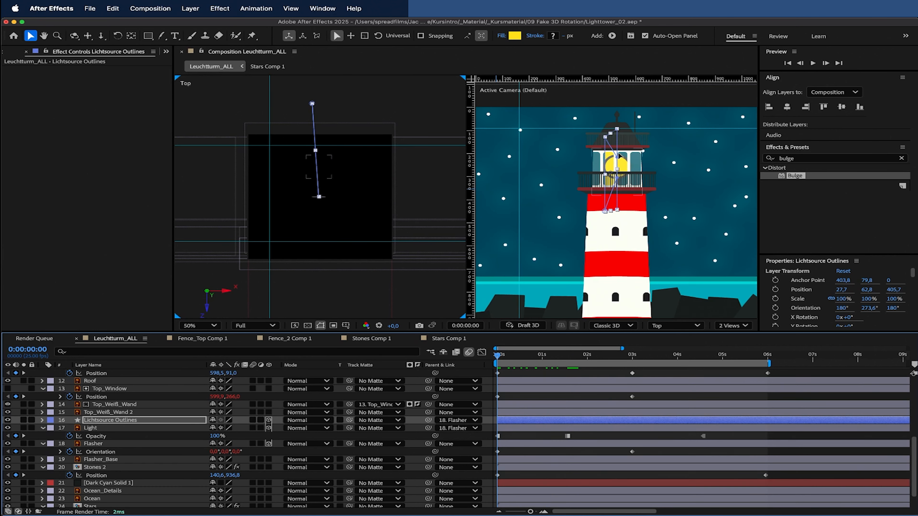
drag(503, 356, 502, 356)
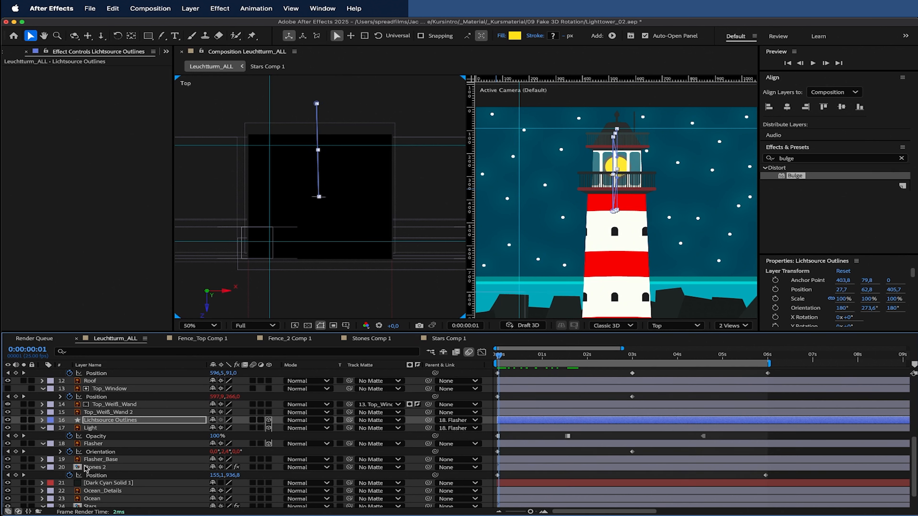
Step: Try to rotate the Lichtsource Outlines layer through its Orientation and the Top view gizmo, then undo the rotations
click(116, 420)
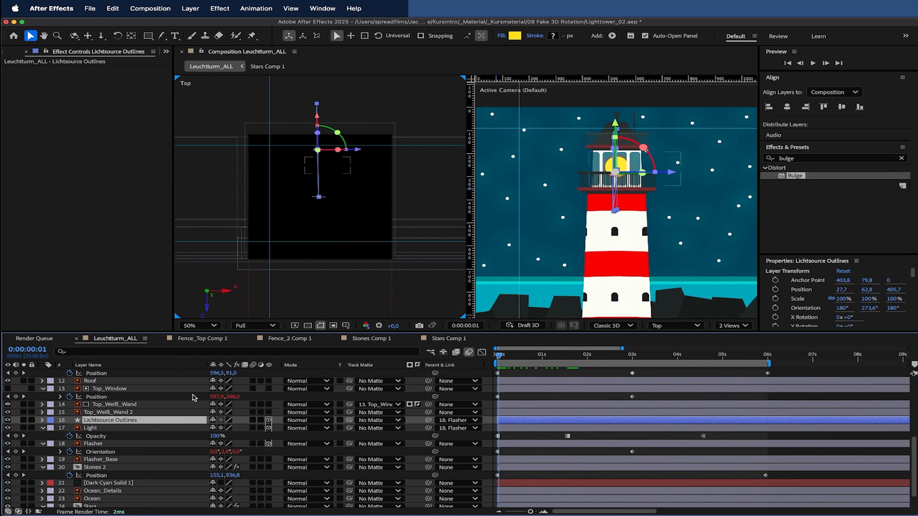
key(r)
drag(237, 429, 332, 438)
key(super+z)
key(super+z)
drag(337, 133, 289, 151)
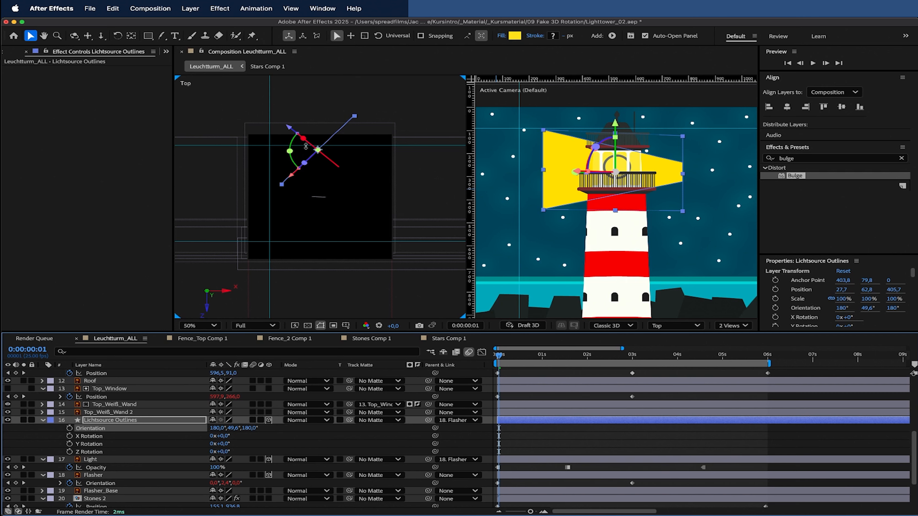
key(super+z)
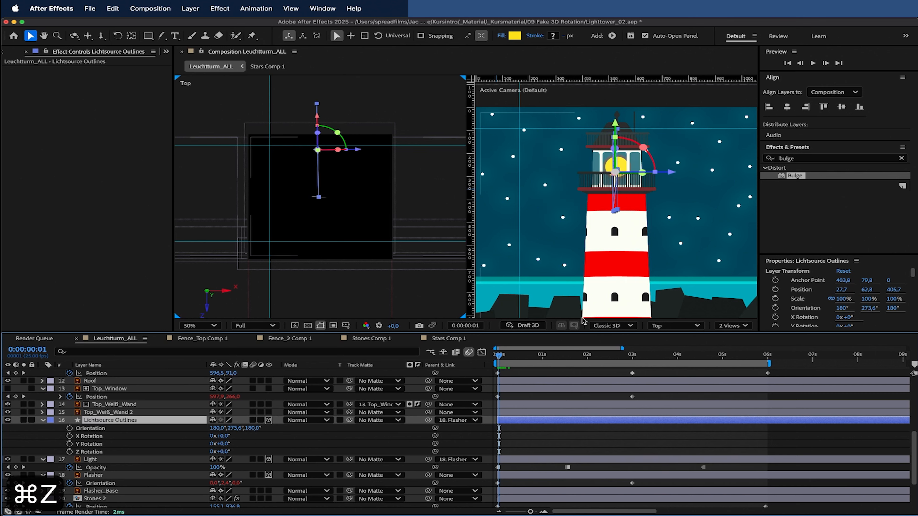
Step: At 0:00:01:14, turn off 3D for Lichtsource Outlines and move its anchor point to the narrow end of the cone
drag(525, 356, 568, 358)
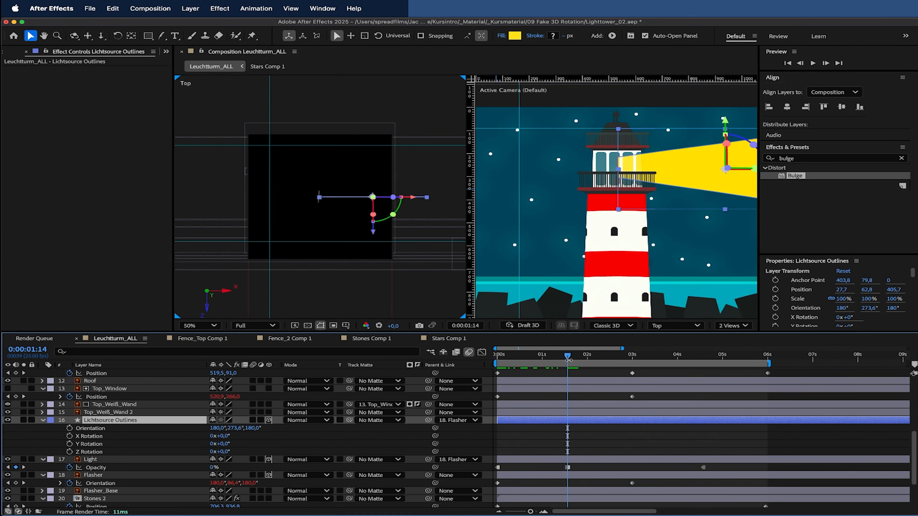
click(269, 420)
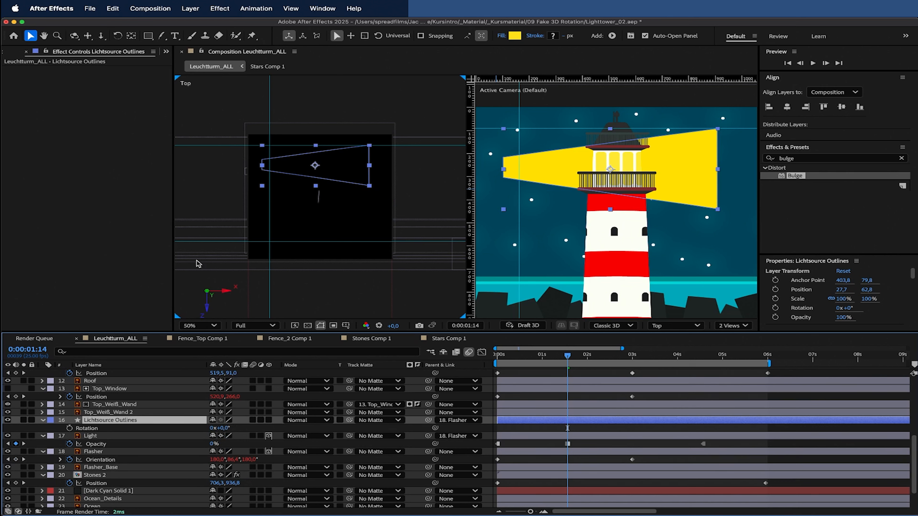
key(y)
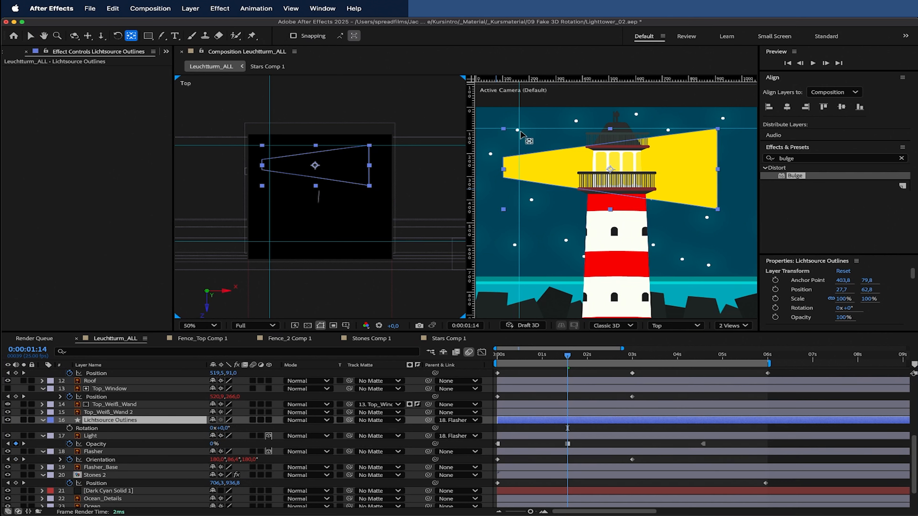
drag(615, 173, 504, 167)
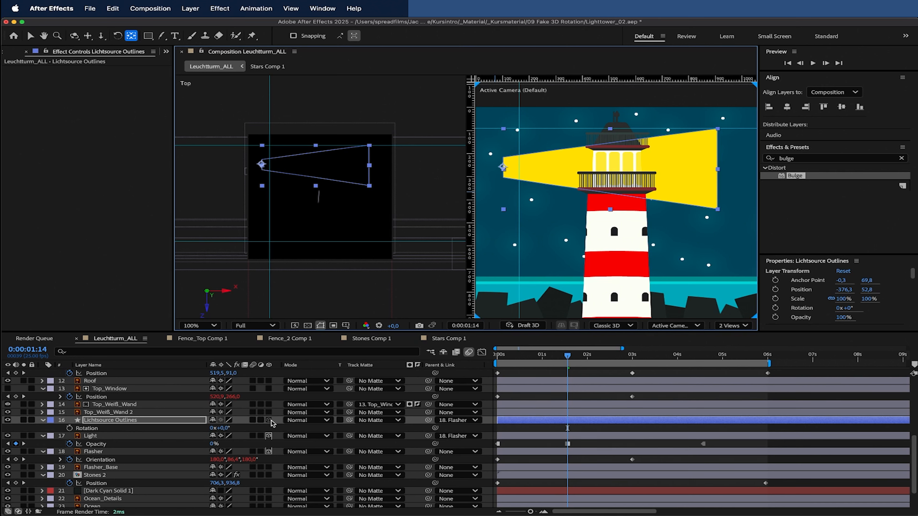
Step: Set the beam's Position to 55,7, 52,8 at the lamp, make the layer 3D again, and scrub back to the start
key(p)
drag(216, 428, 423, 409)
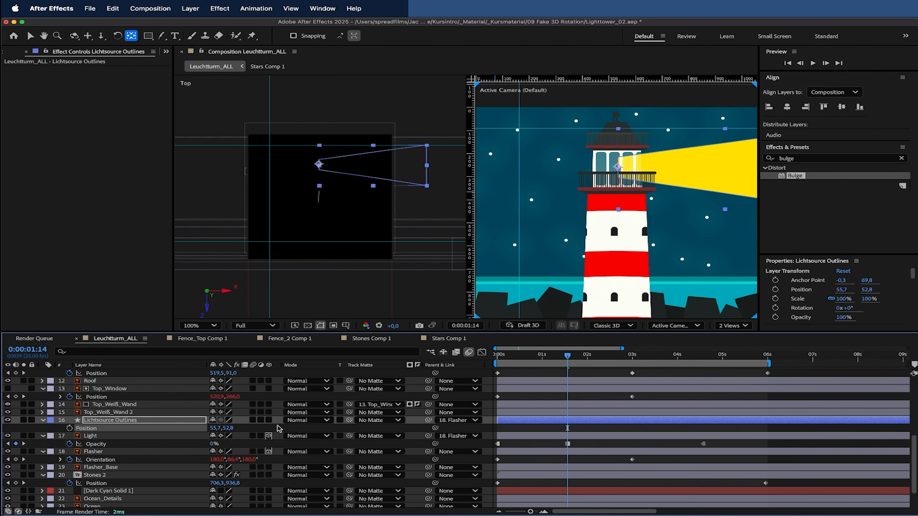
click(269, 421)
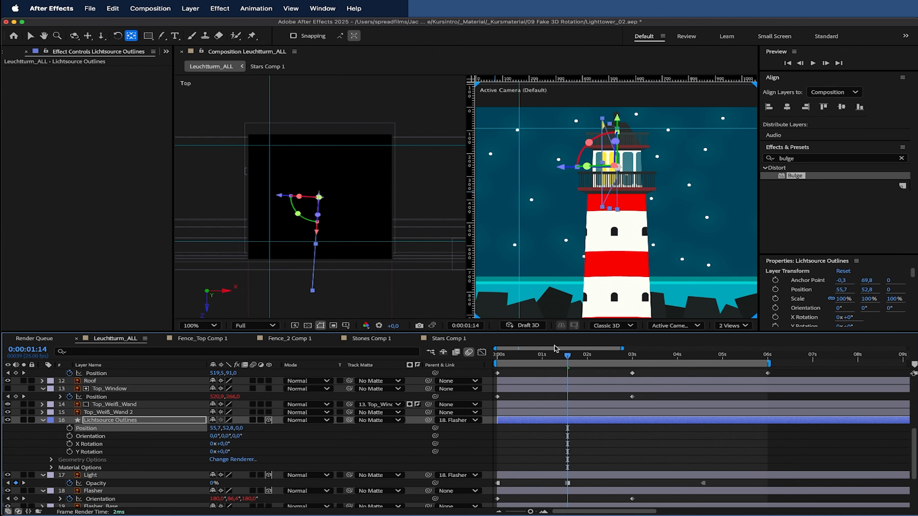
click(548, 360)
drag(543, 360, 481, 388)
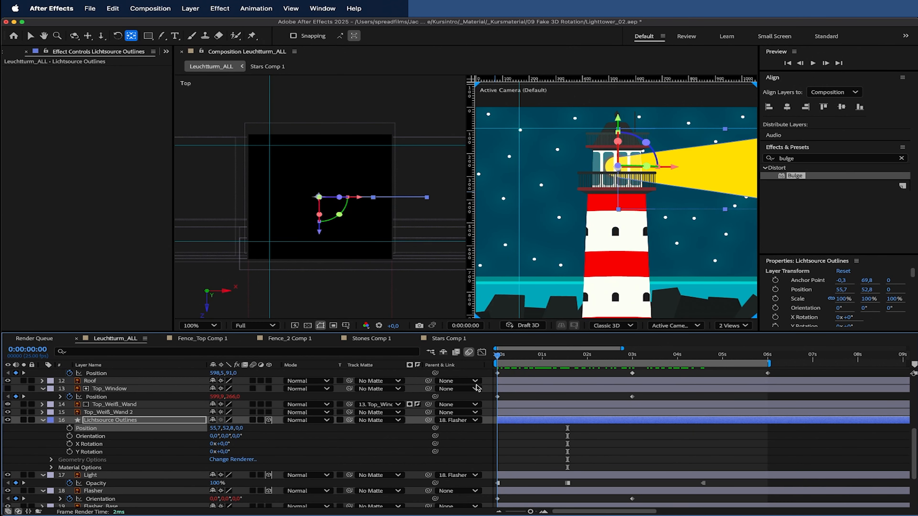
Step: Set the Orientation of Lichtsource Outlines to 0, 90, 0 degrees and preview the rotating beam from the start
click(179, 421)
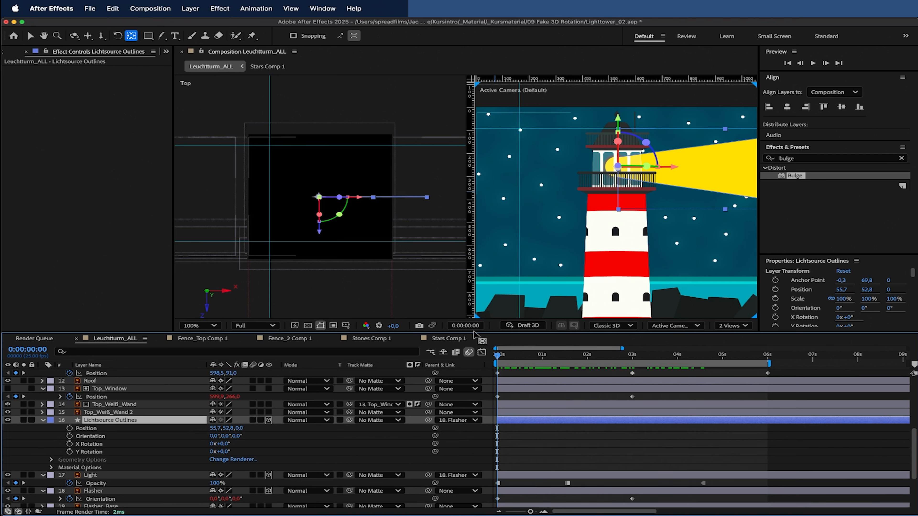
key(u)
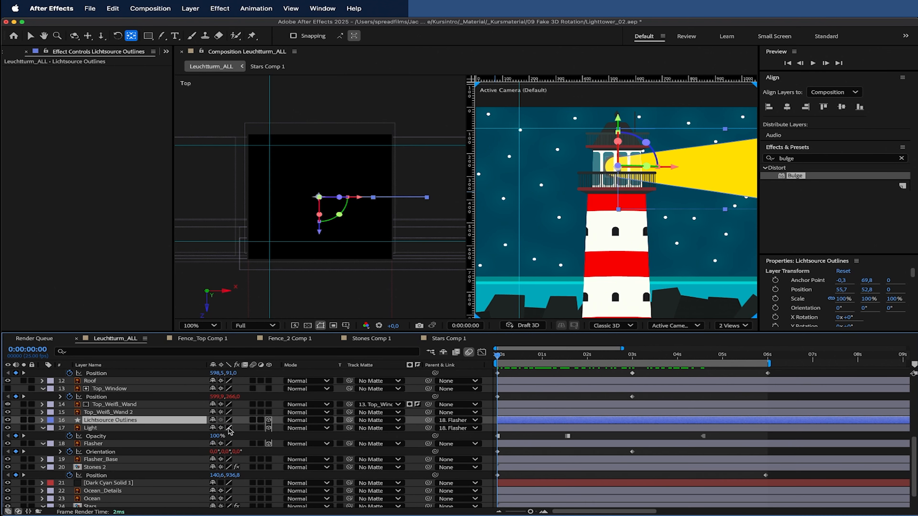
key(r)
drag(224, 428, 271, 430)
drag(503, 358, 405, 398)
key(space)
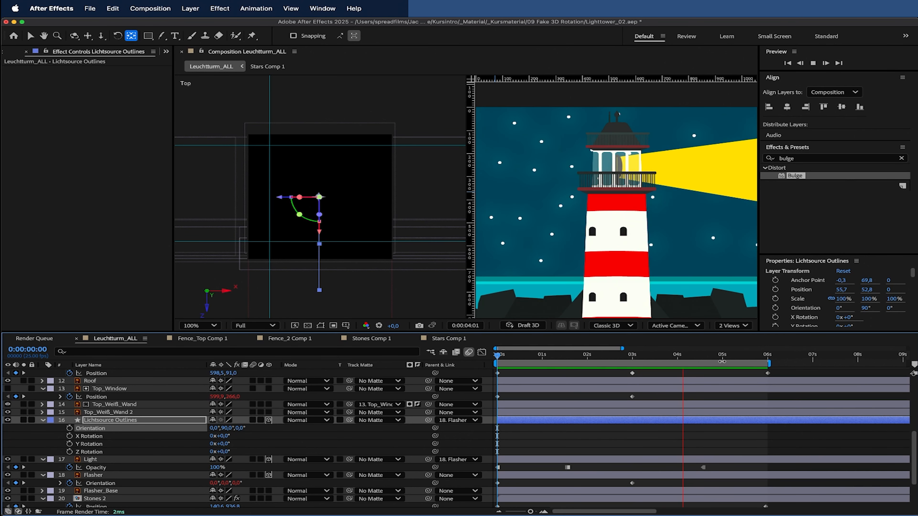
Step: Set the Opacity of Lichtsource Outlines to 60% and preview the beam, stopping at 0:00:04:21
drag(502, 357, 611, 362)
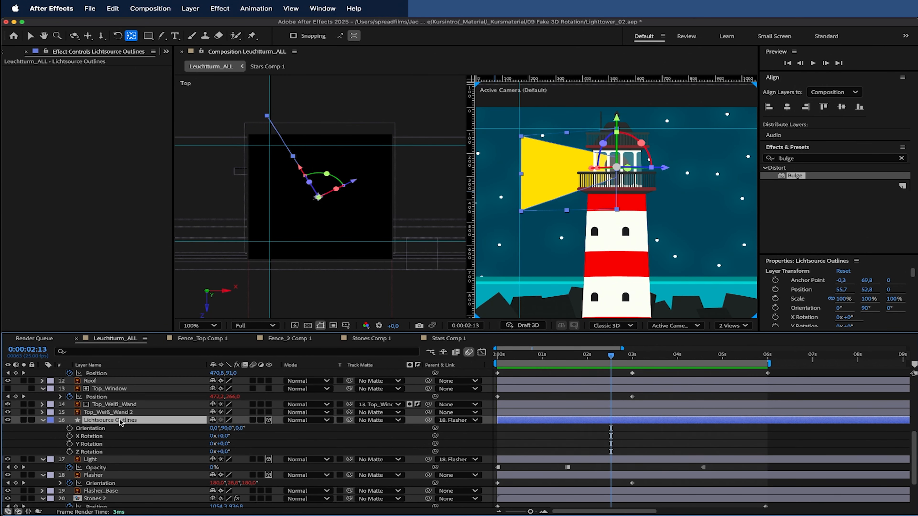
key(t)
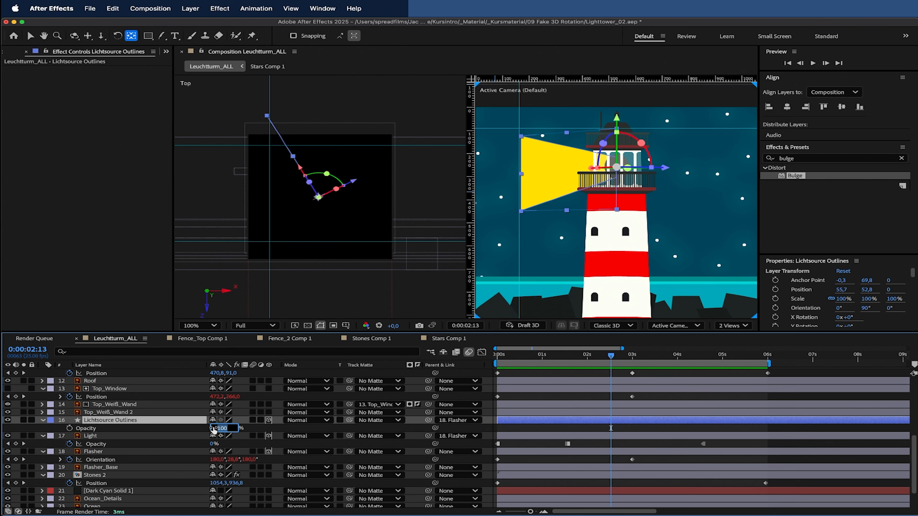
key(Return)
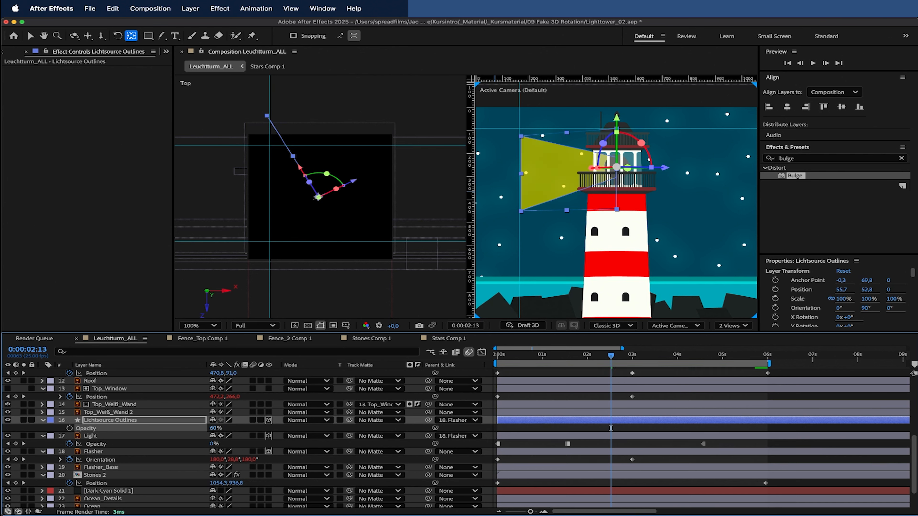
key(space)
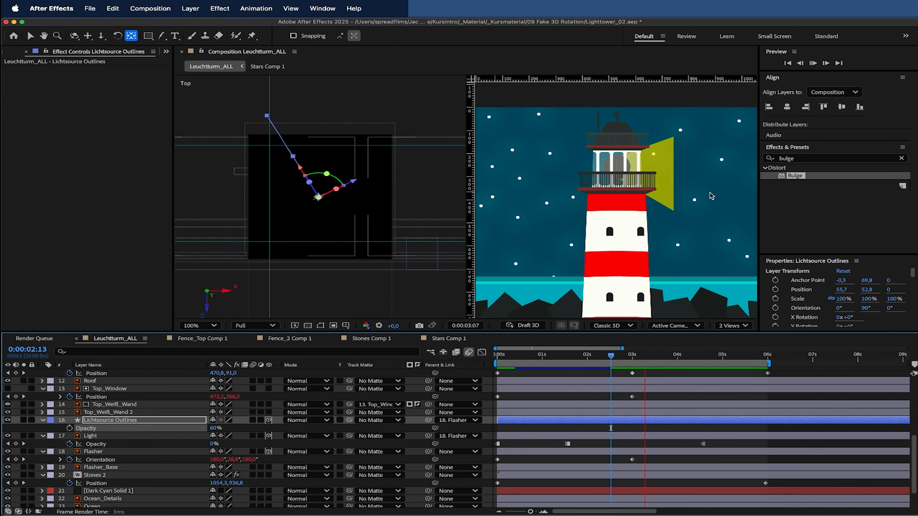
click(799, 159)
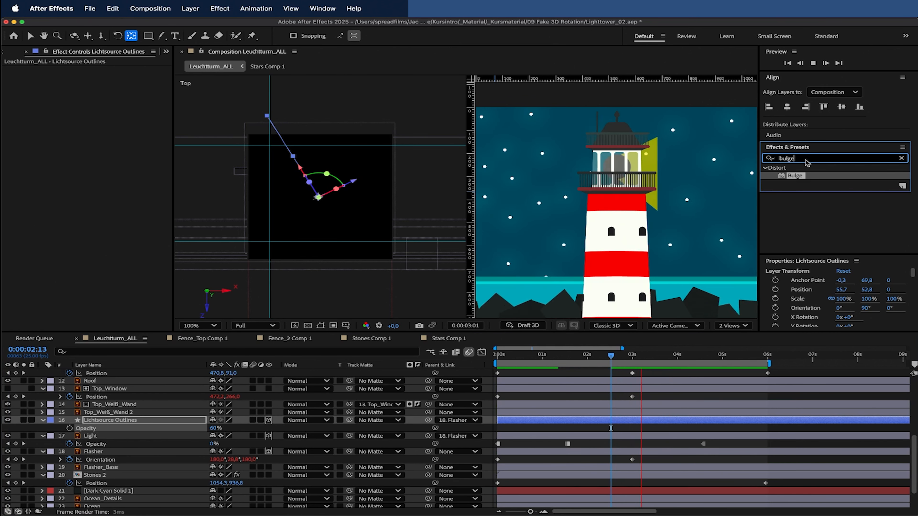
click(668, 426)
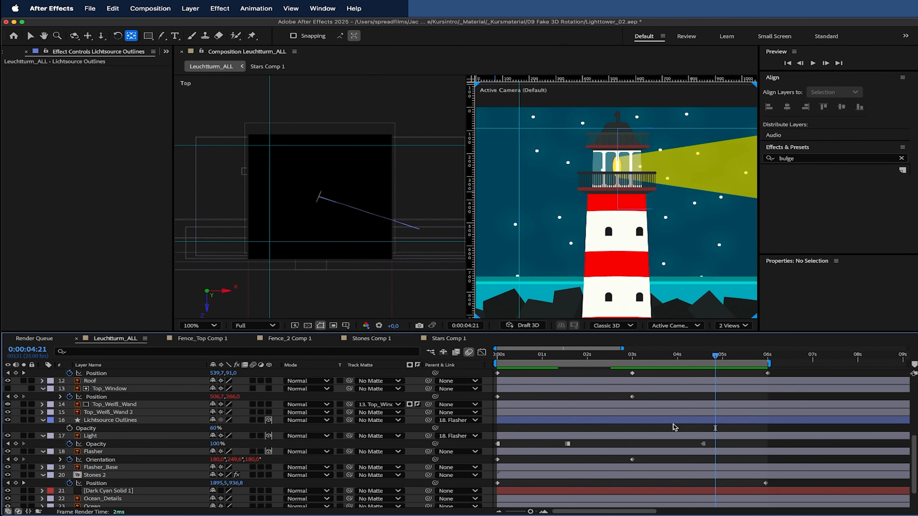
Step: Apply Gaussian Blur to Lichtsource Outlines with Blurriness 58,9 and preview the softened beam from the start
click(820, 161)
key(super+a)
text(blur)
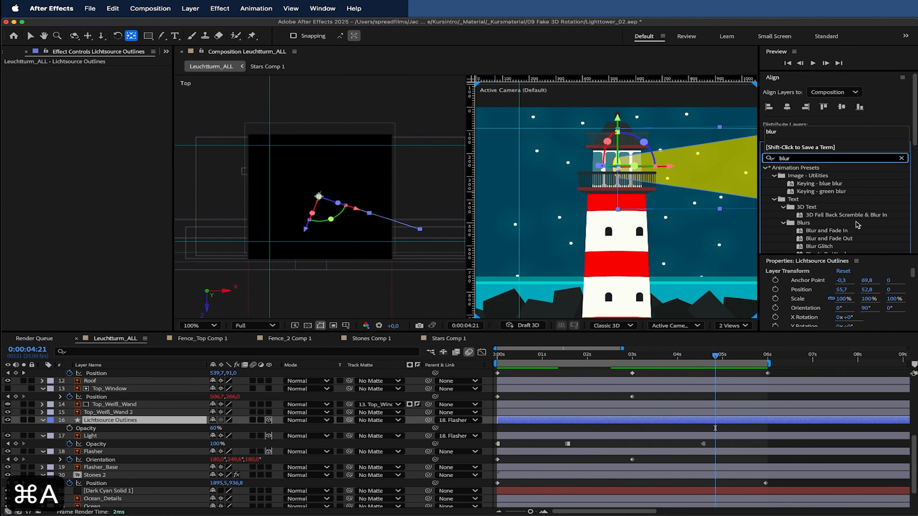
scroll(858, 224, down, 6)
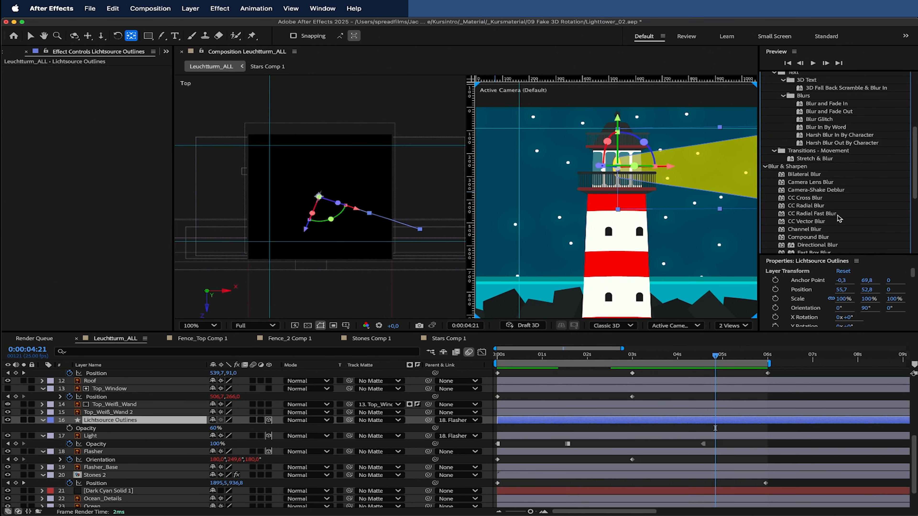
scroll(819, 232, down, 3)
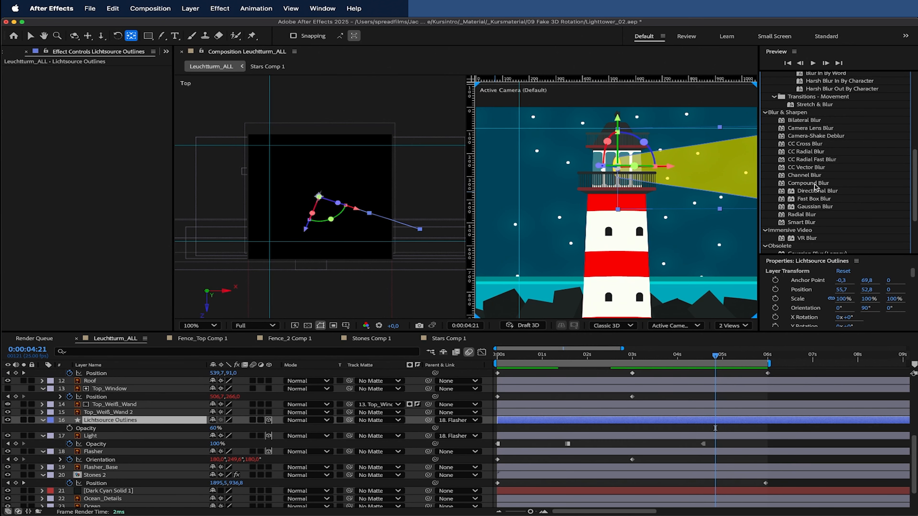
click(815, 207)
drag(824, 212, 611, 423)
drag(99, 77, 119, 78)
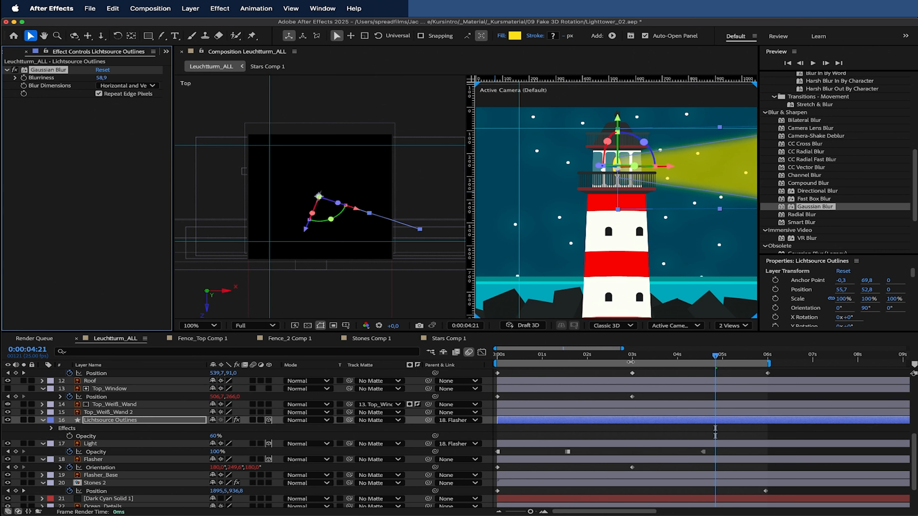
key(space)
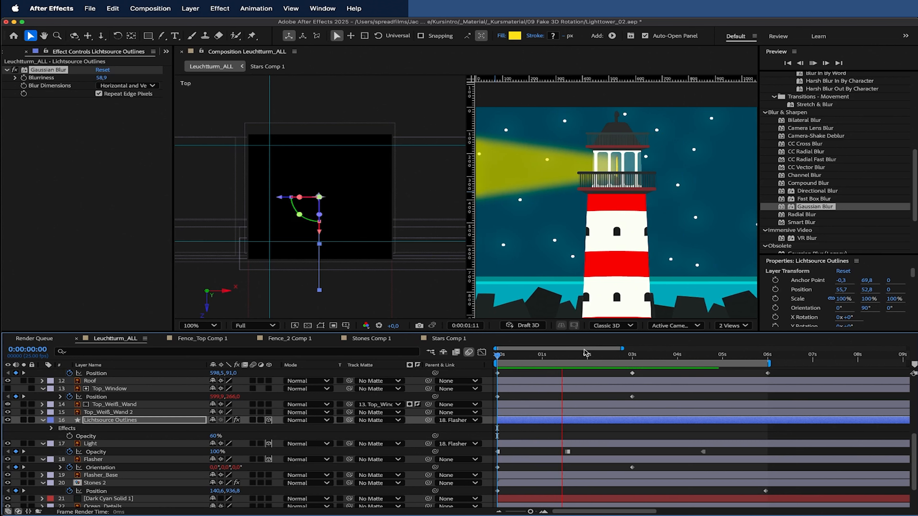
key(space)
Step: Add the Glow effect to Lichtsource Outlines with Glow Radius 509 and Glow Intensity 6,0
scroll(894, 193, up, 10)
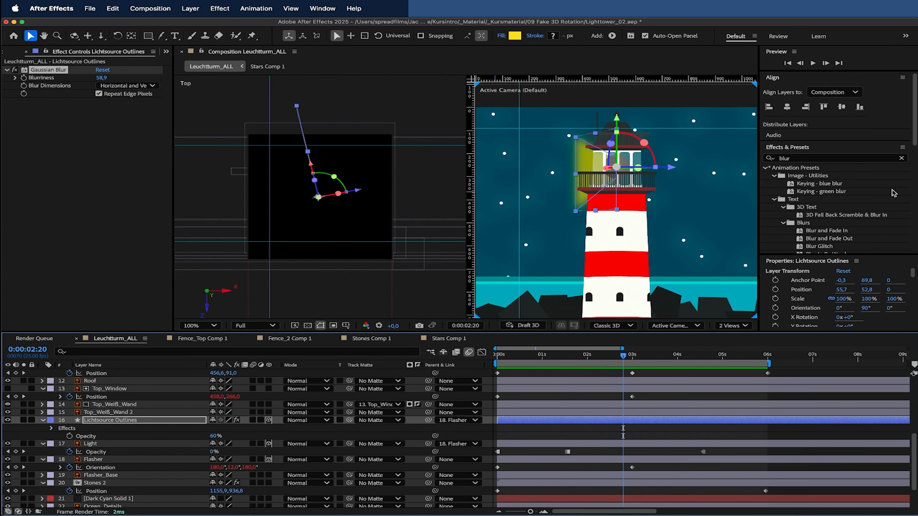
click(830, 156)
key(super+a)
text(glow)
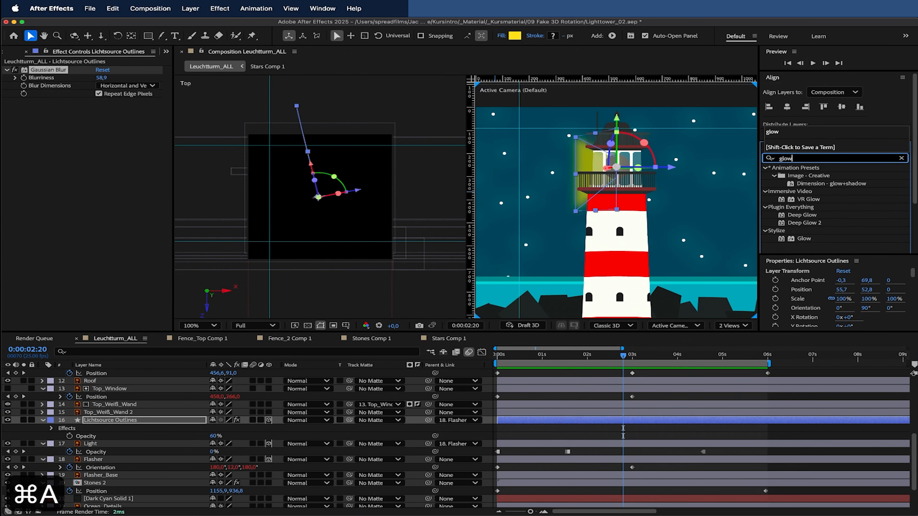
drag(802, 239, 648, 421)
drag(100, 132, 265, 133)
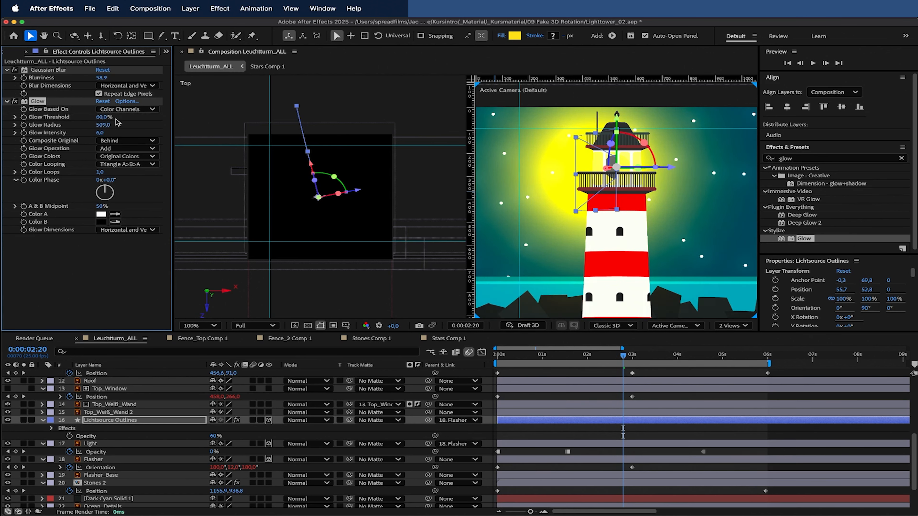
Step: Set Glow Threshold to 84,3%, Glow Radius to 588 and Glow Intensity to 4,5, and preview the beam from the start
drag(80, 120, 161, 132)
drag(98, 134, 118, 122)
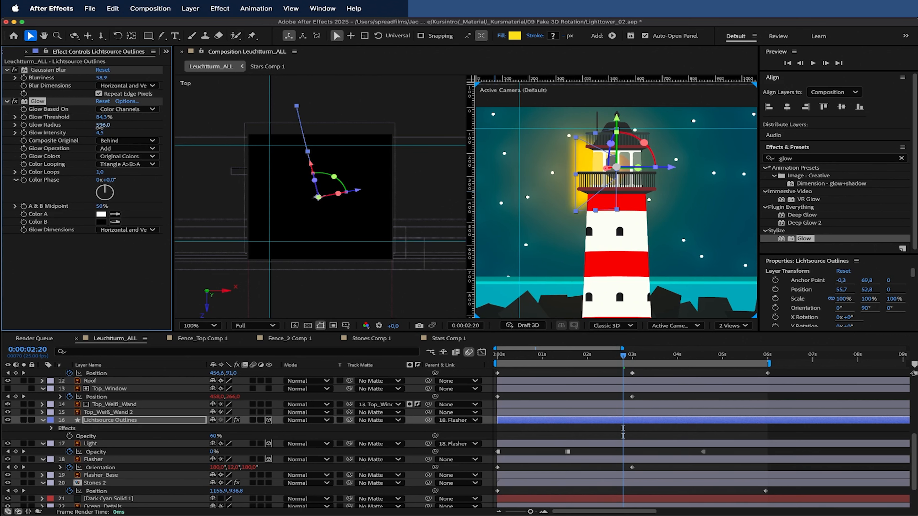
drag(111, 133, 99, 133)
drag(588, 358, 497, 355)
key(space)
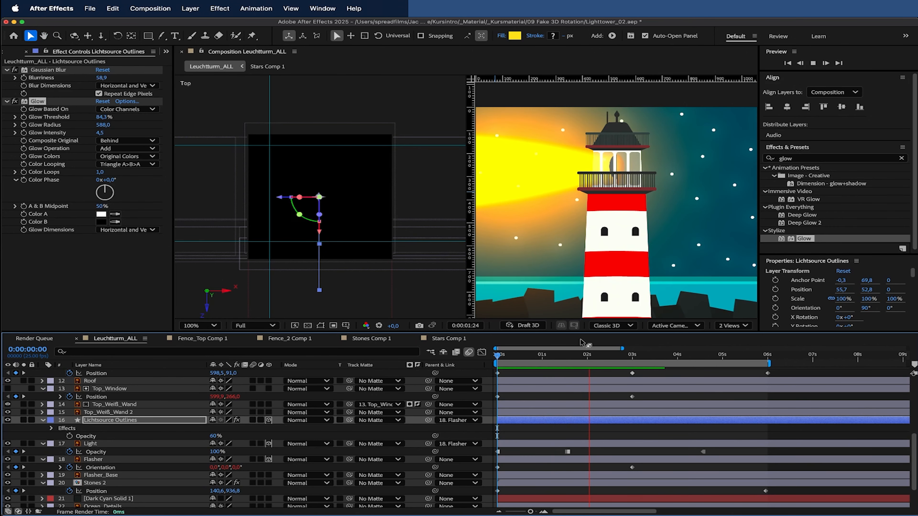
drag(611, 357, 678, 357)
key(space)
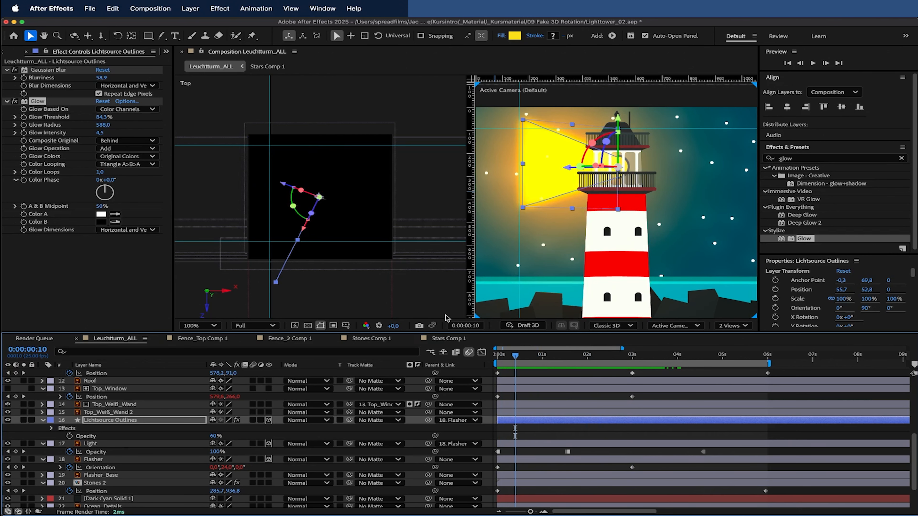
Step: Set Glow Threshold to 87,1%, Radius to 576, Intensity to 3,9 and the beam layer's Opacity to 43%, then preview it and return to the start
drag(101, 125, 146, 134)
mouse_move(82, 134)
mouse_down()
mouse_move(69, 135)
mouse_move(121, 121)
mouse_move(83, 130)
mouse_up()
mouse_move(209, 436)
mouse_down()
mouse_move(180, 436)
mouse_move(201, 436)
mouse_up()
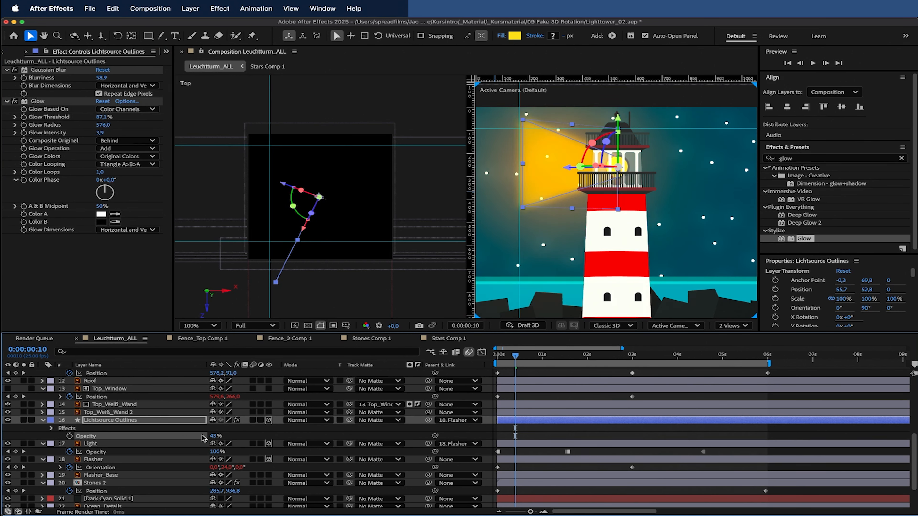
key(space)
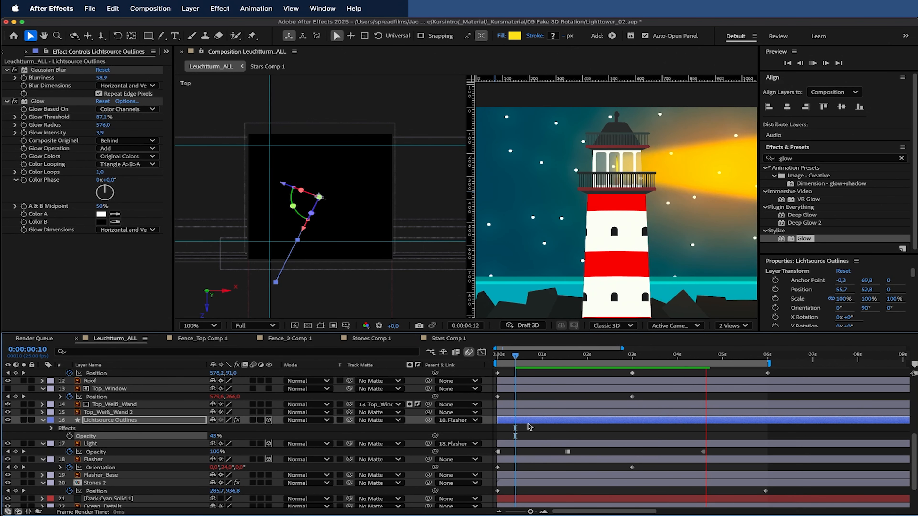
key(space)
drag(541, 354, 499, 357)
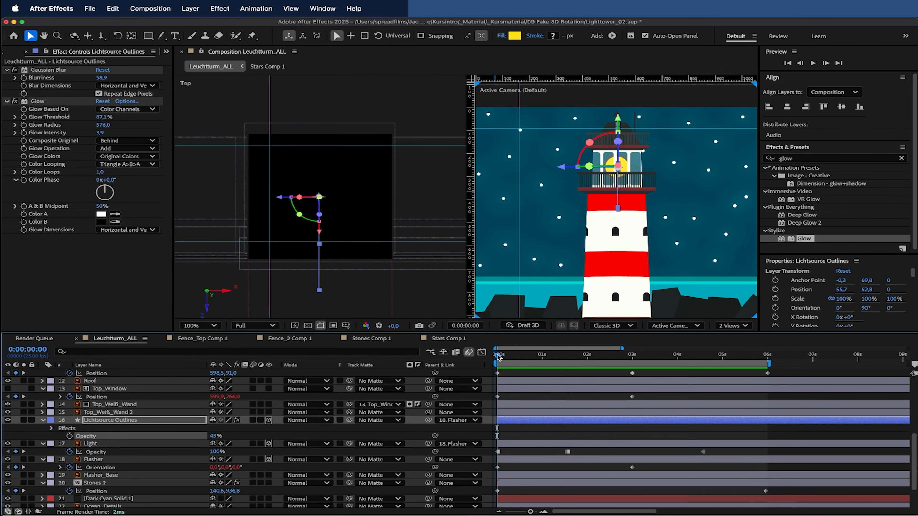
Step: Create a new shape layer above Lichtsource Outlines and draw a large red-filled ellipse on it around the lighthouse top
click(122, 413)
click(121, 420)
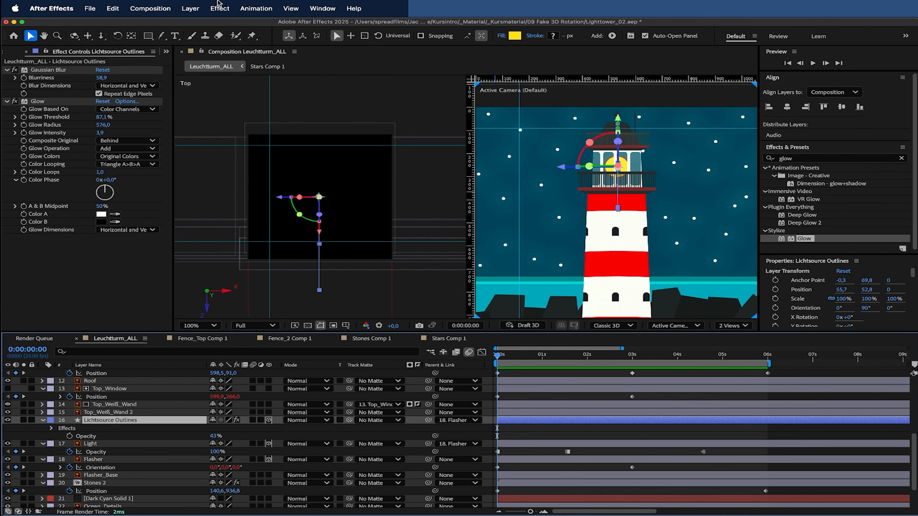
click(190, 8)
mouse_move(209, 25)
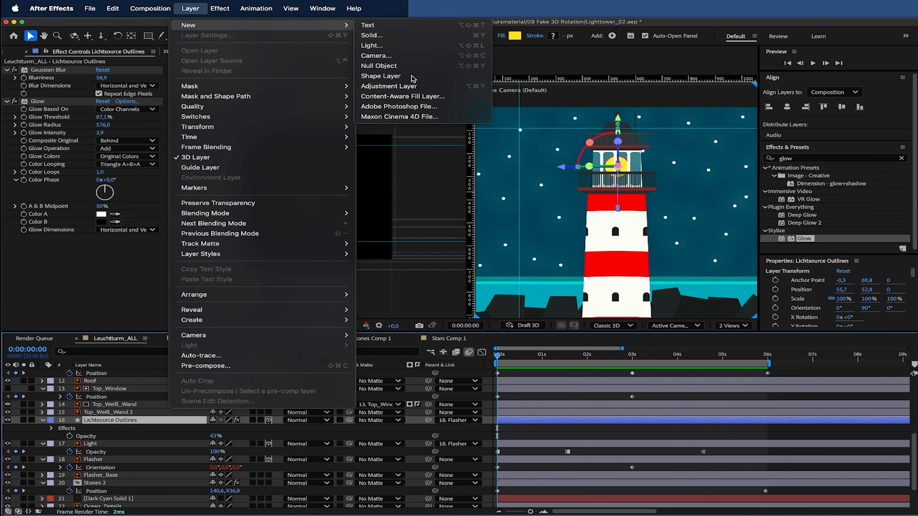
click(390, 76)
click(148, 35)
drag(148, 37, 195, 58)
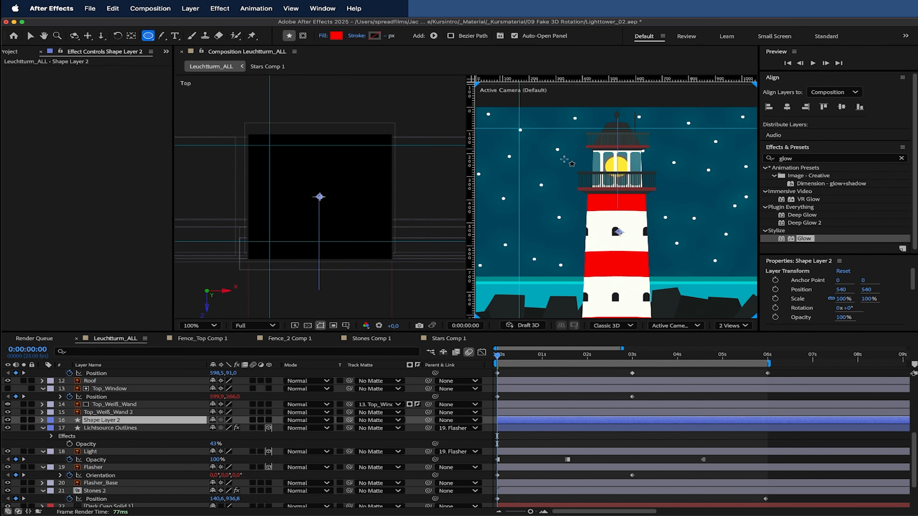
drag(513, 118, 719, 271)
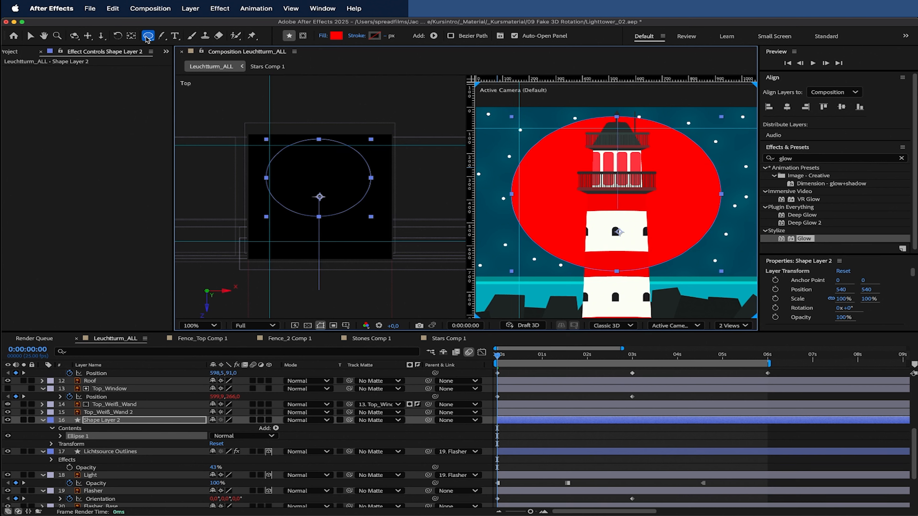
Step: Move the anchor point of Shape Layer 2 to the ellipse's centre, at 0, -162
click(130, 35)
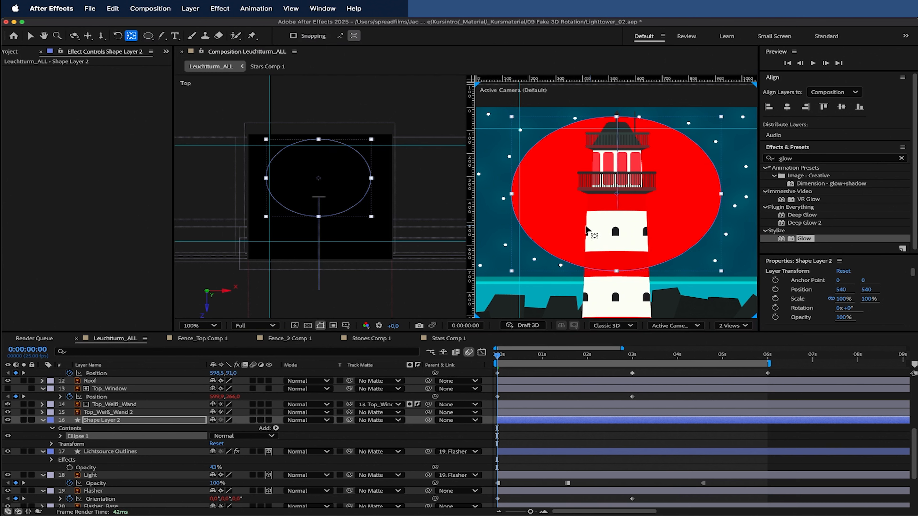
click(117, 420)
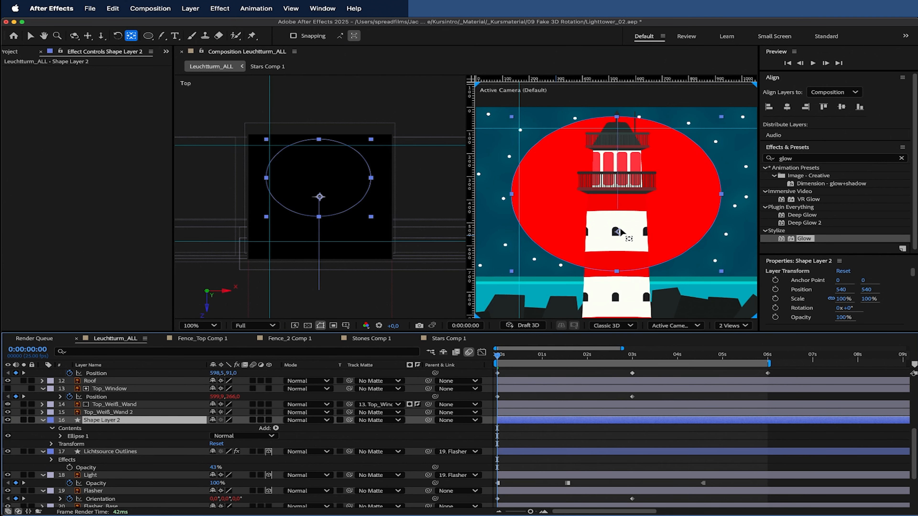
drag(620, 230, 620, 213)
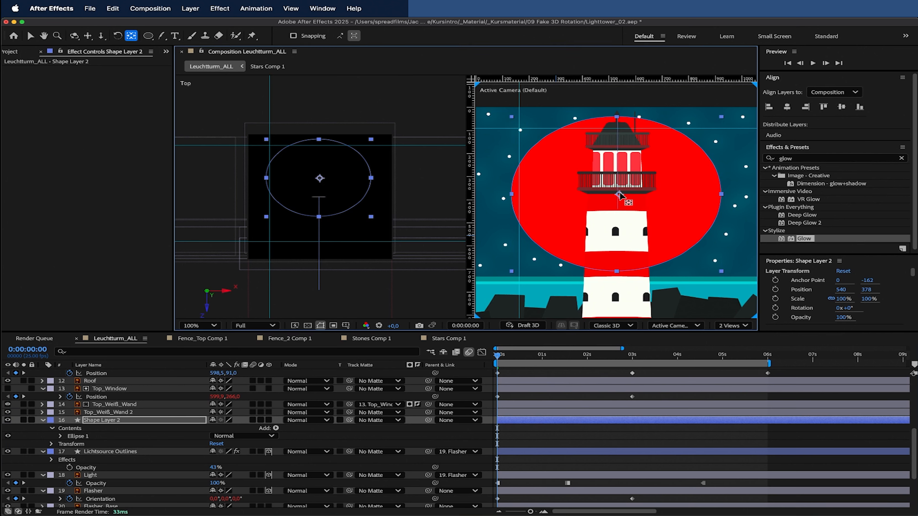
Step: Make Shape Layer 2 a 3D layer, parent it to Lichtsource Outlines and reveal its Position
click(102, 421)
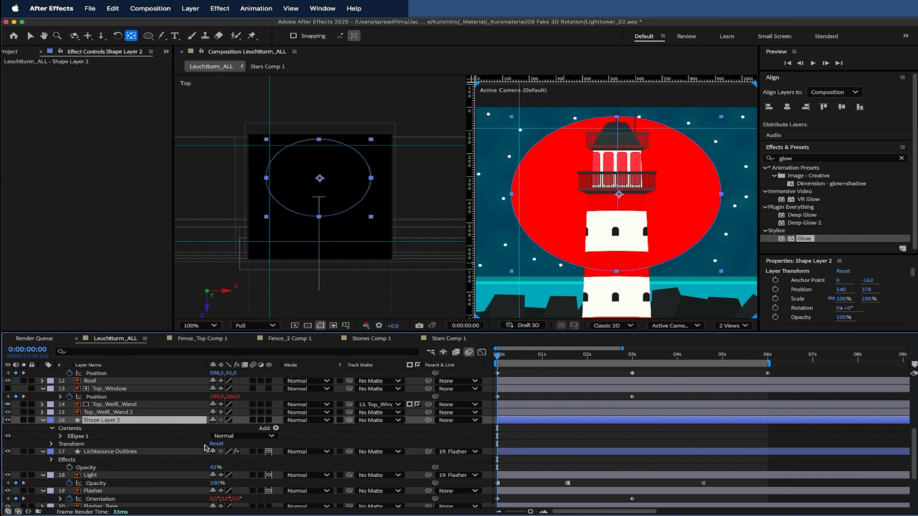
click(269, 421)
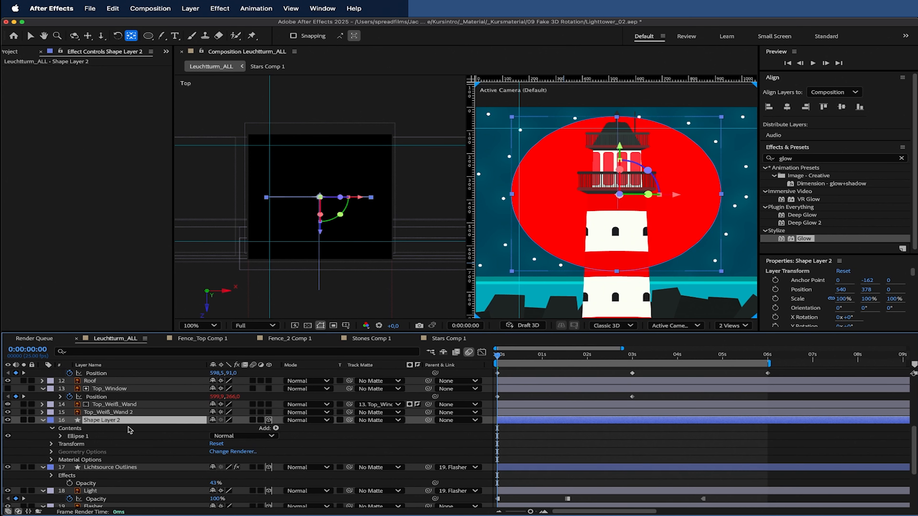
click(42, 420)
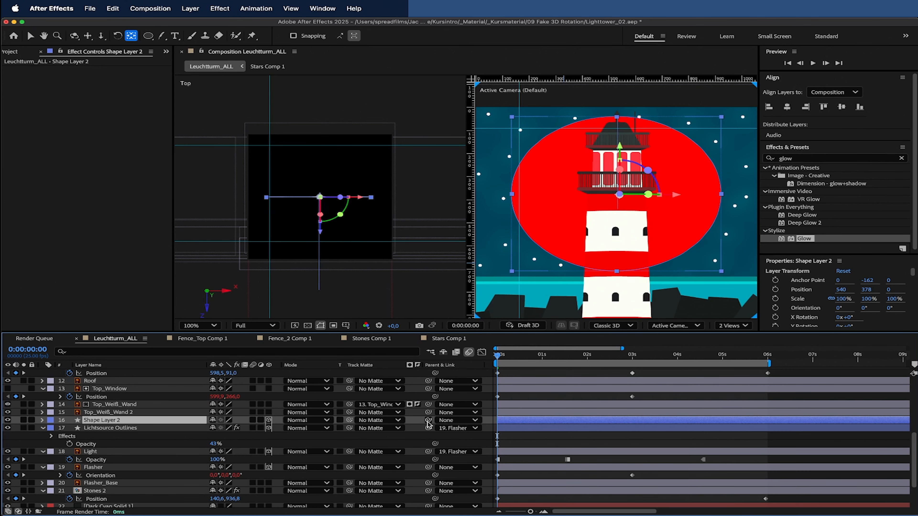
drag(428, 419, 193, 432)
click(132, 427)
click(132, 421)
key(p)
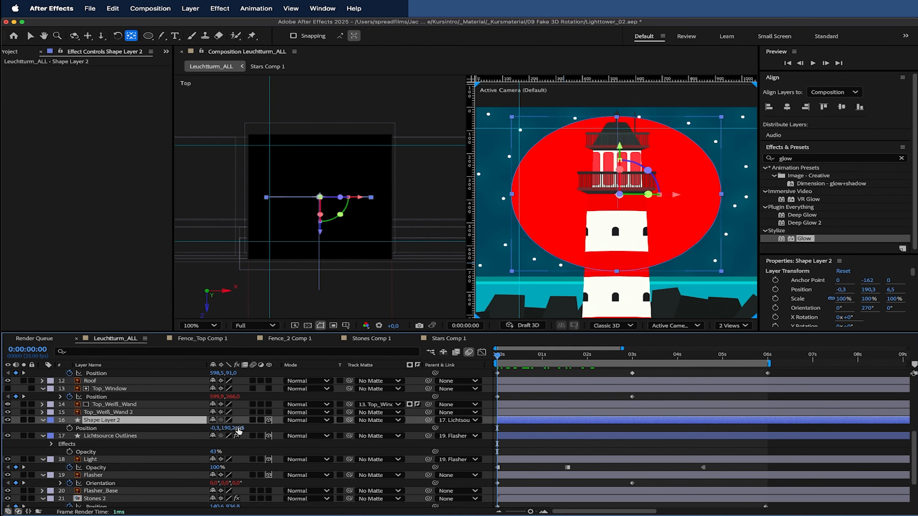
Step: Try shifting Shape Layer 2 through its other Position values and undo each shift
drag(241, 428, 288, 433)
key(super+z)
drag(229, 428, 349, 432)
key(super+z)
Step: Set the X Position of Shape Layer 2 to 655,7 so the ellipse sits at the beam's wide end
drag(243, 428, 407, 424)
key(super+z)
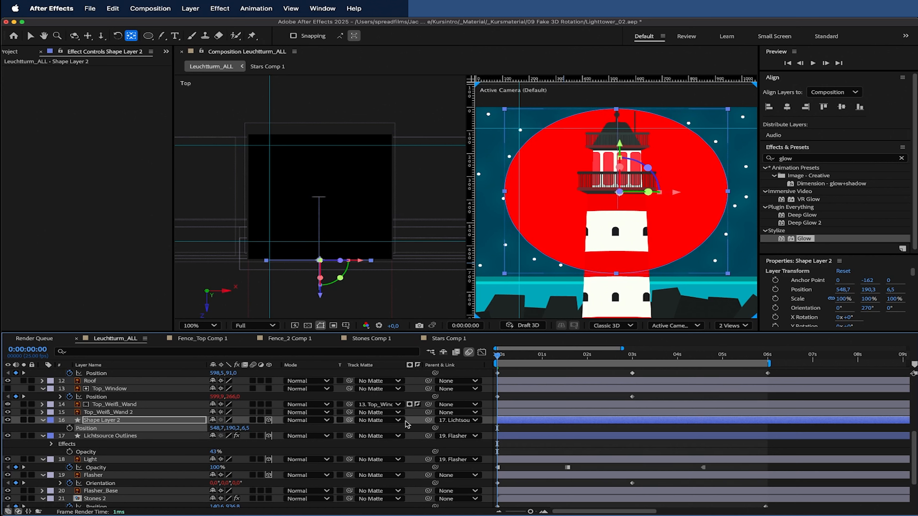
drag(219, 427, 277, 430)
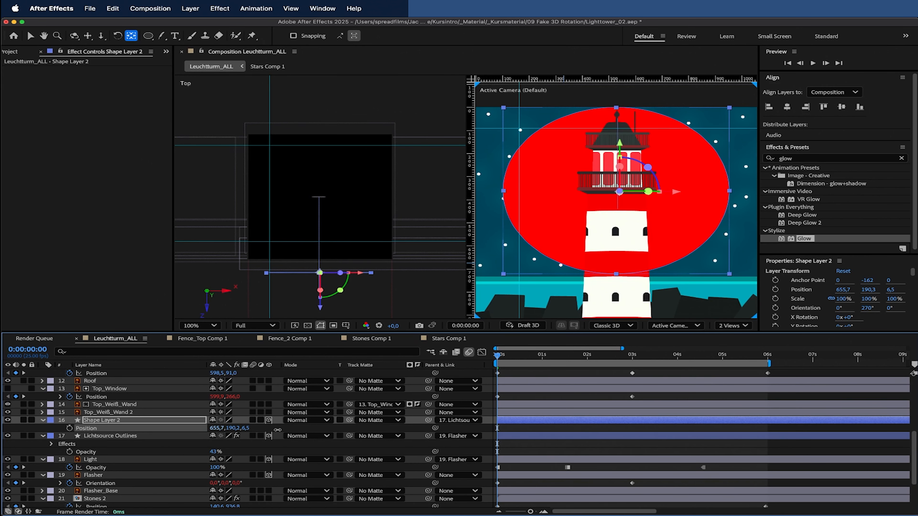
Step: At 0:00:02:15, undo the ellipse's anchor point shift and set the Y Position of Shape Layer 2 to 74,2
drag(498, 356, 617, 365)
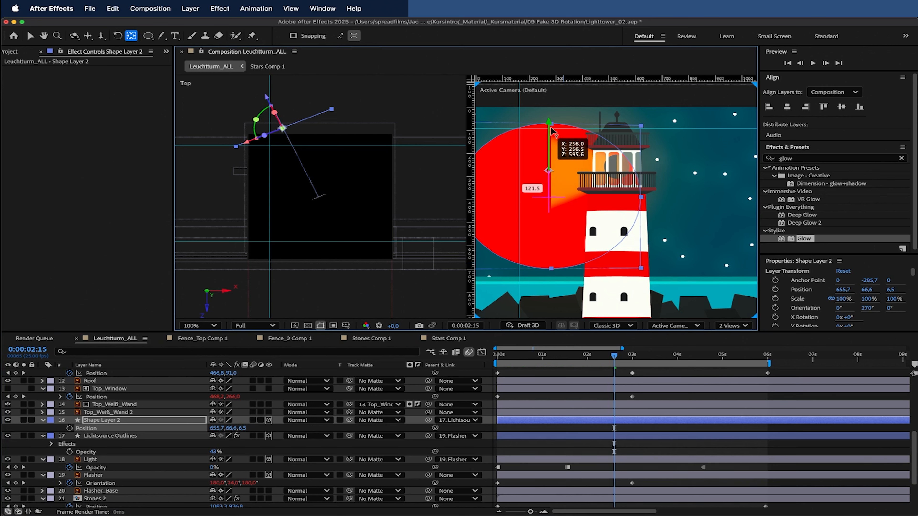
key(super+z)
drag(226, 429, 179, 419)
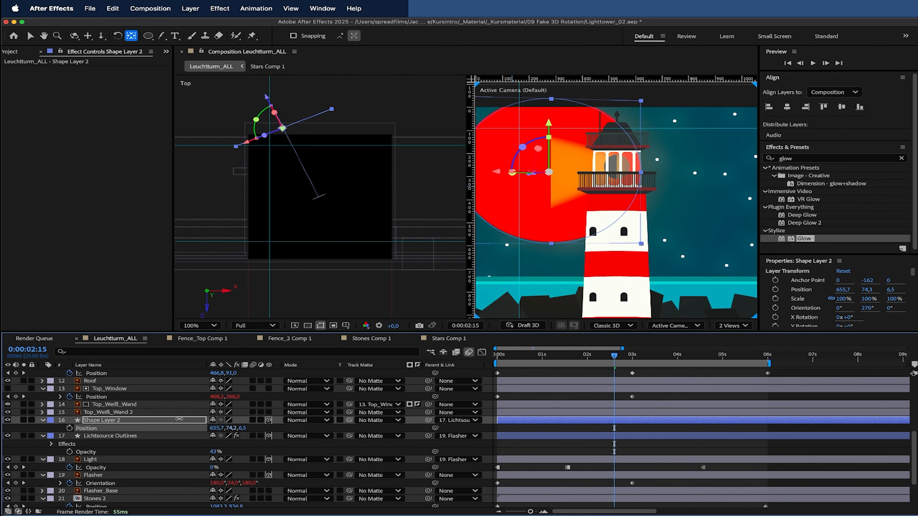
Step: Copy the fill color FFE11A from Lichtsource Outlines to the fill of Shape Layer 2
key(space)
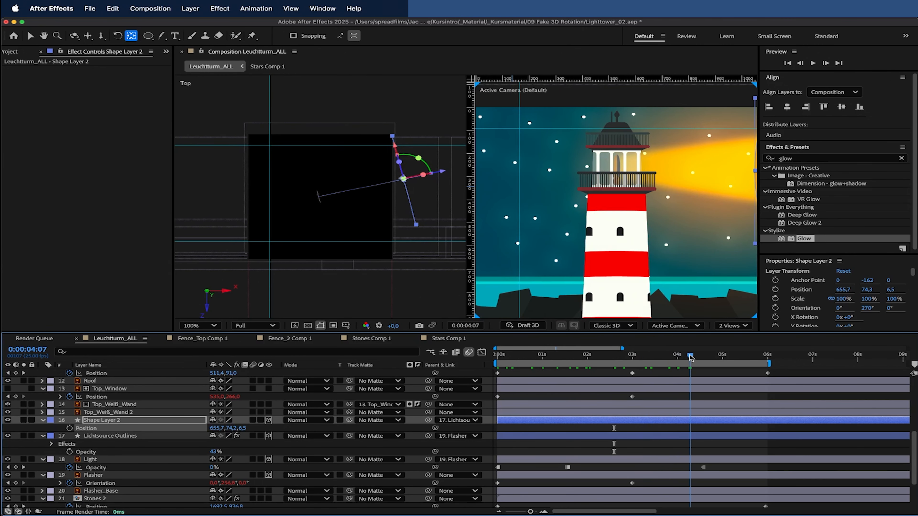
drag(702, 358, 611, 365)
click(110, 435)
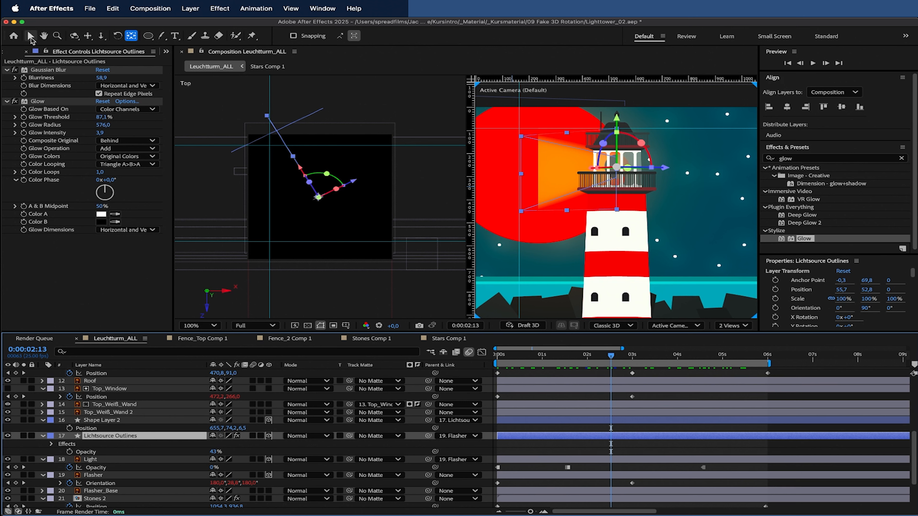
click(31, 36)
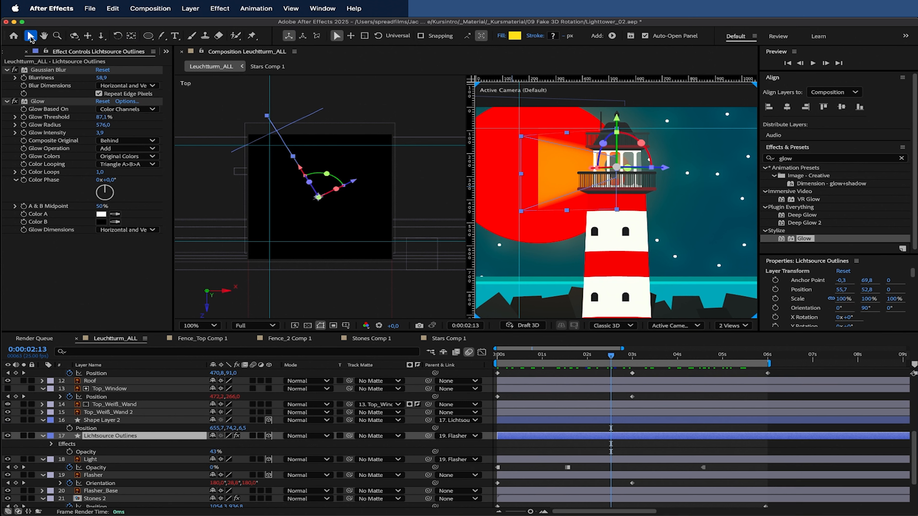
click(513, 36)
key(super+c)
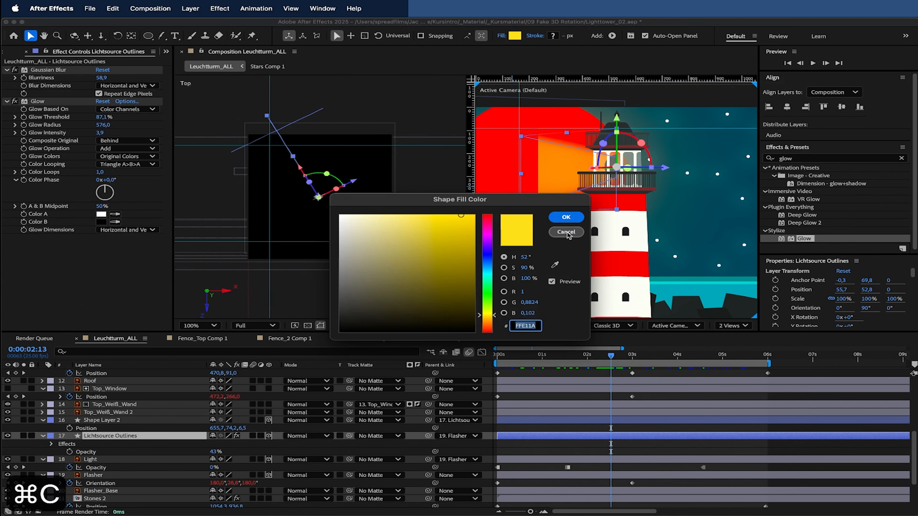
click(566, 232)
click(108, 421)
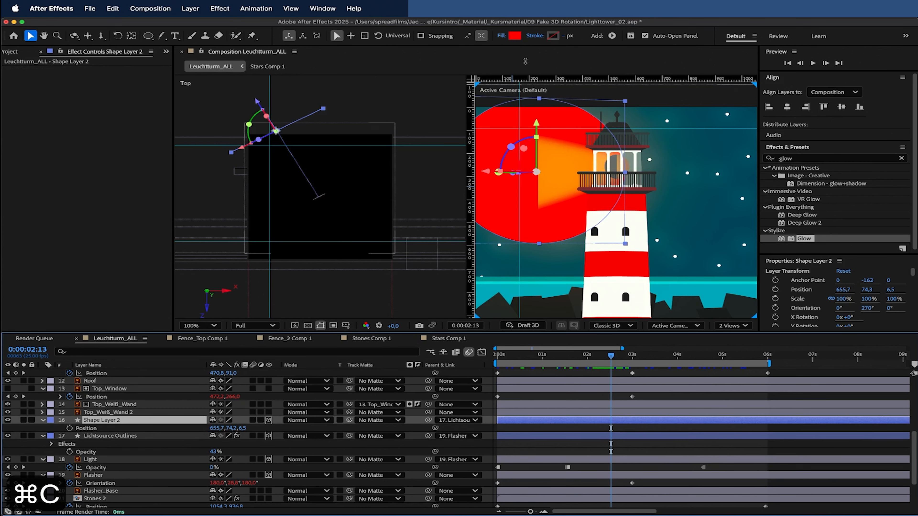
click(514, 36)
key(super+v)
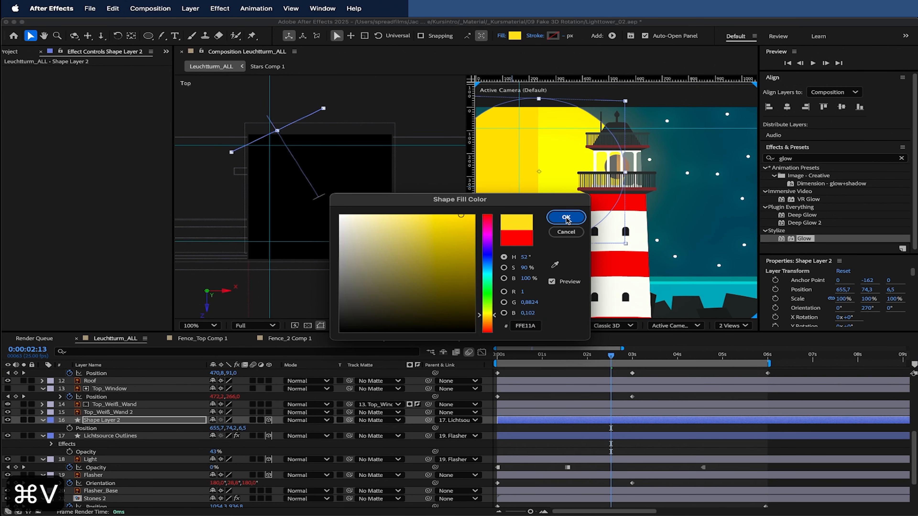
click(566, 217)
Step: Copy the Gaussian Blur and Glow effects from Lichtsource Outlines to Shape Layer 2
click(114, 436)
click(57, 87)
shift+click(40, 104)
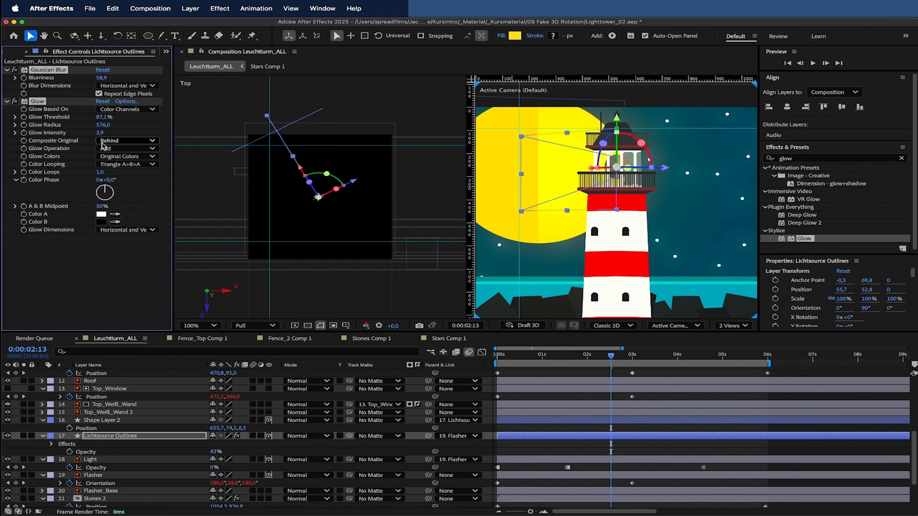
key(super+c)
click(125, 421)
key(super+v)
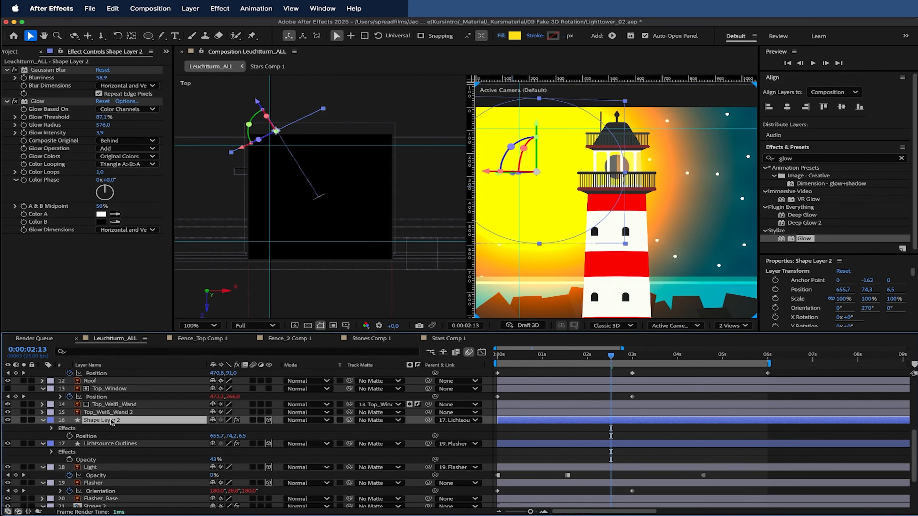
Step: Try Shape Layer 2 at 11% Opacity and preview the beam
key(t)
drag(215, 428, 181, 430)
key(space)
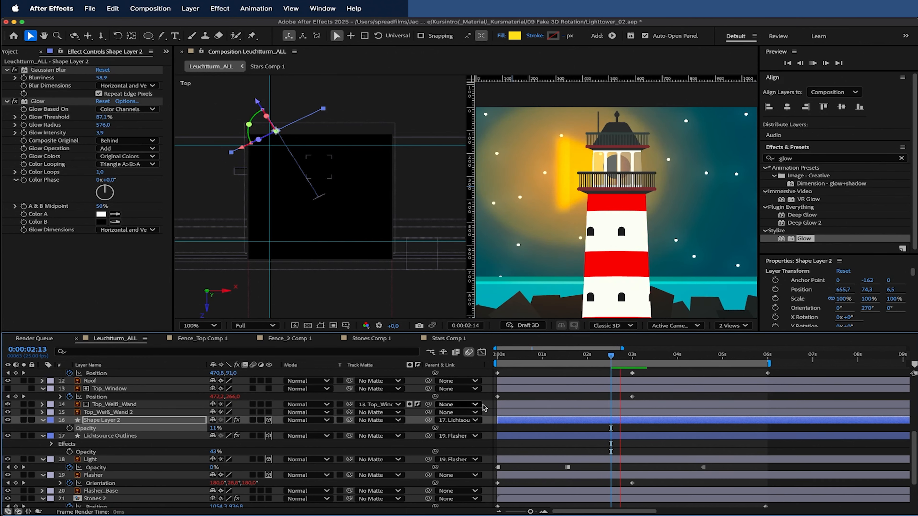
Step: At 0:00:02:15, set the X Position of Shape Layer 2 to 896,7 and preview the rotation
mouse_move(607, 357)
mouse_down()
mouse_move(543, 358)
mouse_move(617, 360)
mouse_up()
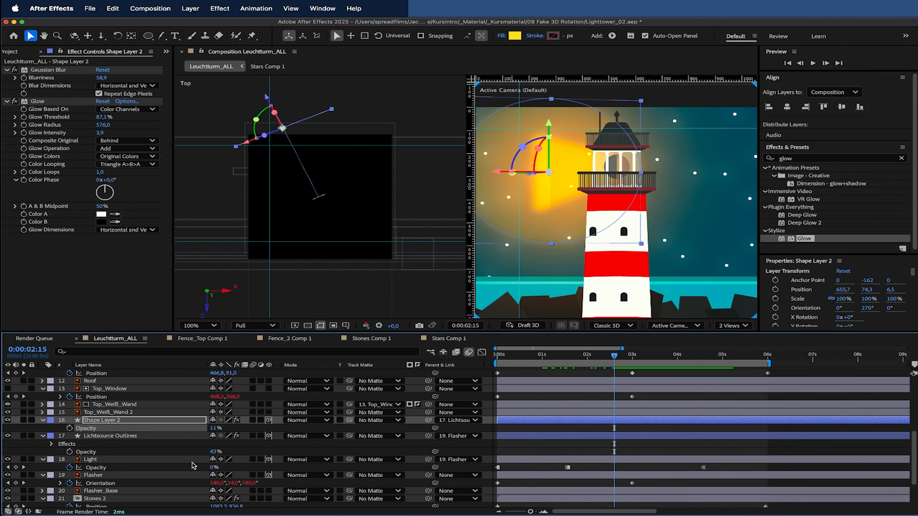
key(p)
drag(216, 428, 397, 437)
key(space)
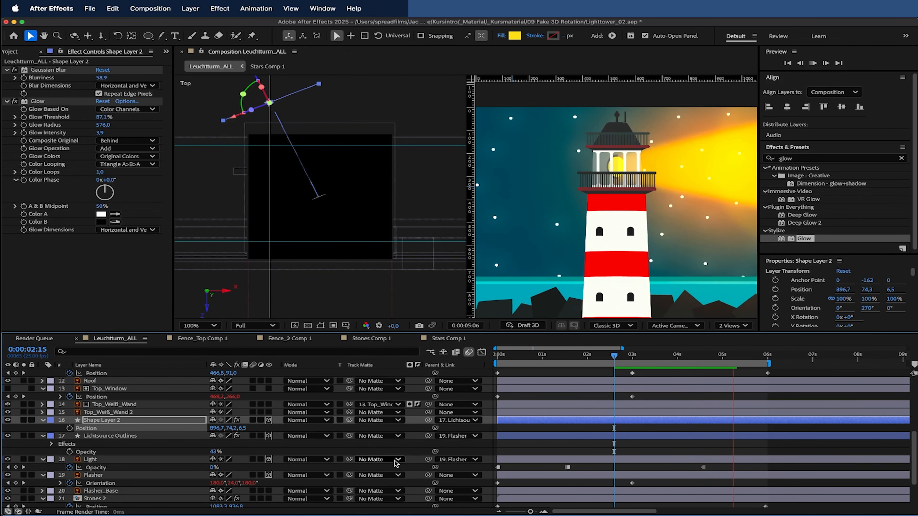
Step: Go to 0:00:00:06 and delete the Glow effect from Shape Layer 2
click(557, 356)
drag(571, 358, 507, 361)
click(41, 101)
key(Delete)
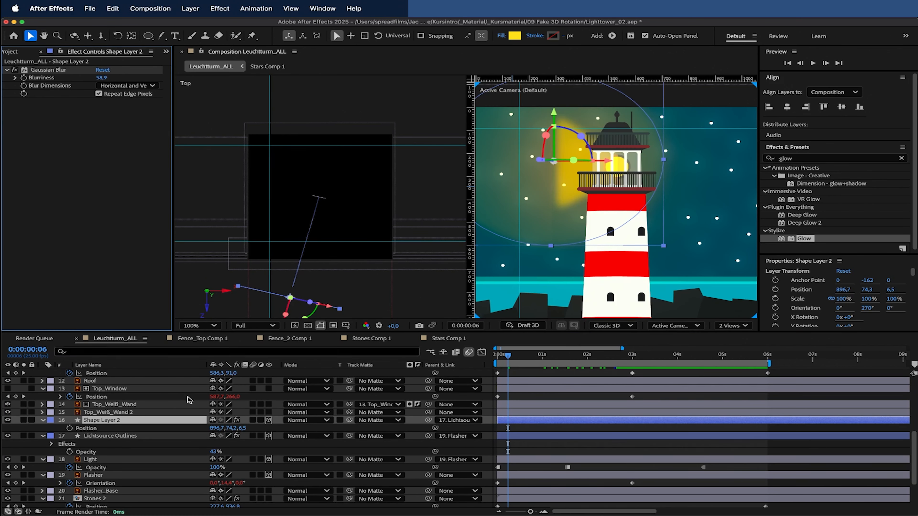
Step: Set Shape Layer 2's Gaussian Blur Blurriness to 133,2 and its Opacity to 69%, and preview the result
drag(214, 430, 246, 433)
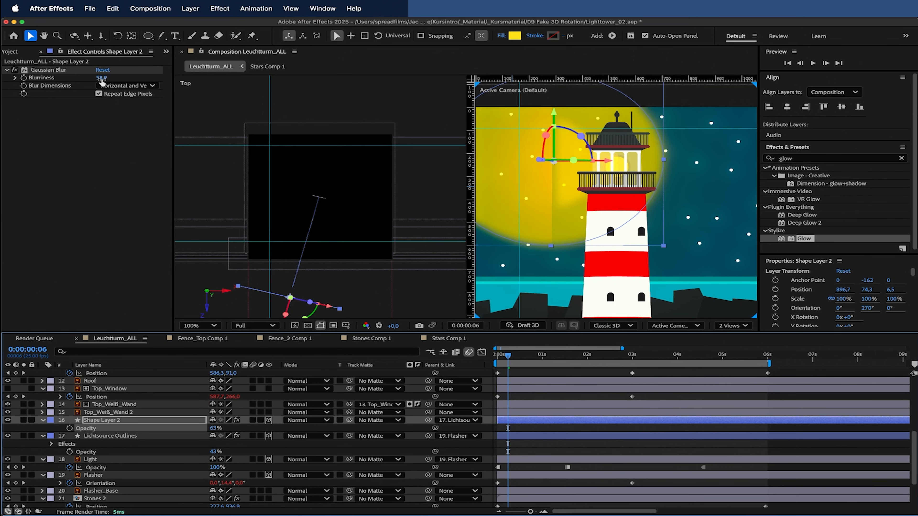
drag(101, 80, 225, 76)
drag(213, 429, 218, 431)
key(space)
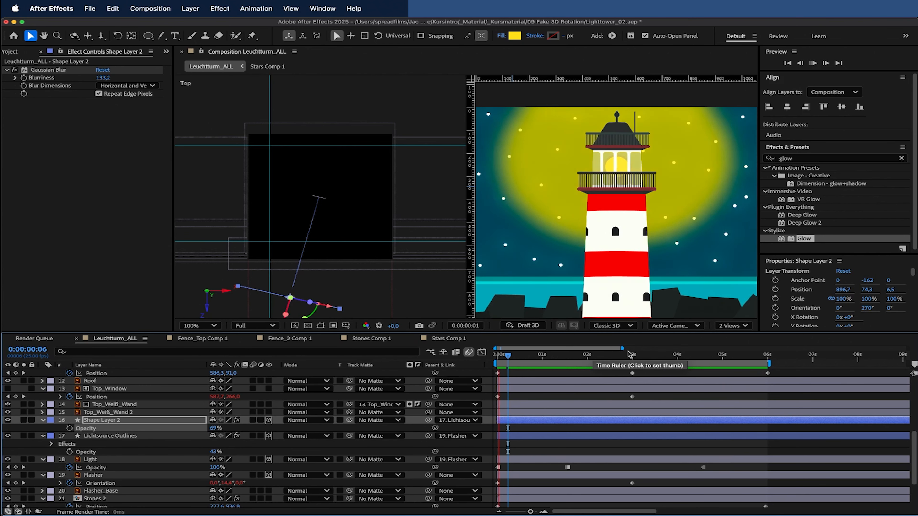
Step: At 0:00:00:04, raise the Opacity of Shape Layer 2 to 87%
key(h)
key(space)
drag(549, 357, 504, 366)
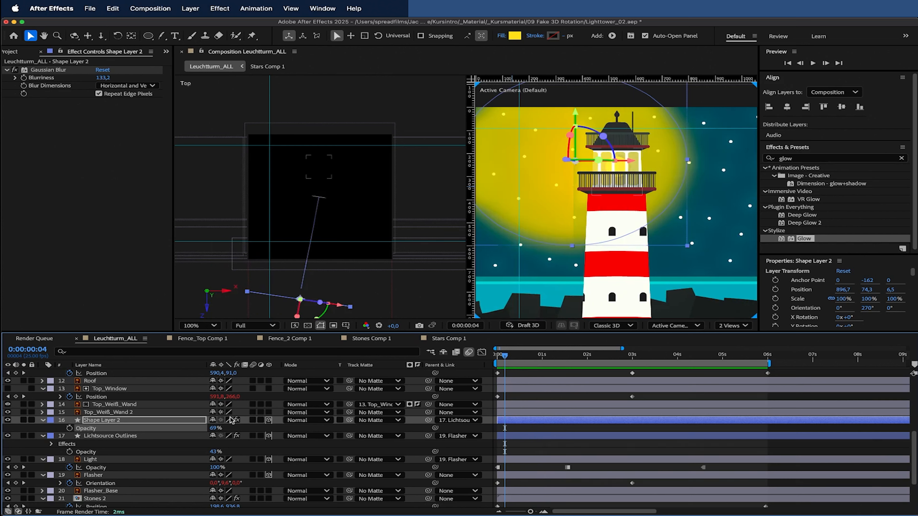
drag(214, 430, 251, 429)
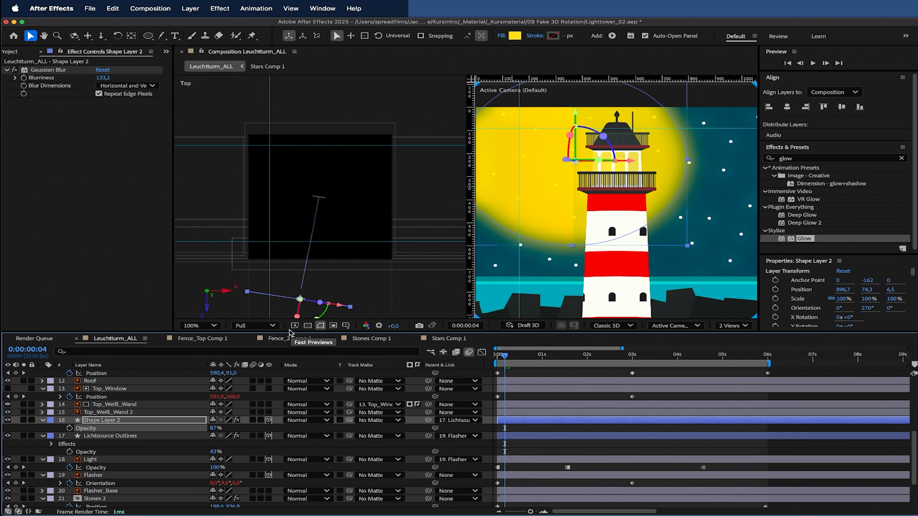
Step: Compare the scene with and without Shape Layer 2 and check the rotation around 0:00:03:07
click(8, 420)
click(7, 420)
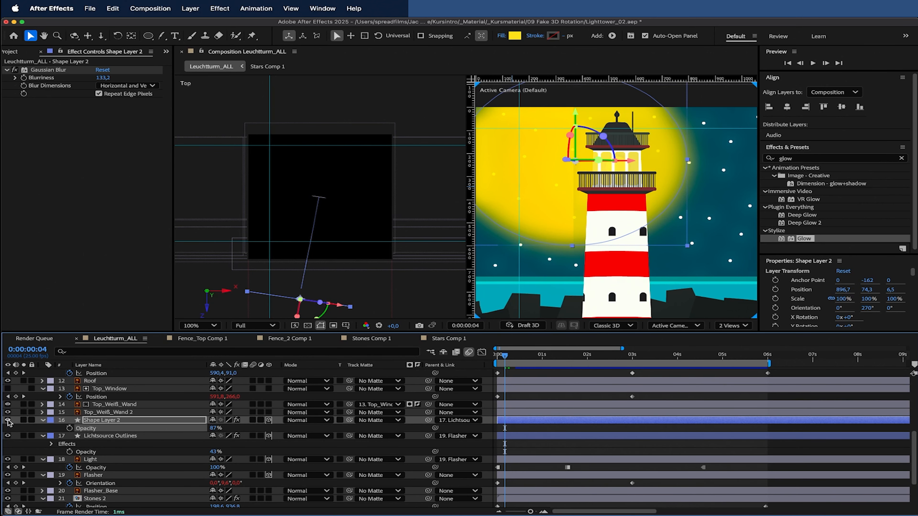
drag(519, 358, 642, 356)
key(space)
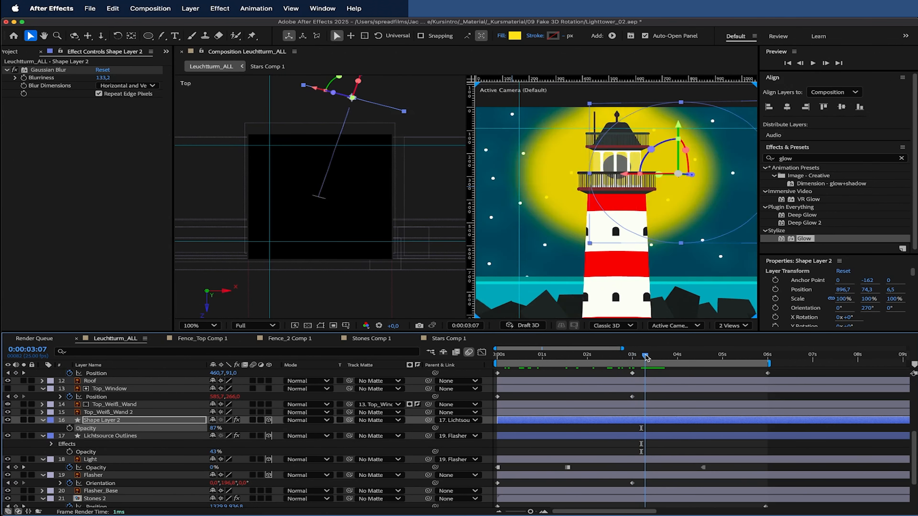
key(space)
click(701, 163)
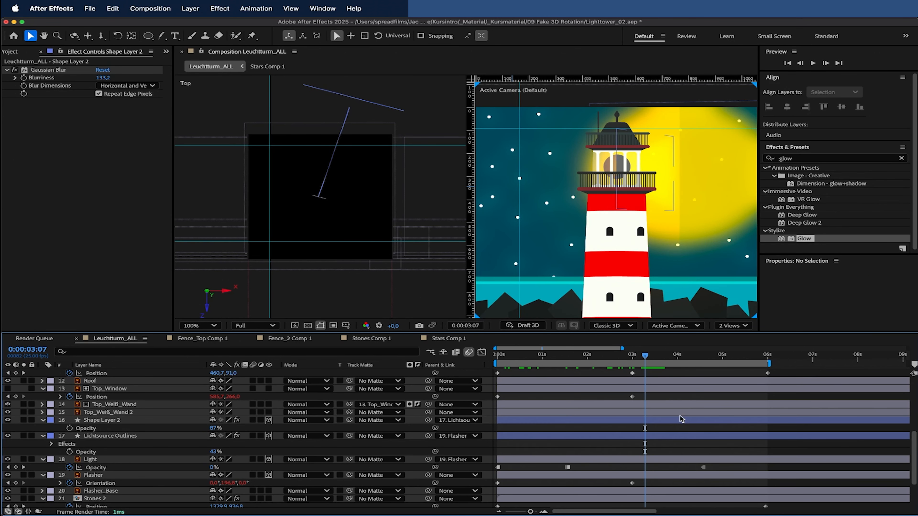
Step: Compare Lichtsource Outlines with and without its Glow effect and leave the Glow disabled
click(116, 460)
click(114, 476)
click(110, 462)
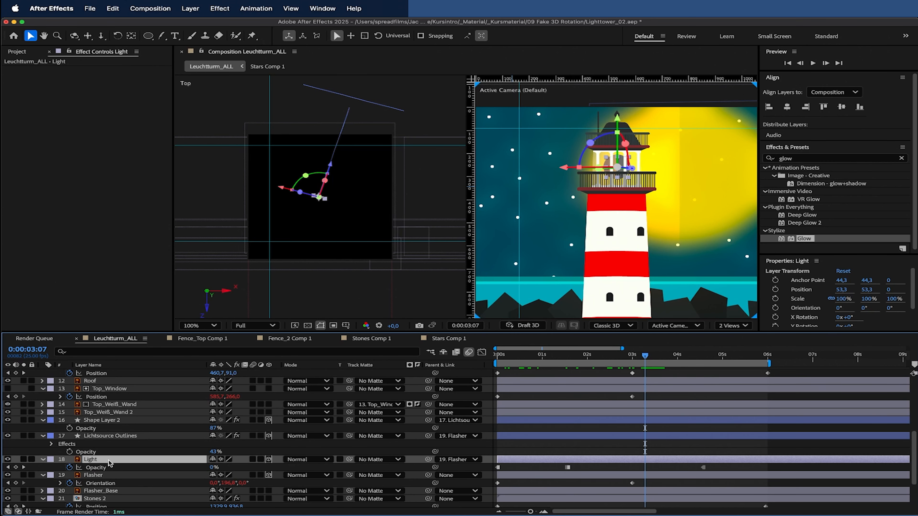
click(110, 436)
click(15, 102)
click(15, 102)
click(15, 101)
click(15, 101)
click(15, 102)
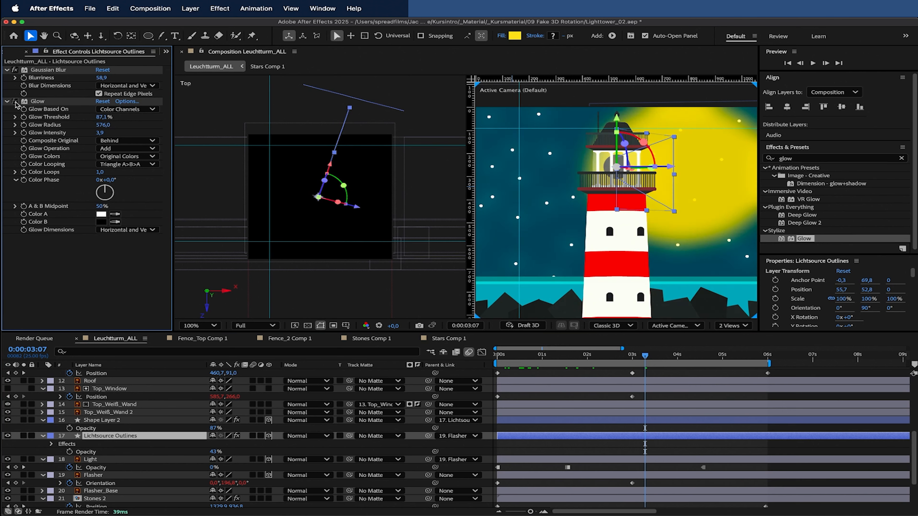
Step: Go to 0:00:00:19, where the ellipse has cleared the tower, and rename Shape Layer 2 as CircleLight
drag(629, 356, 552, 366)
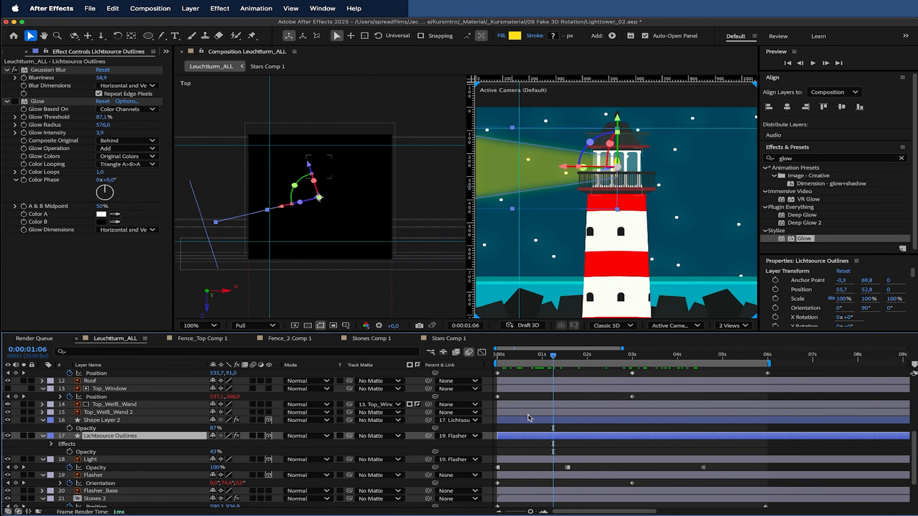
key(Home)
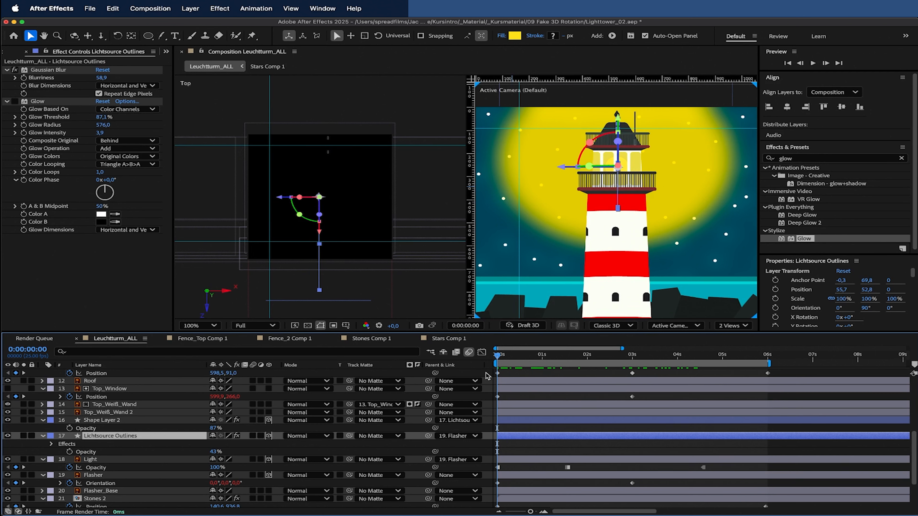
key(space)
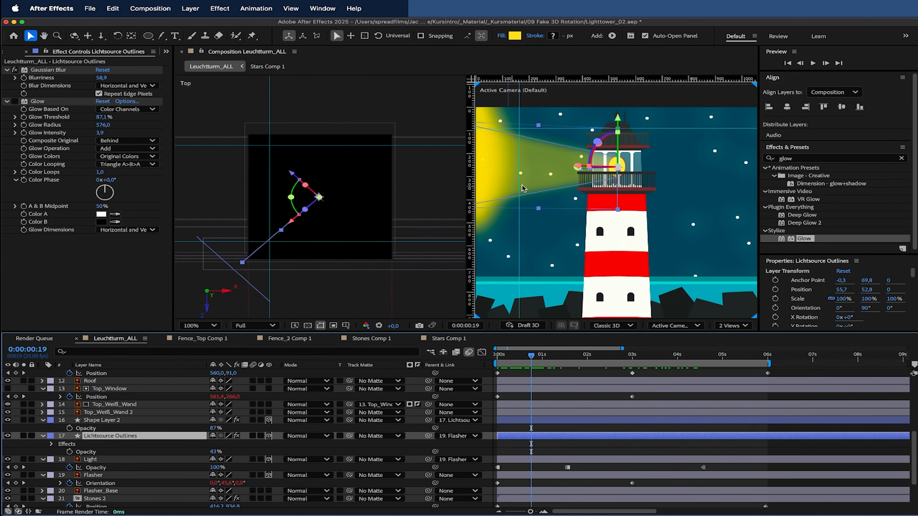
click(153, 421)
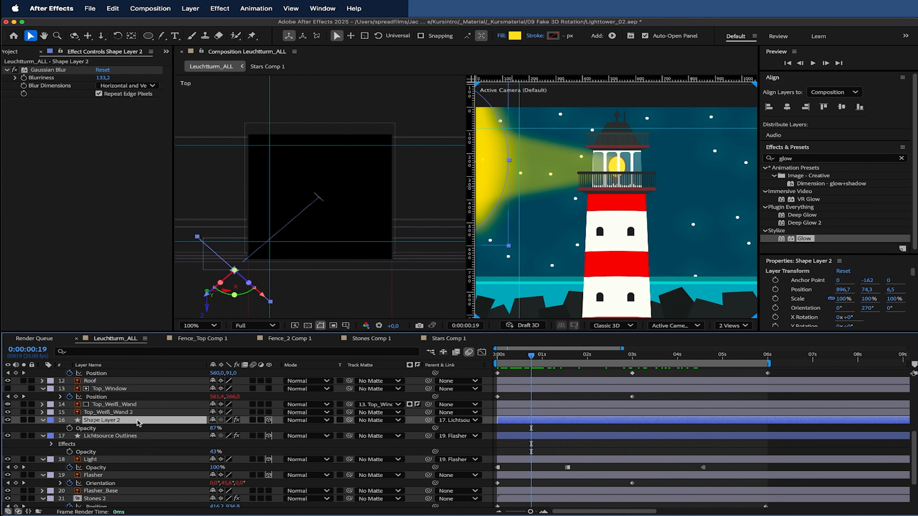
key(super+shift+d)
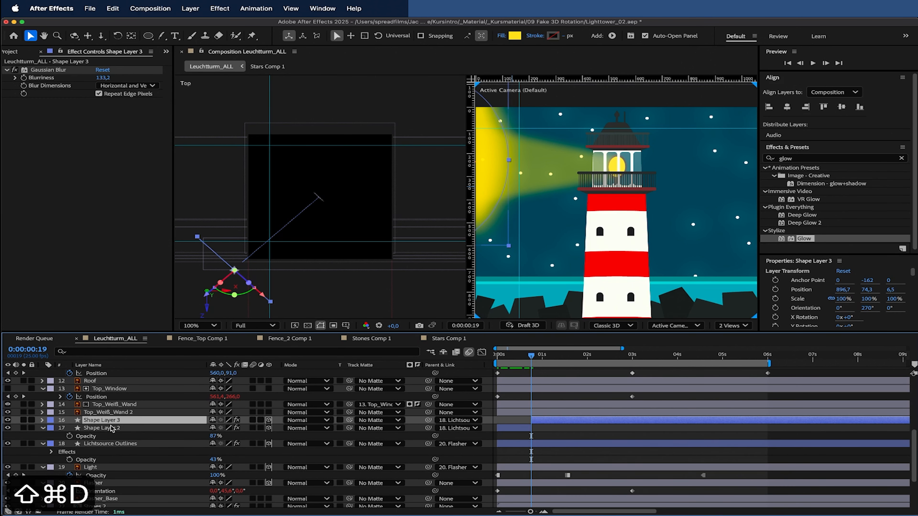
key(super+z)
key(Return)
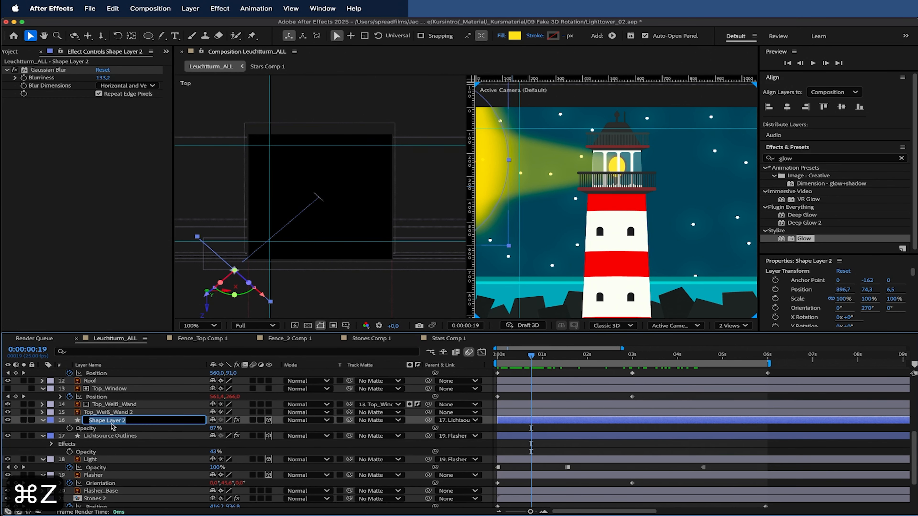
text(CircleLight)
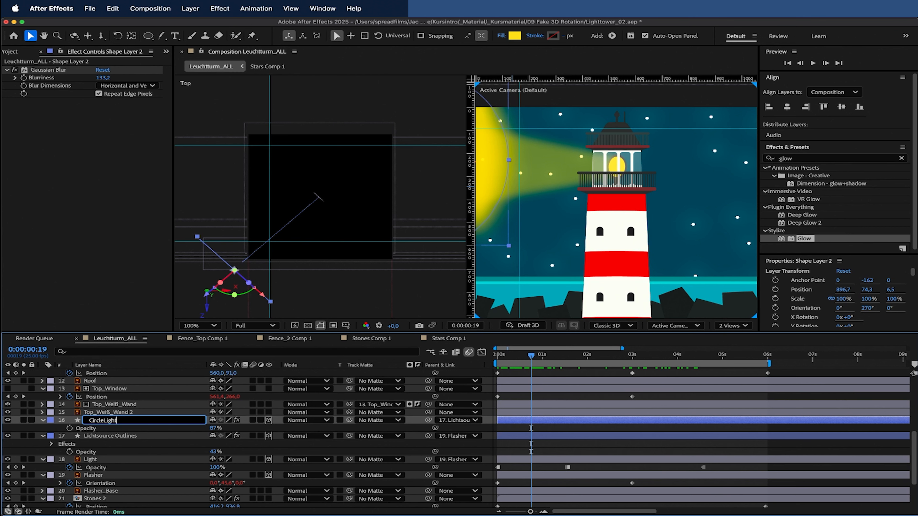
key(Return)
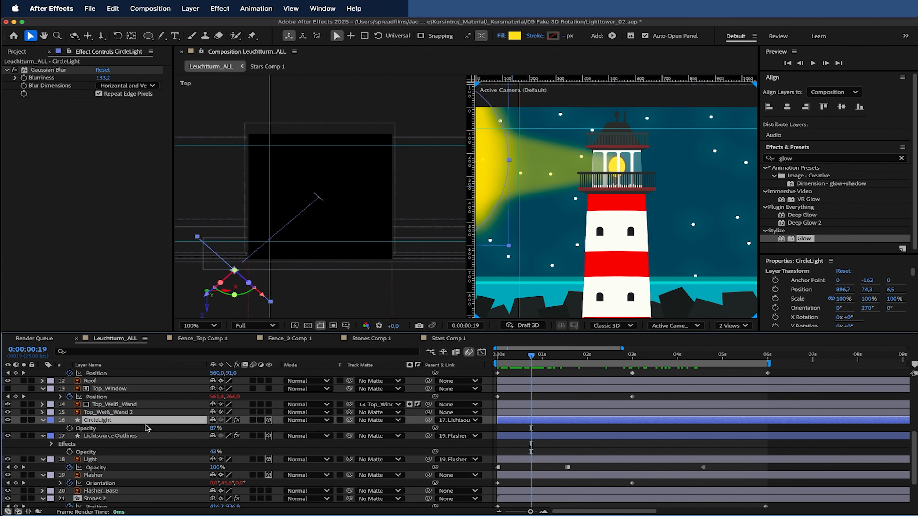
Step: Split CircleLight at 0:00:00:19 and move its first segment to the top of the layer stack
key(shift+super+d)
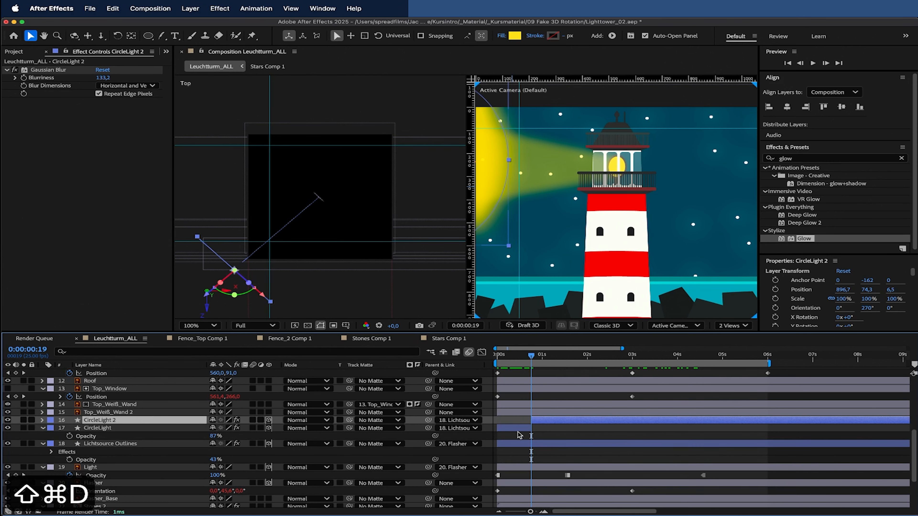
click(517, 432)
drag(159, 429, 162, 374)
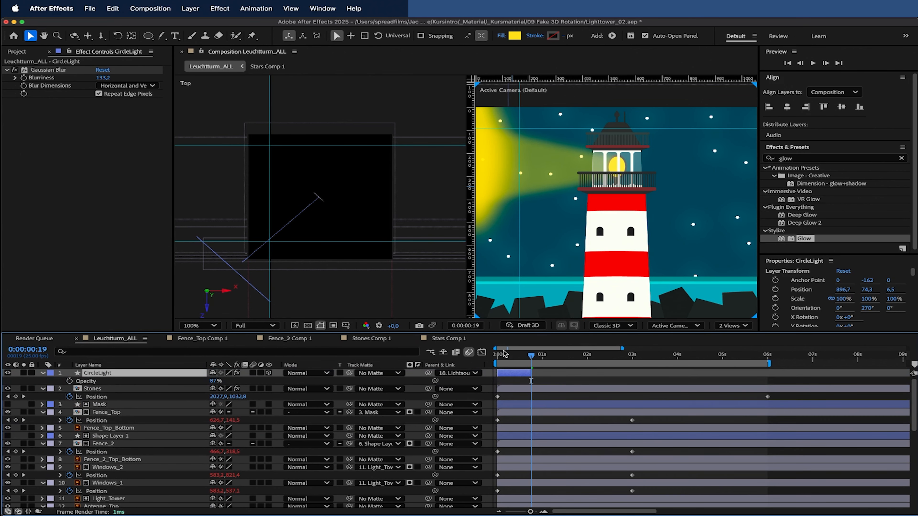
Step: Split CircleLight 2 at 0:00:05:07 and place its final segment at the top of the layer stack
click(497, 356)
drag(498, 356, 737, 362)
scroll(744, 436, down, 10)
key(ctrl+shift+d)
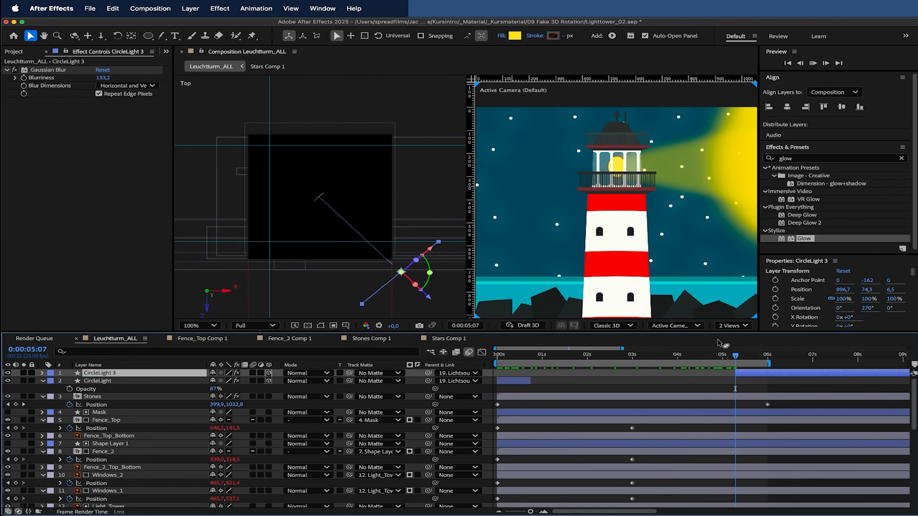
Step: Preview the rotation, switch the composition viewer to 1 View and fit the composition in it
key(space)
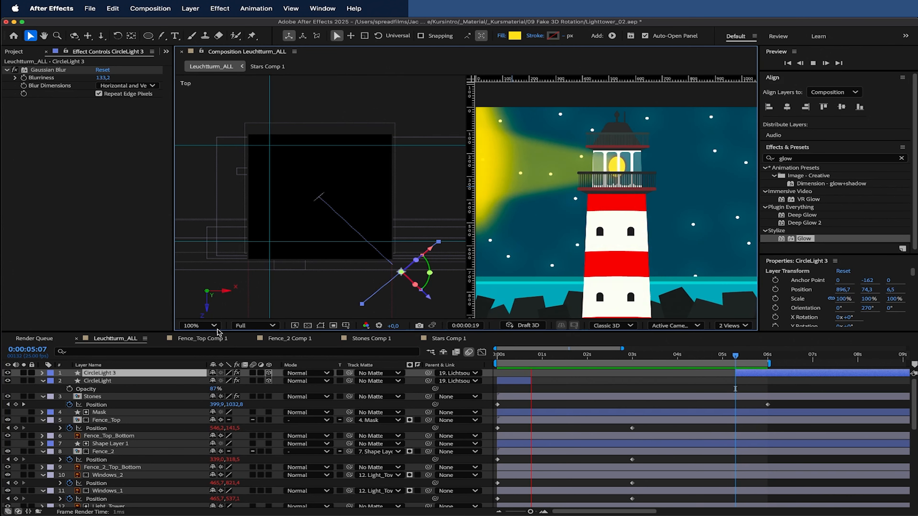
click(731, 326)
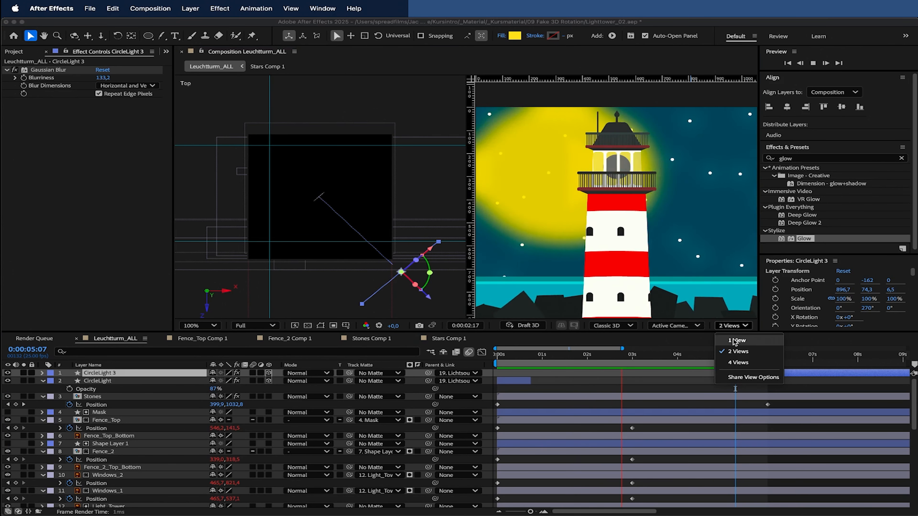
click(736, 340)
click(200, 326)
click(215, 149)
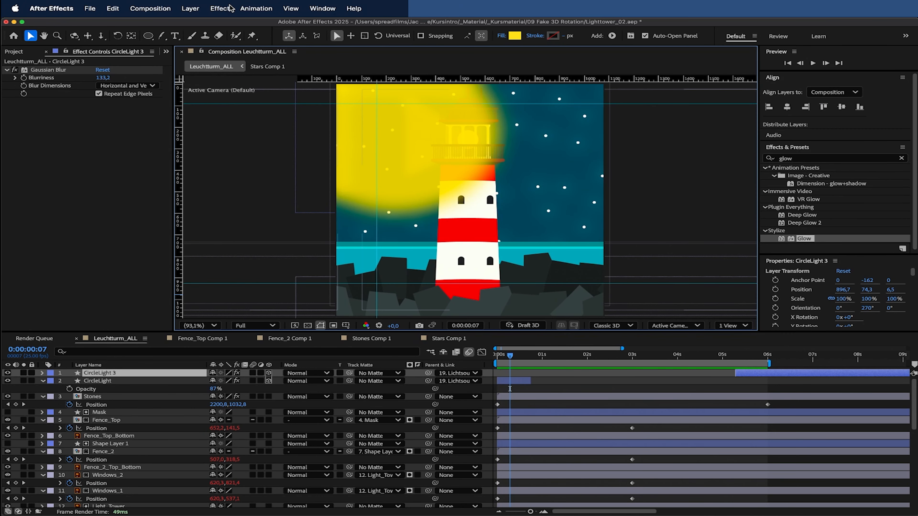
Step: Create an adjustment layer above all layers and apply the Turbulent Displace effect to it
click(188, 9)
mouse_move(206, 25)
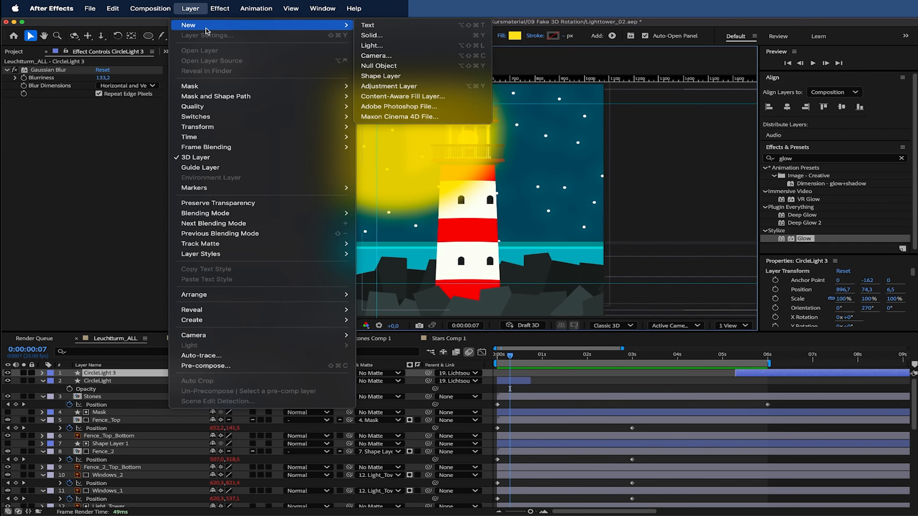
click(399, 87)
click(837, 161)
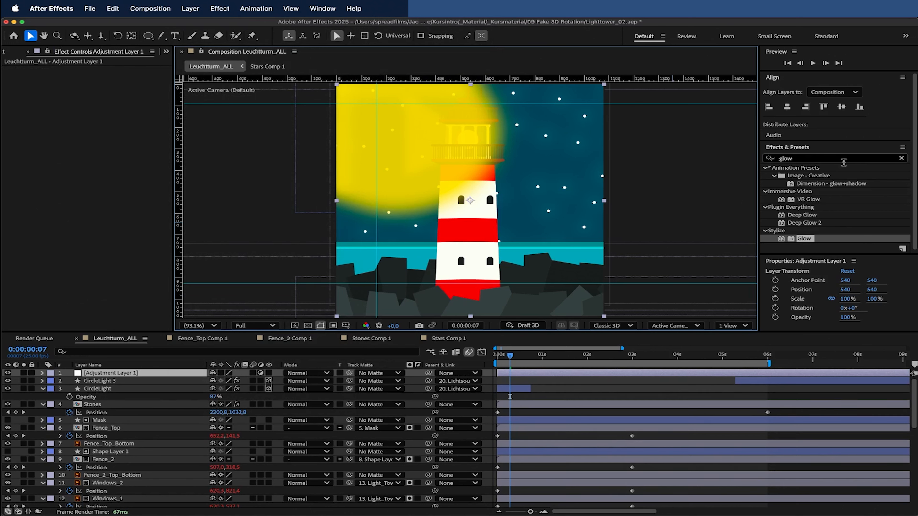
key(super+a)
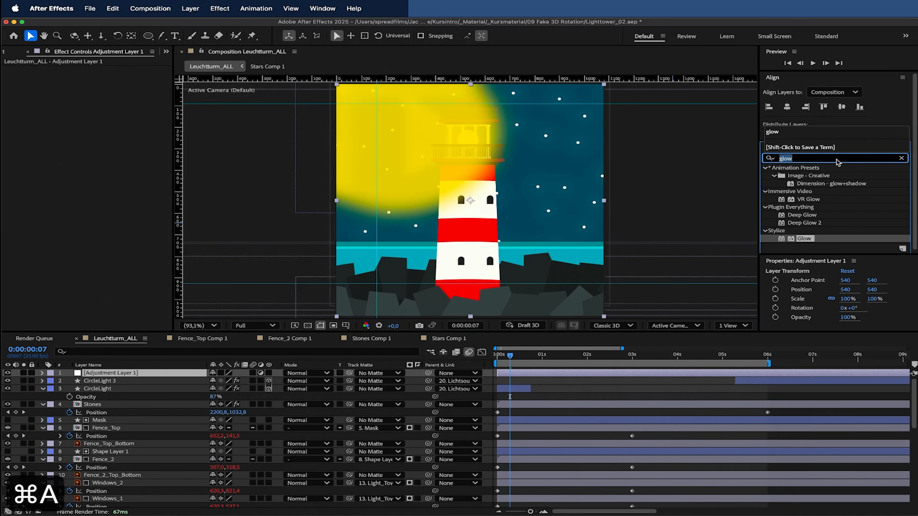
text(turbu)
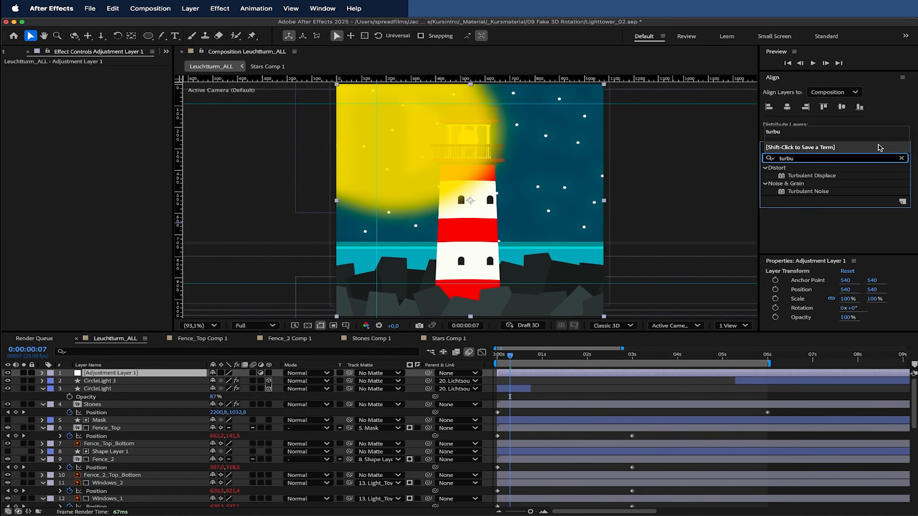
drag(812, 175, 121, 373)
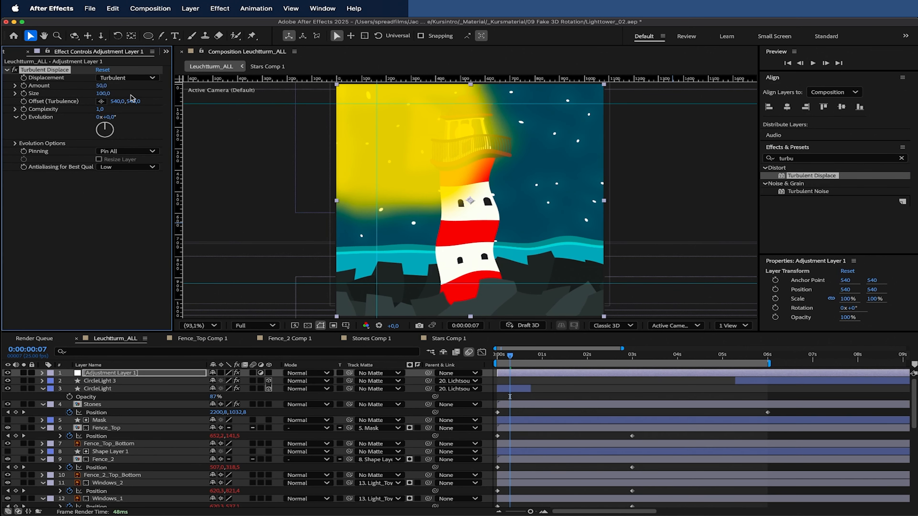
Step: Set Turbulent Displace's Amount and Size both to 12 on the adjustment layer
drag(103, 88, 690, 136)
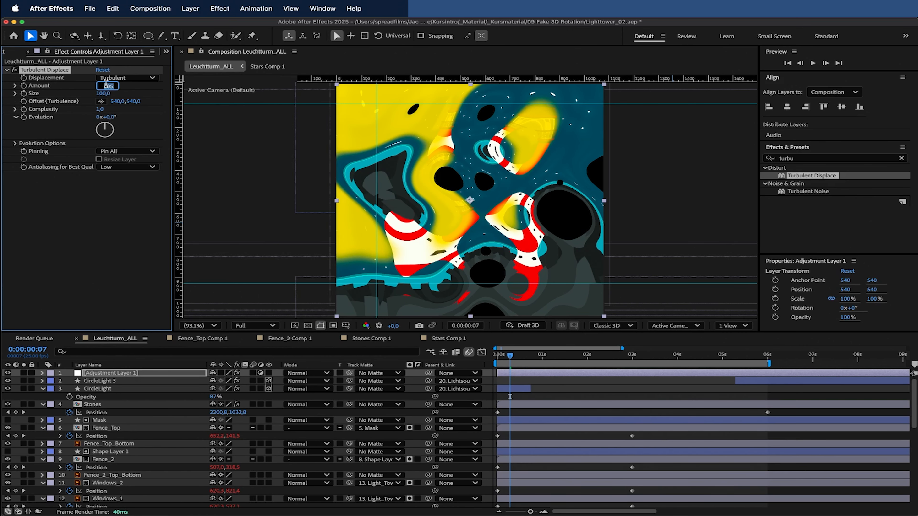
text(2)
key(Return)
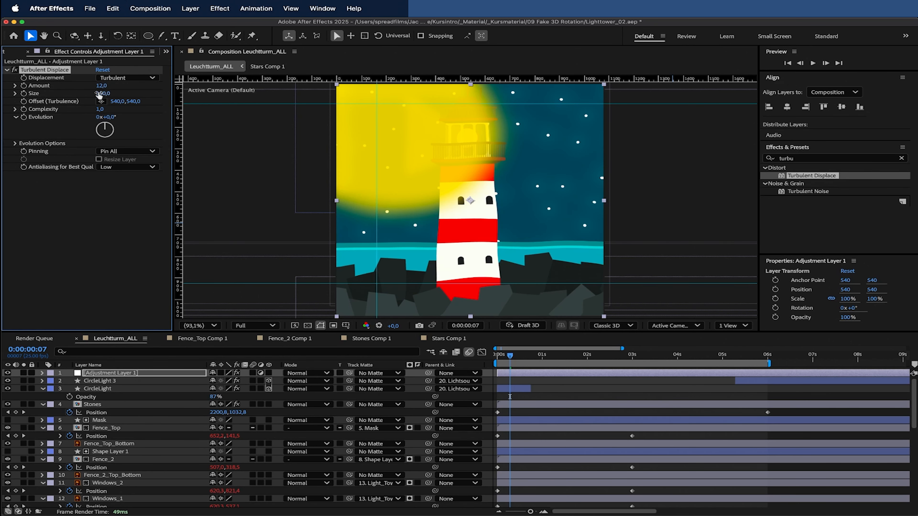
key(Return)
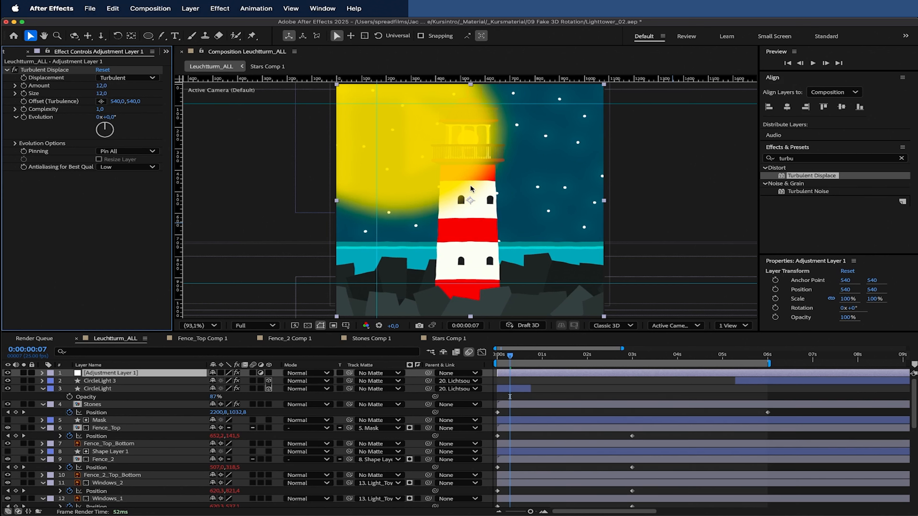
Step: Add the expression time*6 to Turbulent Displace's Random Seed and preview the animation
click(15, 143)
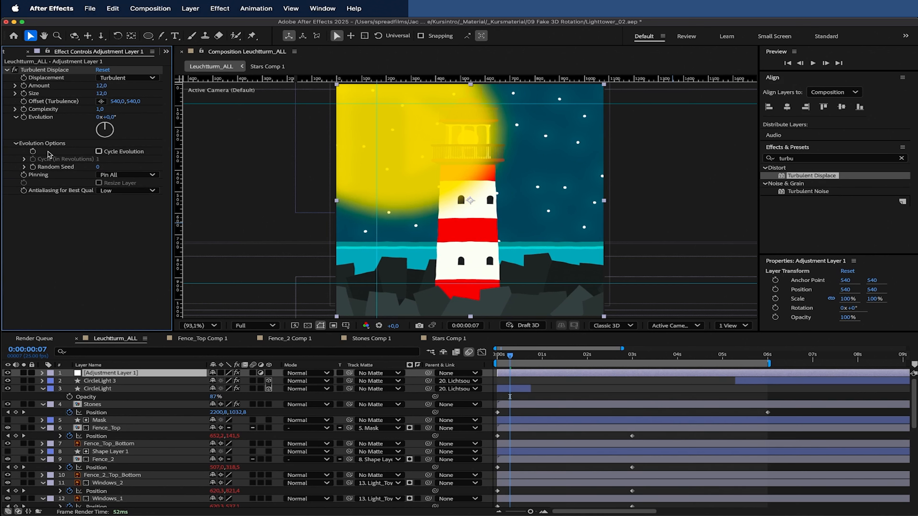
alt+click(32, 167)
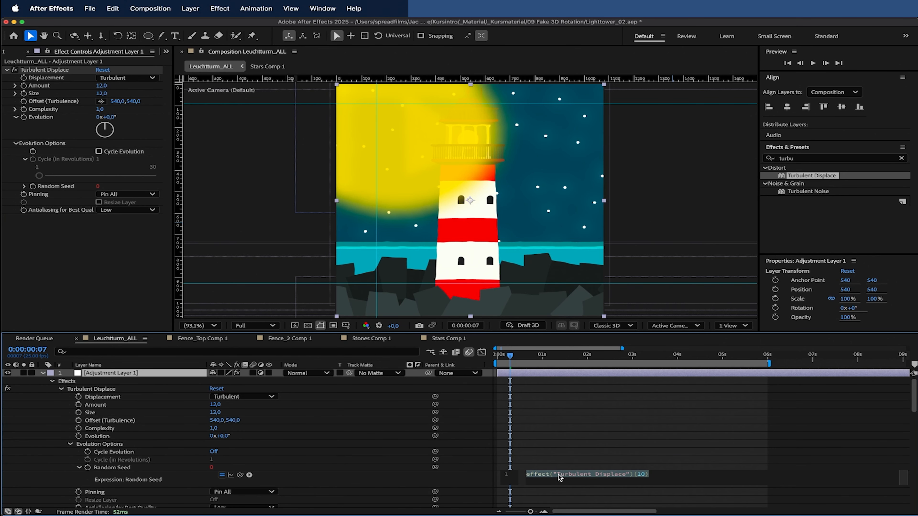
text(time*6)
click(571, 455)
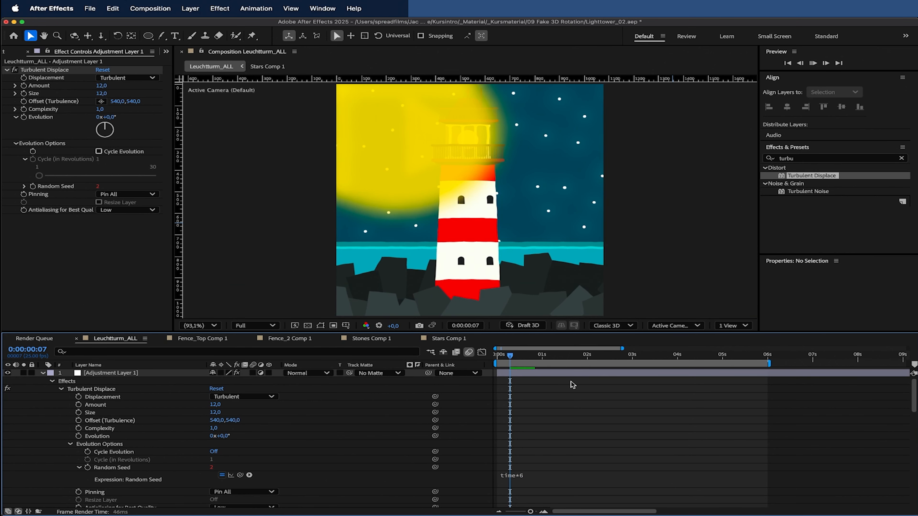
key(space)
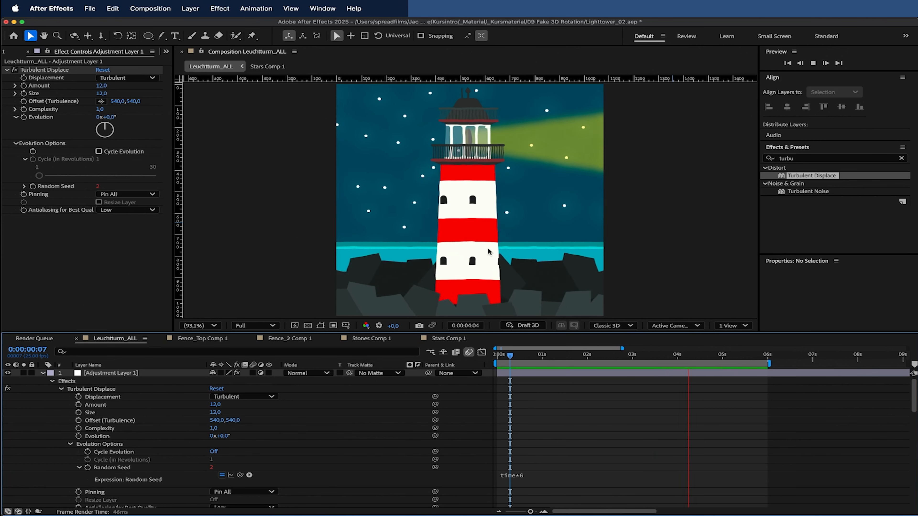
key(space)
Step: Set Turbulent Displace's Amount and Size both to 10 and preview the softer wobble
click(103, 86)
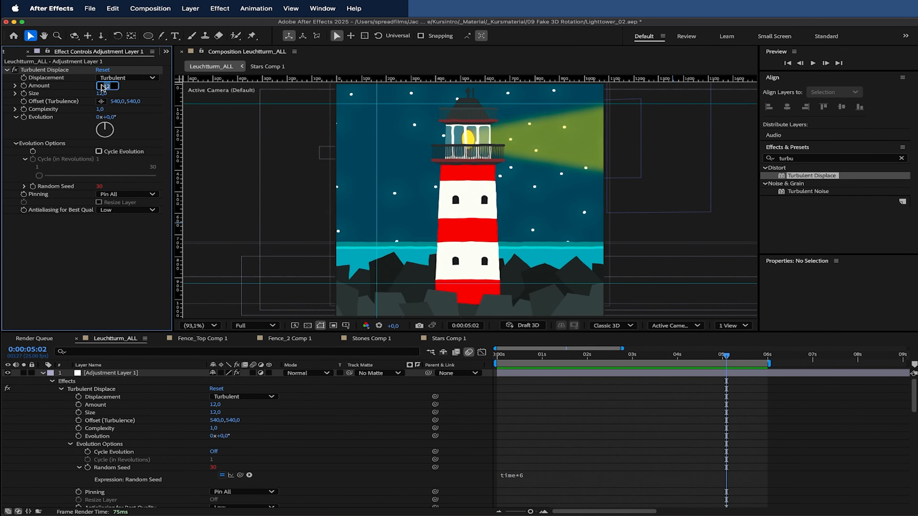
click(99, 94)
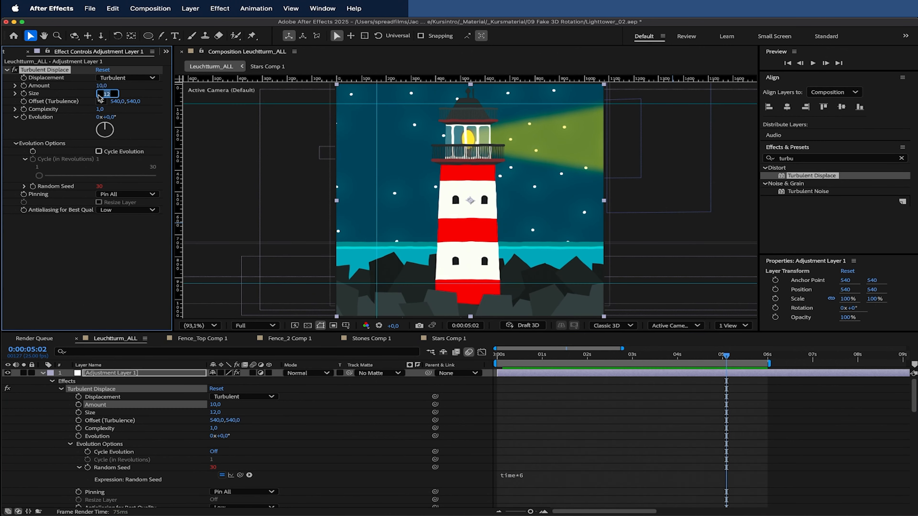
text(10)
key(Return)
key(space)
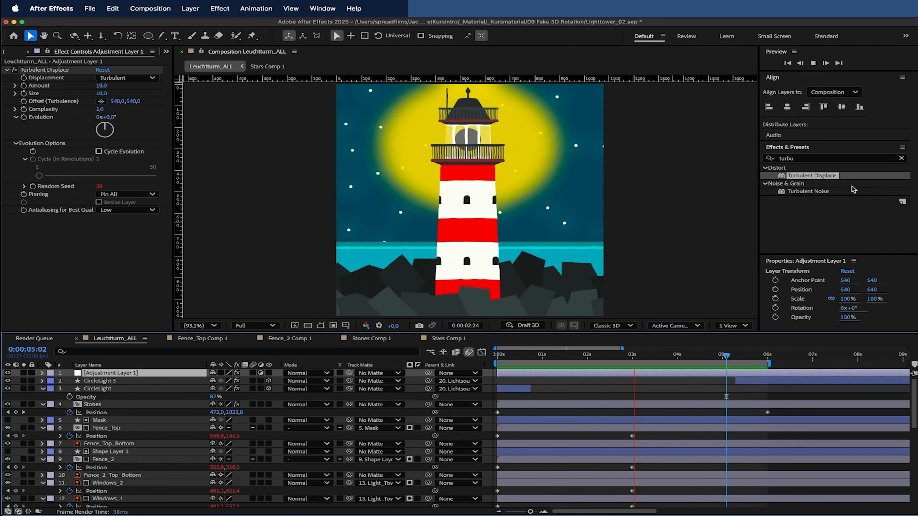
Step: Apply the Noise effect to the adjustment layer, set Amount of Noise to 8% and preview the animation
click(827, 159)
key(super+a)
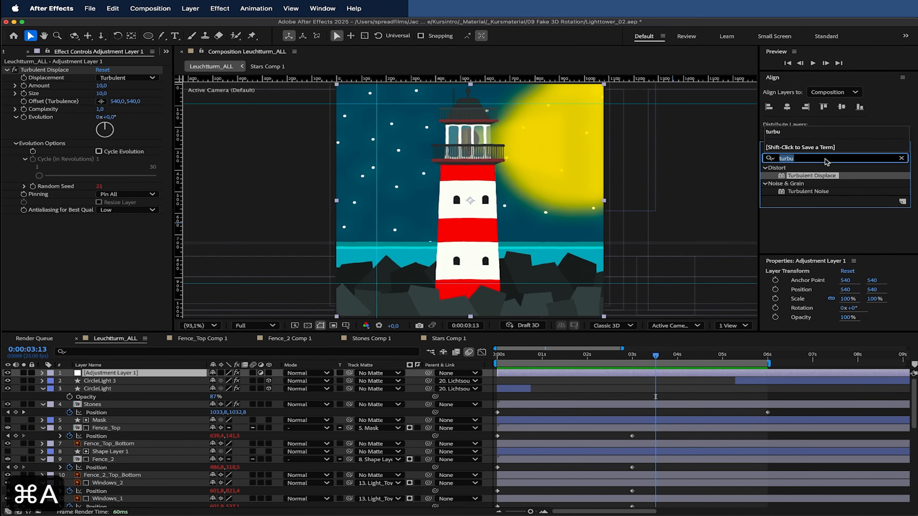
text(noise)
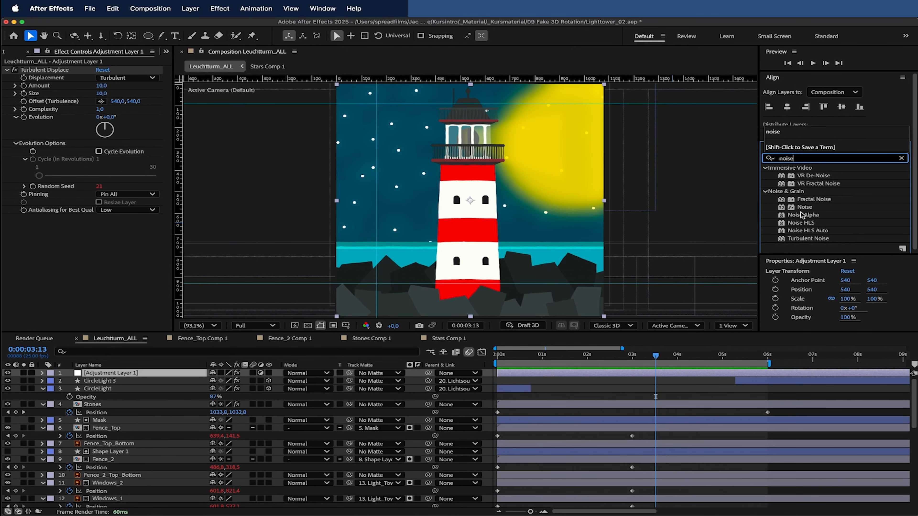
drag(808, 209, 455, 218)
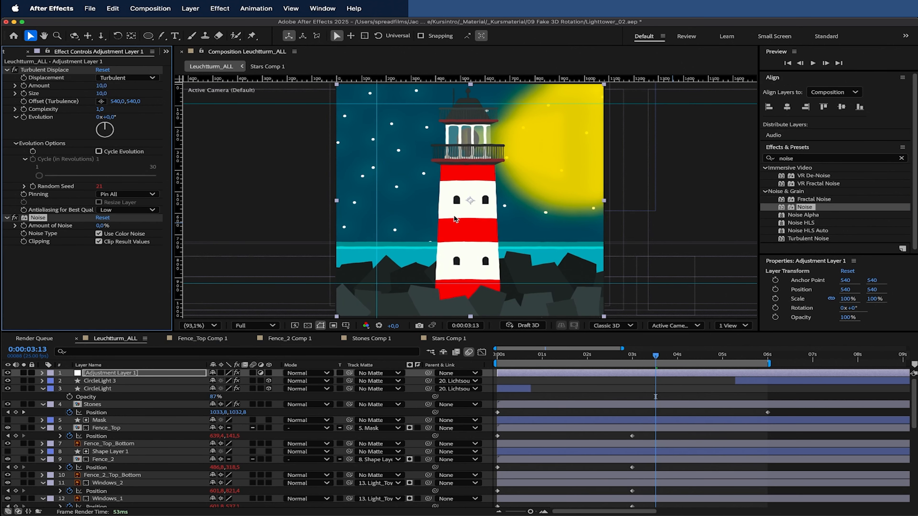
mouse_move(128, 226)
mouse_down()
mouse_move(188, 225)
mouse_move(143, 225)
mouse_up()
key(space)
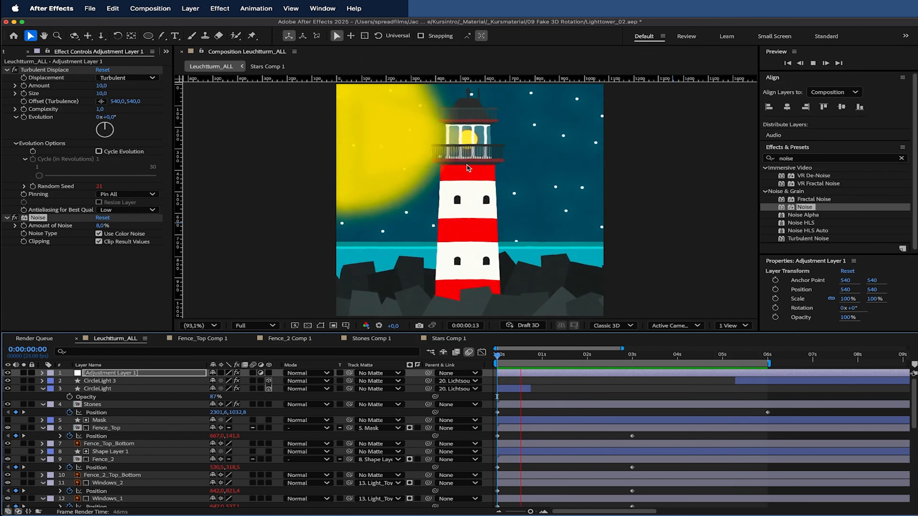
Step: Create a black solid with colour 000000 directly above Adjustment Layer 1
click(143, 378)
click(143, 376)
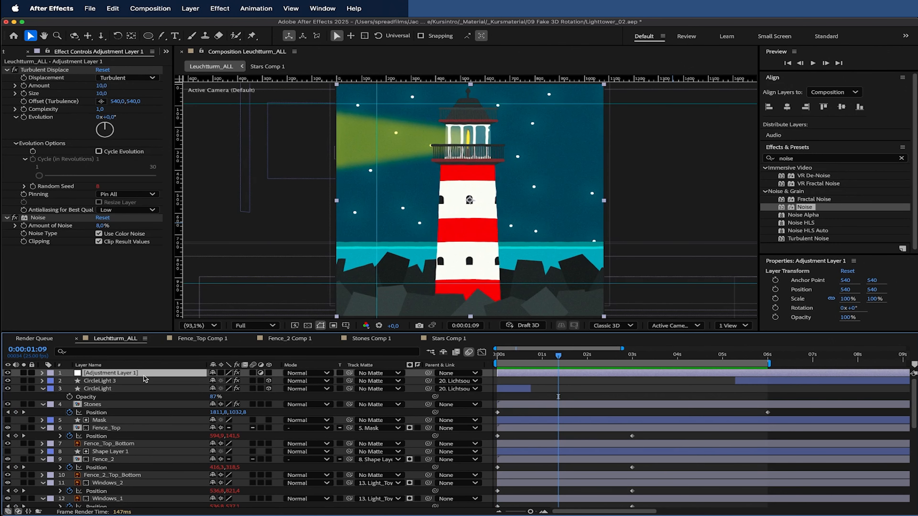
click(325, 9)
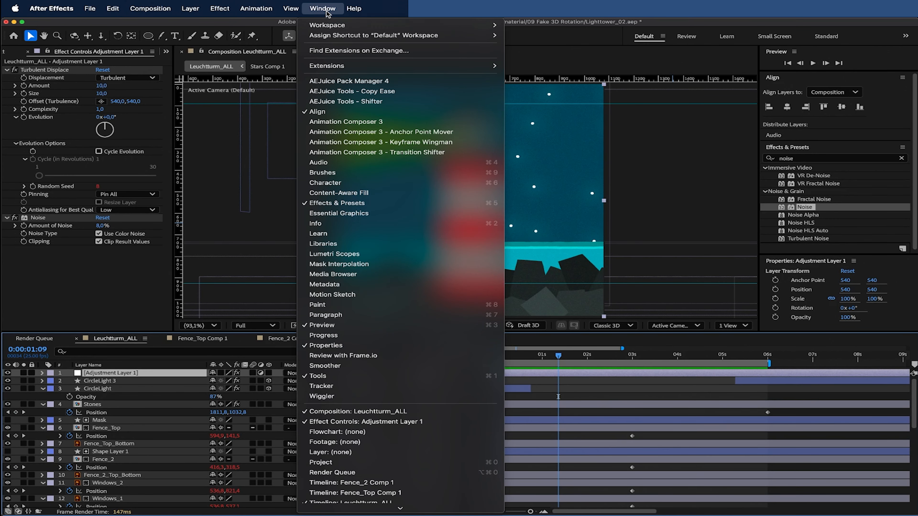
mouse_move(291, 8)
mouse_move(197, 11)
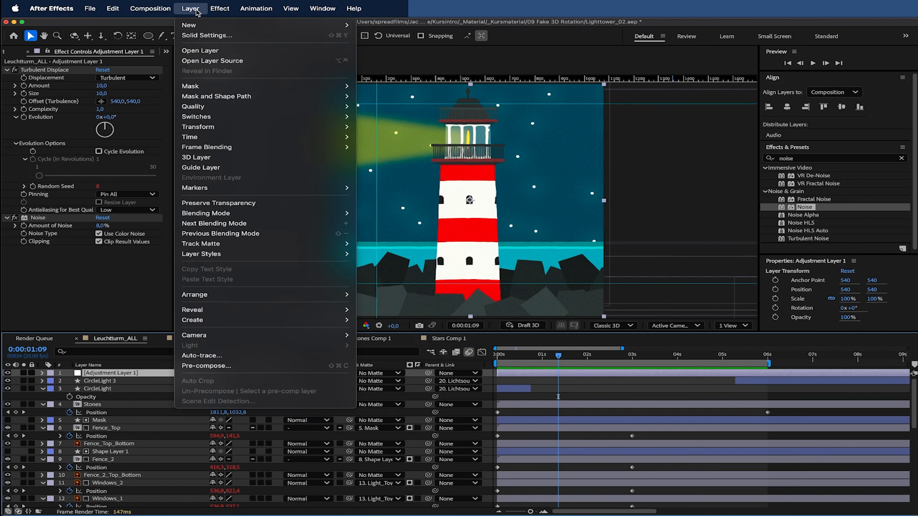
mouse_move(260, 25)
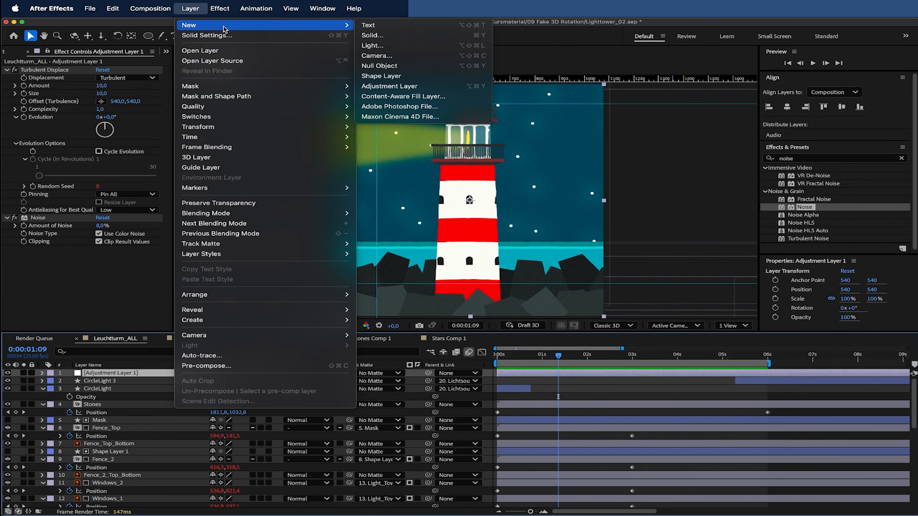
click(387, 38)
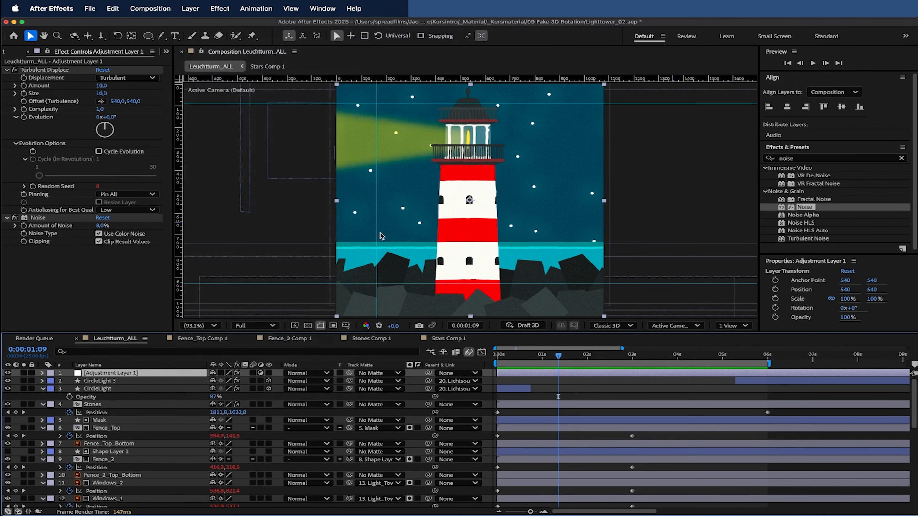
click(454, 340)
text(000000)
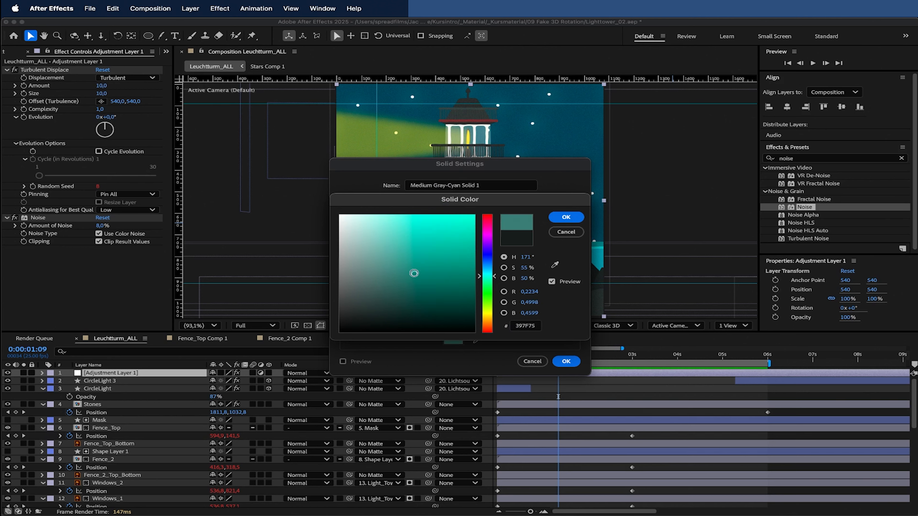
key(Return)
click(566, 361)
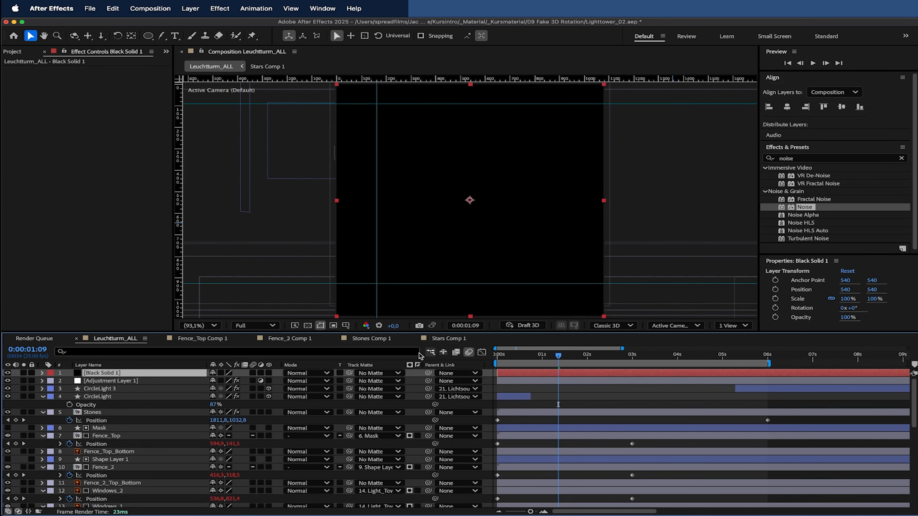
Step: Add an elliptical mask filling the black solid and set its mode to Subtract
click(153, 36)
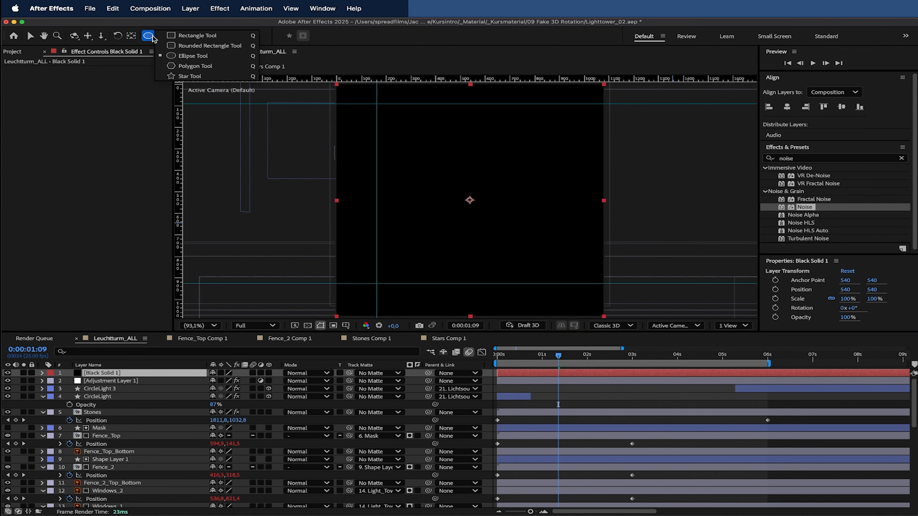
double_click(151, 36)
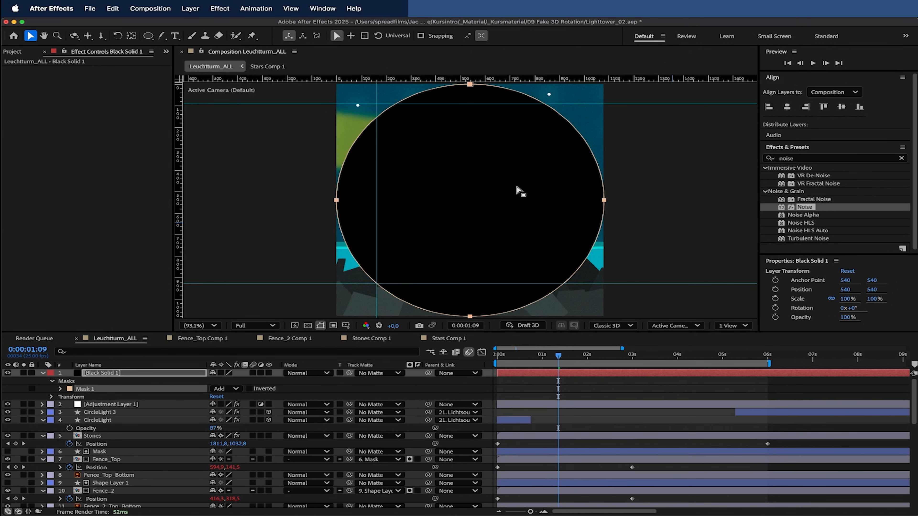
click(132, 373)
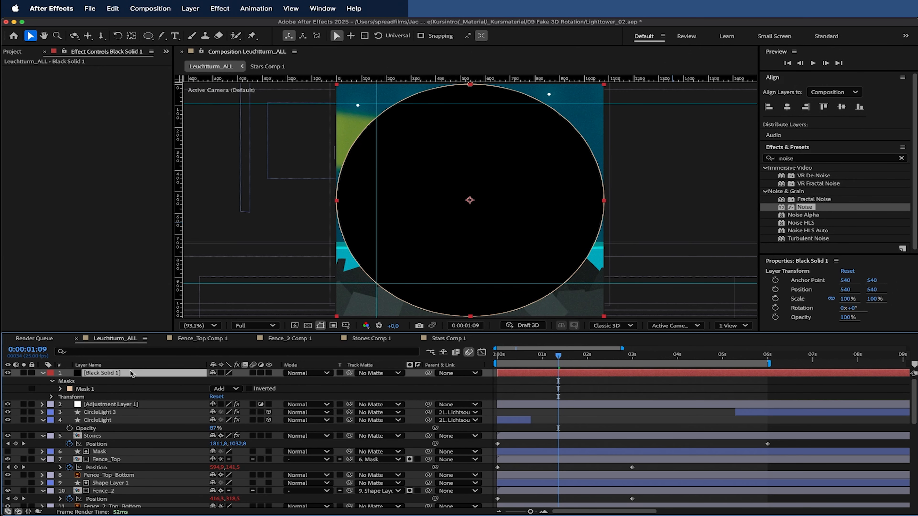
click(240, 389)
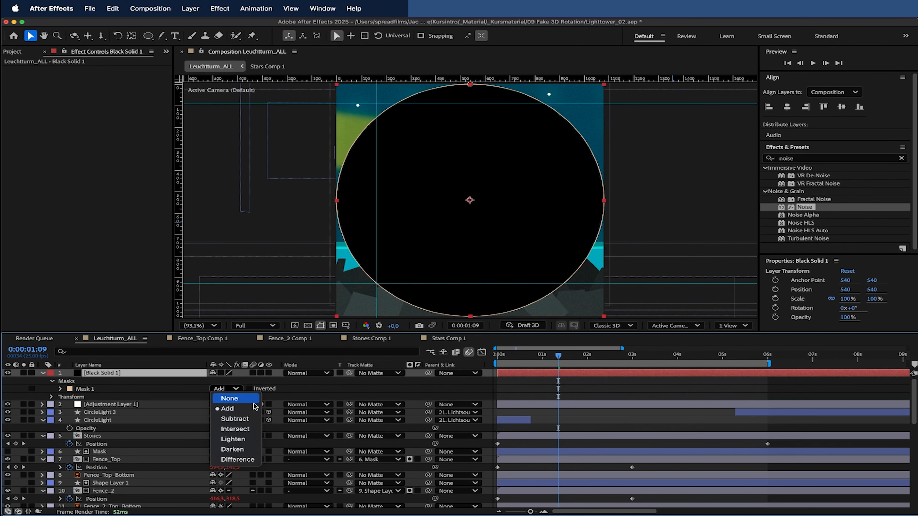
click(250, 415)
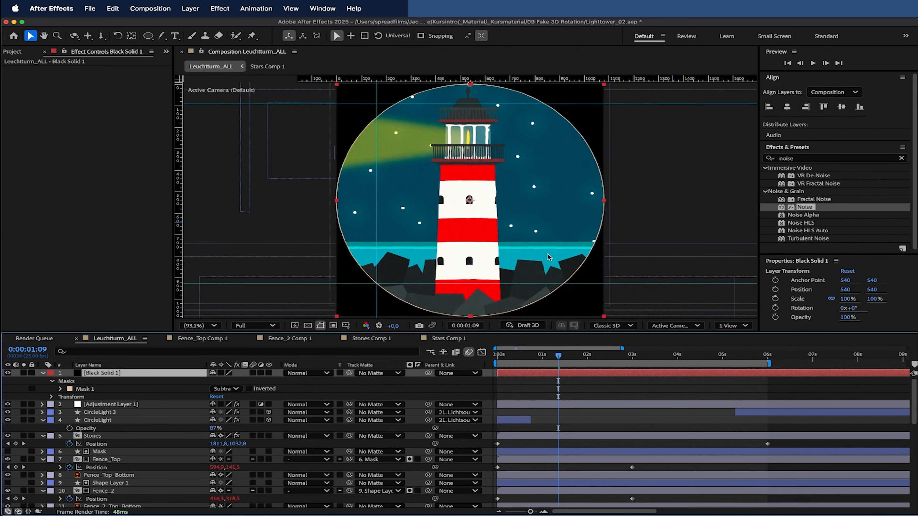
Step: Feather the black solid's mask by 362 pixels and return to 0:00:00:00
click(106, 391)
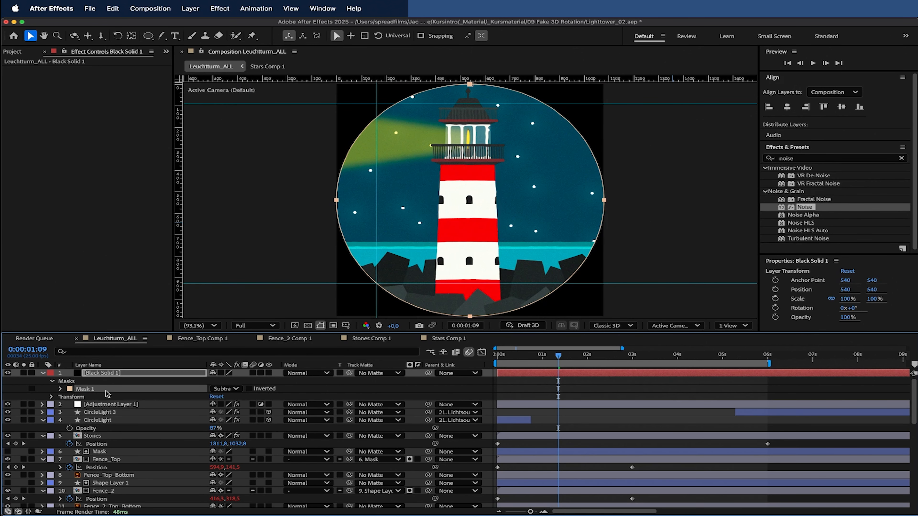
click(60, 389)
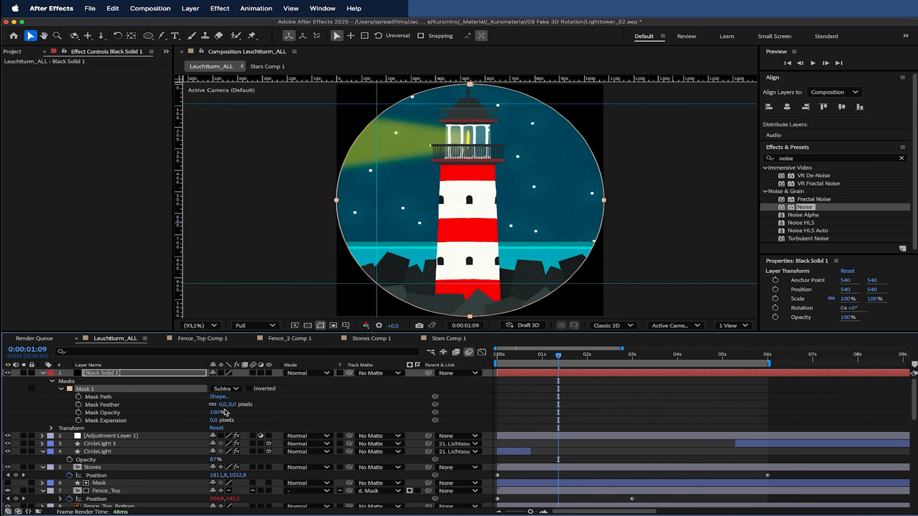
drag(222, 408, 396, 406)
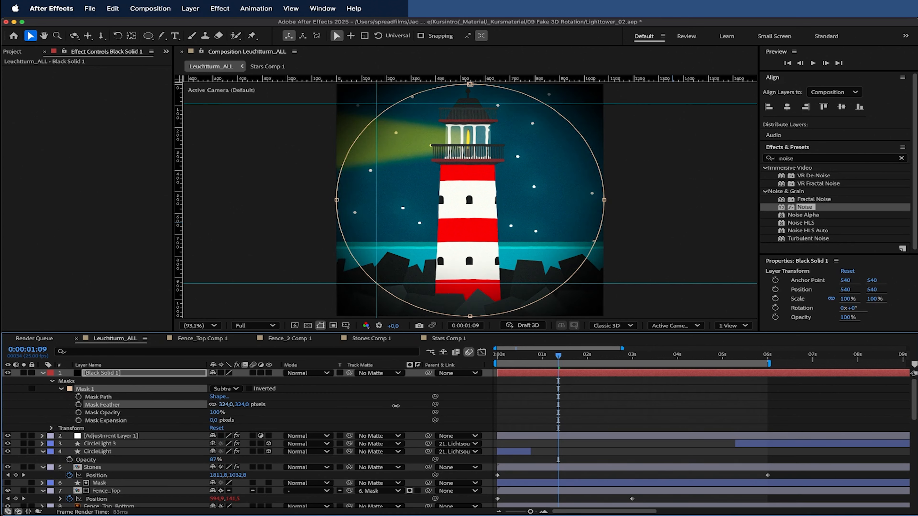
key(Home)
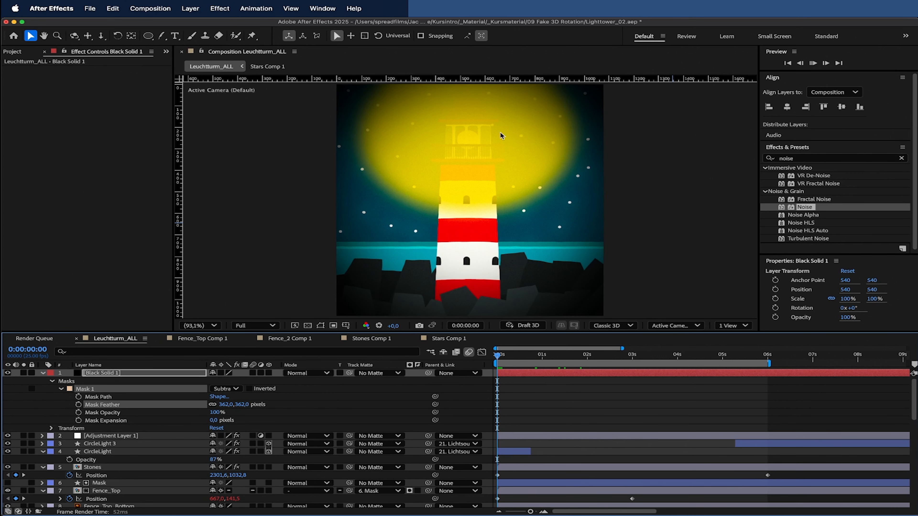
Step: Lower the opacity of Black Solid 1 to 60% and preview the animation
key(space)
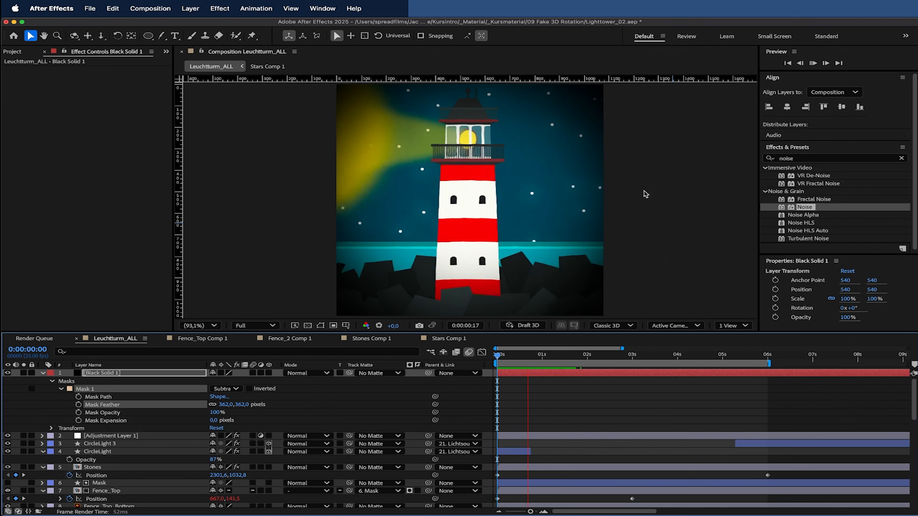
click(171, 374)
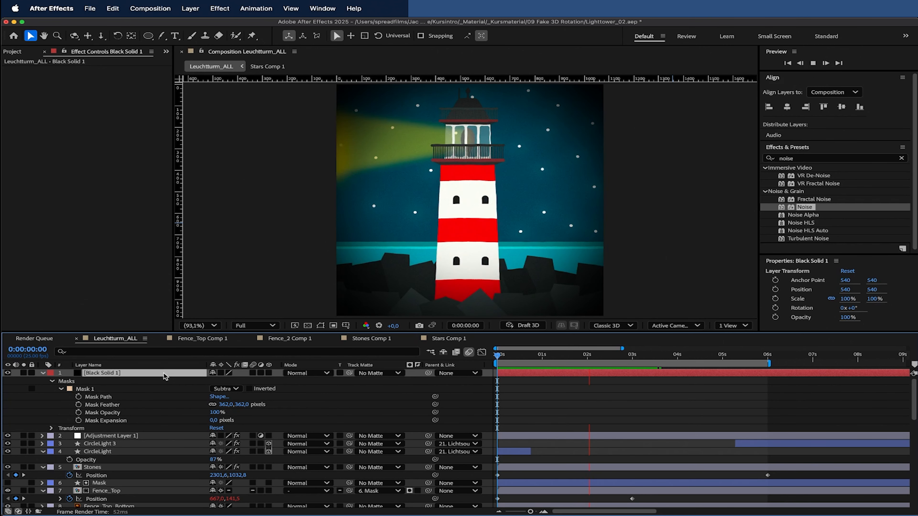
key(space)
key(t)
drag(217, 381, 213, 386)
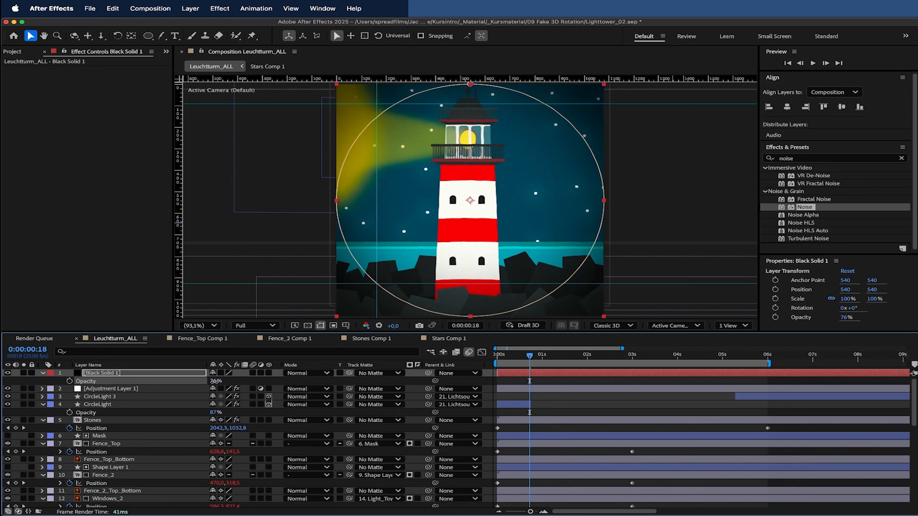
text(60)
key(Return)
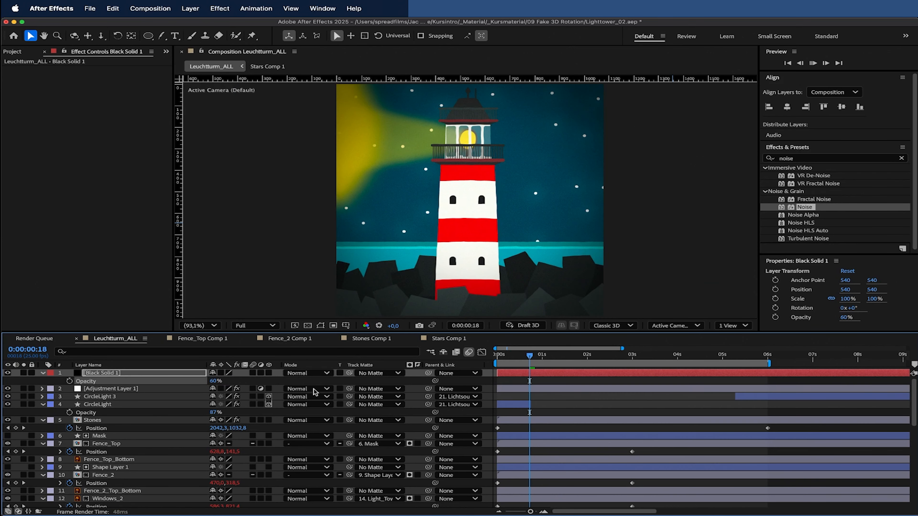
key(space)
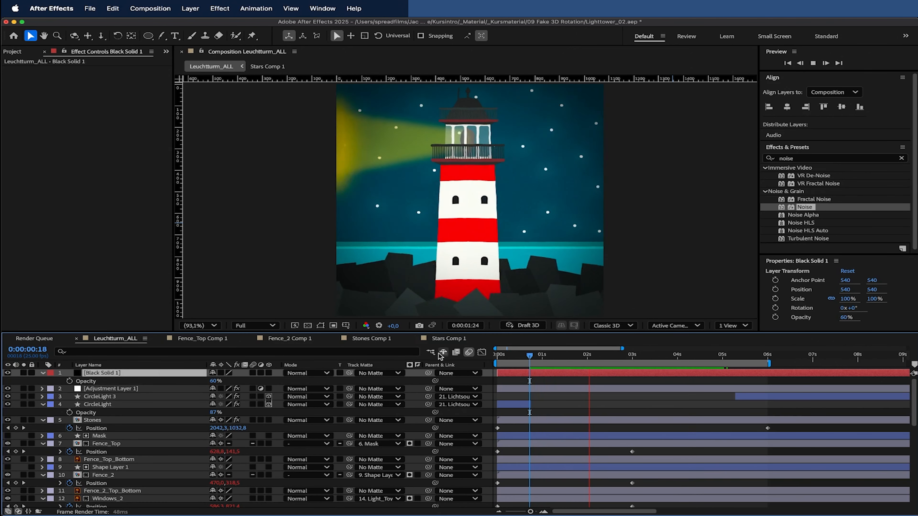
Step: Set the opacity of Black Solid 1 to 75%, save the project and preview the animation
key(space)
text(7)
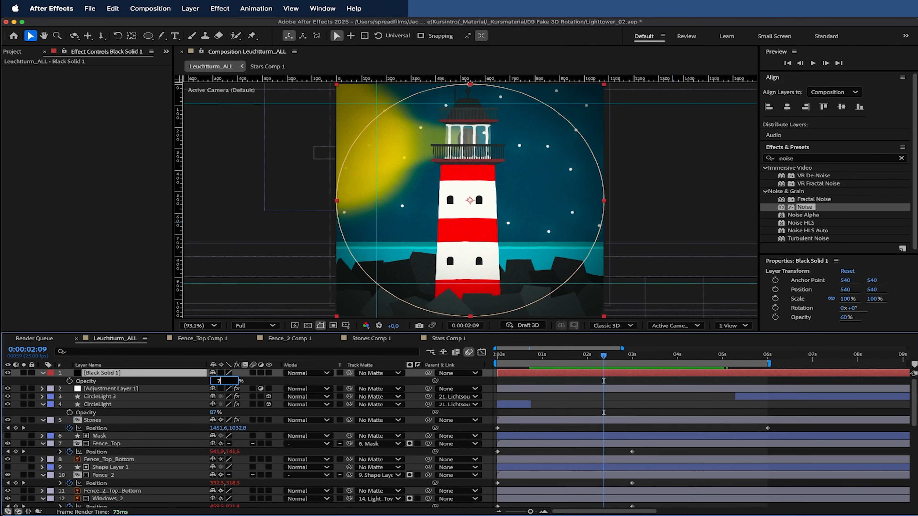
text(5)
key(Return)
key(super+s)
key(space)
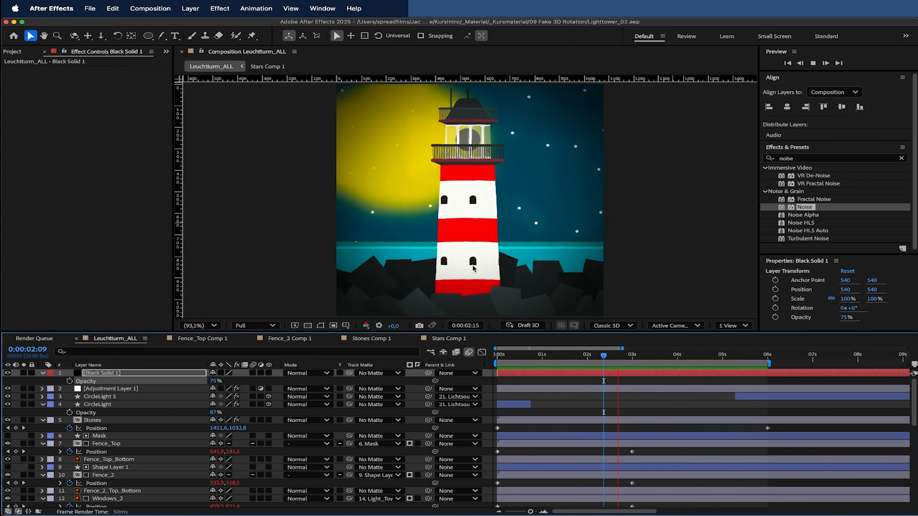
click(603, 356)
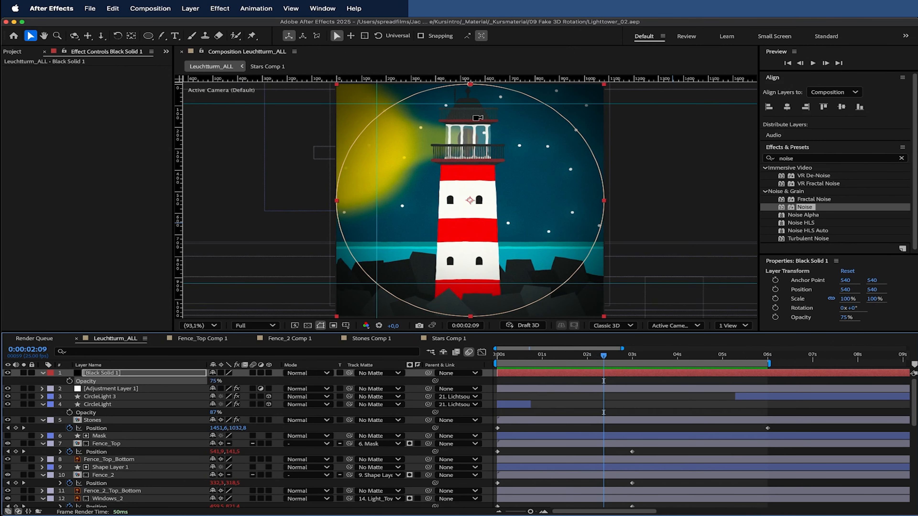
Step: Add a Position keyframe to Lichtsource Outlines and move it back in line with the Light layer's second Opacity keyframe
scroll(478, 118, up, 4)
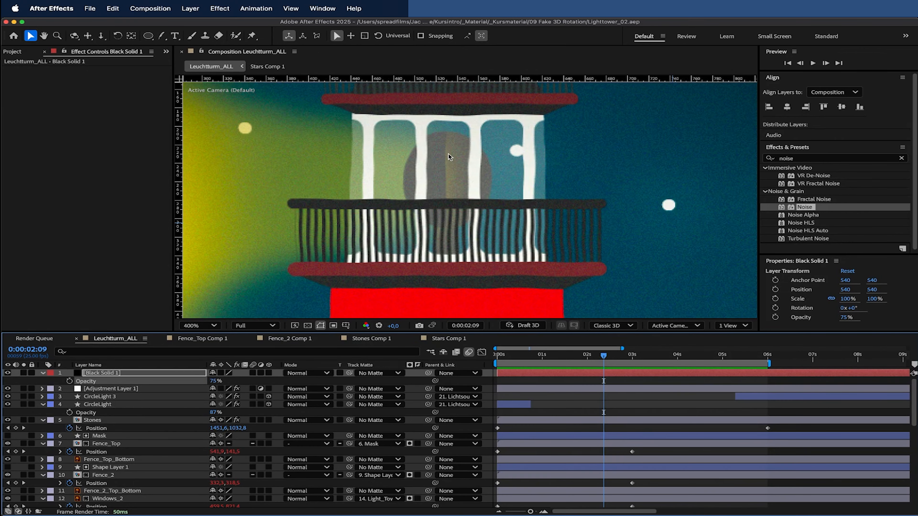
scroll(448, 154, down, 4)
scroll(614, 417, down, 5)
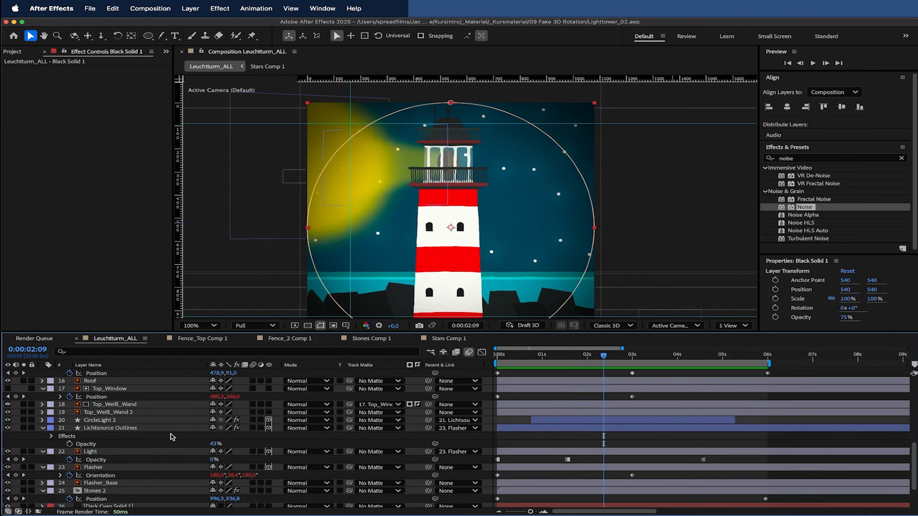
click(133, 429)
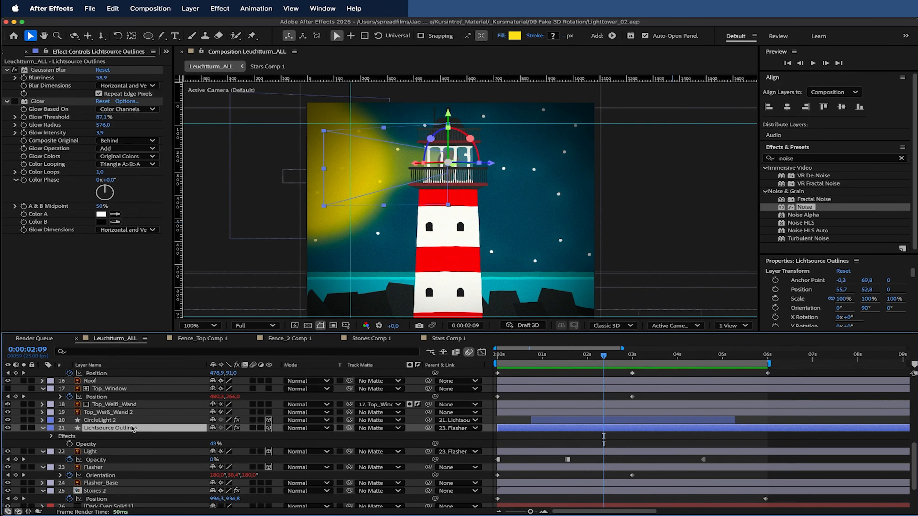
key(p)
click(69, 436)
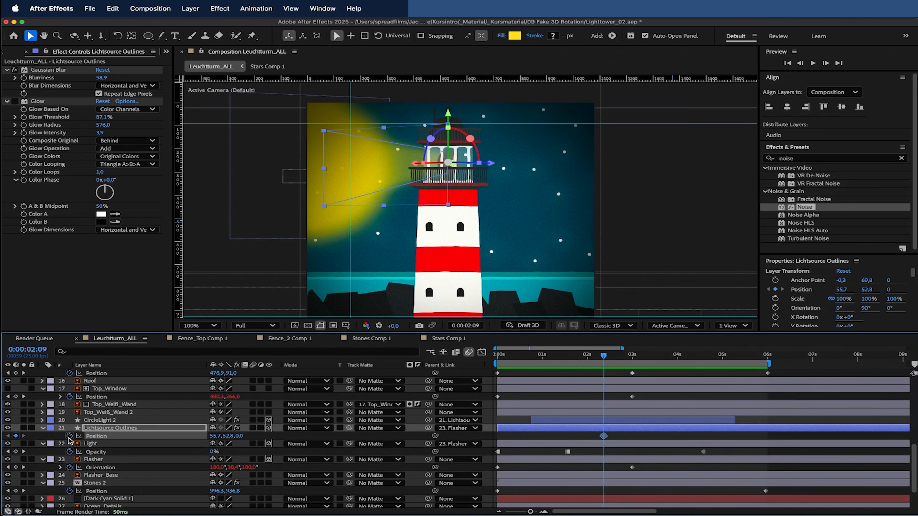
drag(604, 436, 567, 436)
Step: Set the Z position of Lichtsource Outlines to -49 at 0:00:02:07 and copy that keyframe to 0:00:03:13
drag(568, 357, 598, 363)
drag(235, 438, 213, 442)
drag(608, 360, 657, 363)
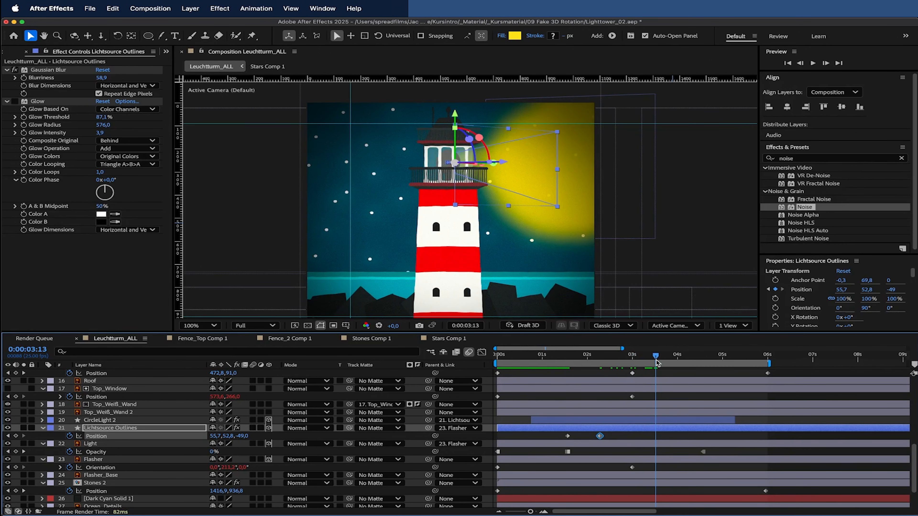
key(super+c)
key(super+v)
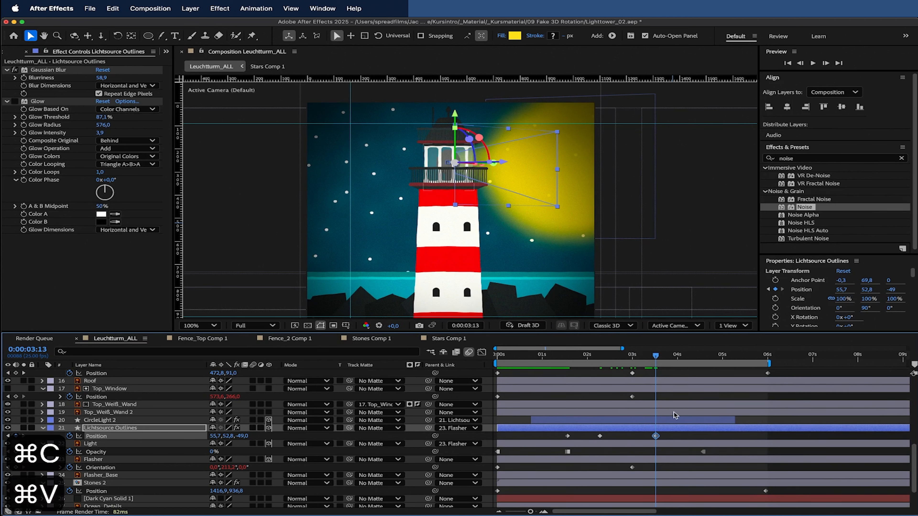
Step: Change the Z position of Lichtsource Outlines at 0:00:03:13 to -74 and copy that keyframe to 0:00:02:07
drag(243, 436, 237, 437)
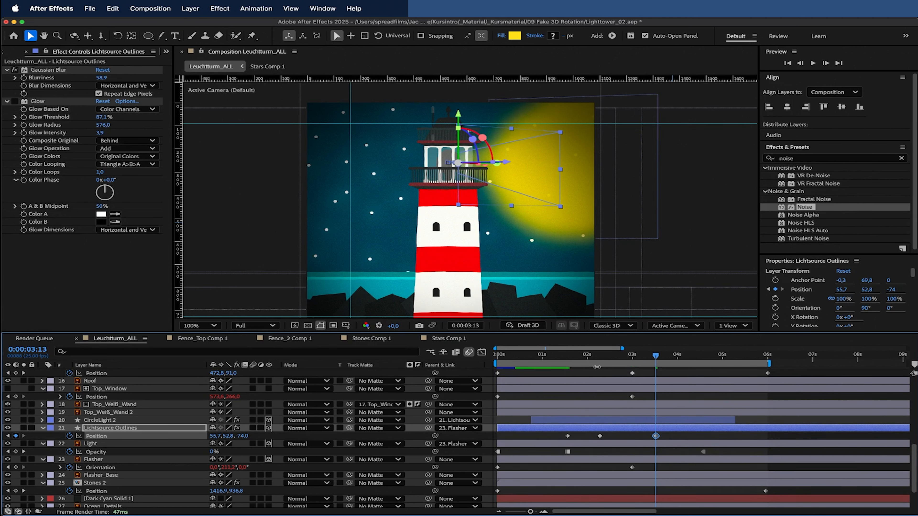
key(super+c)
click(610, 357)
key(super+v)
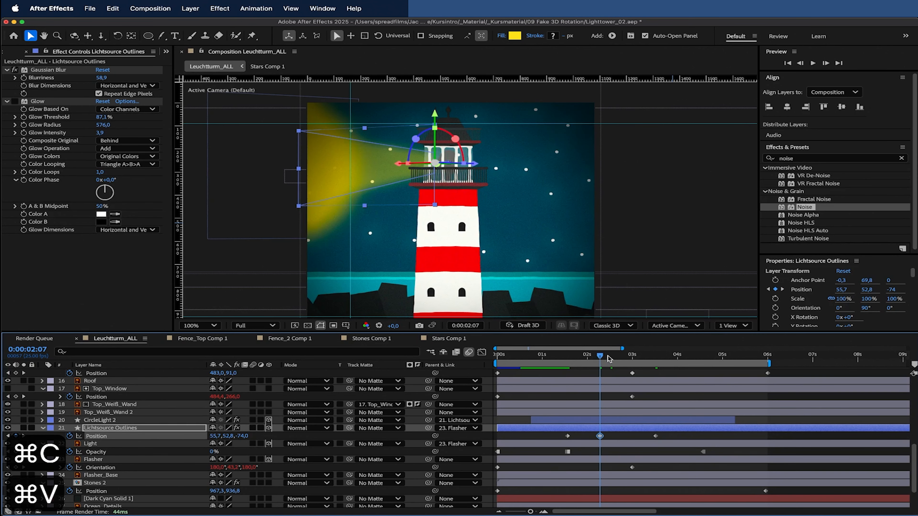
Step: Copy the first Lichtsource Outlines Position keyframe to 0:00:04:14, shift the copy back to just after four seconds, and preview from 0:00:01:05
drag(610, 356, 701, 369)
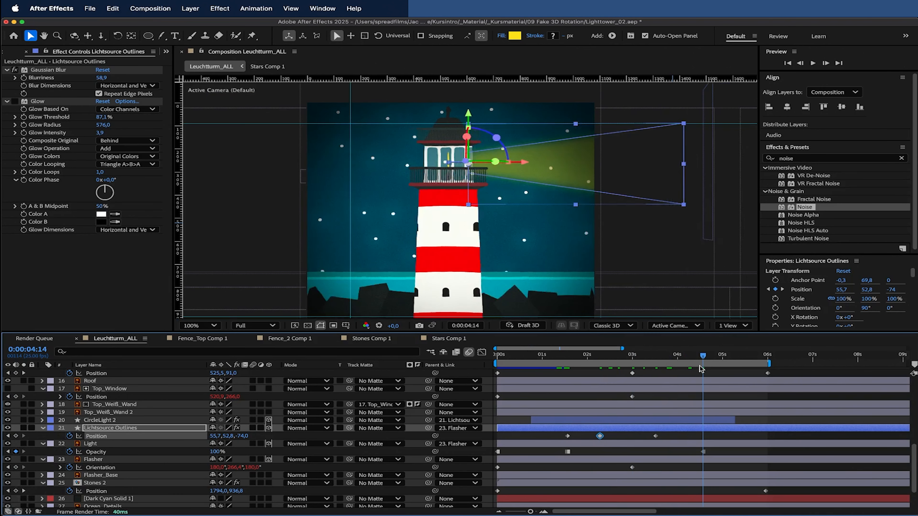
click(567, 436)
key(super+c)
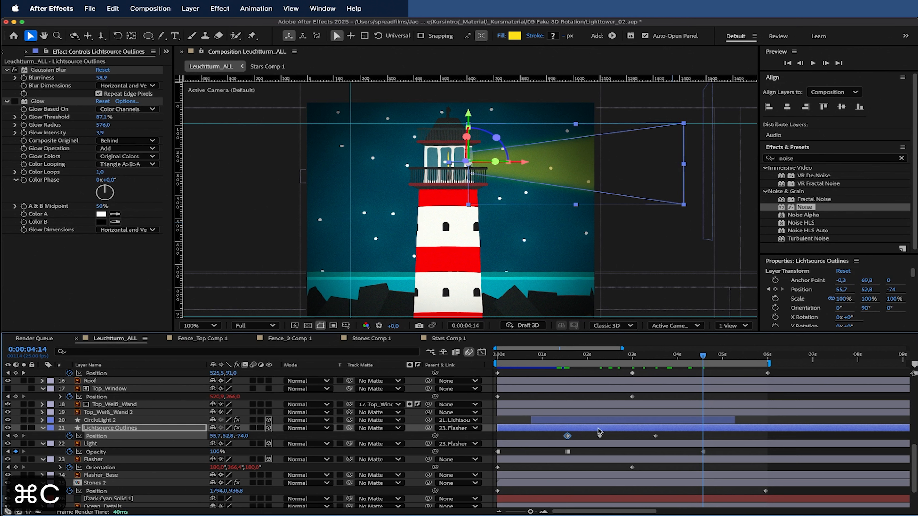
key(super+v)
click(696, 356)
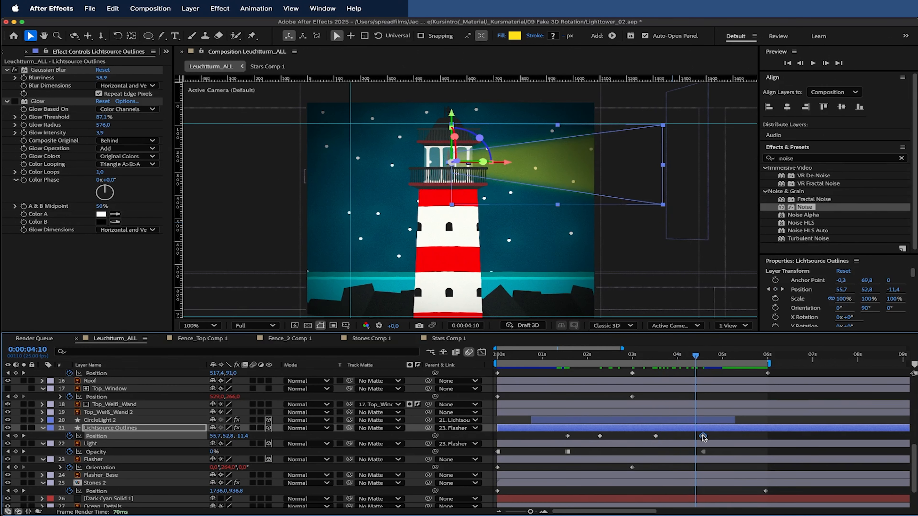
drag(703, 437, 681, 437)
click(553, 361)
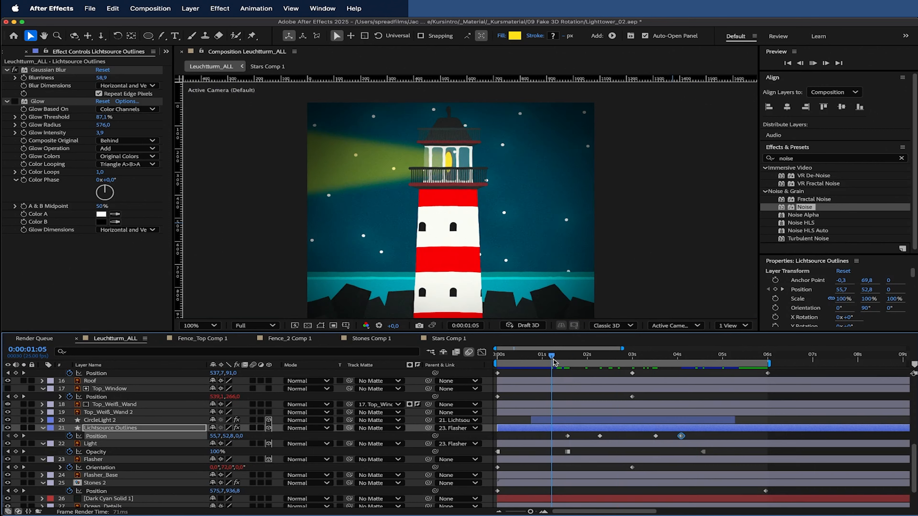
key(space)
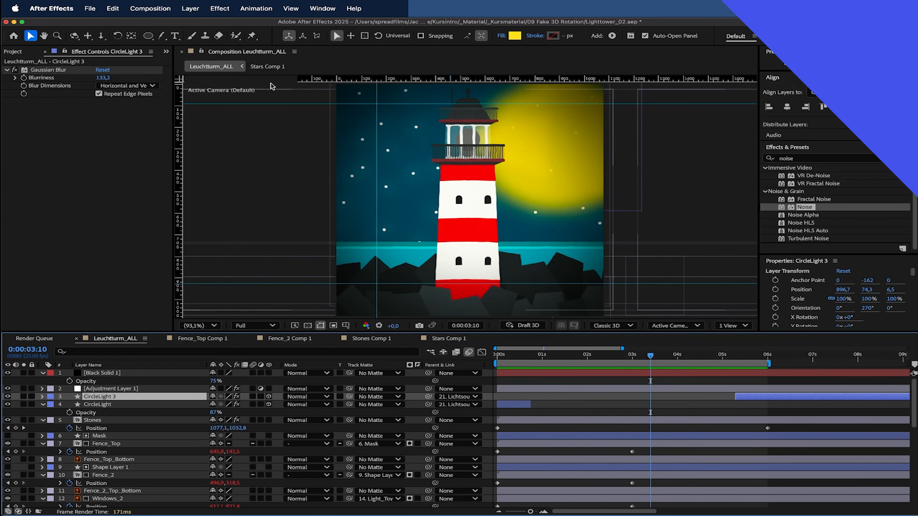
Step: Create a new adjustment layer directly above CircleLight 3 and apply the CC Rainfall effect to it
click(195, 8)
mouse_move(203, 24)
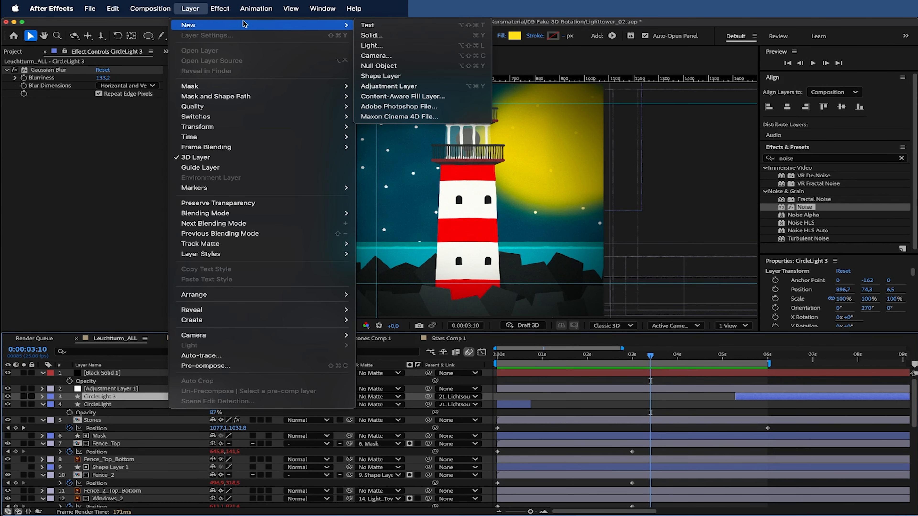
click(416, 86)
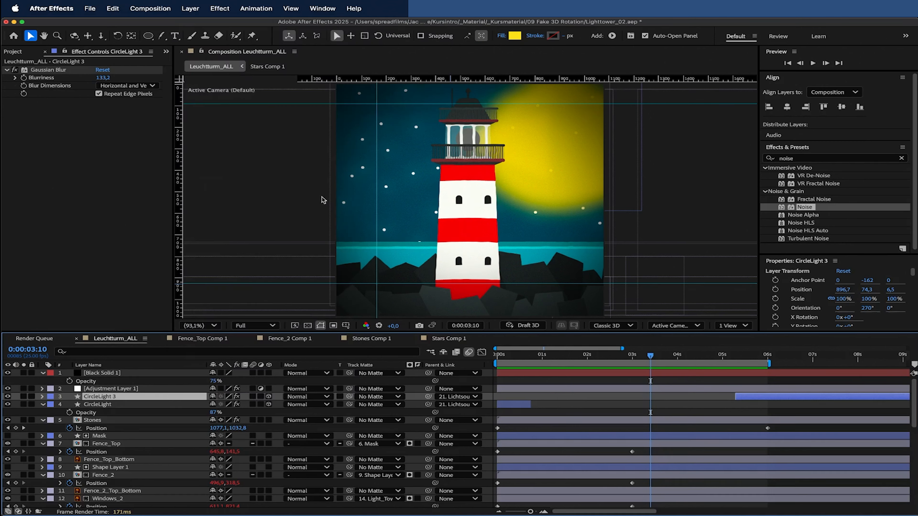
click(818, 158)
key(super+a)
text(cc rain)
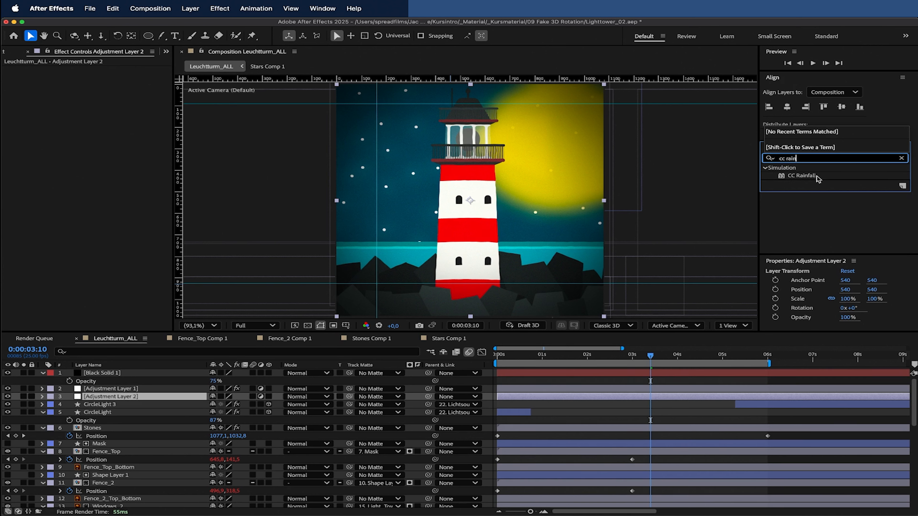
drag(817, 177, 160, 397)
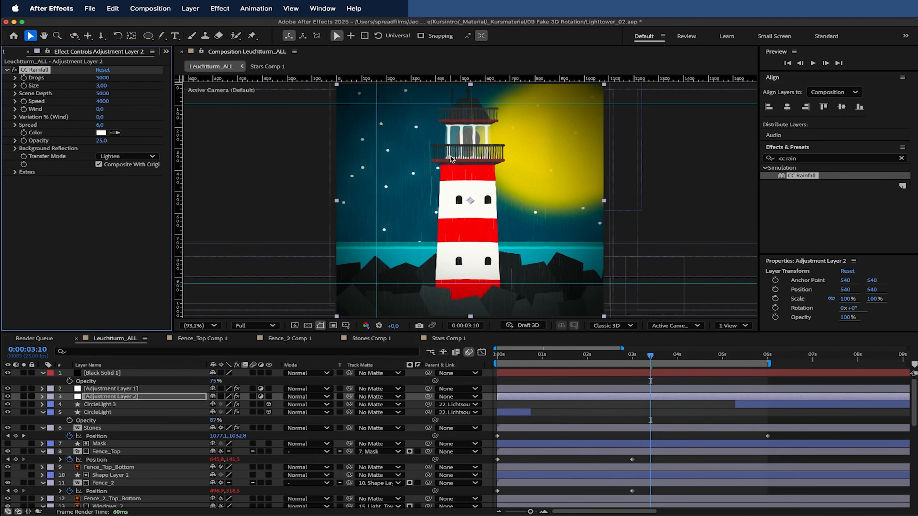
Step: Set the CC Rainfall Drops to 19400, Size to 3,64 and Scene Depth to 7020
drag(104, 79, 158, 79)
drag(455, 85, 590, 88)
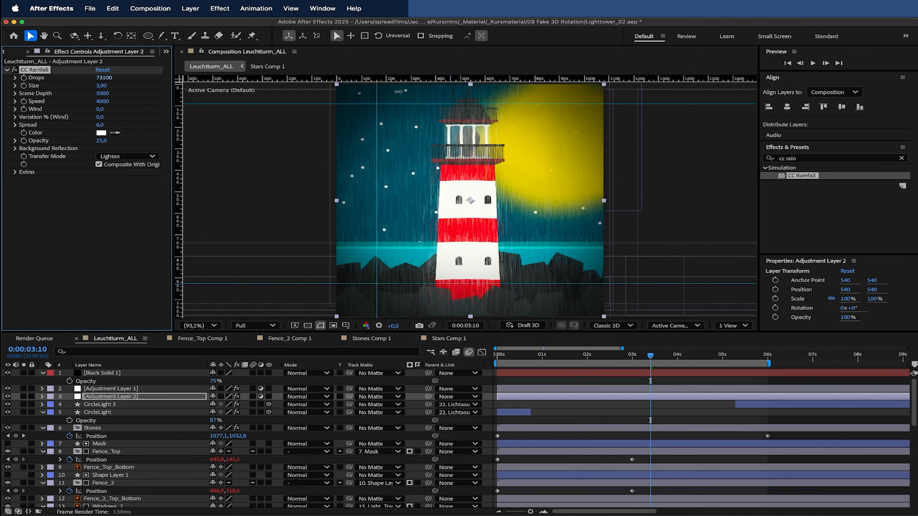
drag(398, 92, 124, 87)
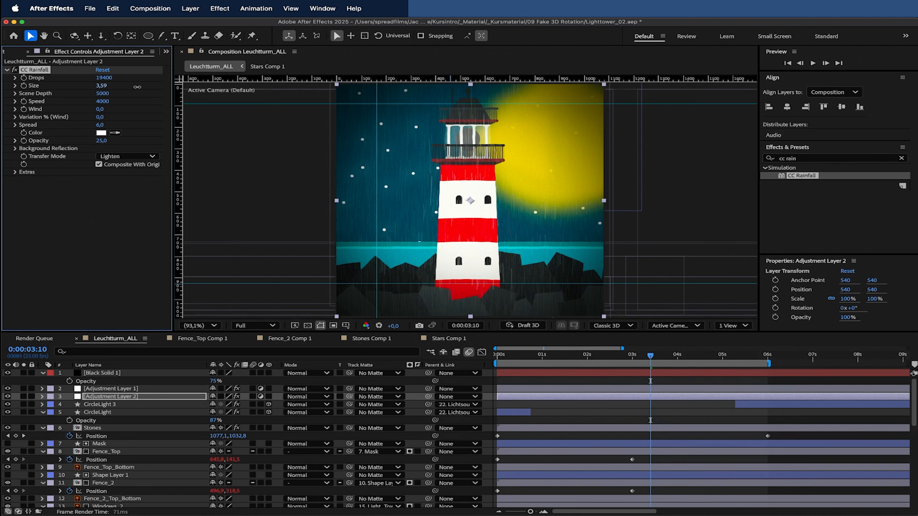
drag(102, 93, 210, 91)
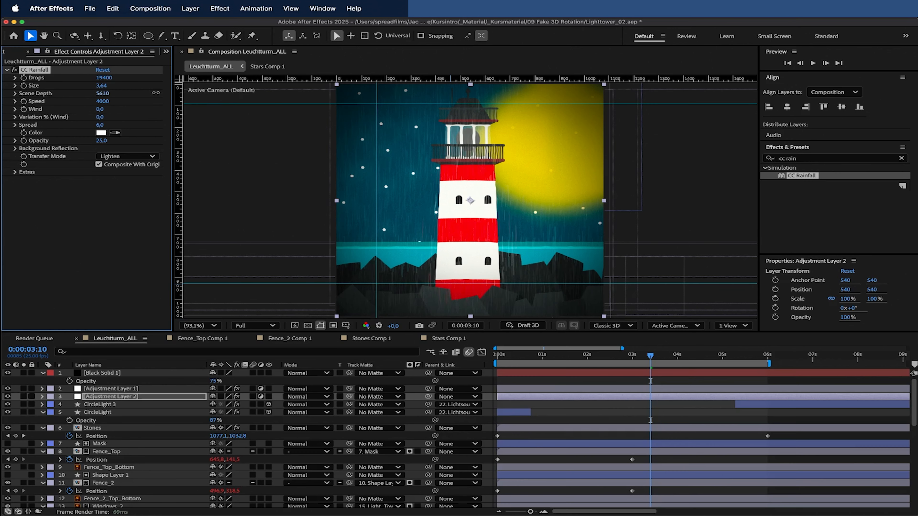
Step: Set the rainfall Speed to 5240, Wind to 1390 and wind Variation to 100%, and preview the rain
mouse_move(137, 102)
mouse_down()
mouse_move(141, 112)
mouse_move(112, 112)
mouse_move(150, 114)
mouse_up()
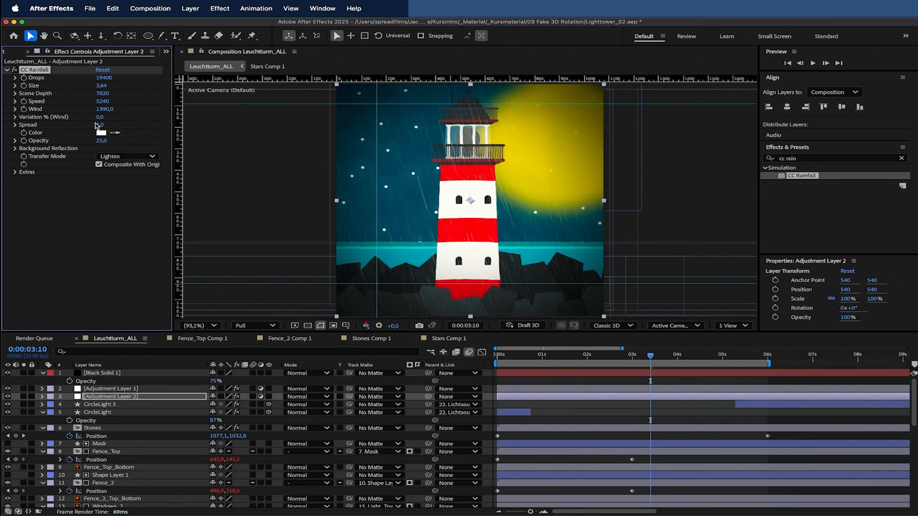
drag(106, 118, 159, 120)
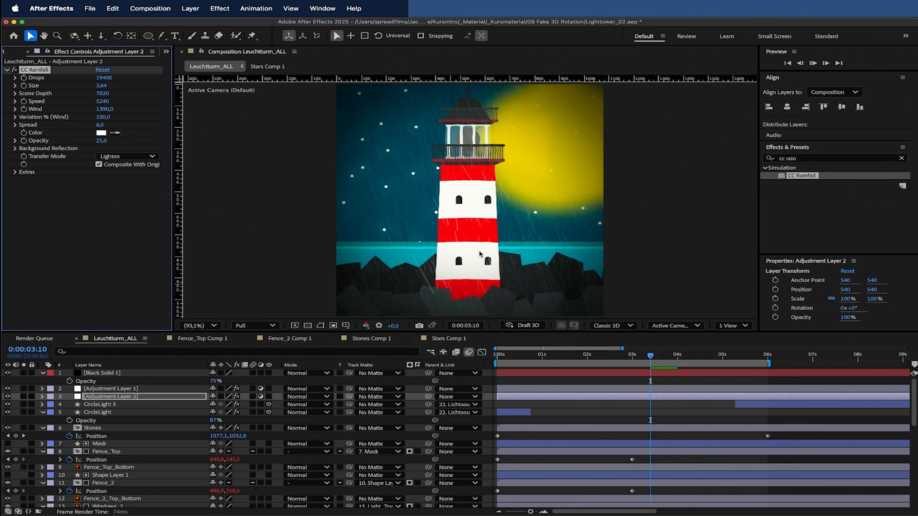
key(space)
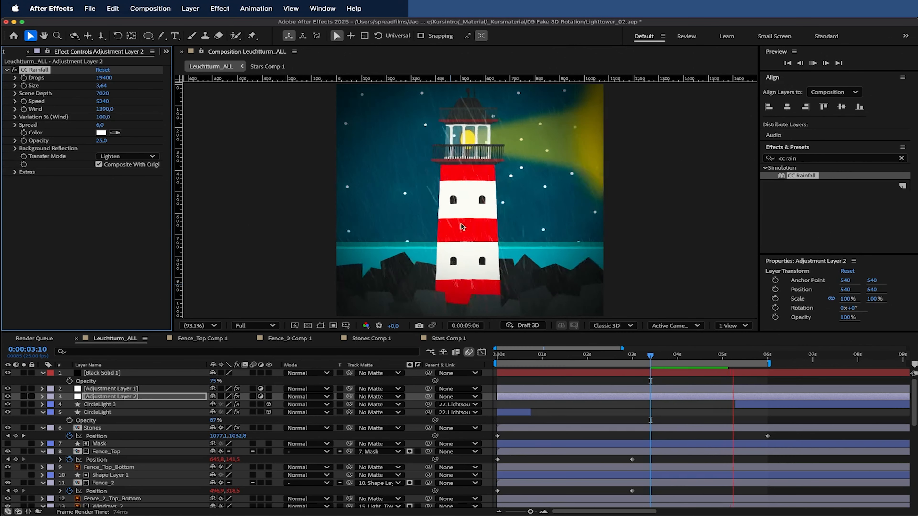